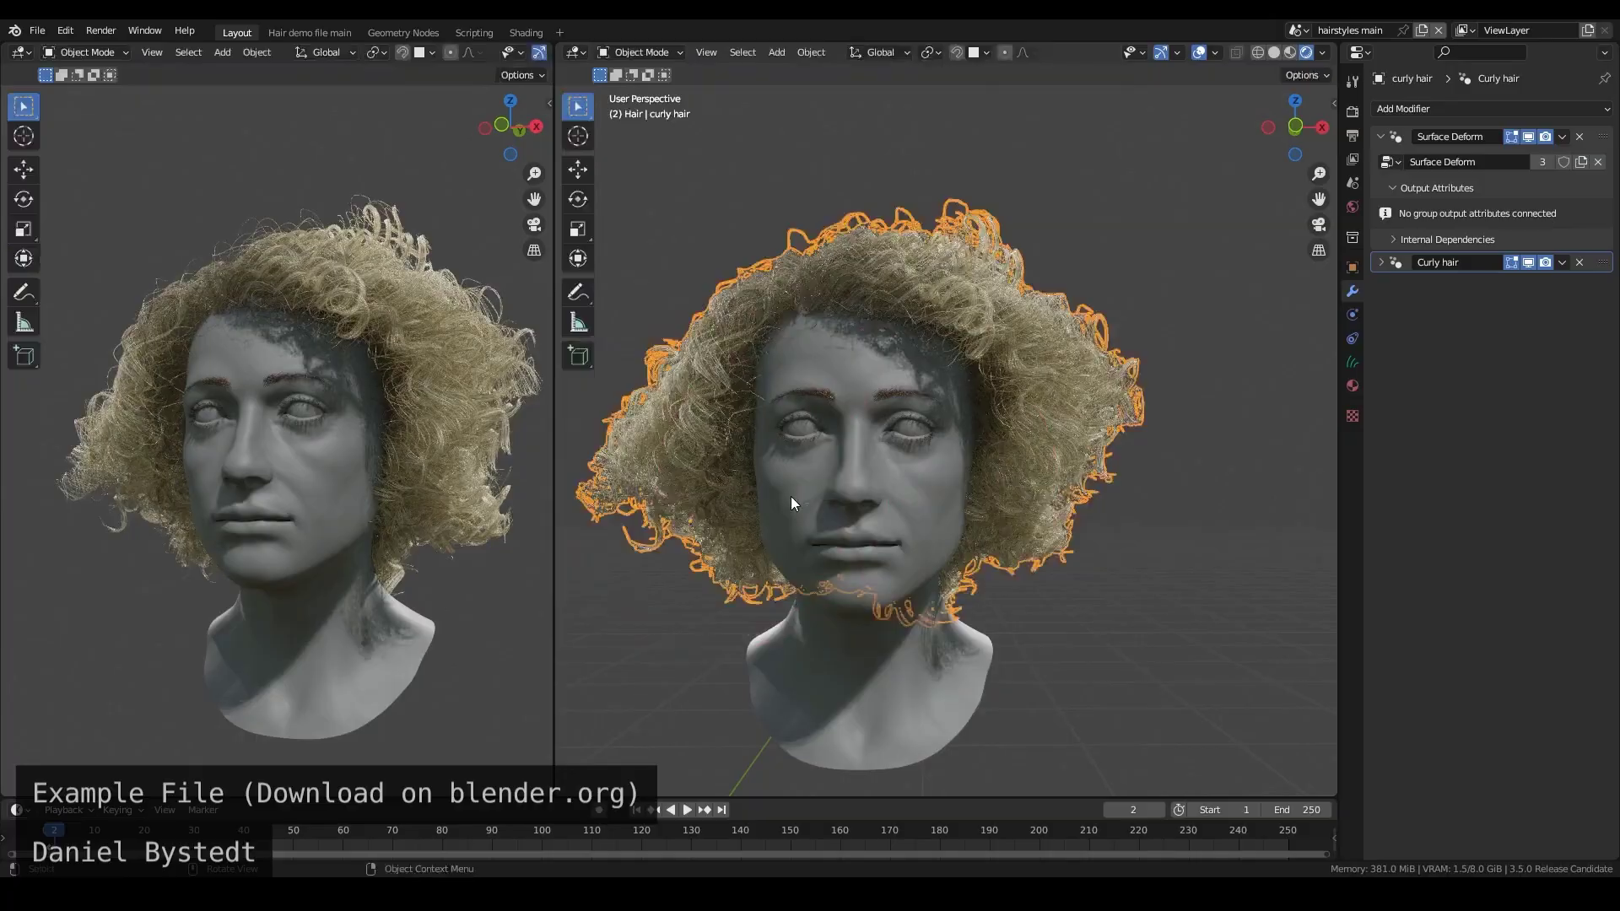
- Lower the Braid Hair Curves factor on the highland cattle fur and pull its hair curves with the Snake Hook brush
middle_drag(791, 496, 852, 523)
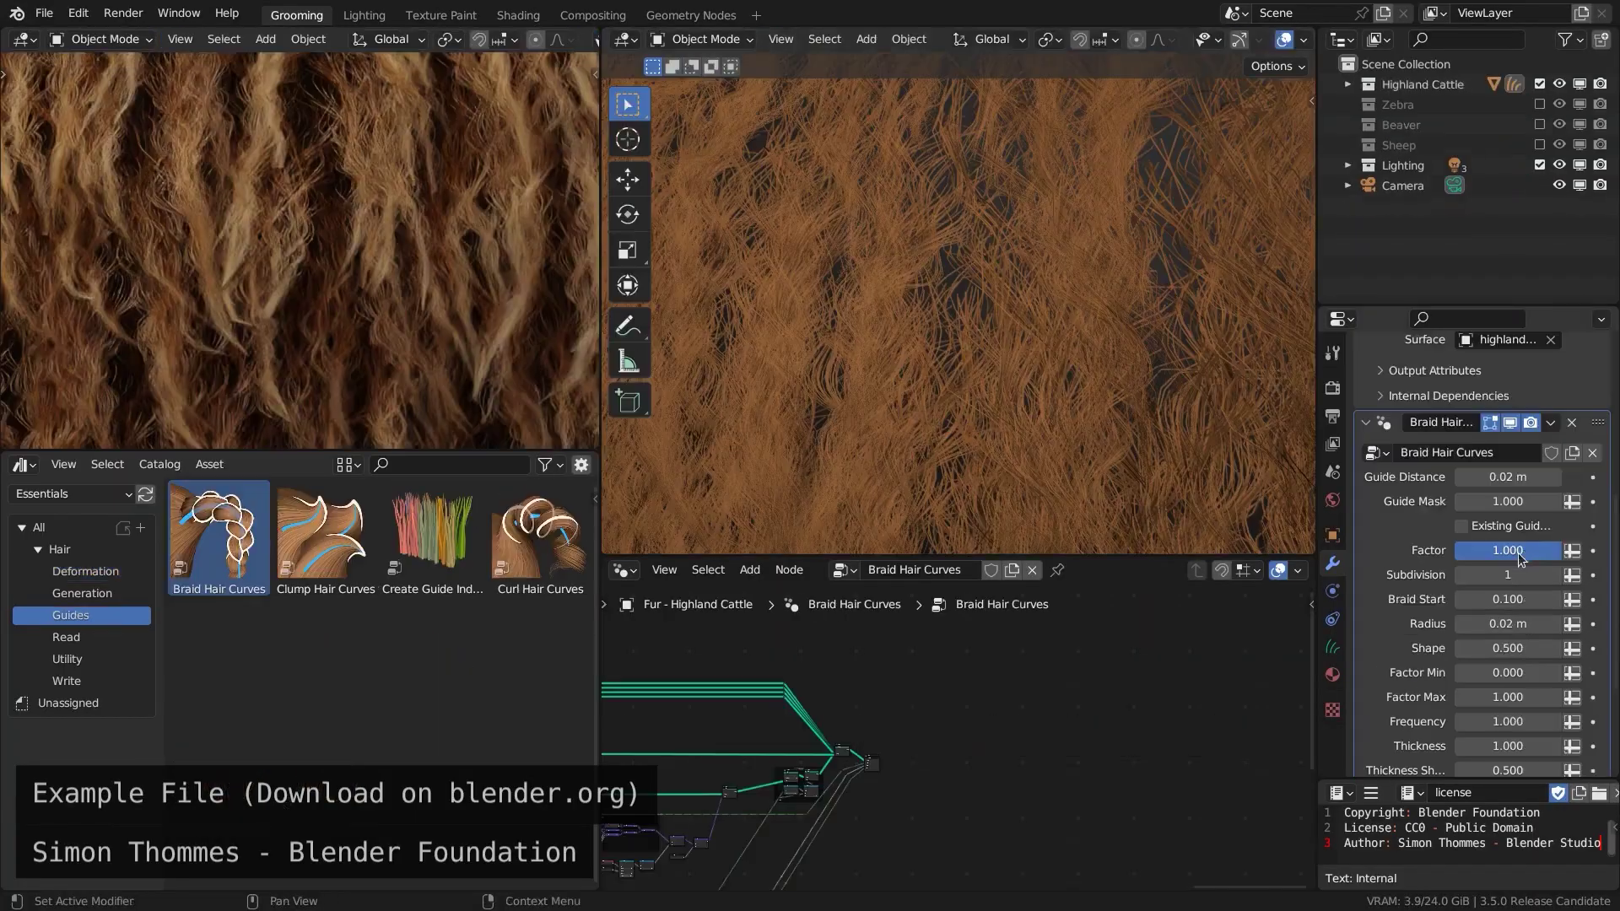
drag(1510, 550, 1447, 552)
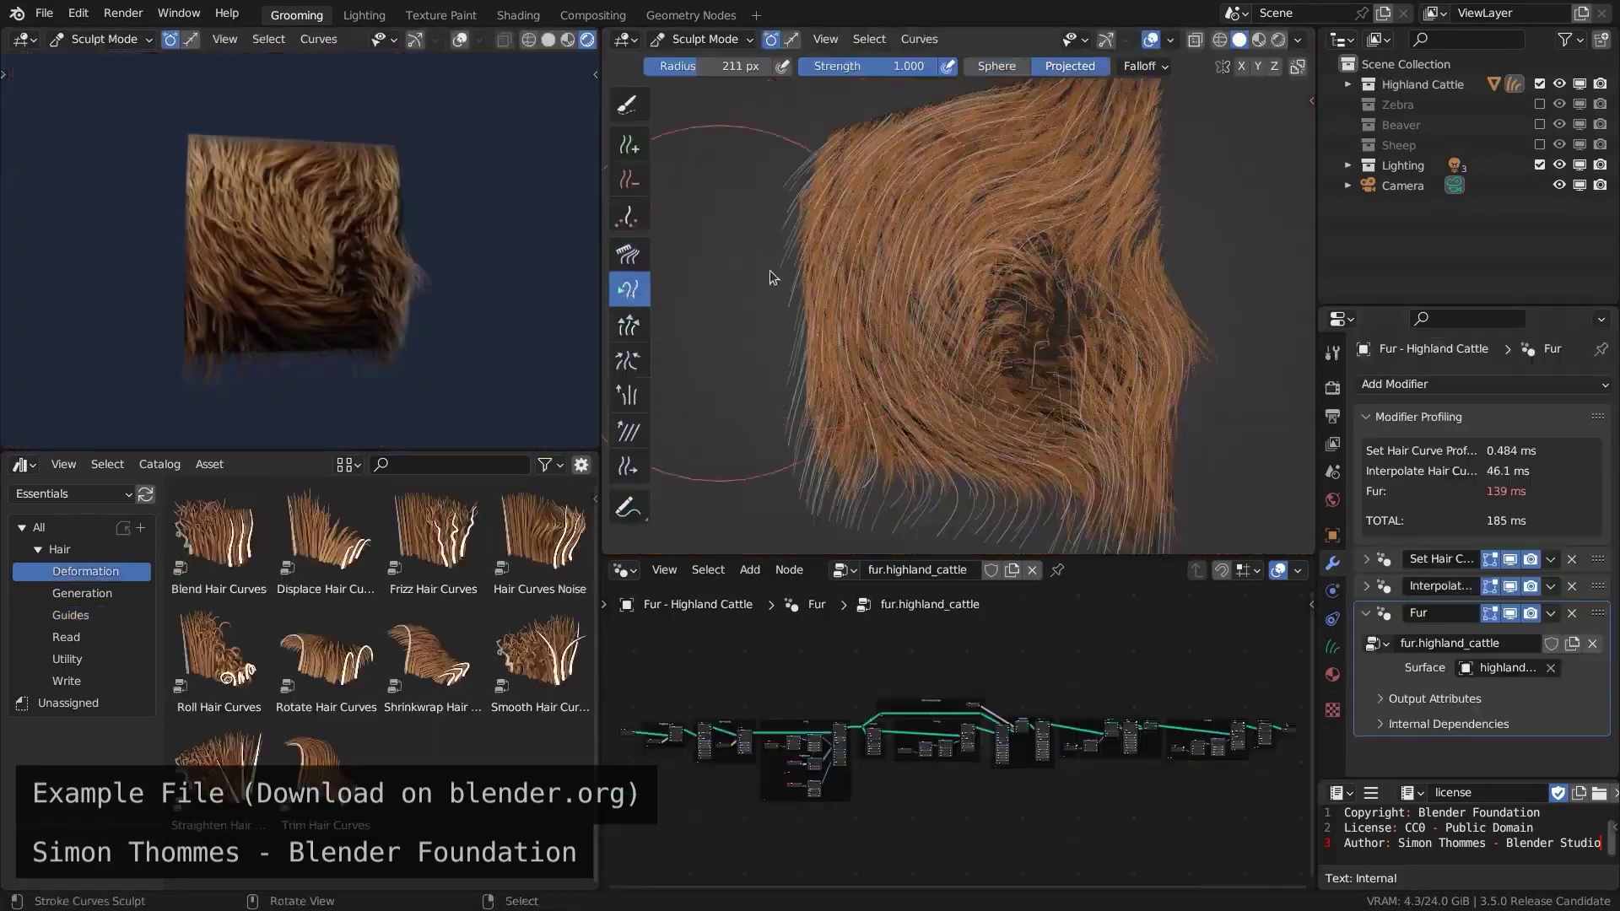
drag(770, 277, 1165, 311)
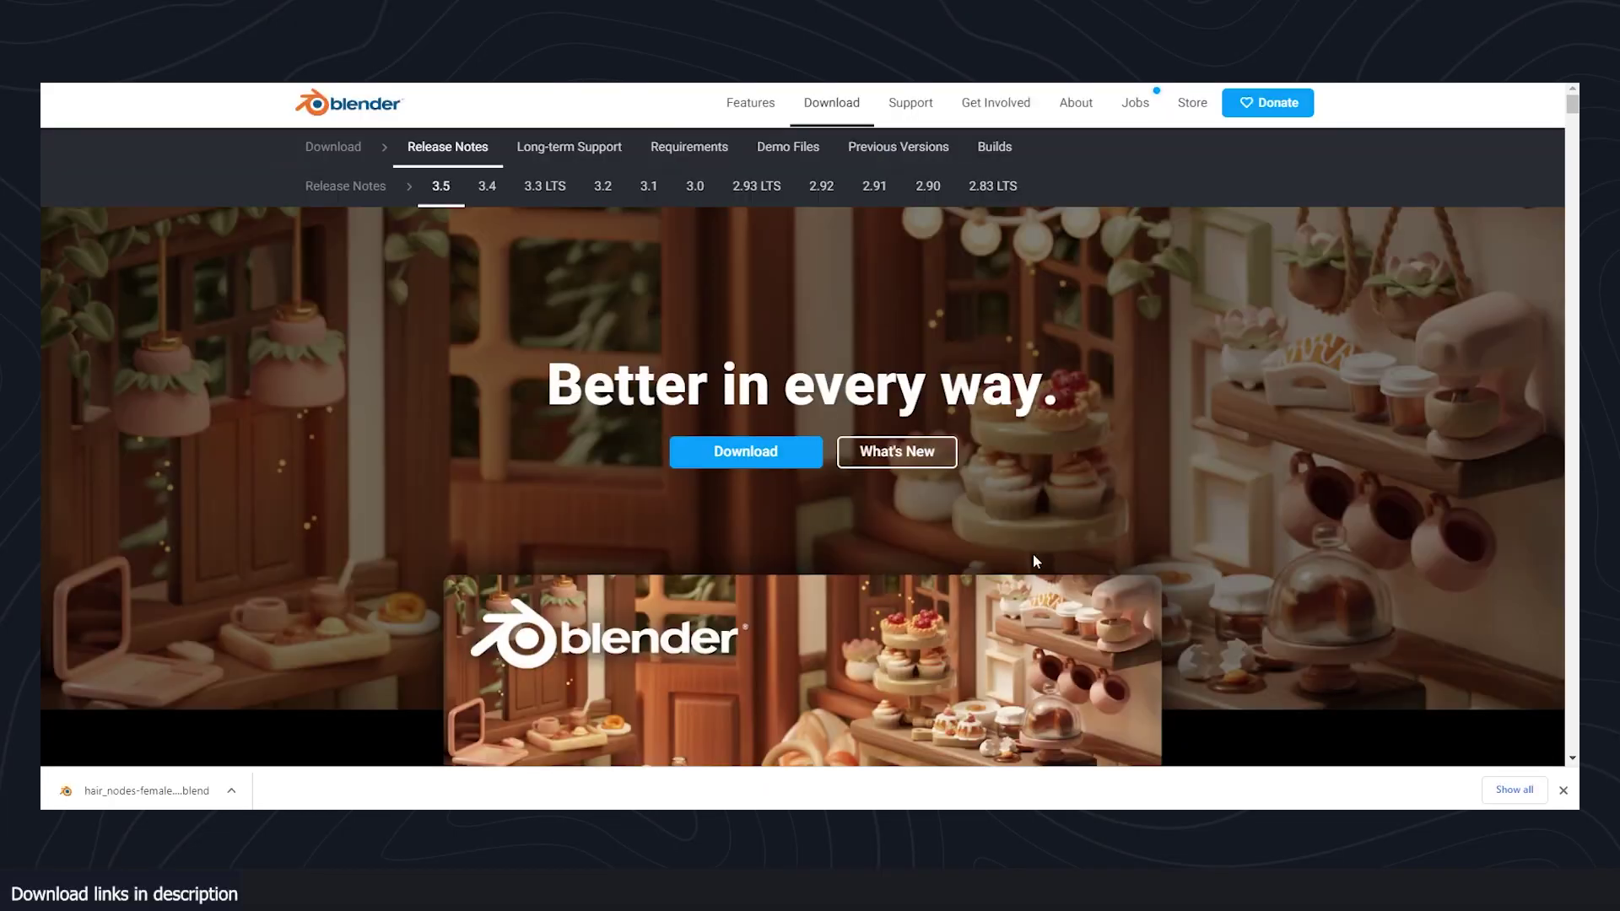
- Look through the Blender 3.5 release notes, covering the hair demo files, the hair node list and Vector Displacement Maps
scroll(1036, 561, down, 20)
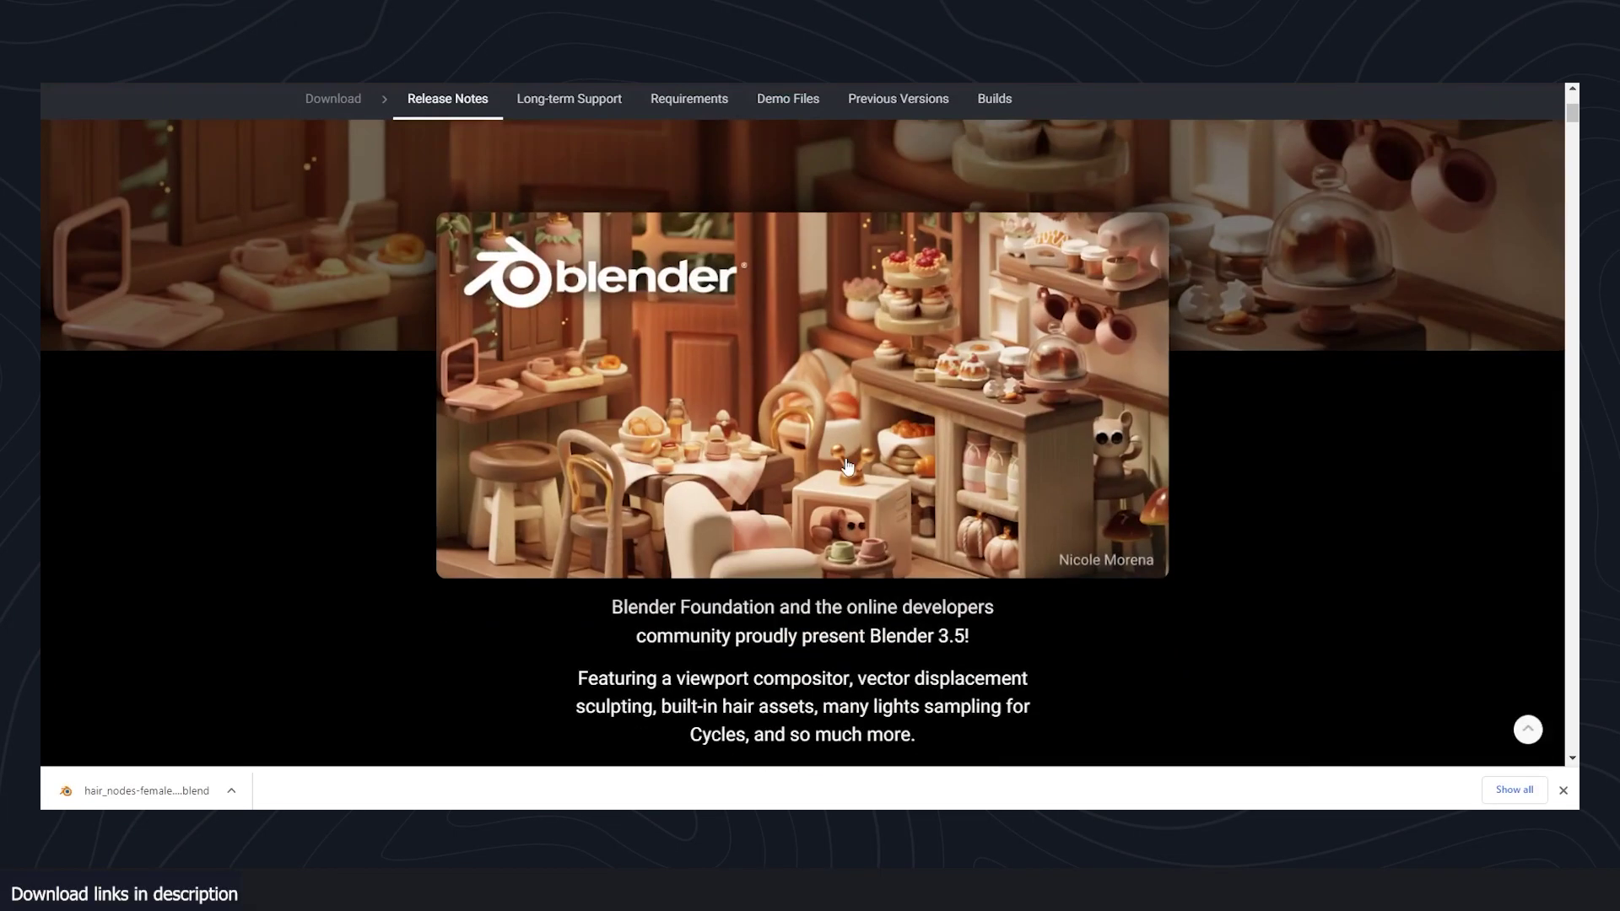
scroll(825, 336, down, 10)
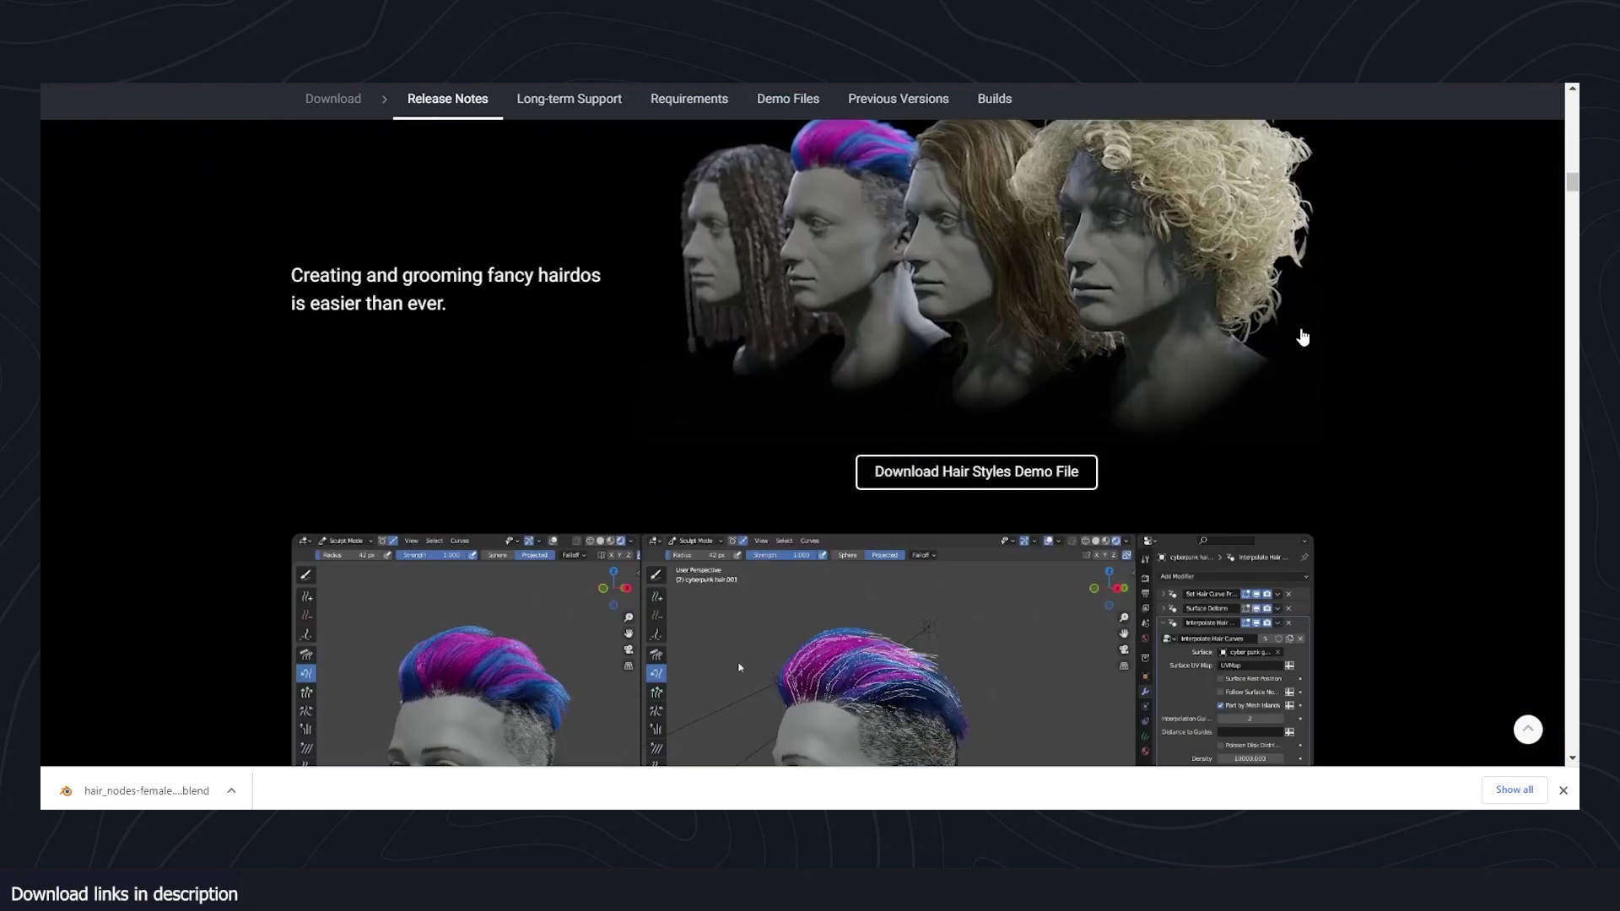
scroll(1513, 280, down, 20)
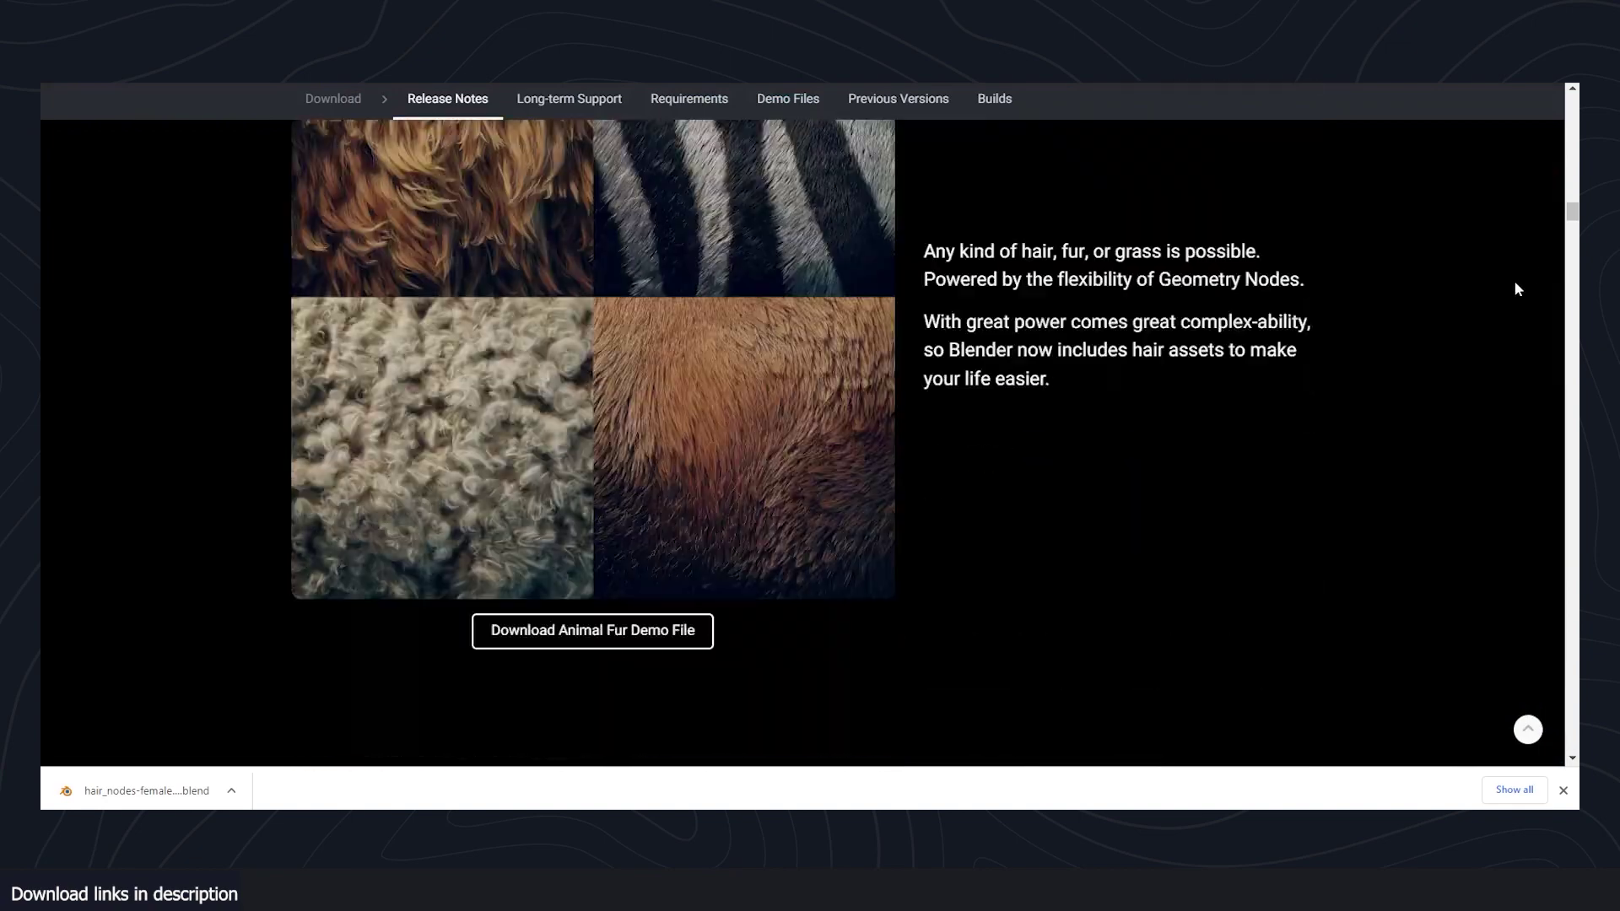
scroll(1279, 378, down, 20)
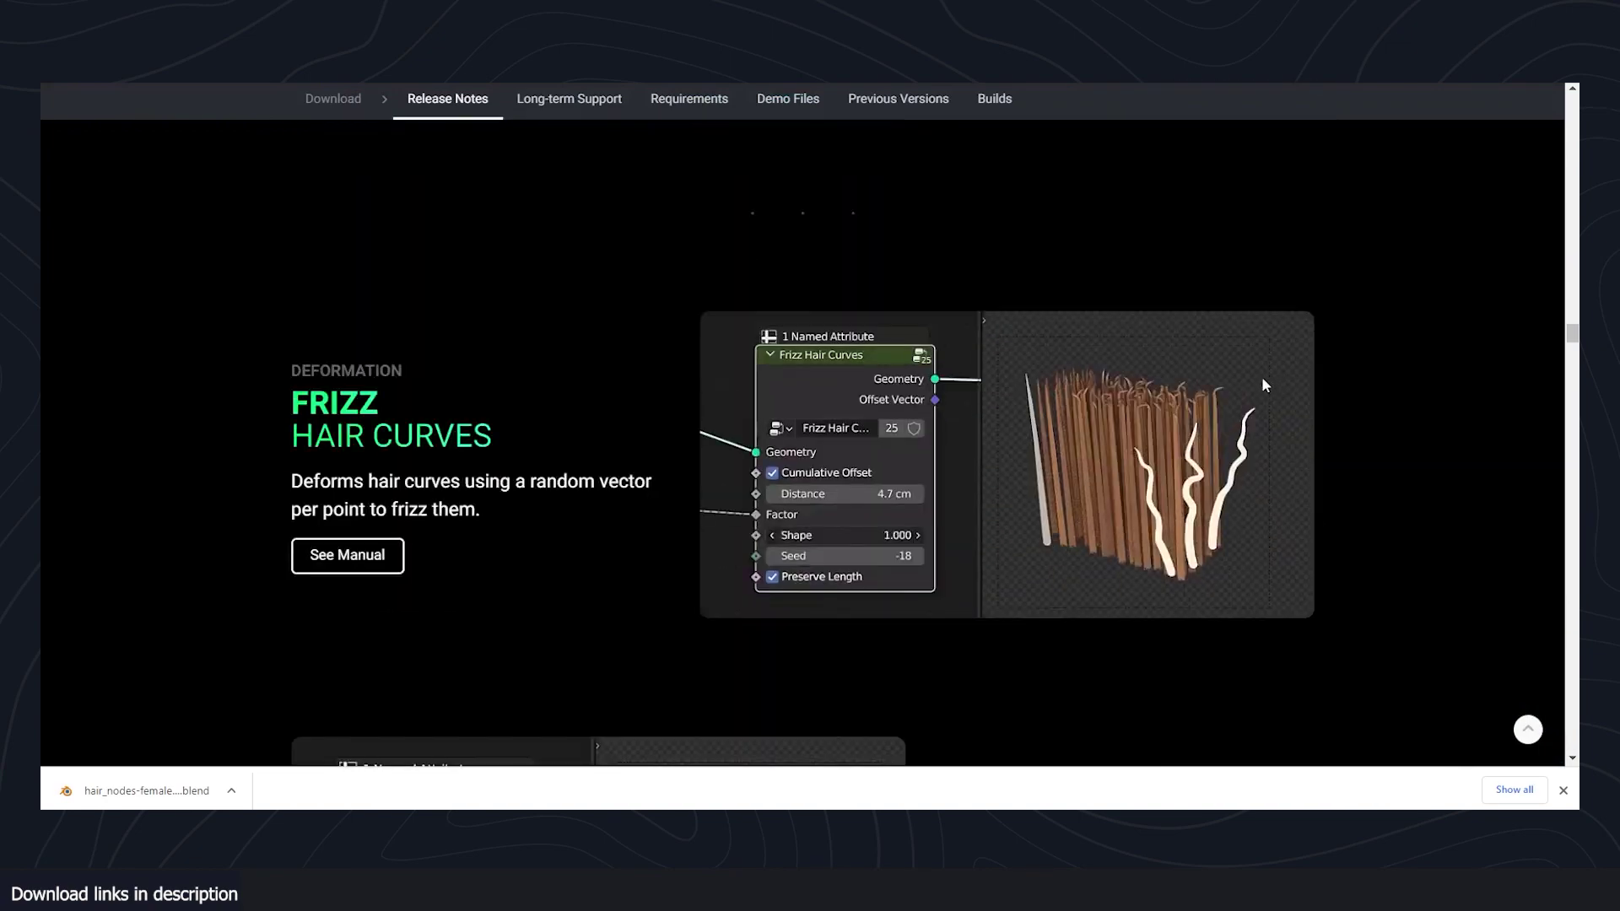
scroll(1046, 388, down, 5)
scroll(843, 439, up, 12)
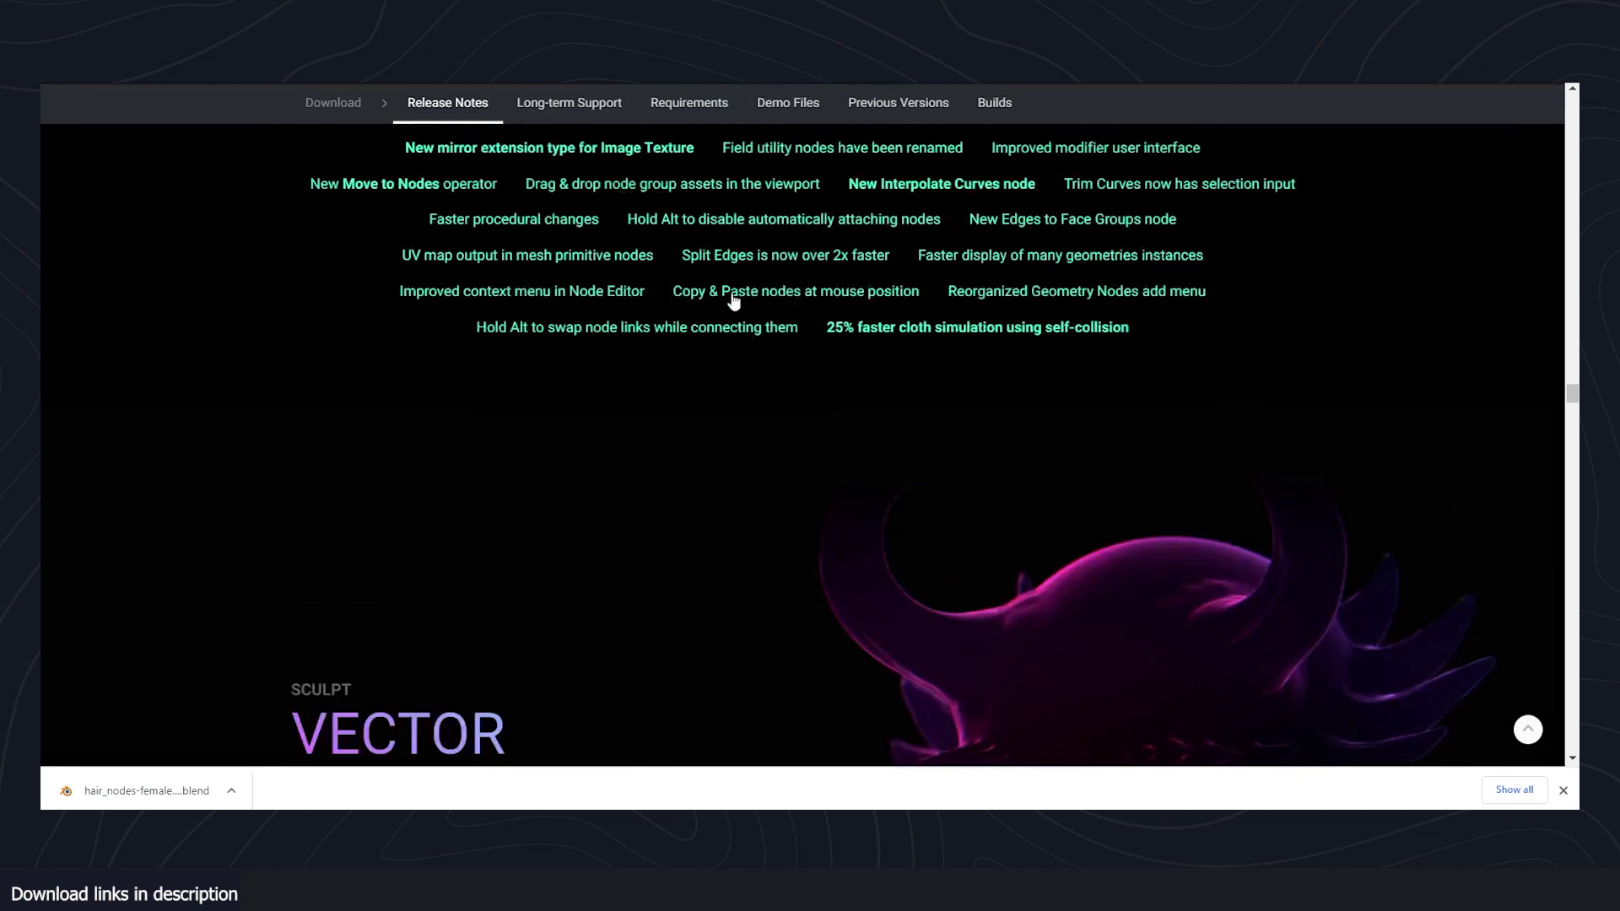
scroll(718, 424, down, 5)
scroll(718, 425, down, 5)
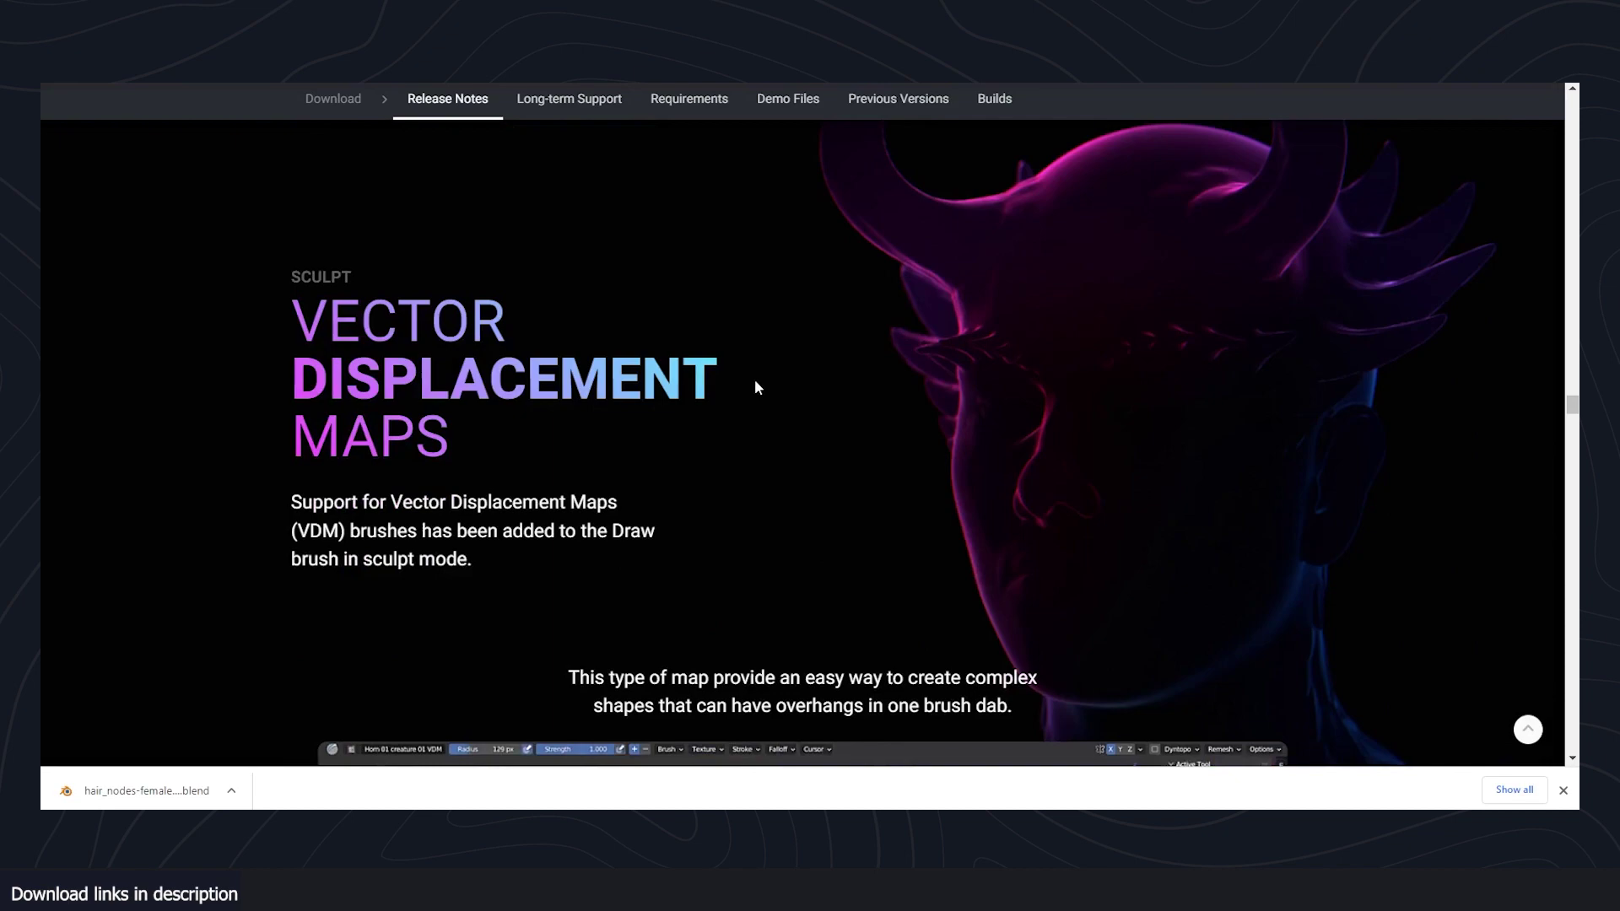
scroll(756, 388, up, 6)
scroll(755, 387, up, 3)
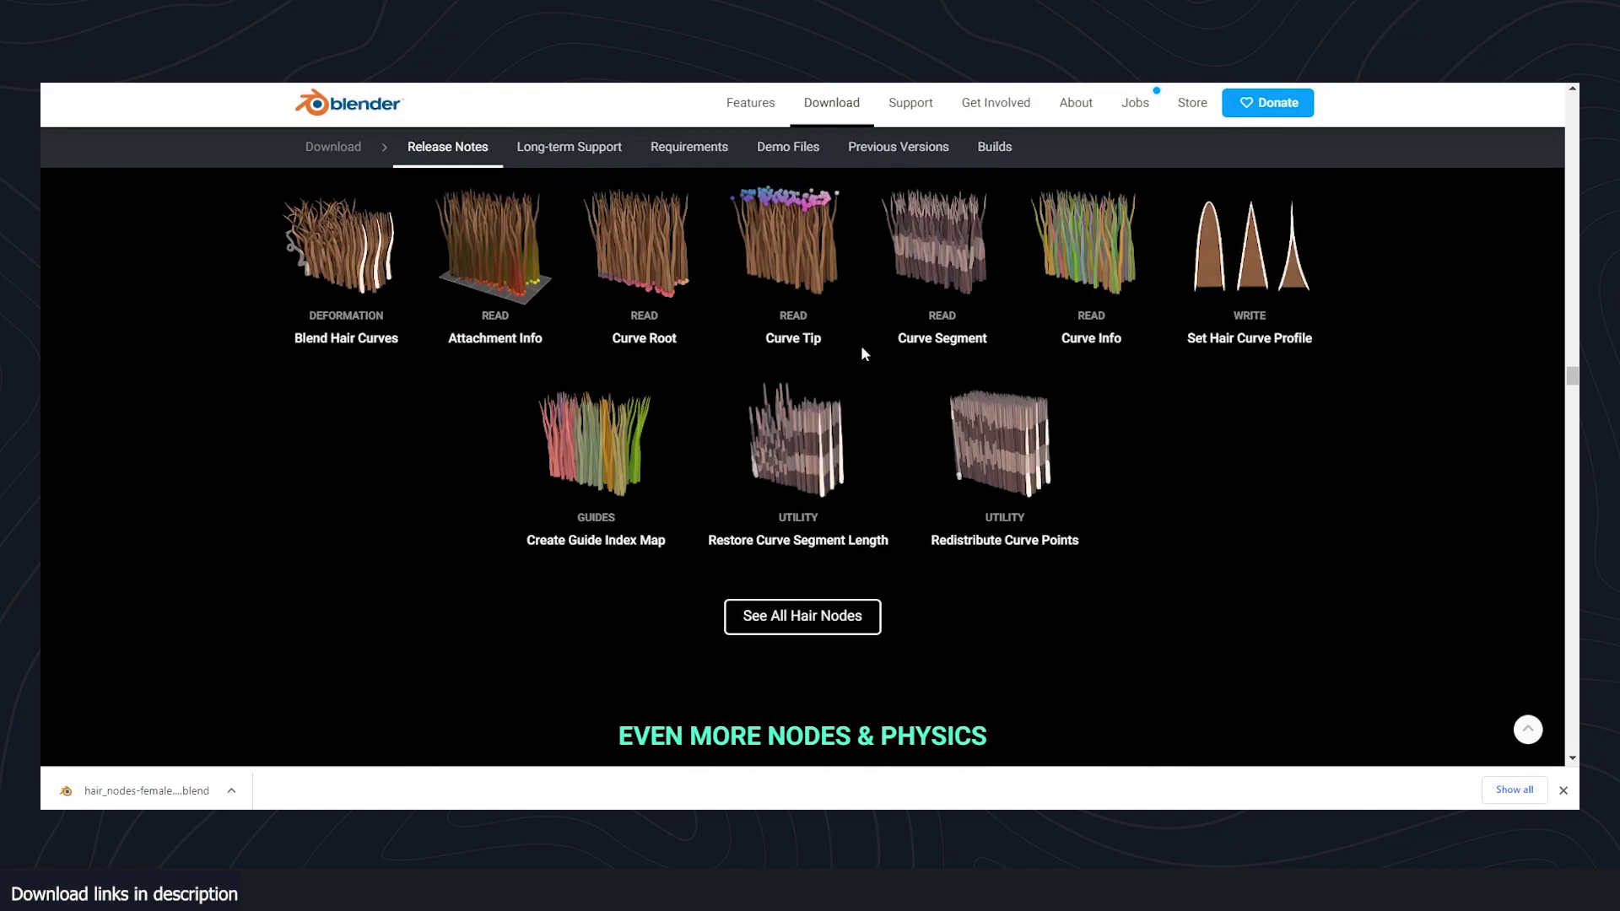
scroll(862, 347, up, 2)
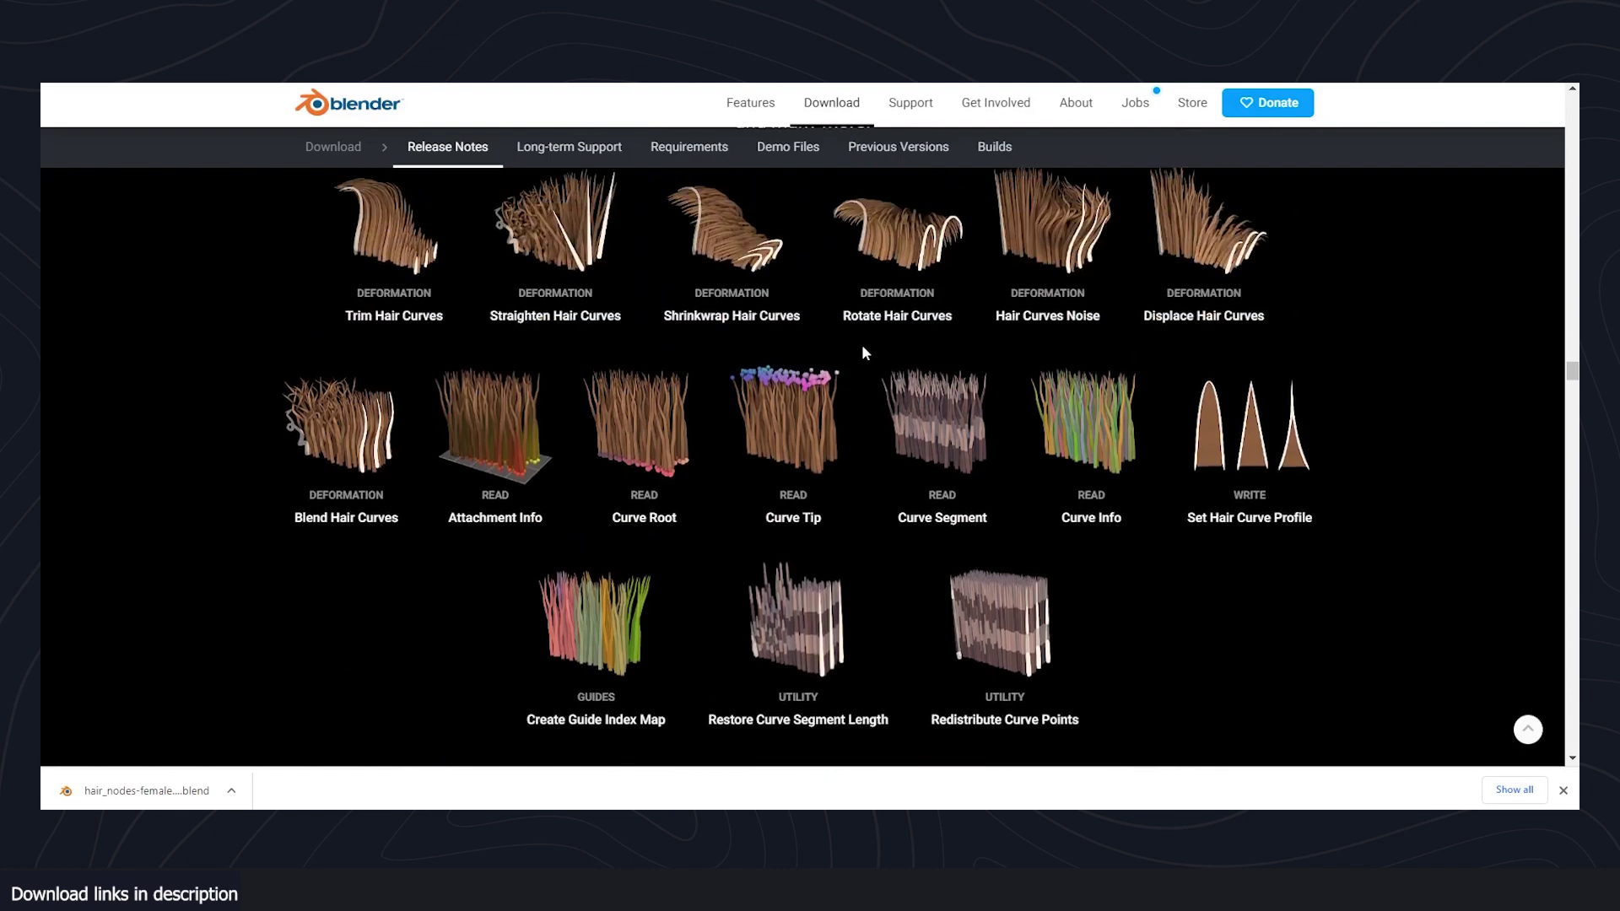
scroll(1357, 460, down, 8)
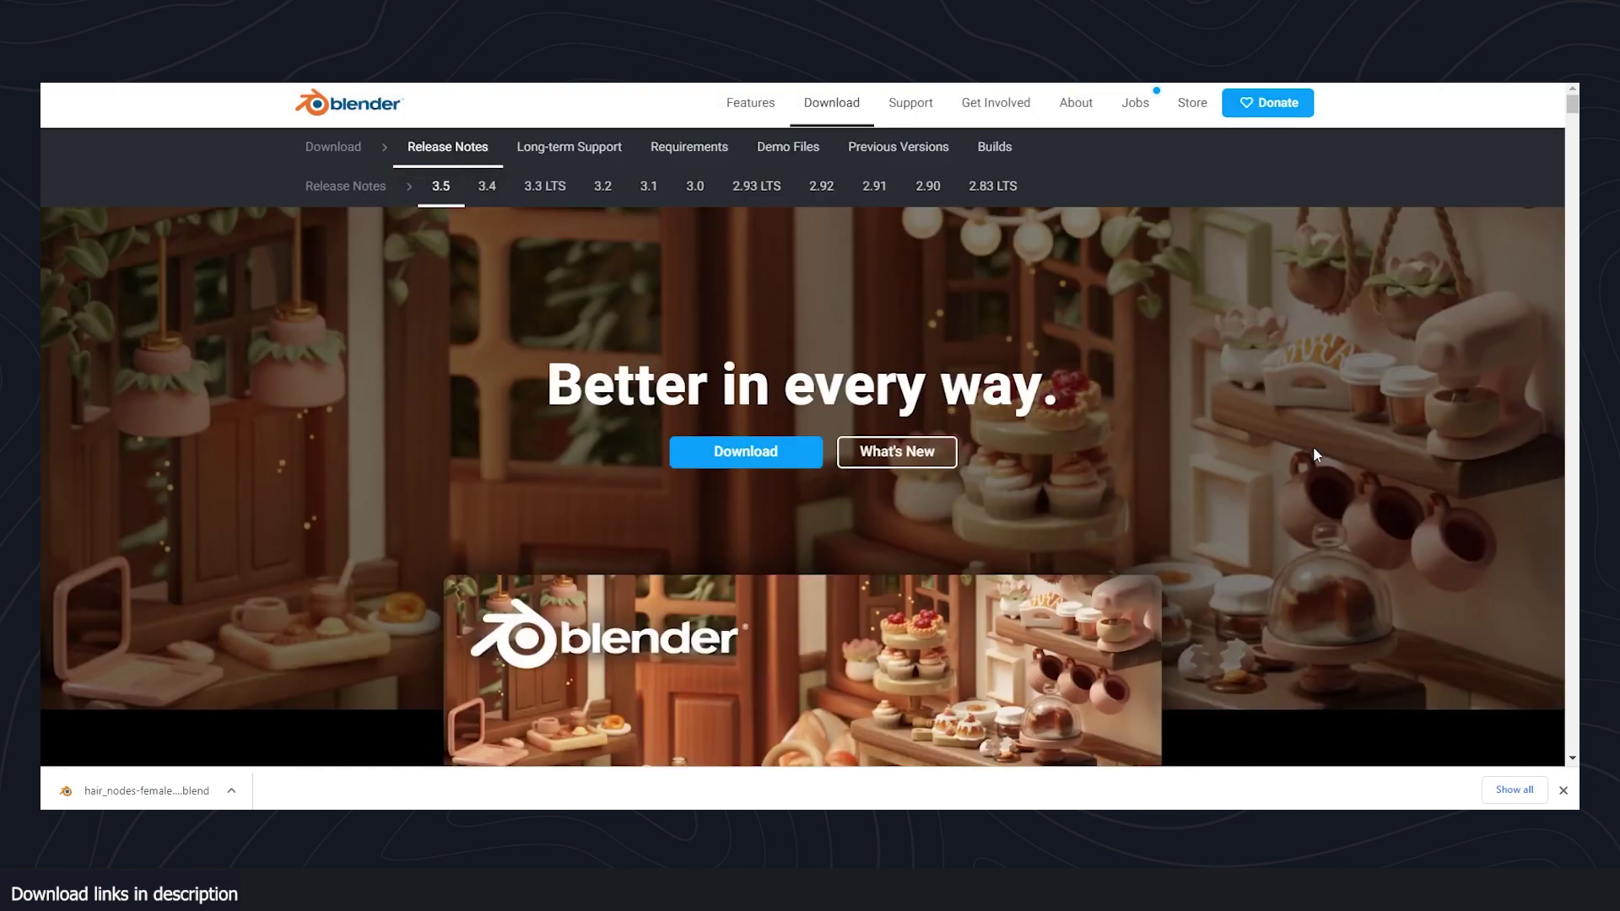
- Go through the 3.5 release notes from the hair assets to the Vector Displacement Maps and viewport compositor sections
scroll(1313, 447, down, 10)
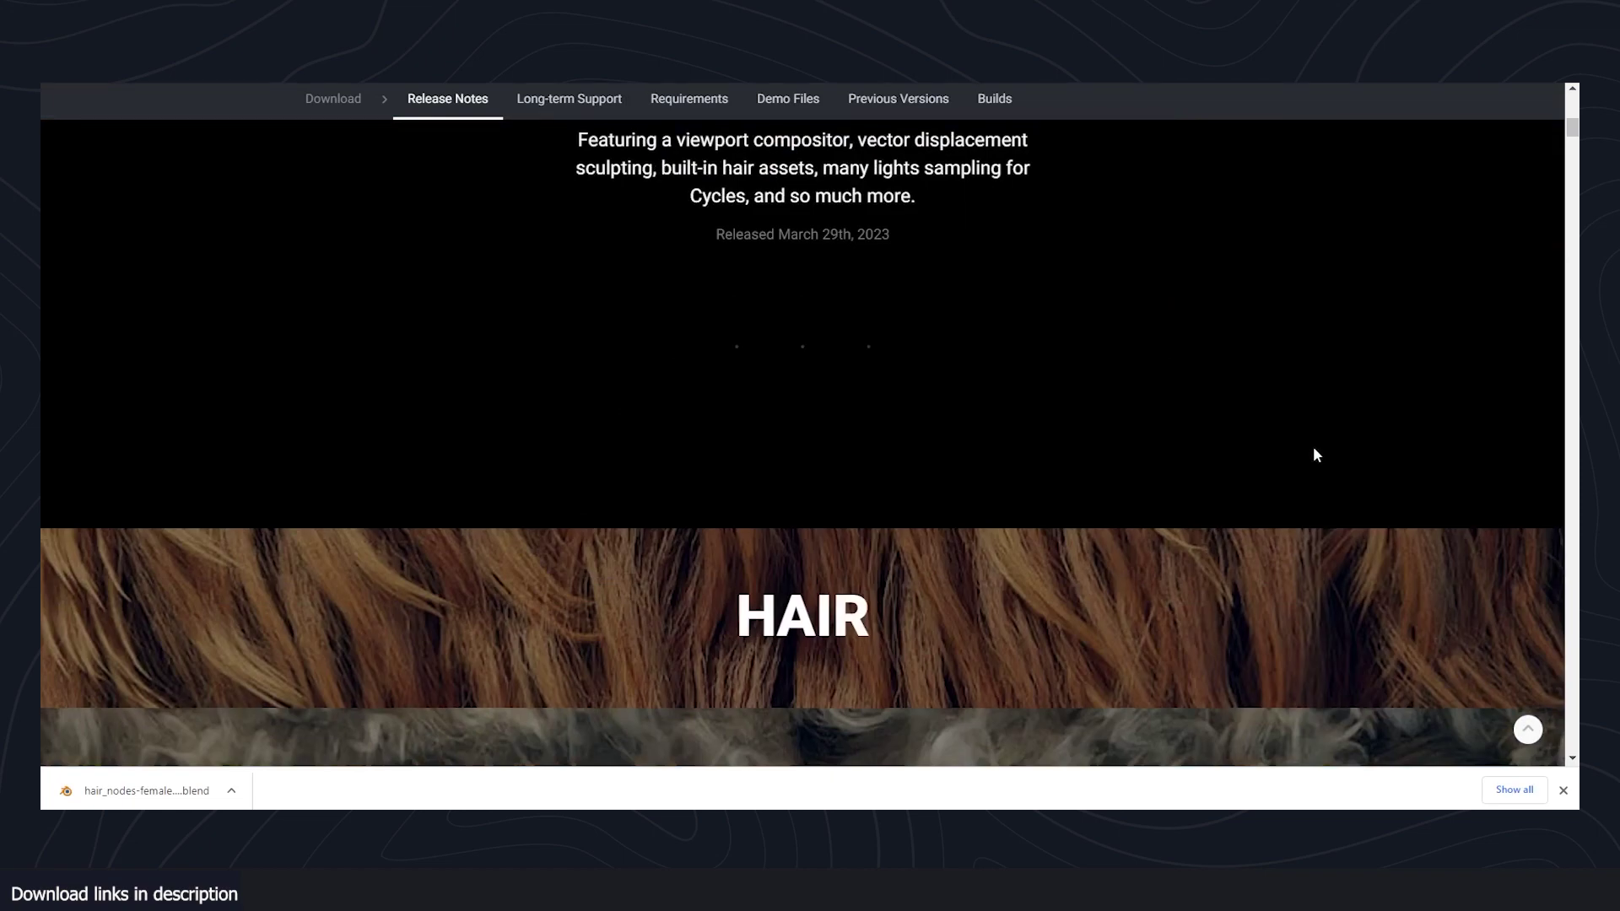
scroll(1313, 448, down, 15)
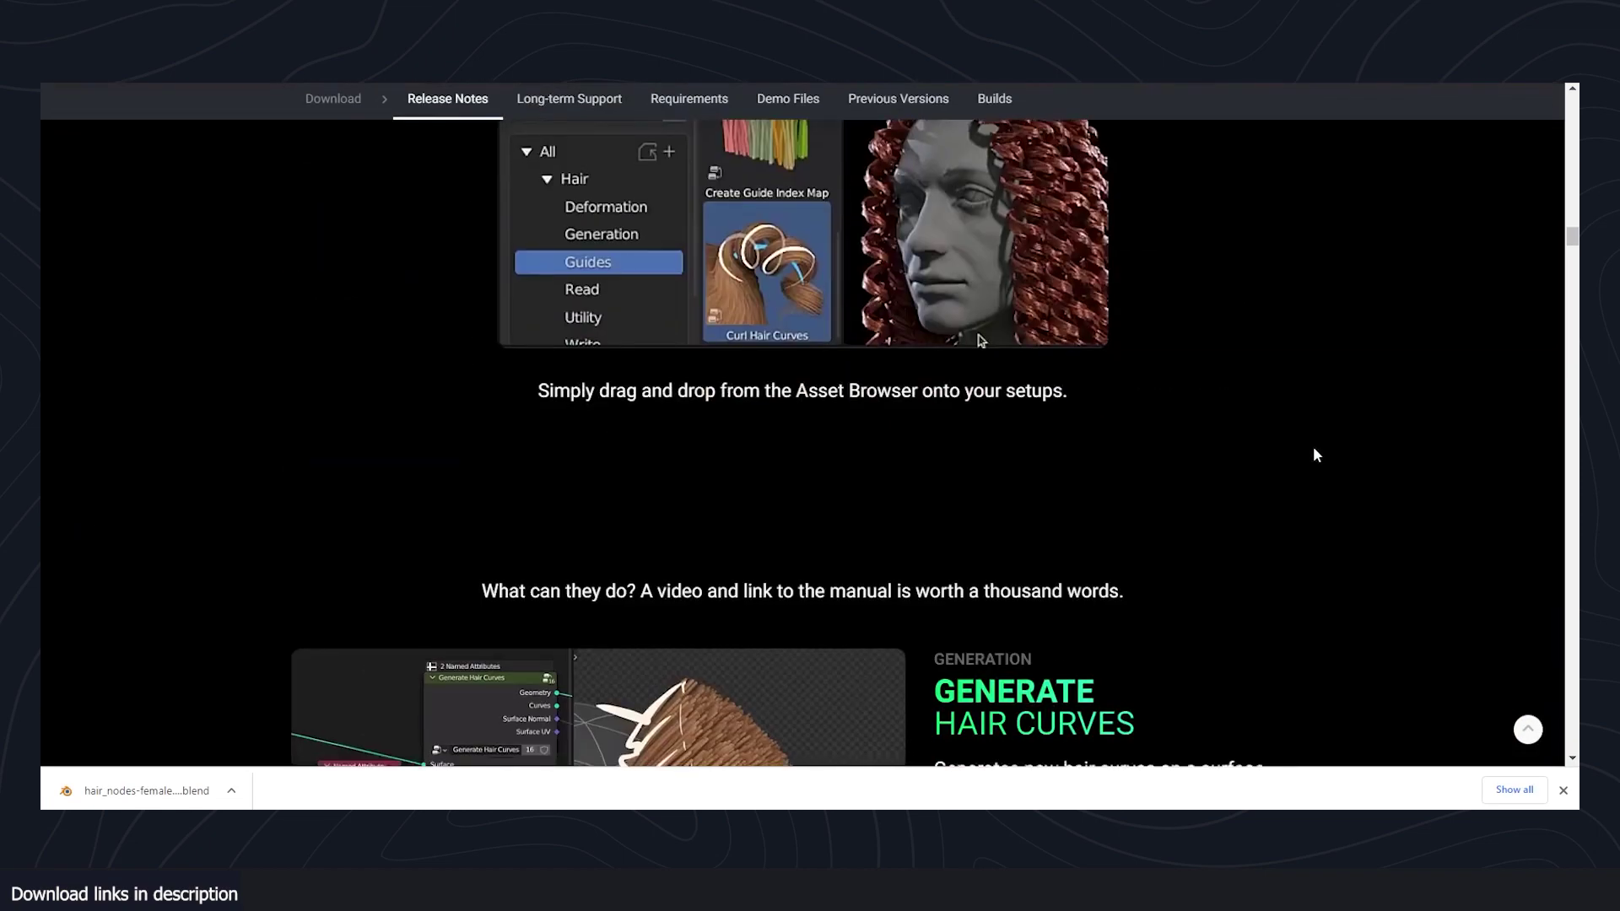
scroll(1314, 448, down, 15)
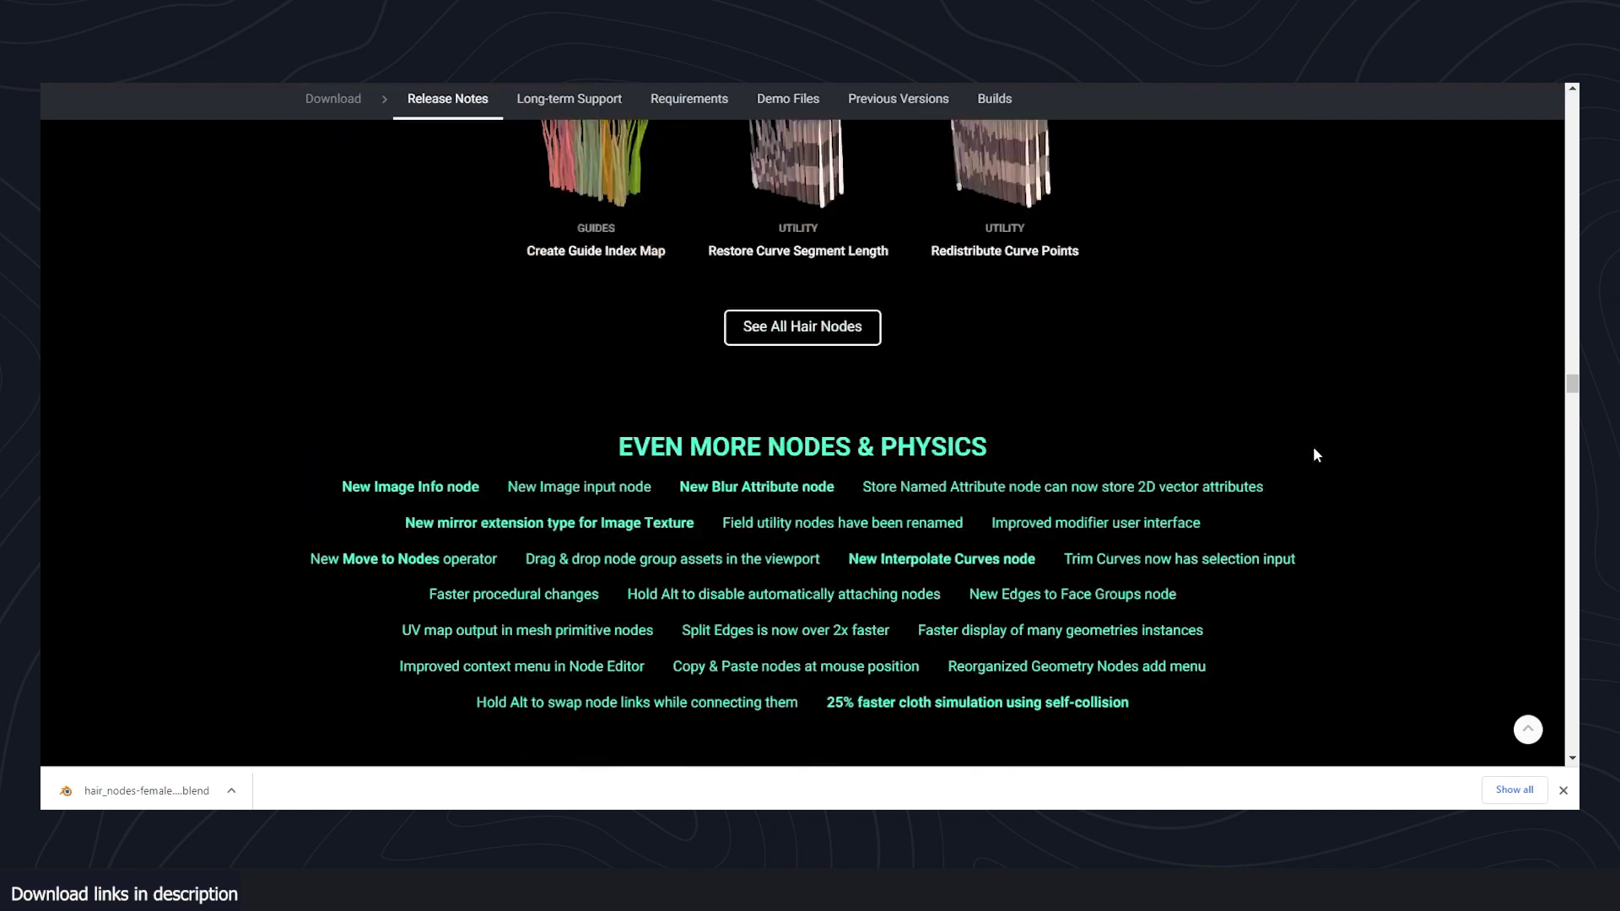
scroll(1313, 448, down, 8)
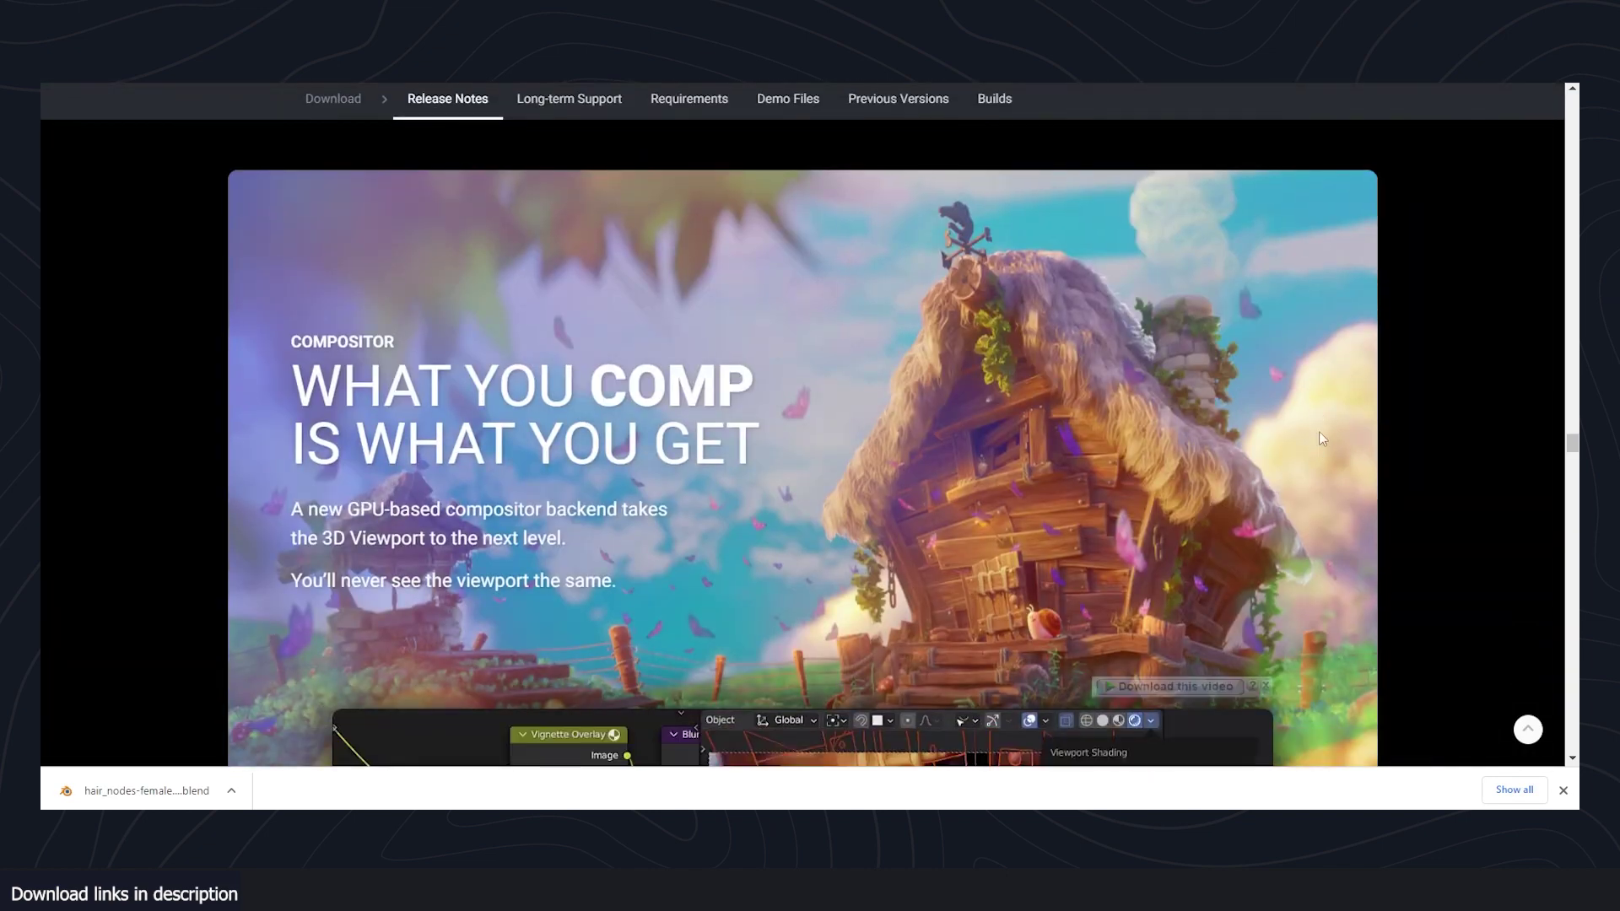
scroll(1320, 437, up, 5)
scroll(1320, 438, up, 1)
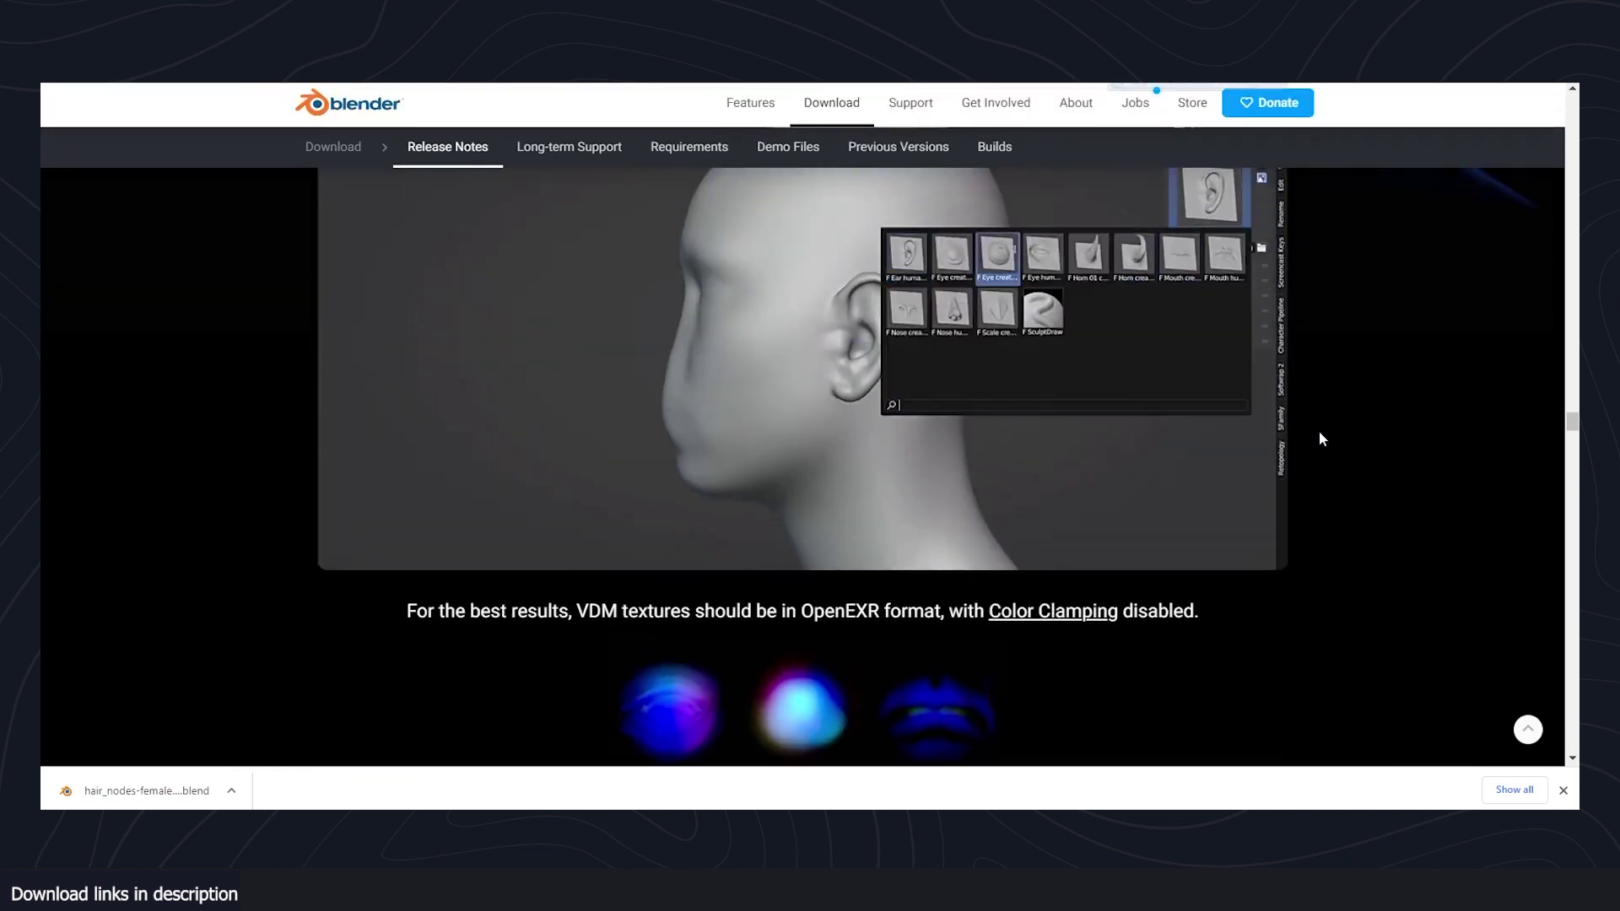
scroll(1323, 438, up, 15)
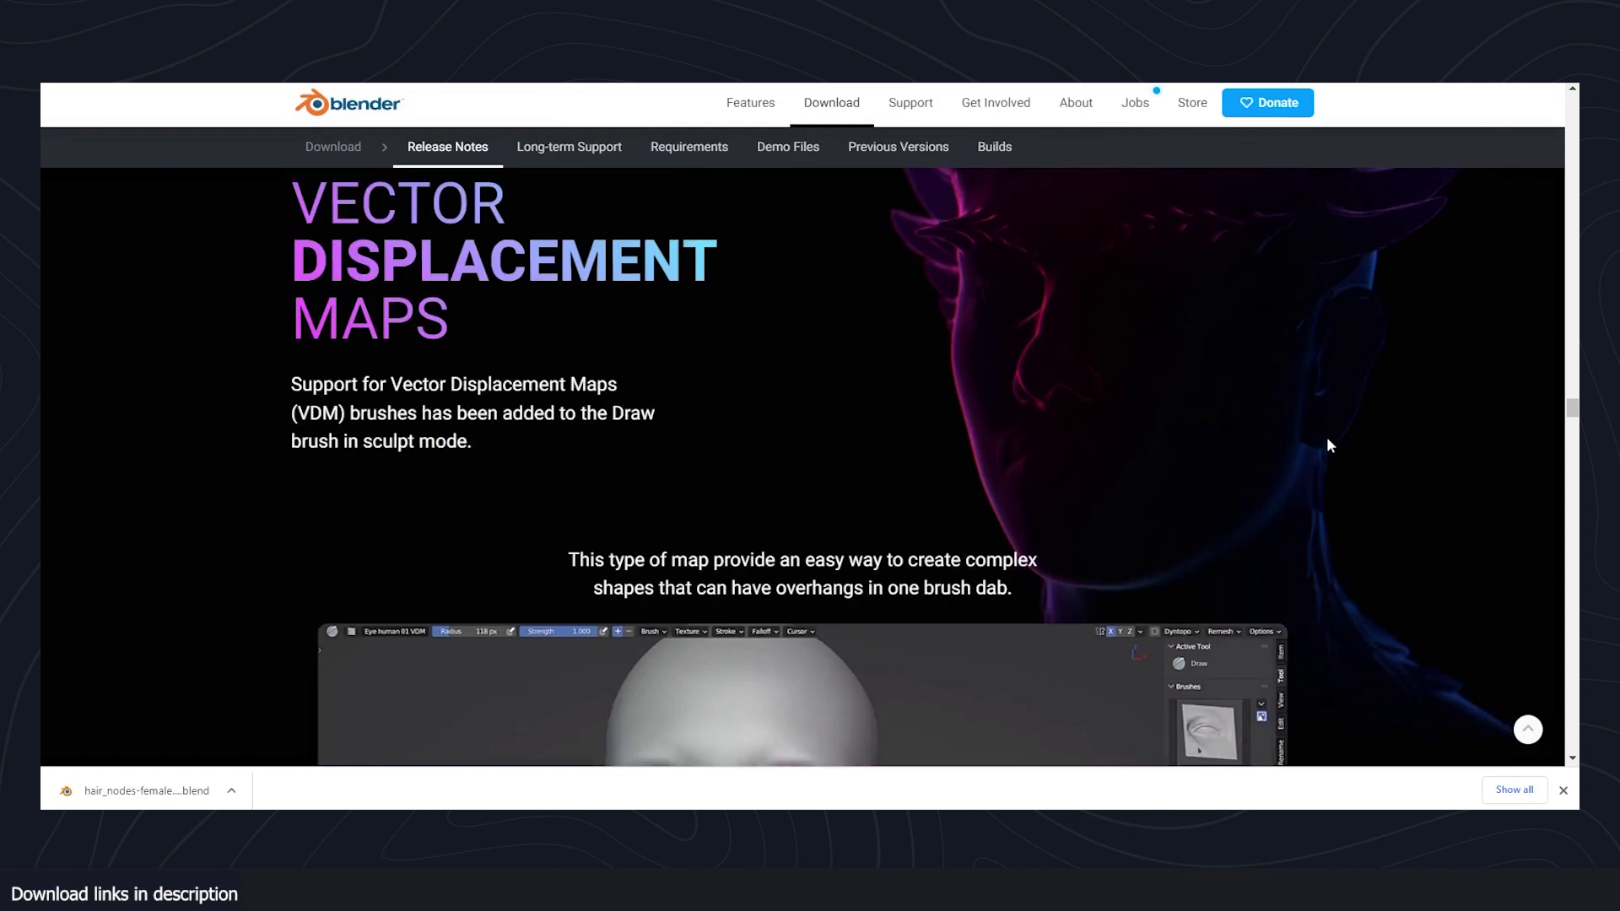
scroll(1326, 444, down, 17)
scroll(1326, 441, down, 5)
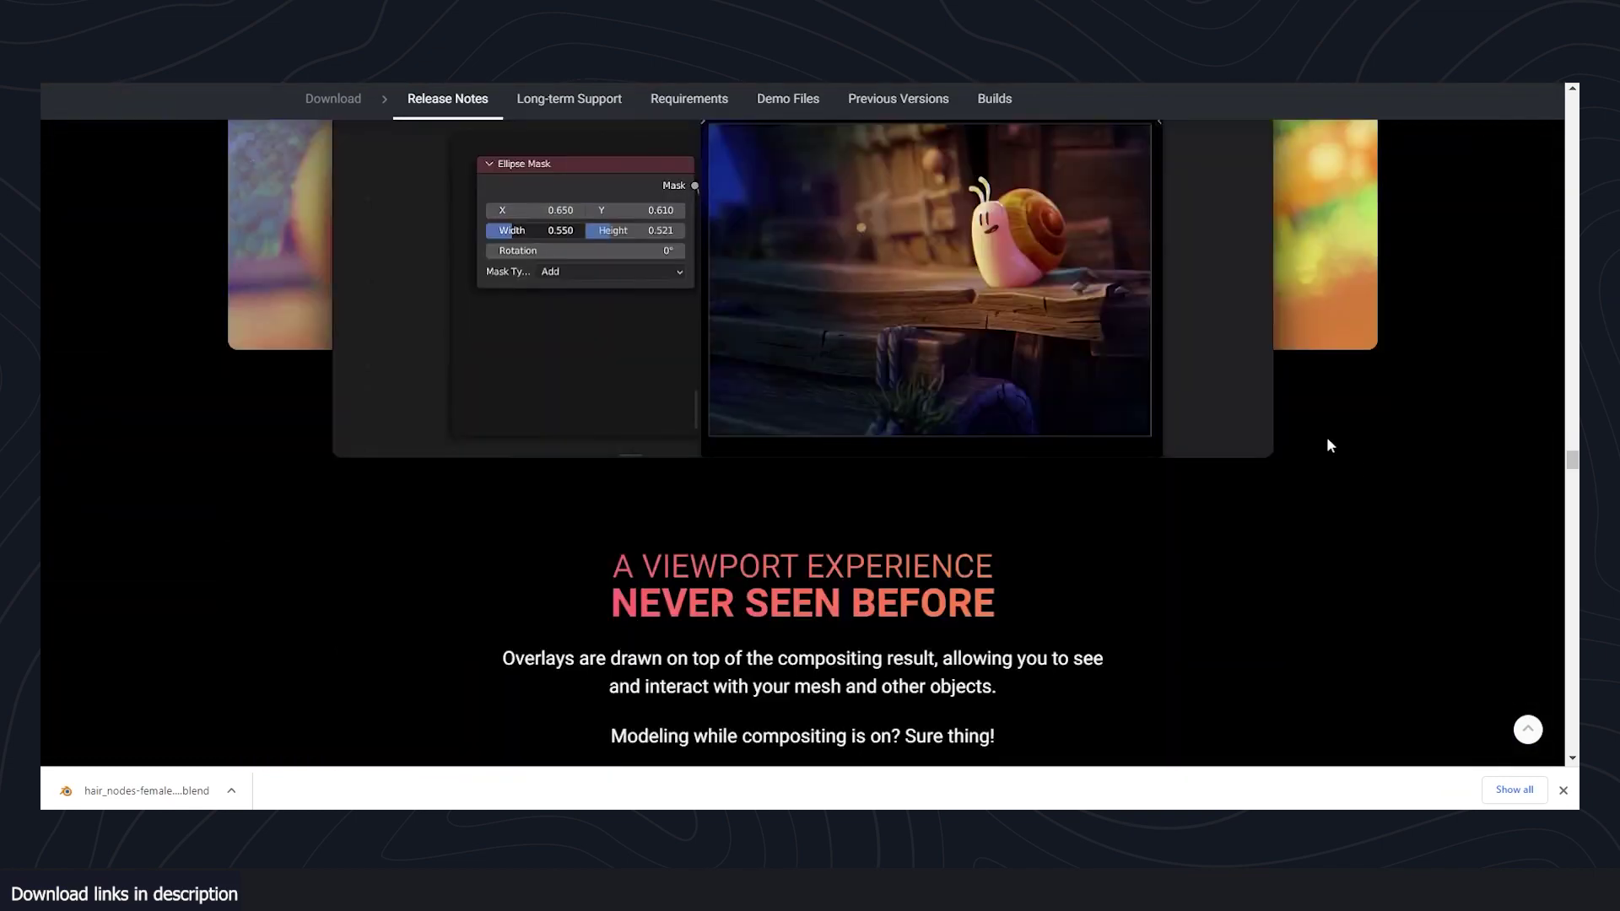
- Return to the start of the release notes and read the introduction and the curves-based hair system section
drag(1575, 462, 1573, 96)
scroll(1405, 220, down, 3)
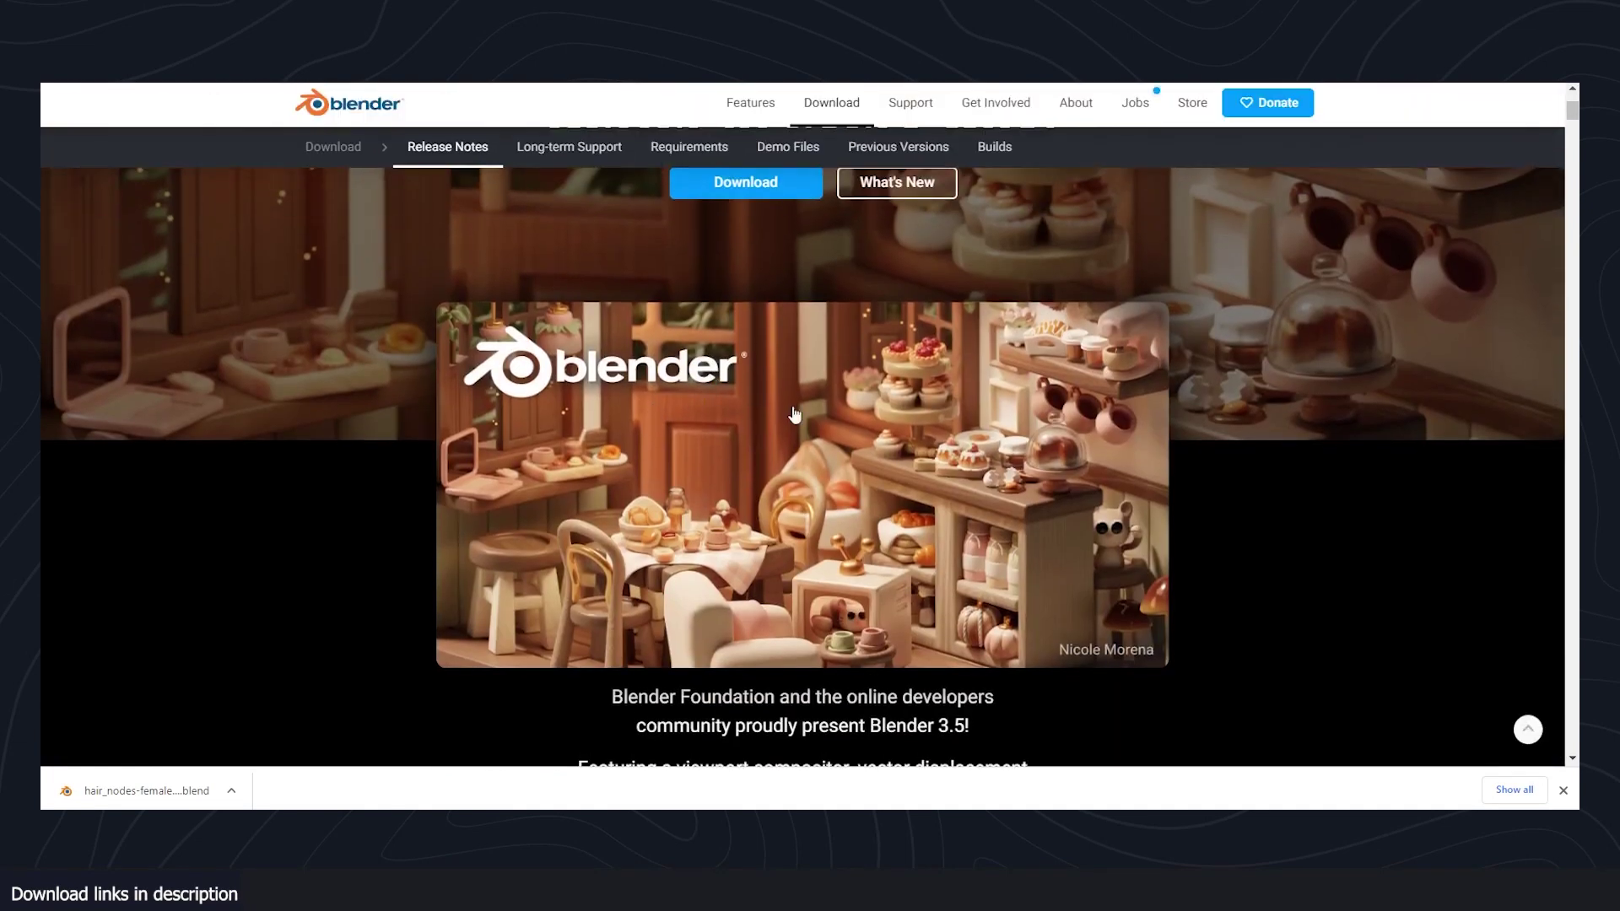
scroll(794, 413, down, 3)
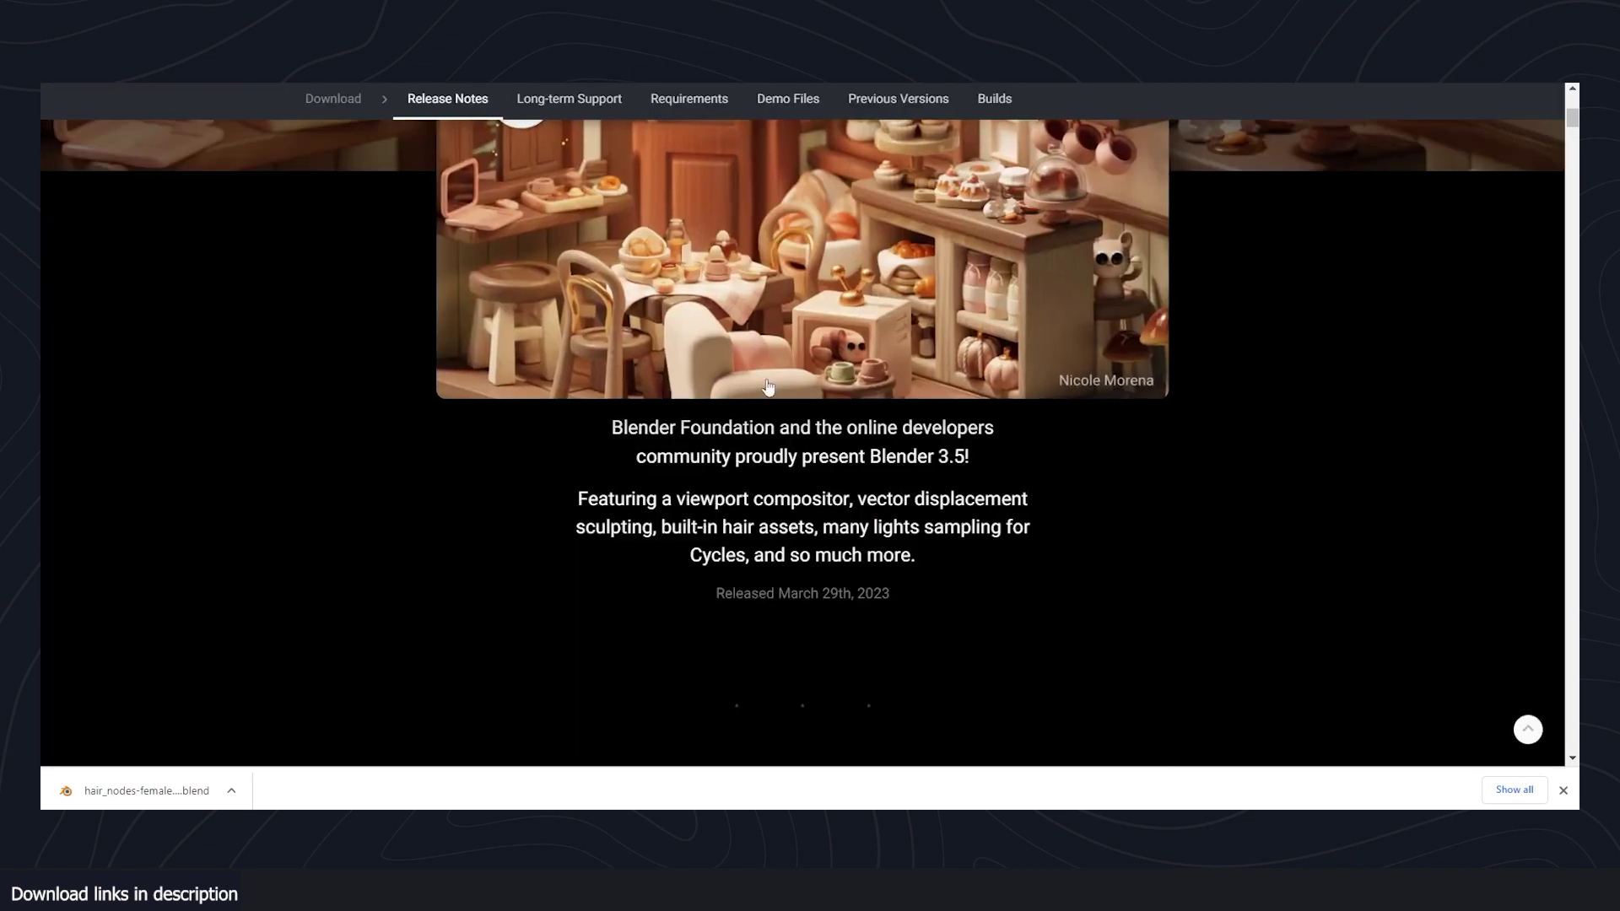
scroll(791, 397, down, 7)
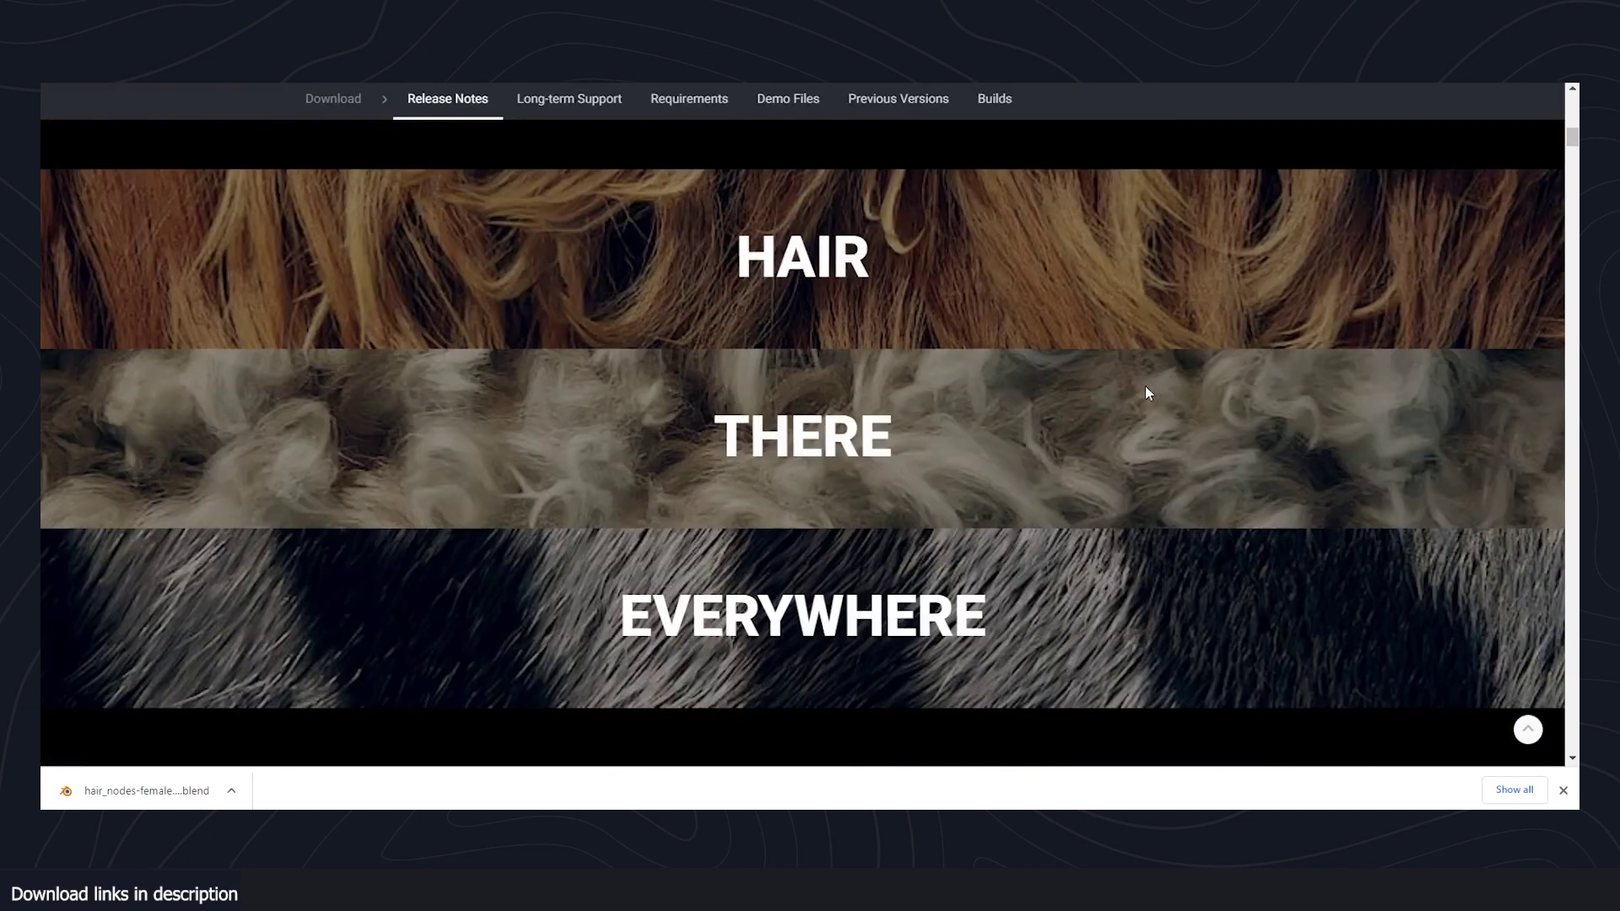
scroll(1144, 389, up, 4)
scroll(1148, 398, down, 4)
scroll(811, 409, up, 3)
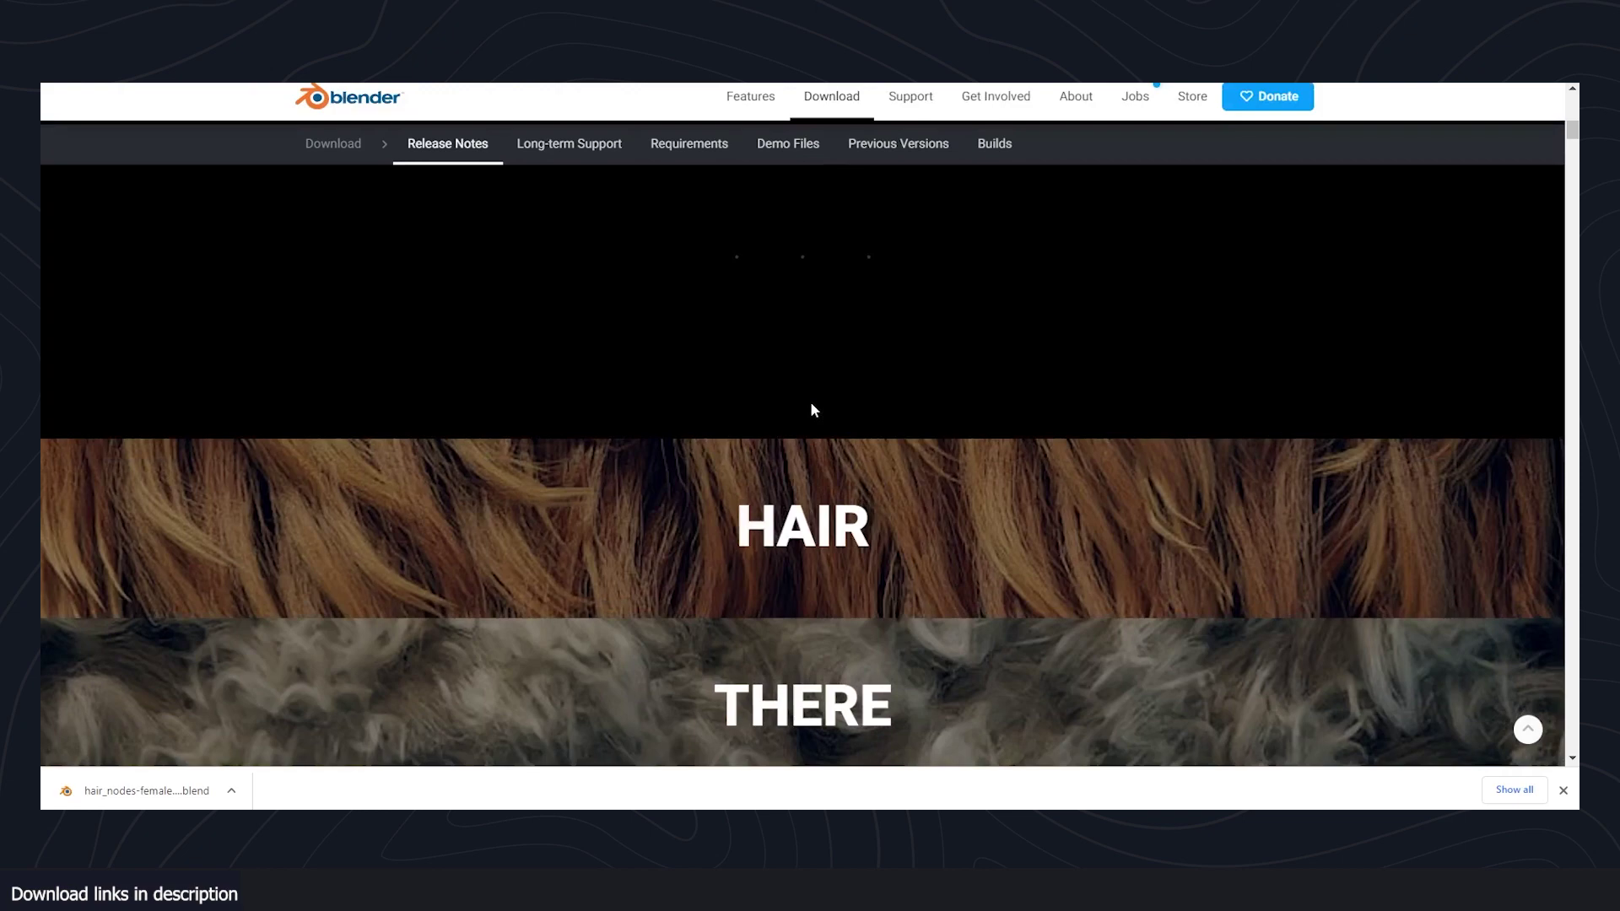
scroll(790, 355, down, 3)
scroll(887, 372, up, 1)
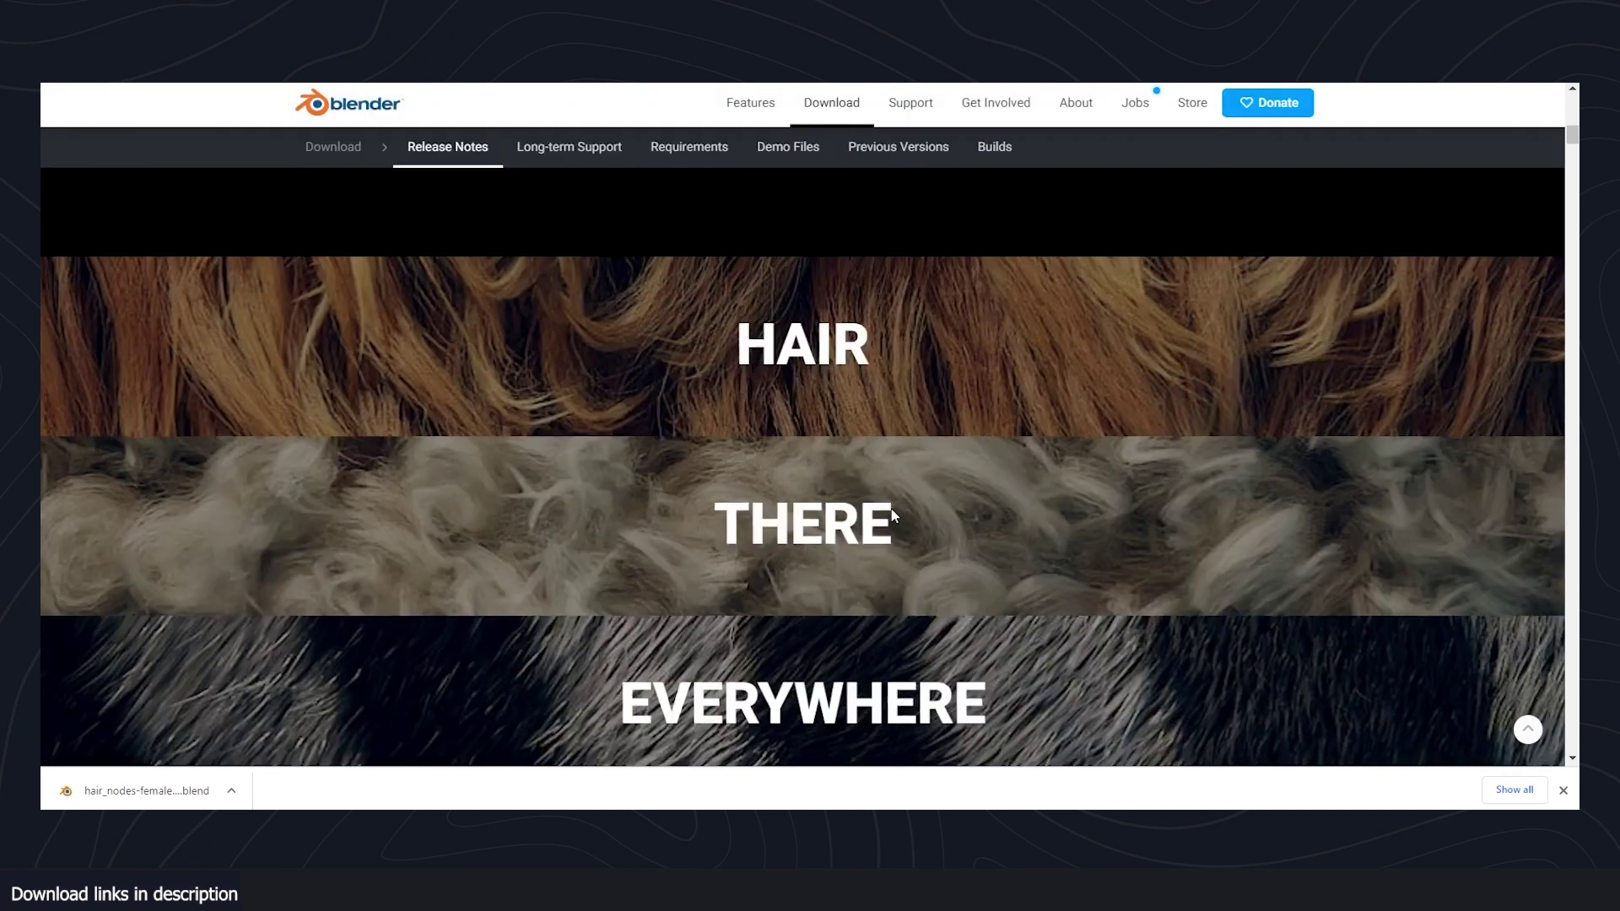
scroll(865, 521, down, 2)
scroll(863, 516, down, 6)
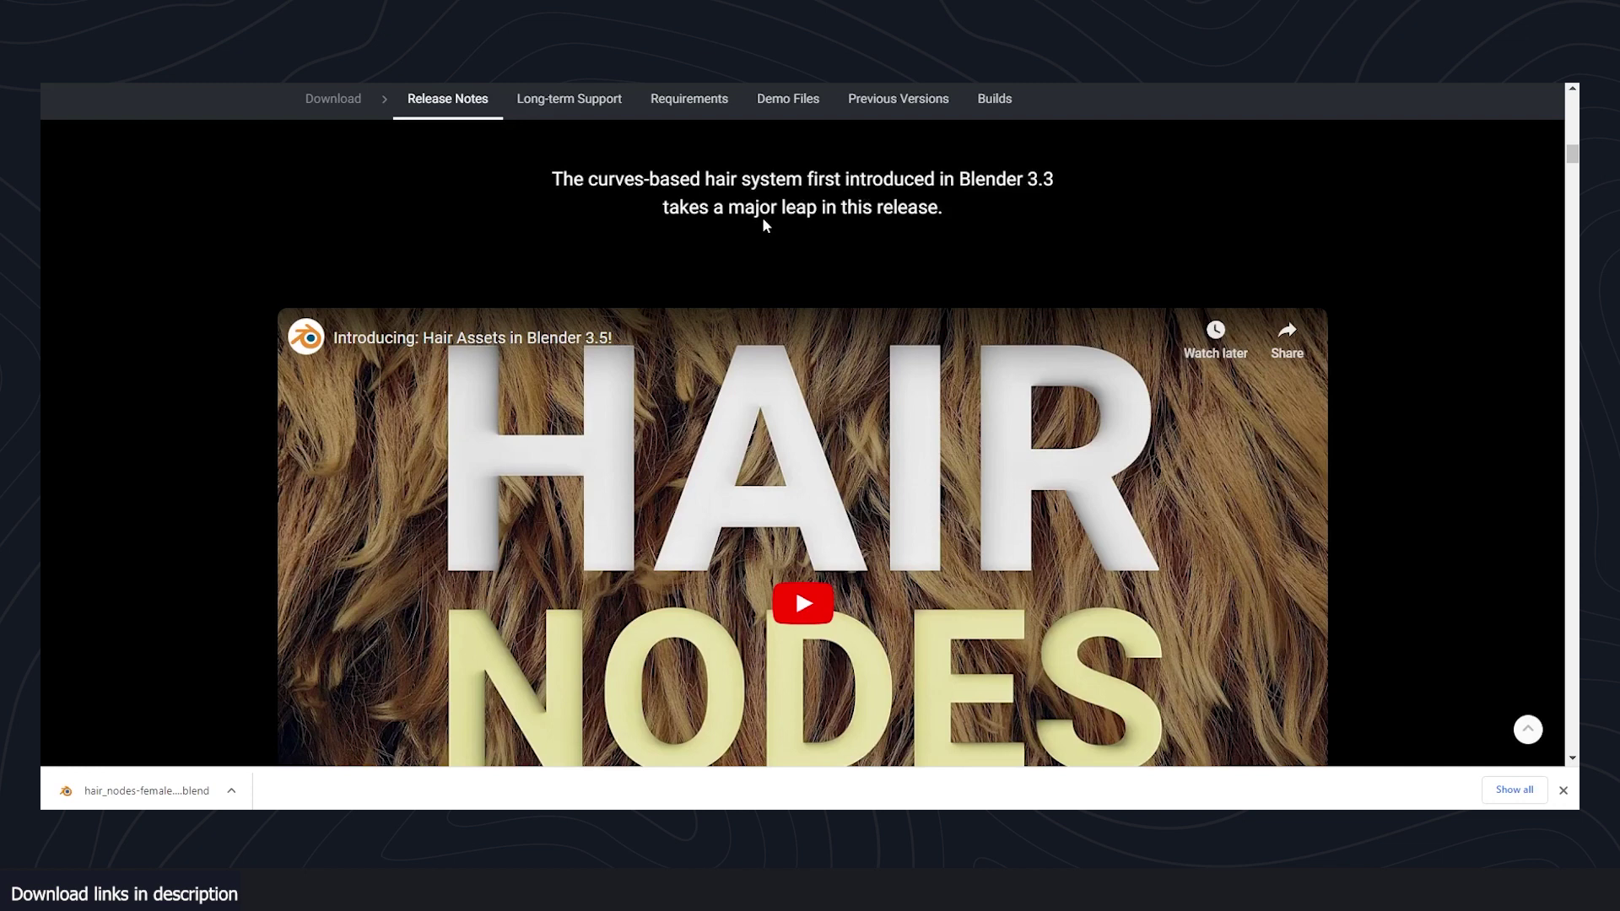
scroll(641, 246, down, 2)
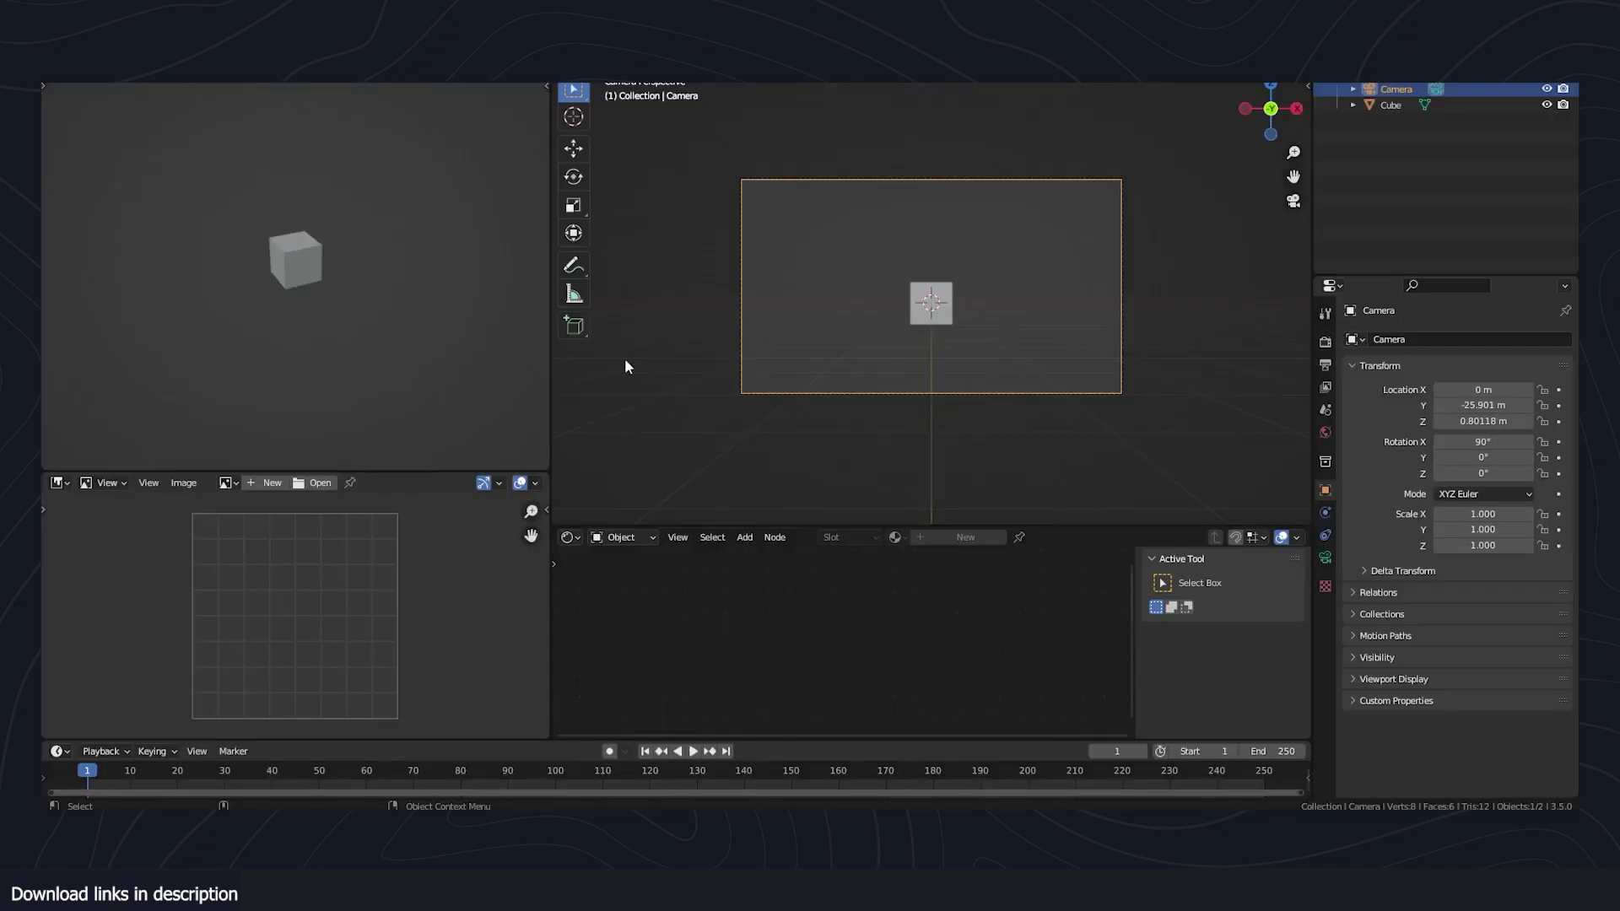
- Switch the image editor area to the Asset Browser and widen it to look through the hair assets
click(59, 483)
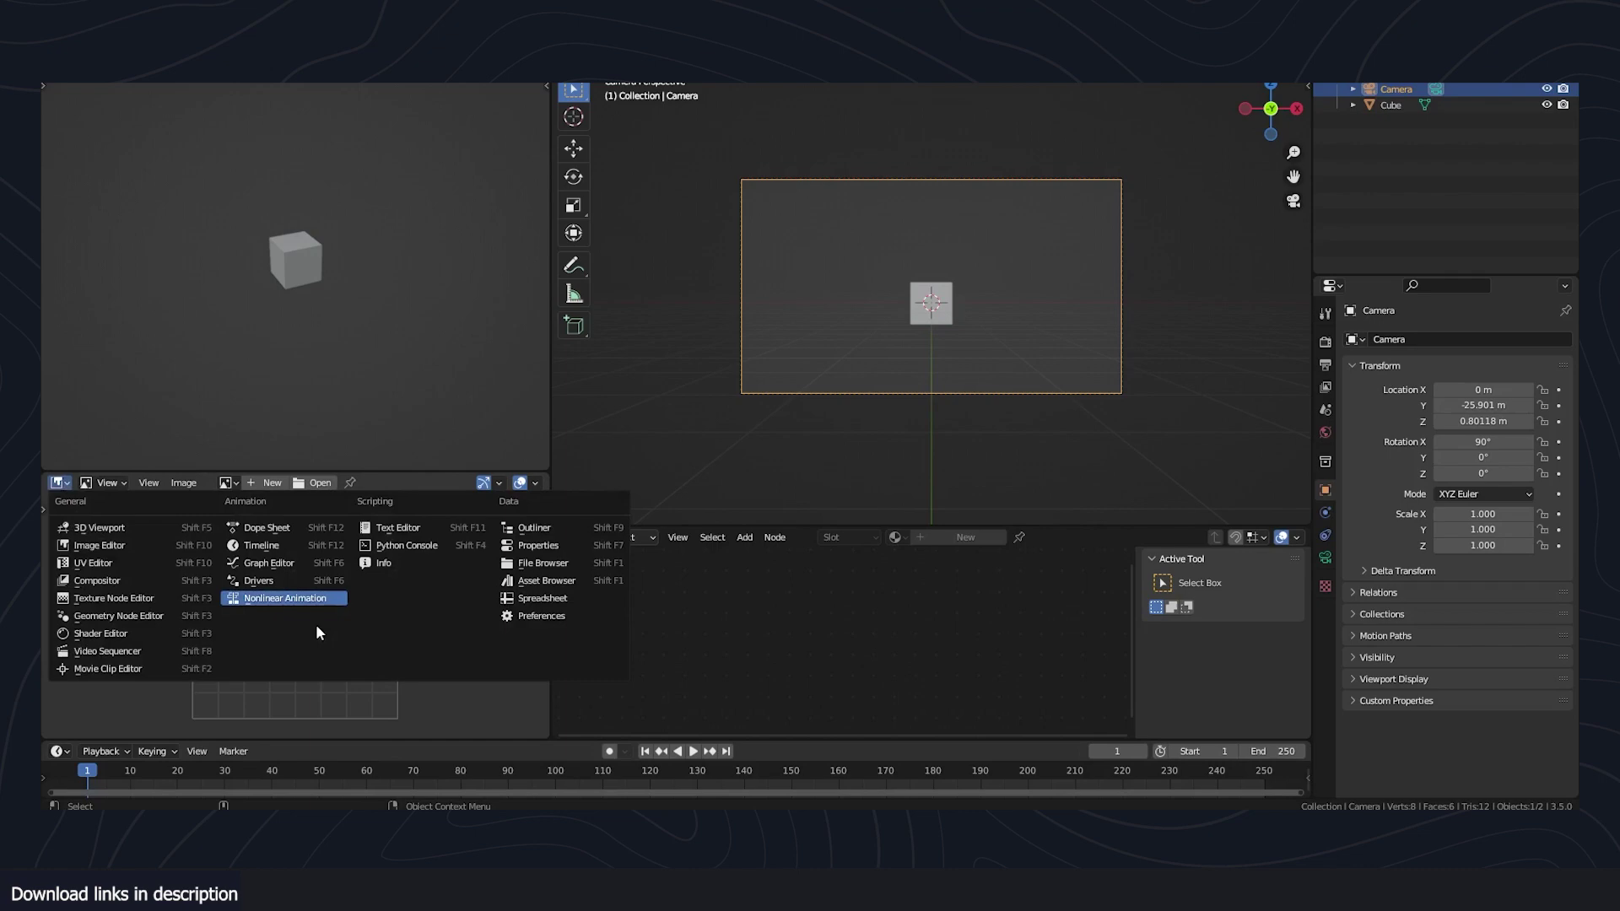
click(540, 585)
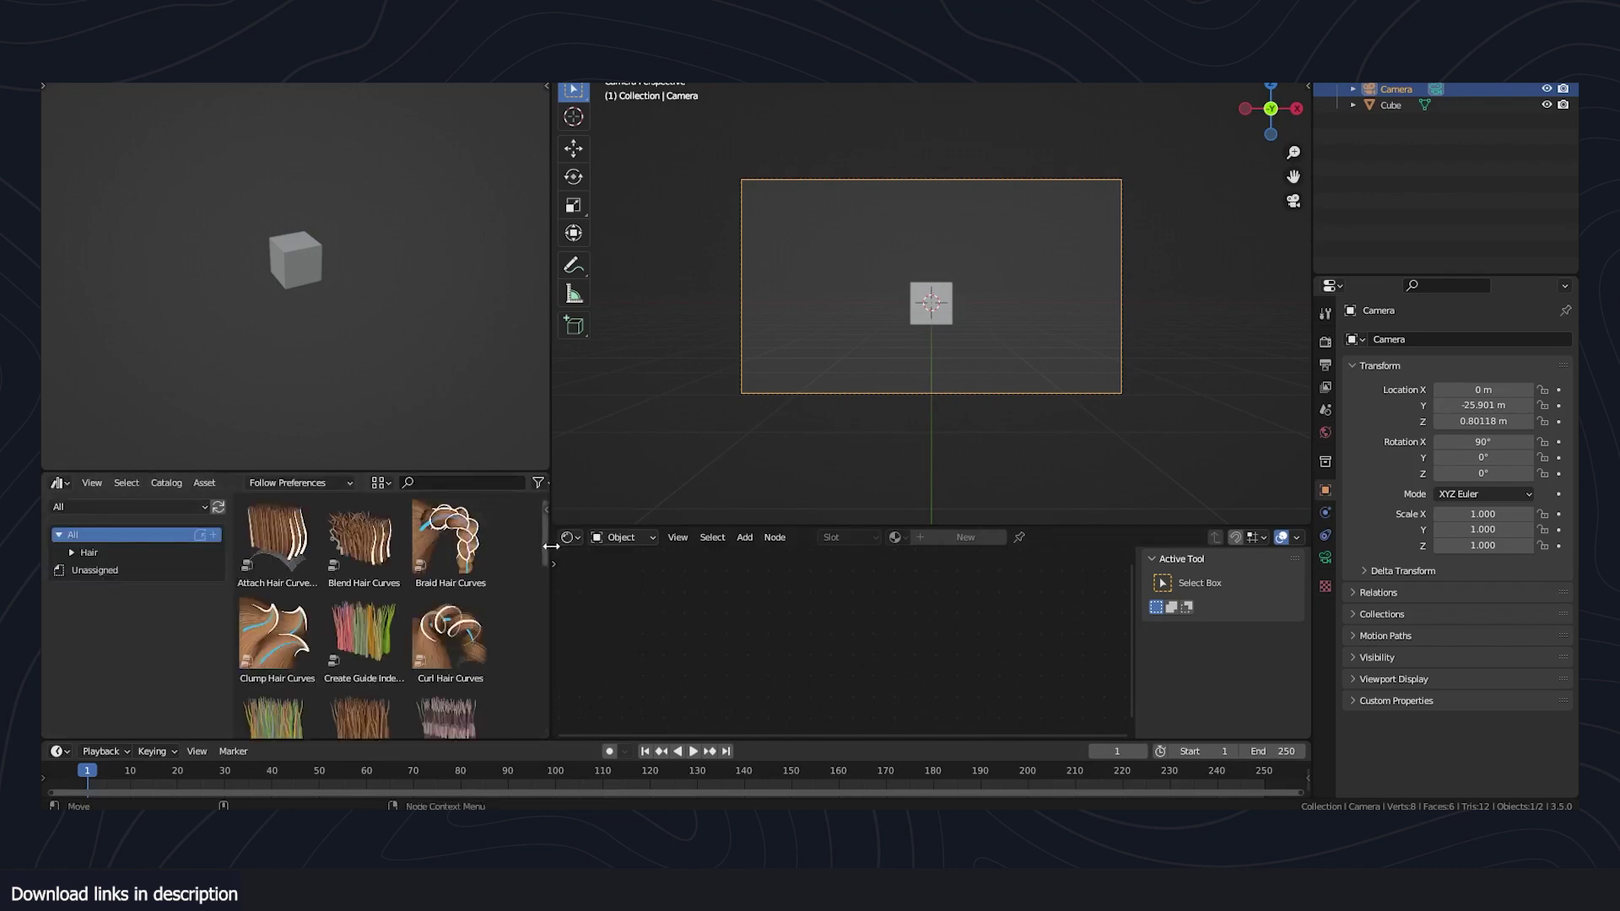
drag(550, 547, 672, 546)
scroll(504, 574, down, 3)
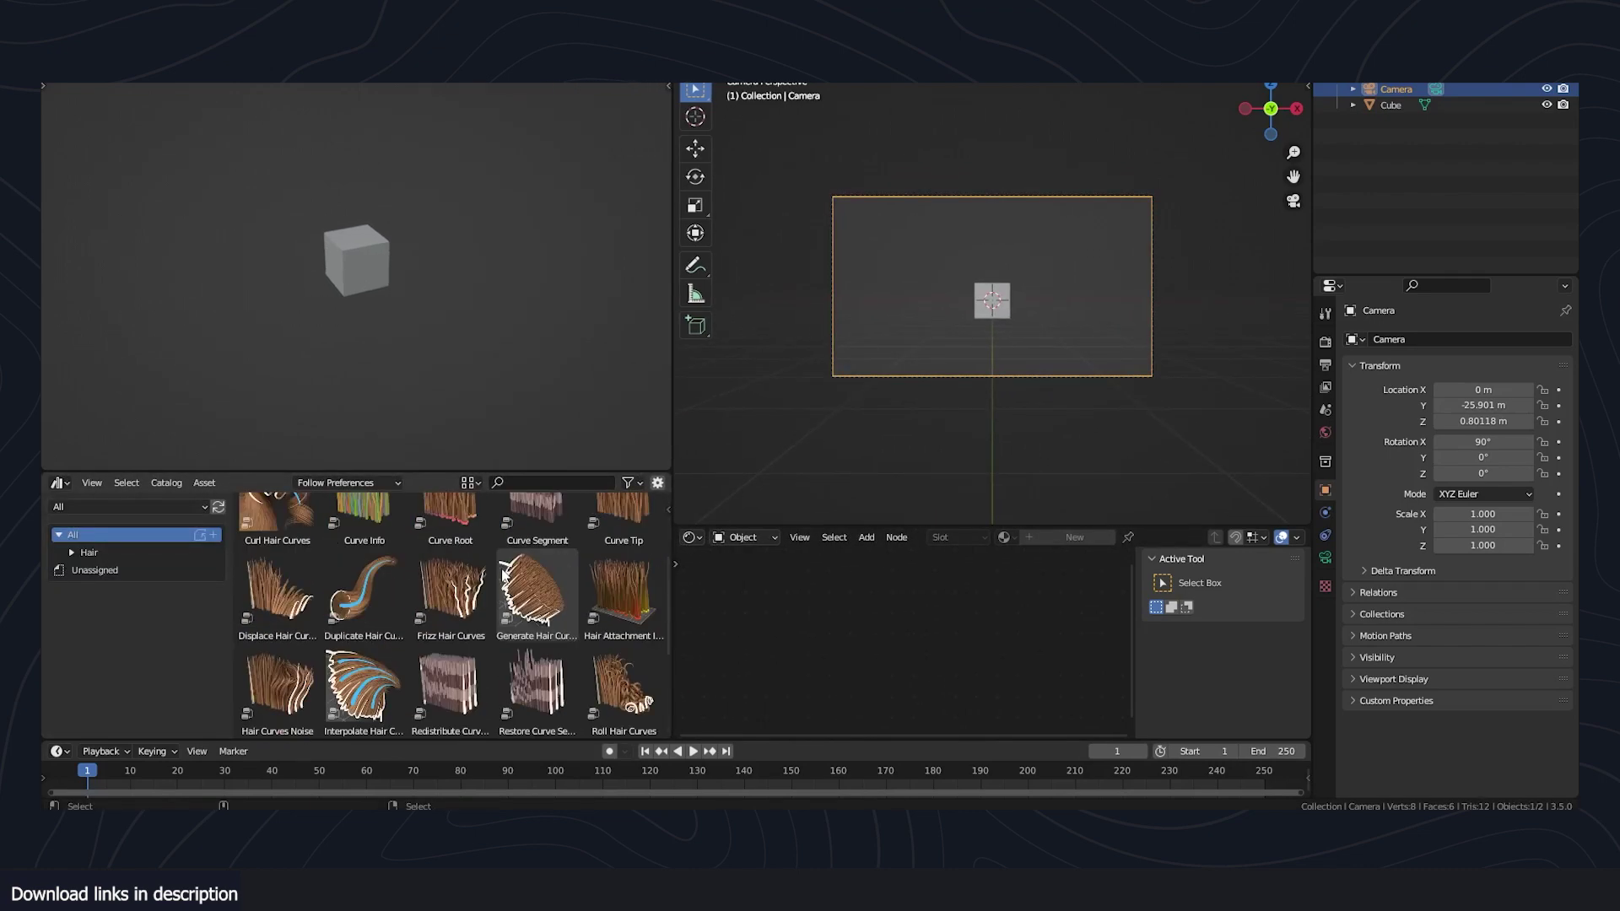
scroll(503, 573, up, 3)
- Cover the default cube with hair curves using the Quick Fur effect and inspect the fur up close
click(1079, 266)
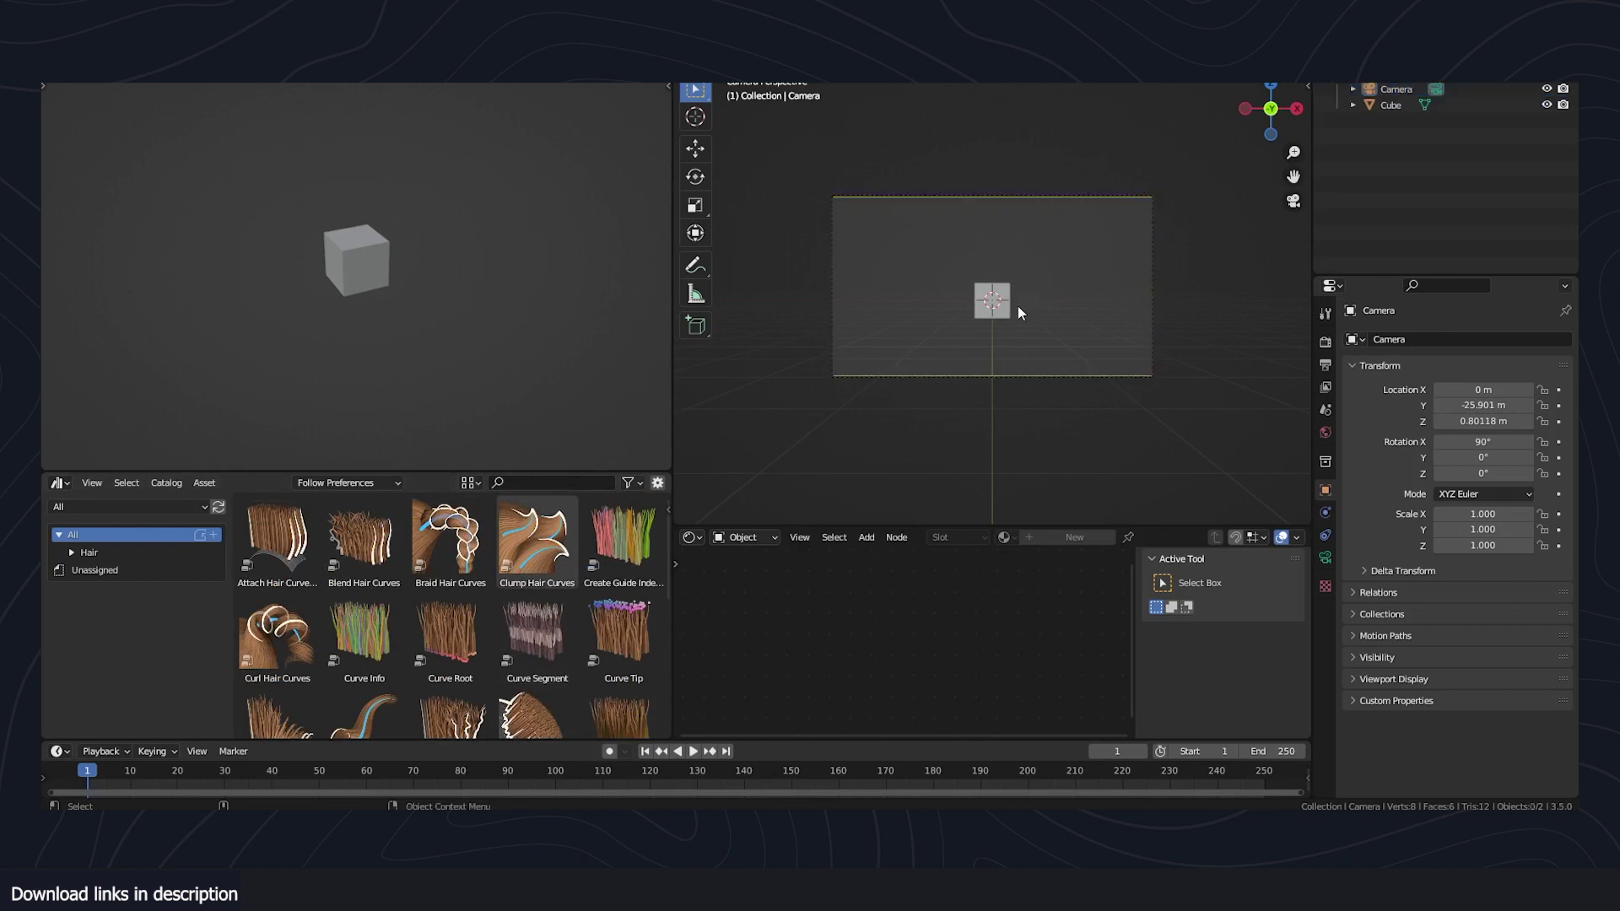
click(988, 314)
middle_drag(1017, 306, 970, 301)
scroll(936, 332, up, 9)
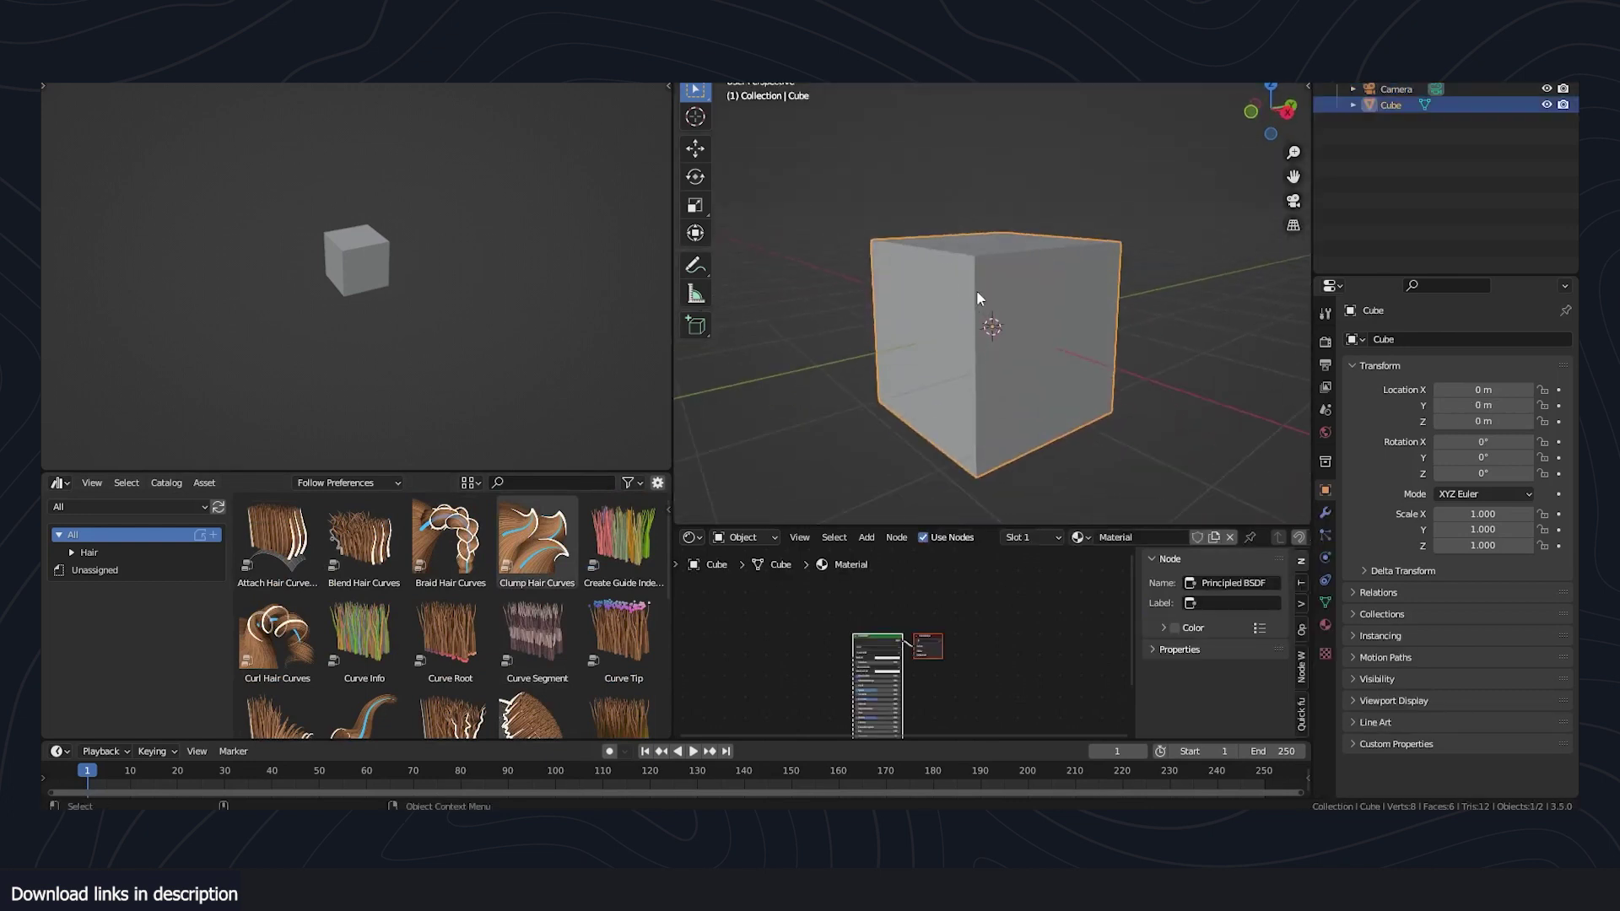
click(1095, 216)
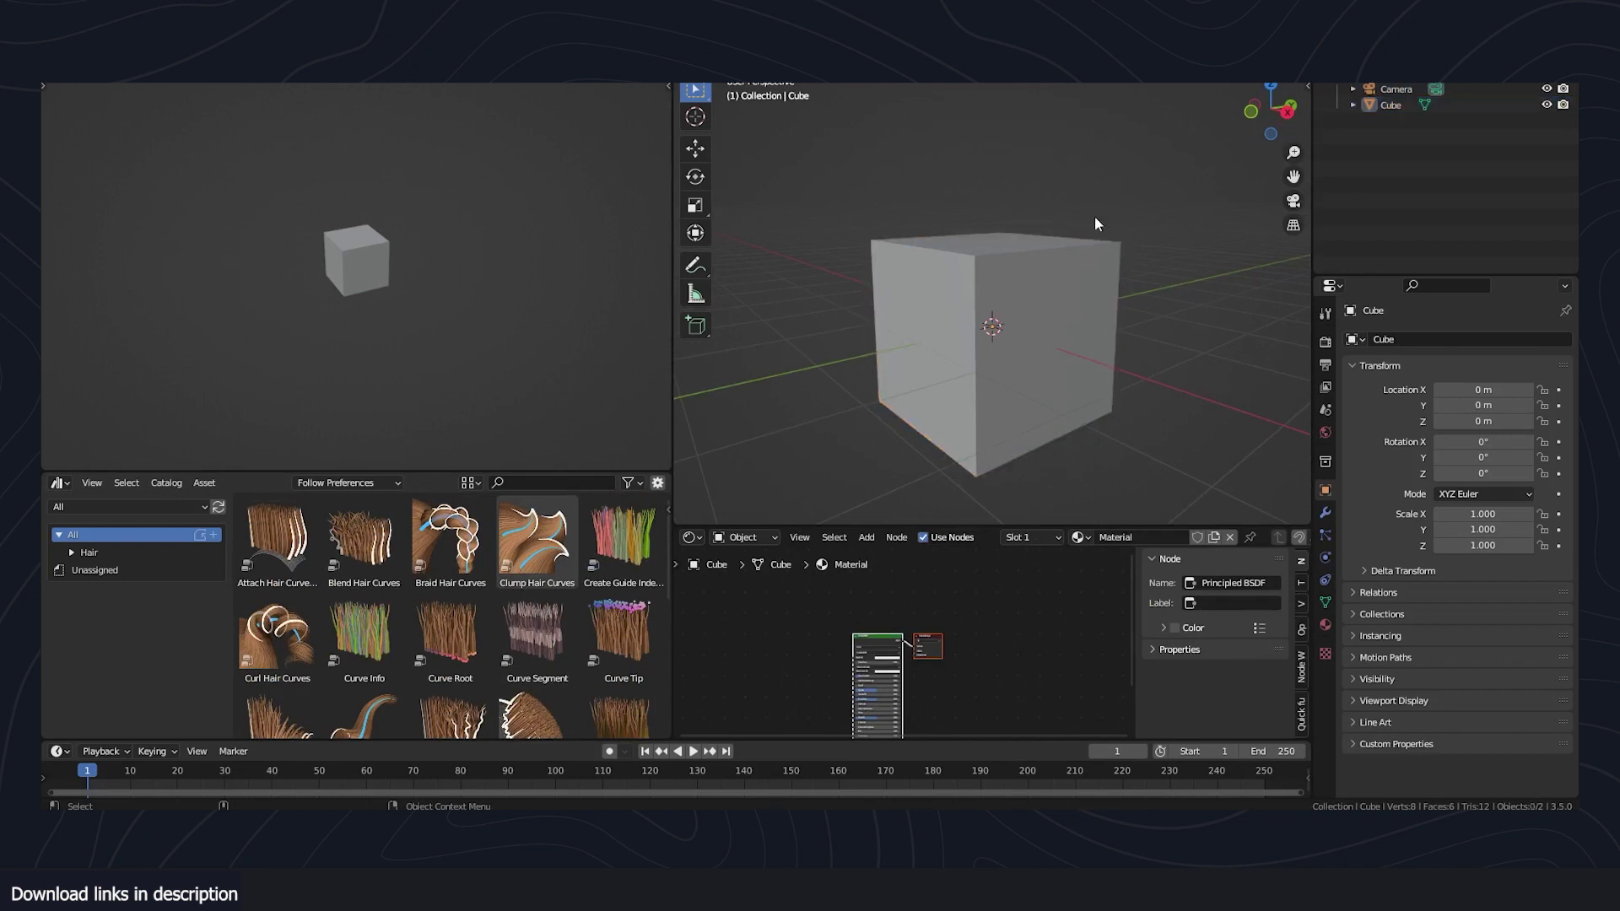
key(F3)
text(fur)
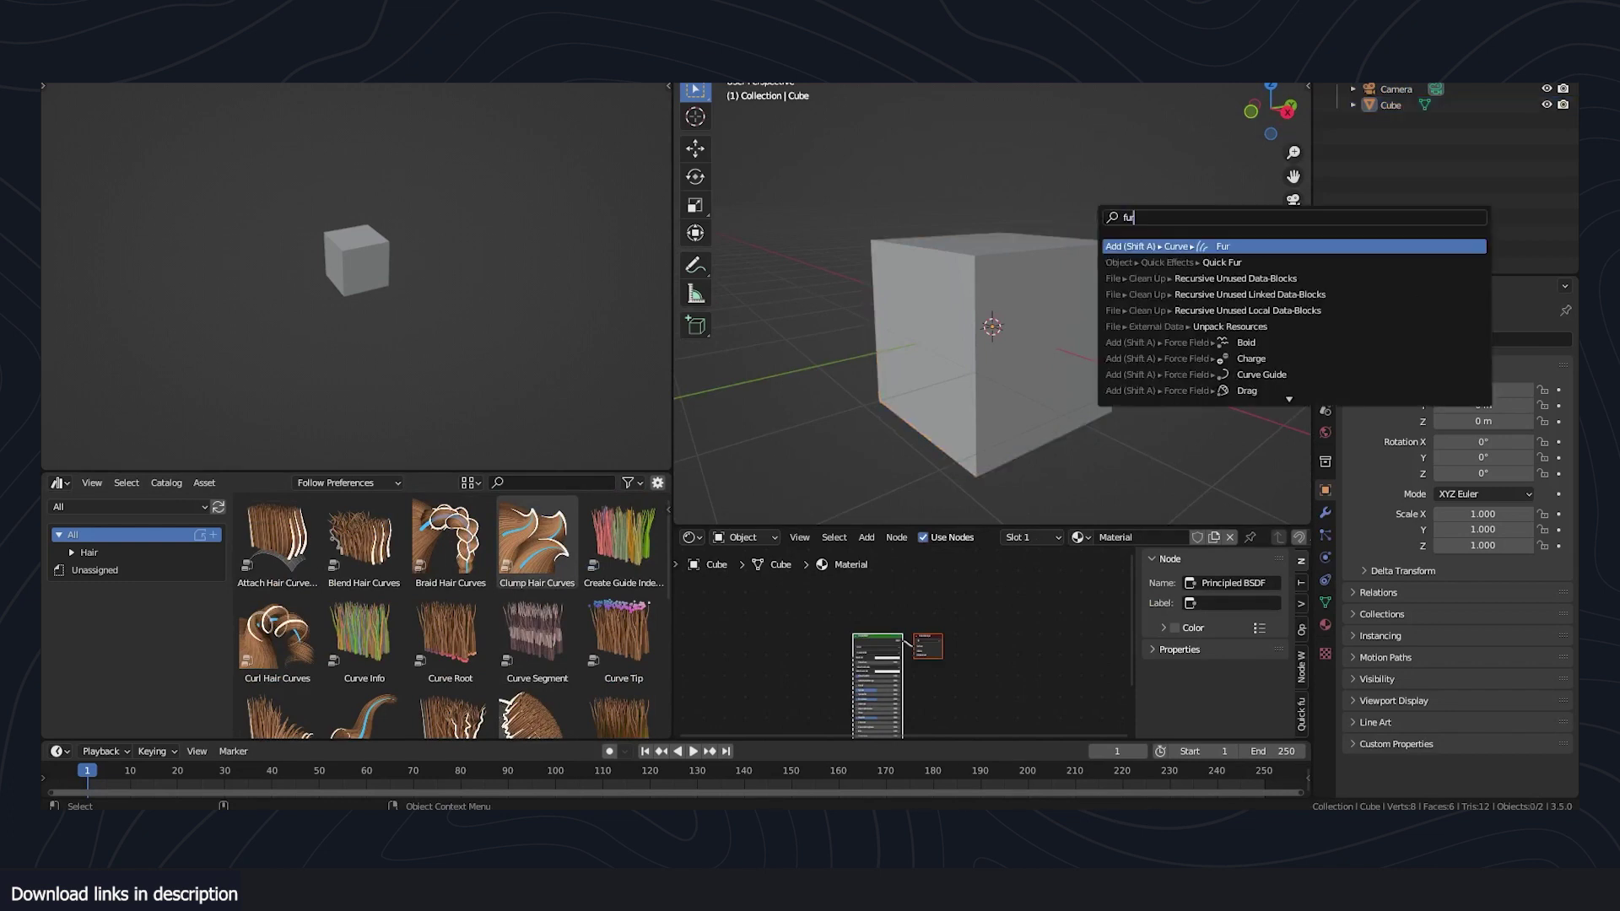
click(1179, 261)
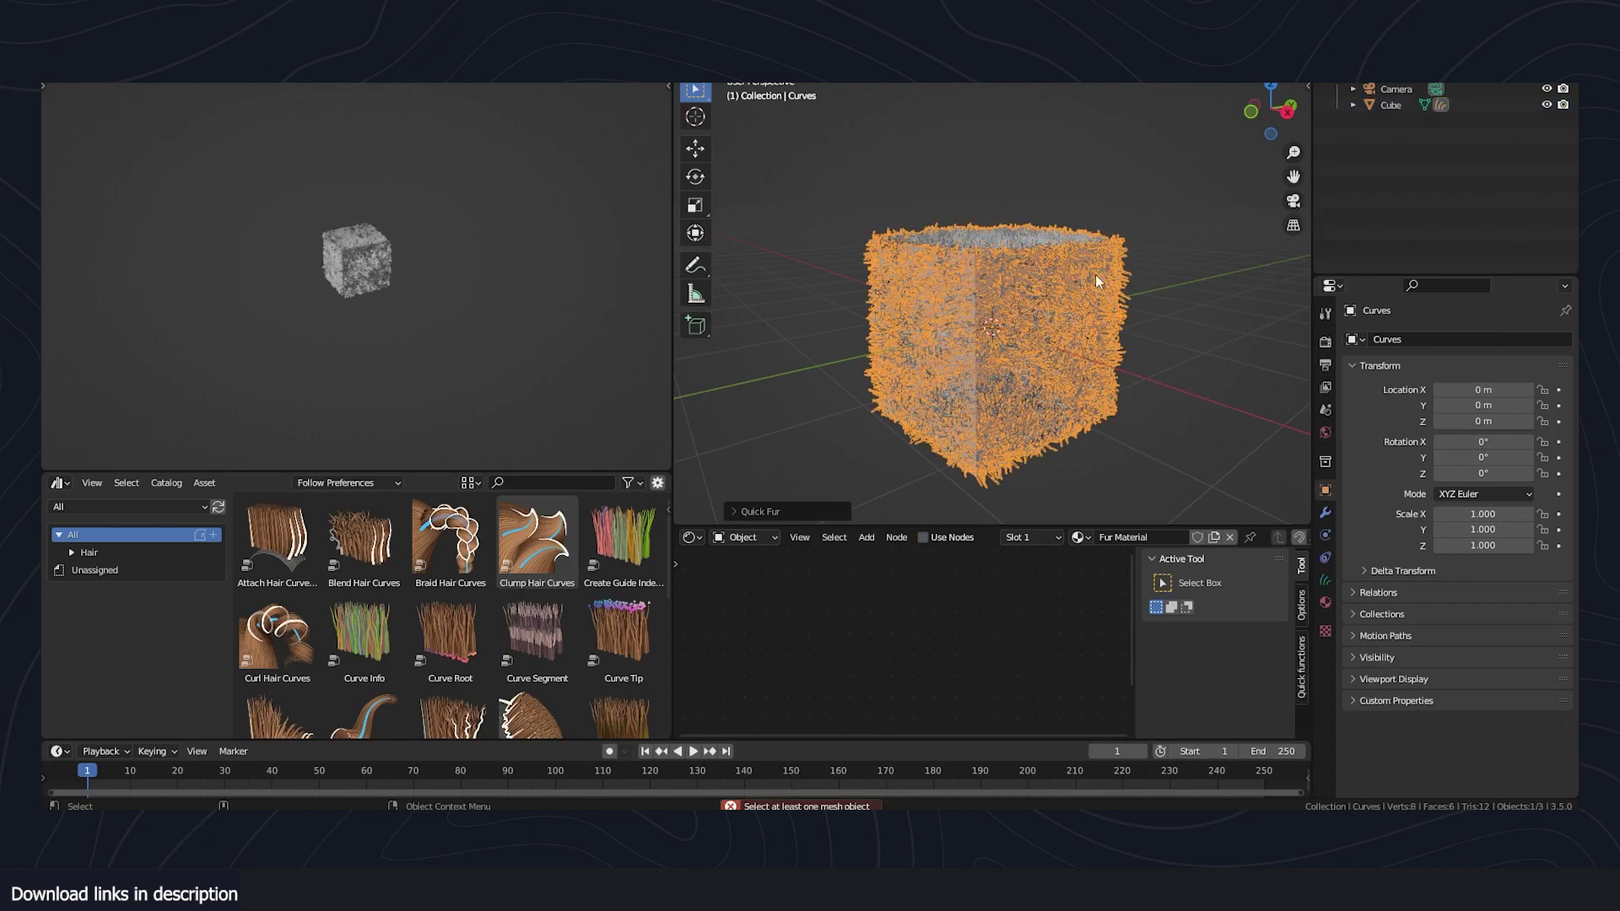
middle_drag(1095, 275, 1032, 216)
click(1168, 245)
scroll(1168, 245, up, 4)
click(1125, 346)
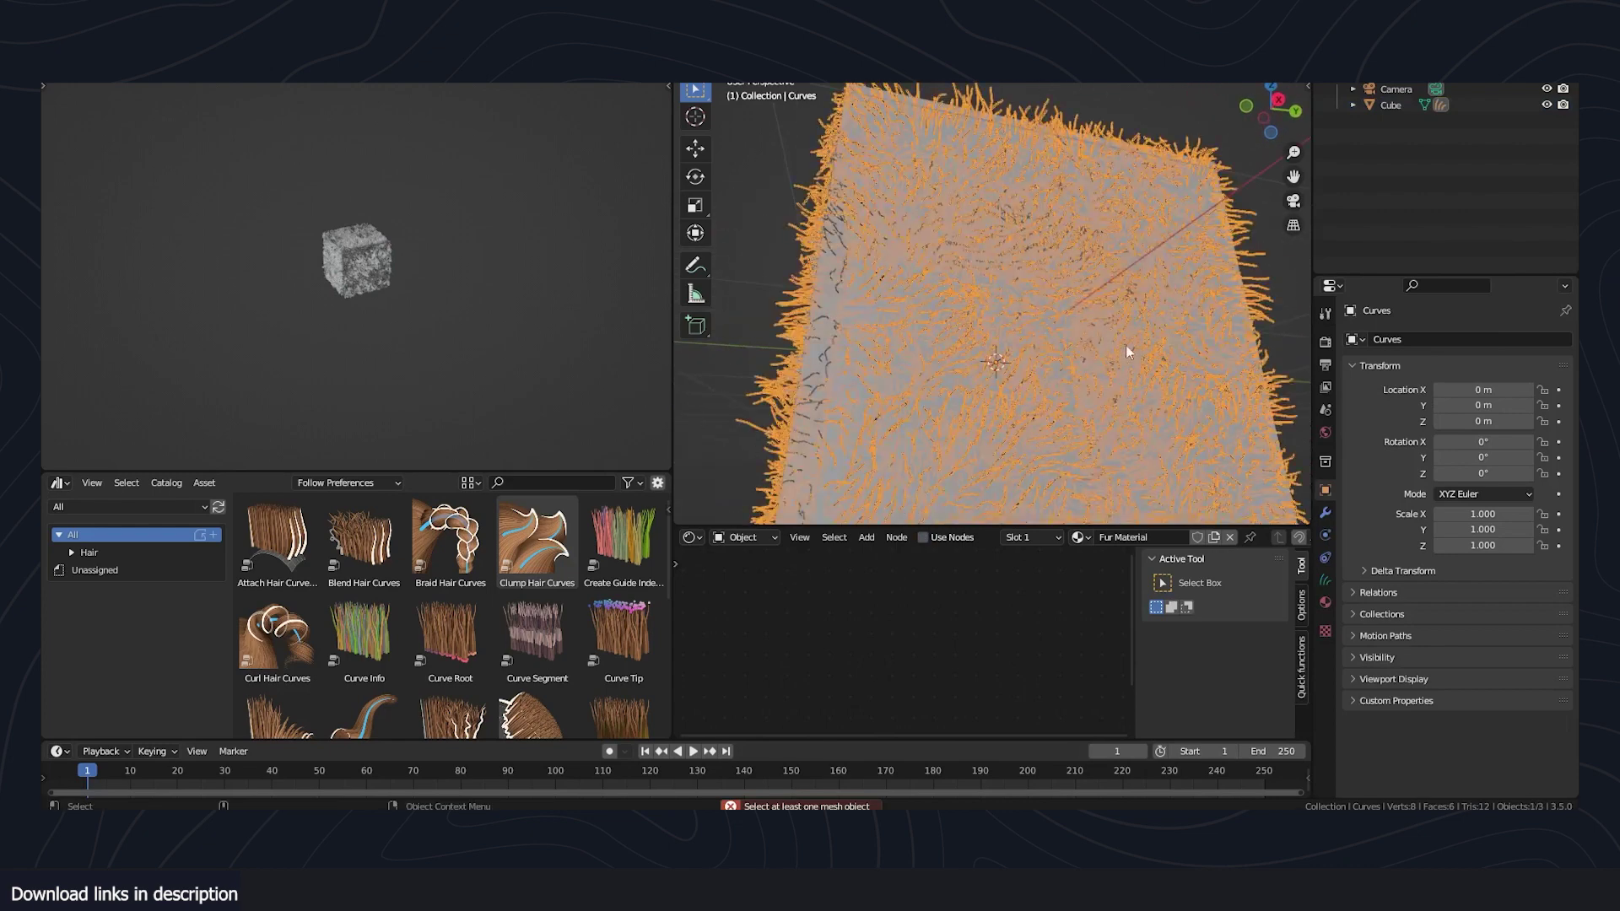
- Show the Frizz Hair Curves geometry nodes in the node editor below the viewport, enlarge that area and inspect the node tree
key(shift+F3)
drag(1064, 524, 1063, 409)
scroll(849, 542, down, 4)
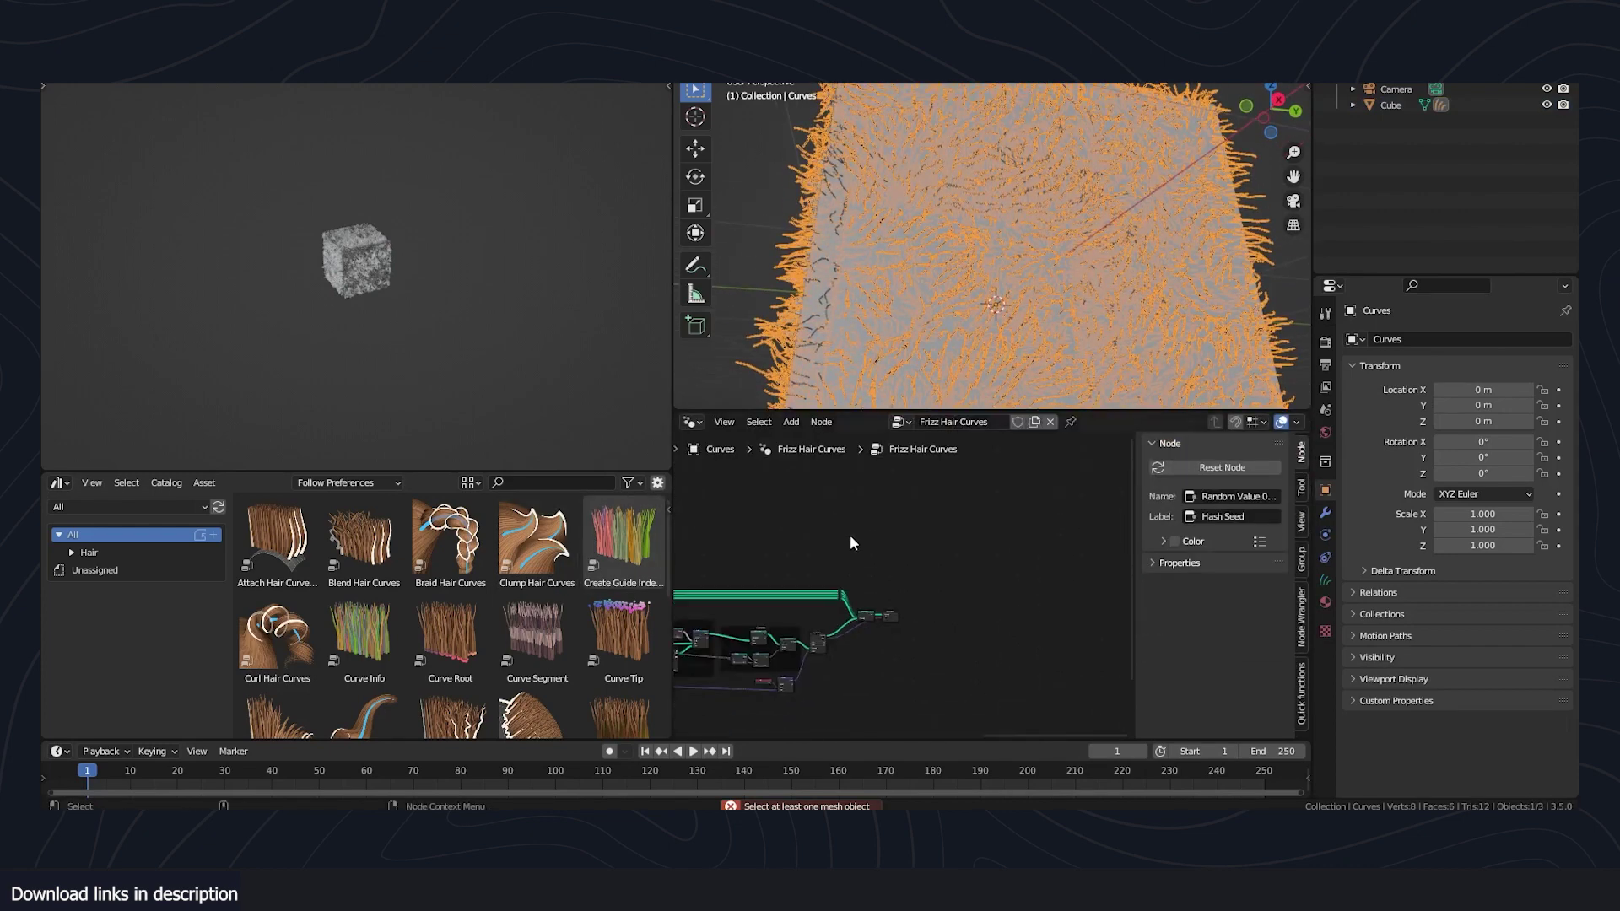
middle_drag(852, 544, 836, 591)
scroll(913, 541, down, 4)
scroll(948, 519, up, 3)
key(n)
scroll(969, 509, up, 8)
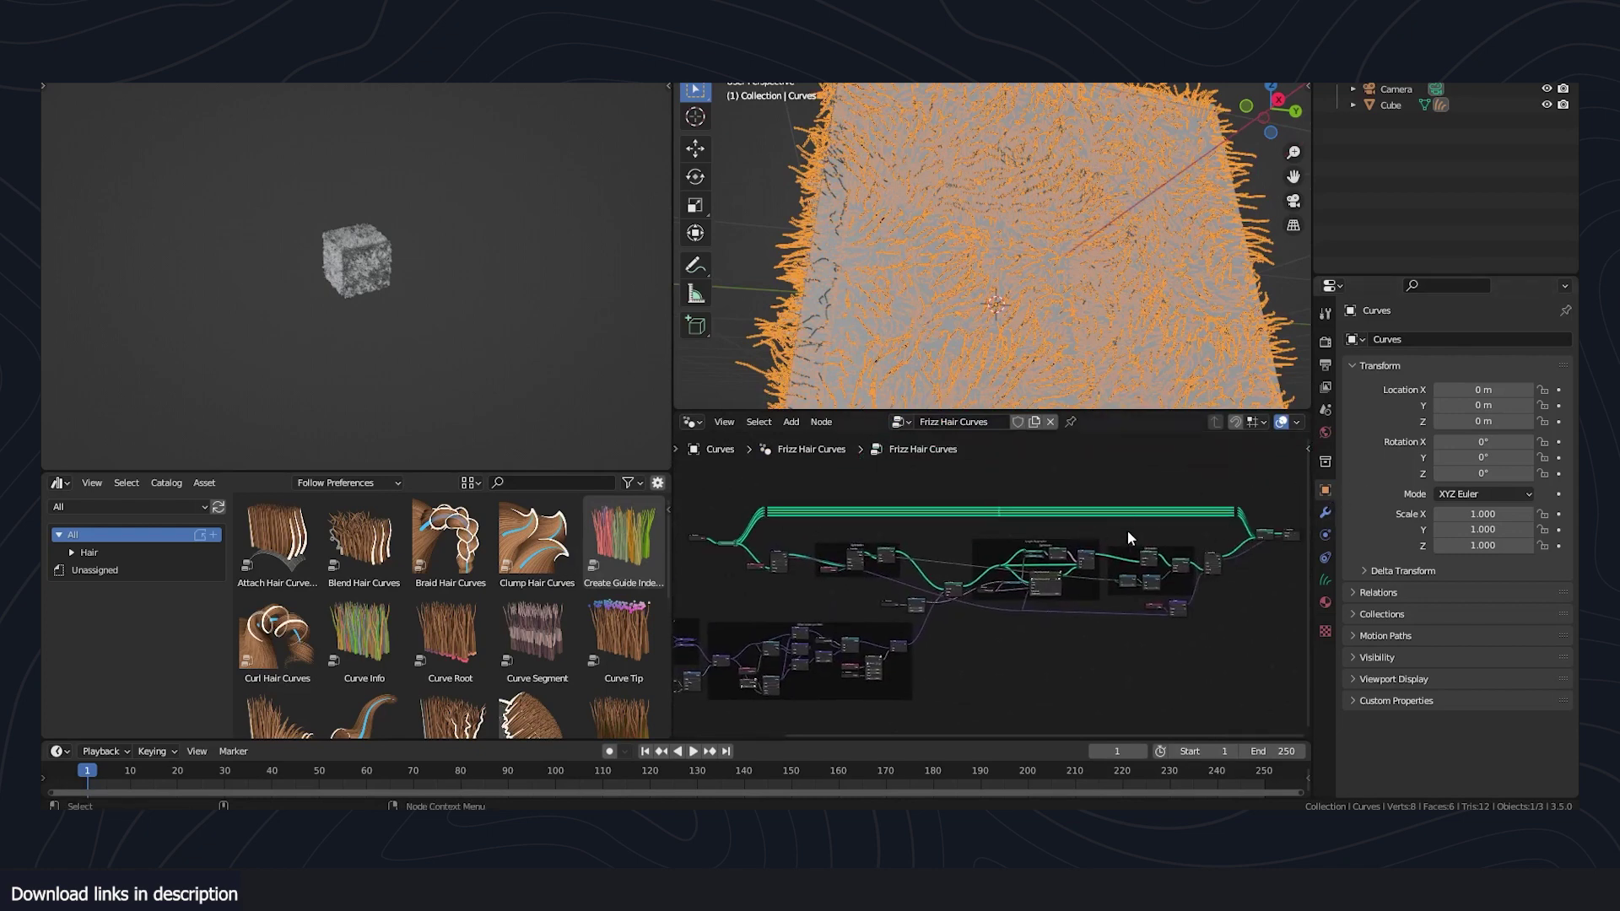
- Open the fur's modifier stack, extend the Properties editor upward and look through the hair modifiers' settings
click(1325, 513)
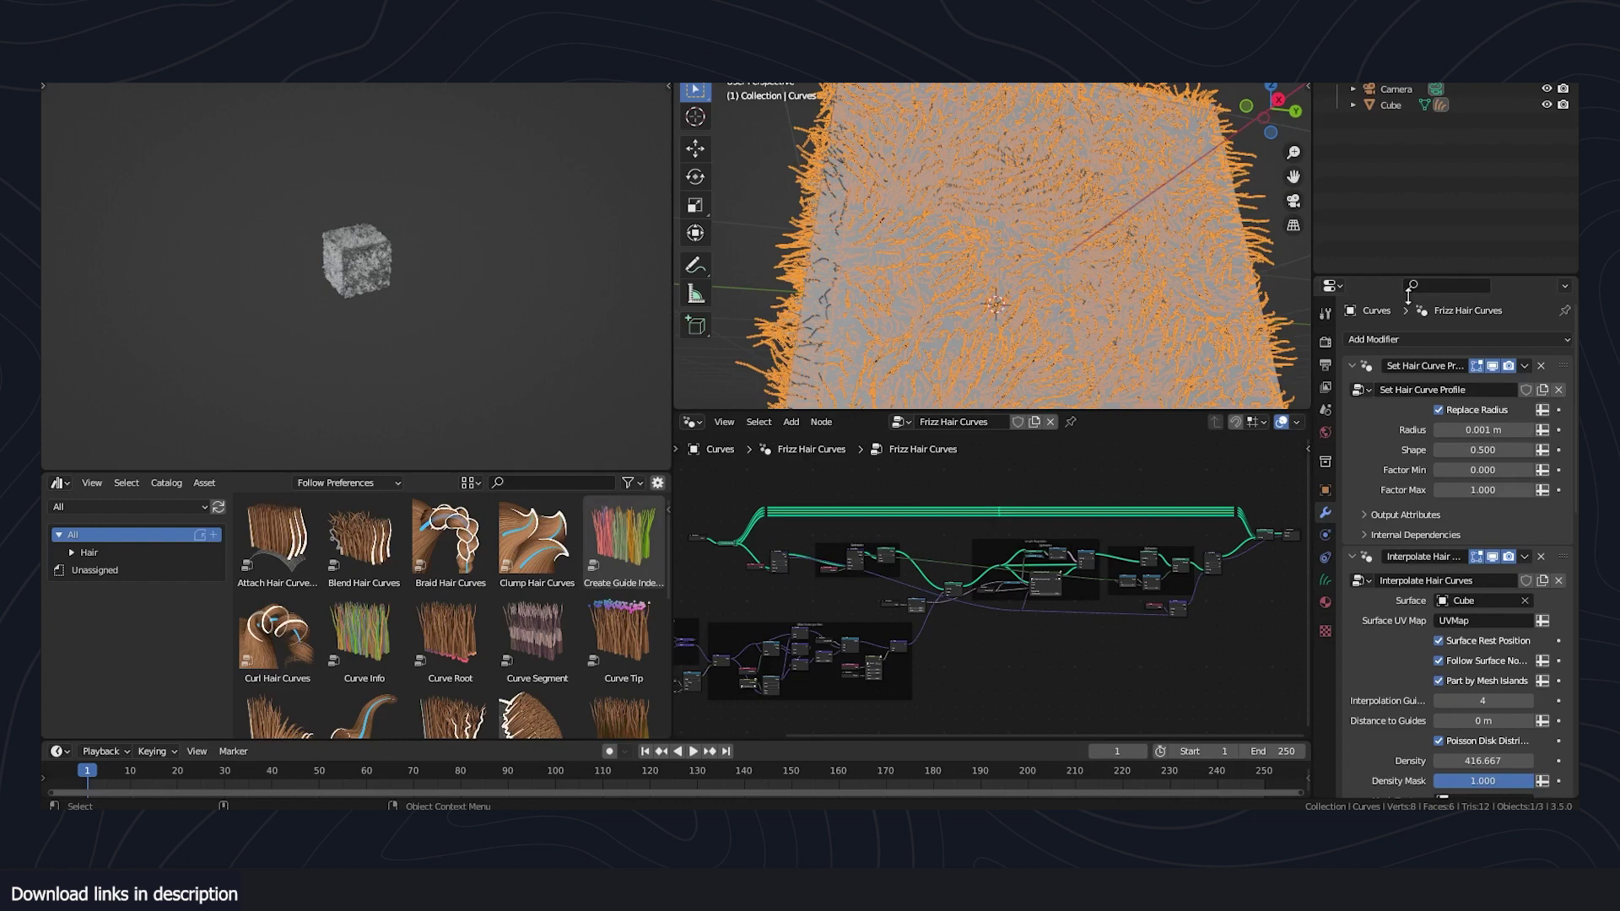
scroll(1488, 519, down, 6)
scroll(1481, 570, up, 6)
scroll(1374, 467, down, 8)
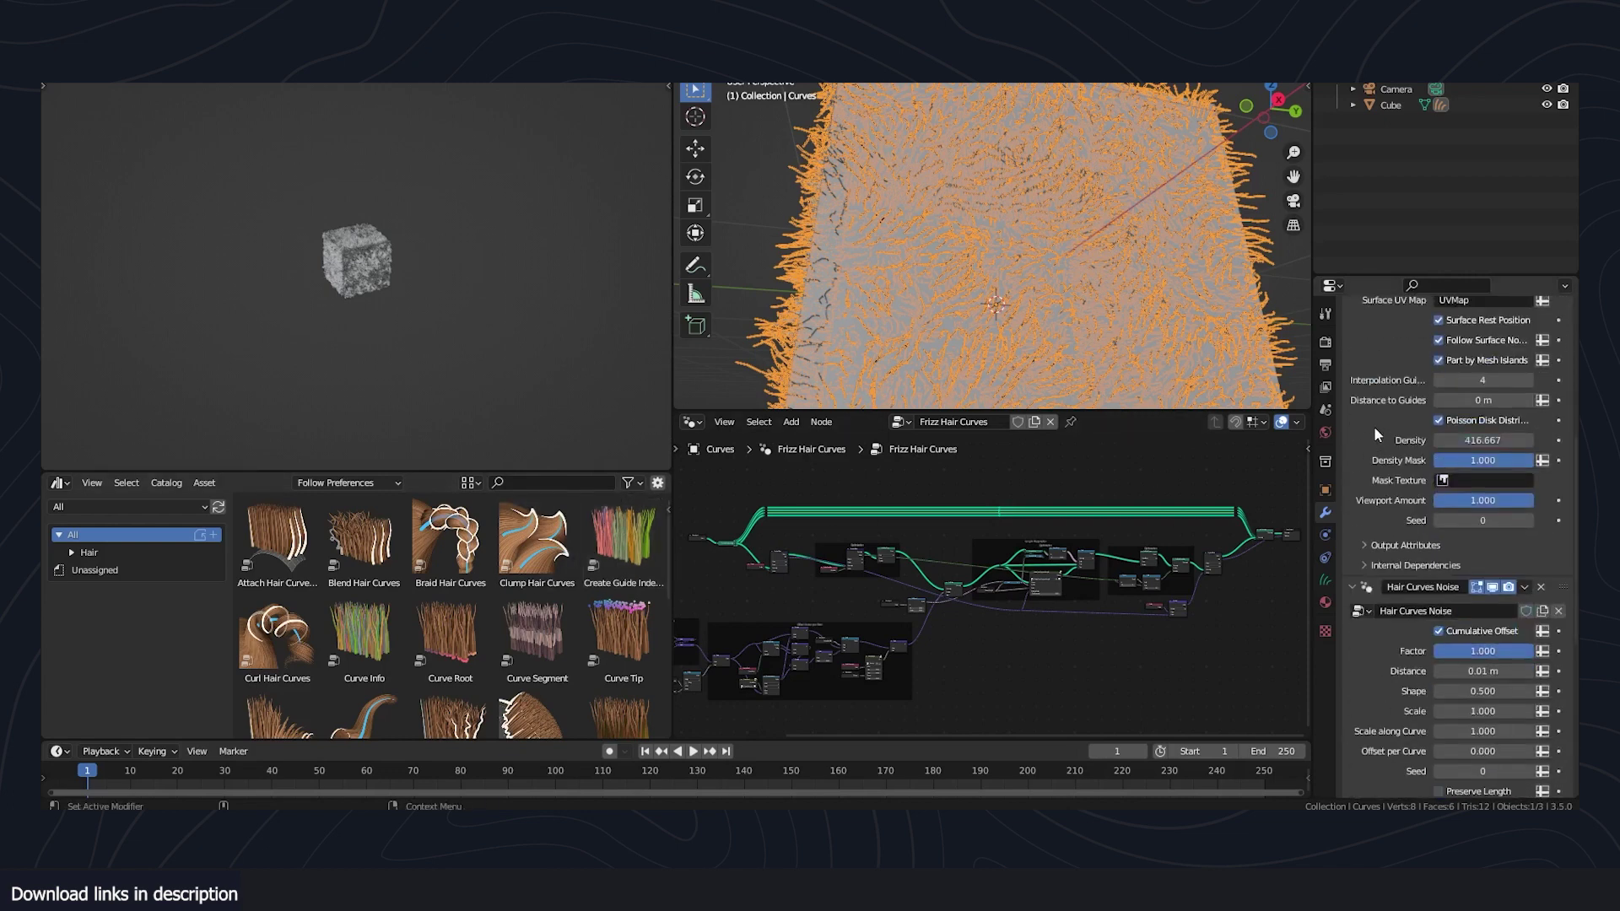
drag(1380, 279, 1382, 82)
scroll(1400, 458, down, 2)
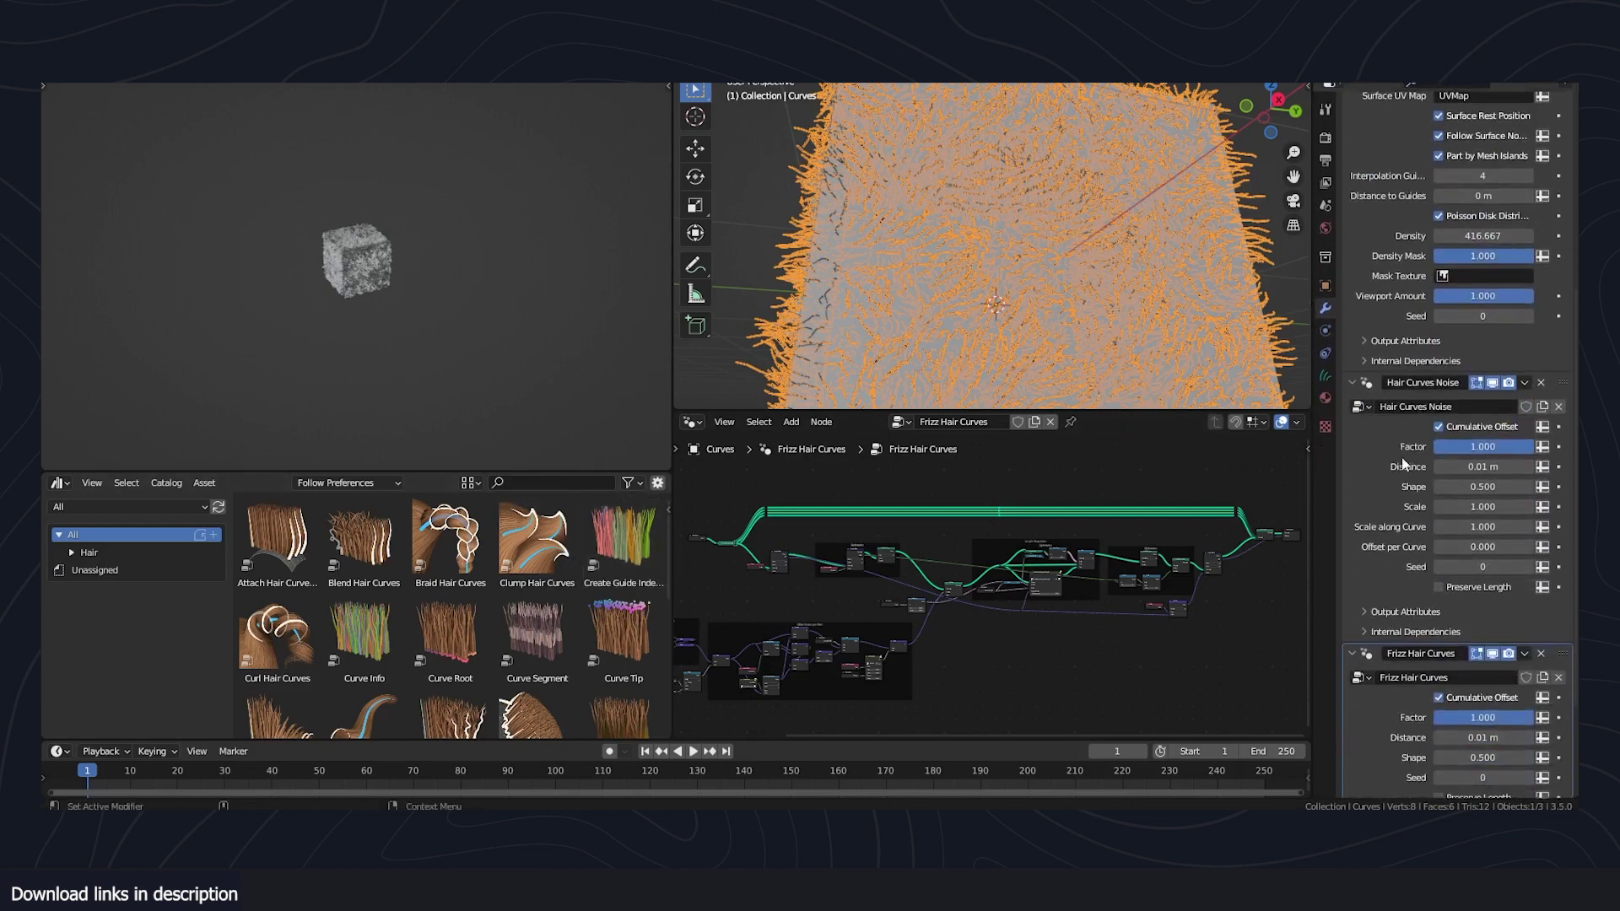
- Collapse the Set Hair Curve Profile, Interpolate Hair Curves, Hair Curves Noise and Frizz Hair Curves modifiers
scroll(1400, 458, up, 4)
click(1350, 159)
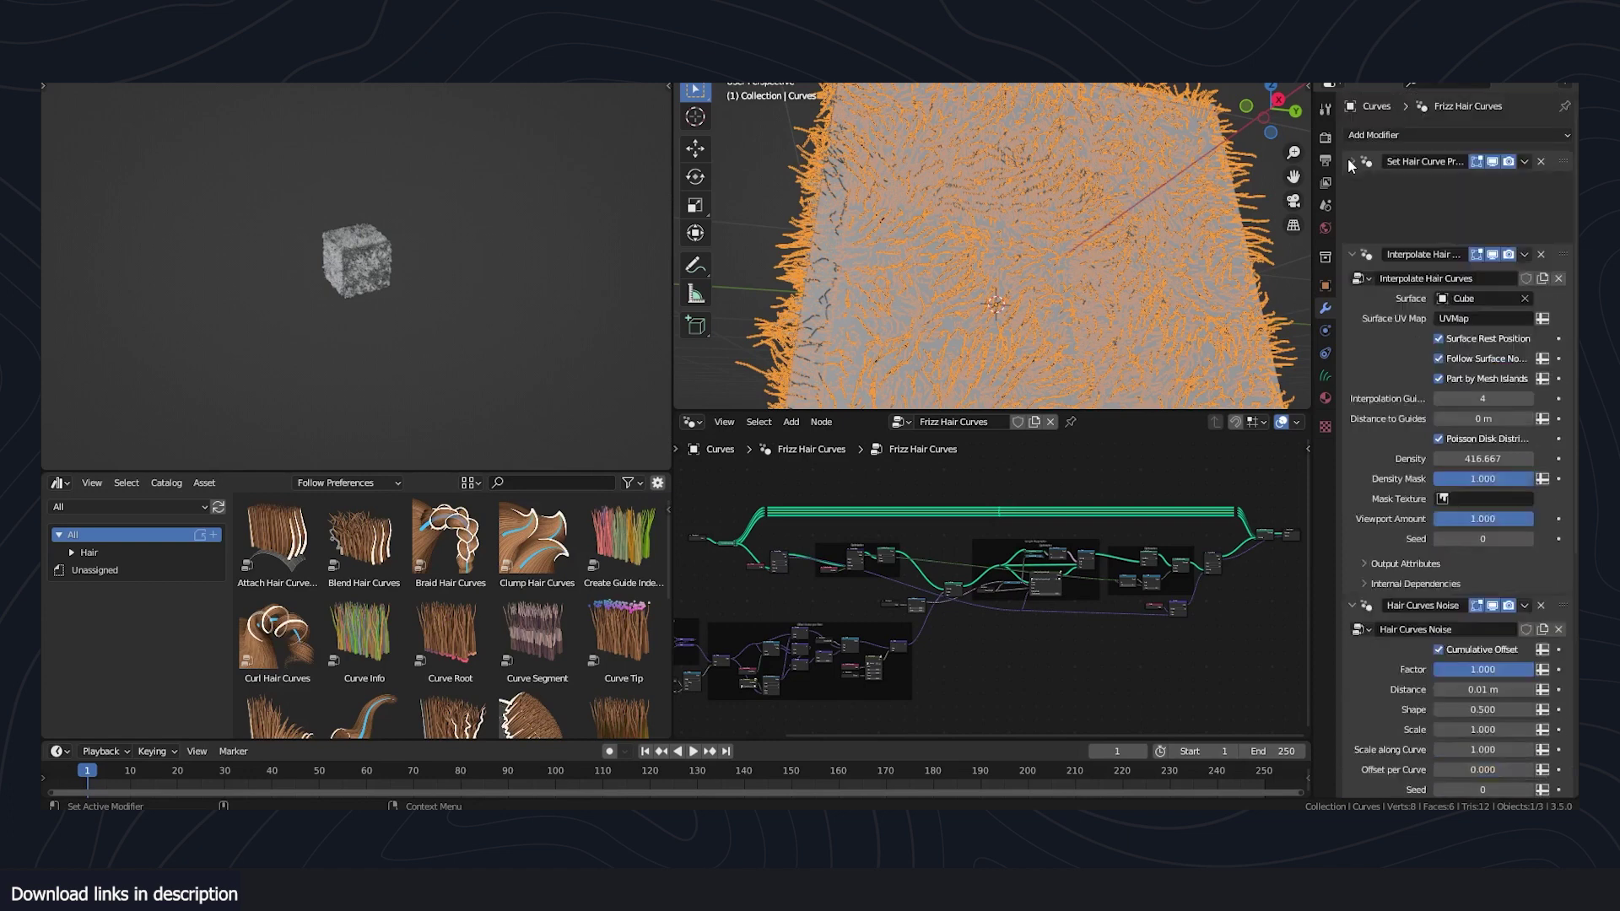
click(1352, 183)
click(1353, 210)
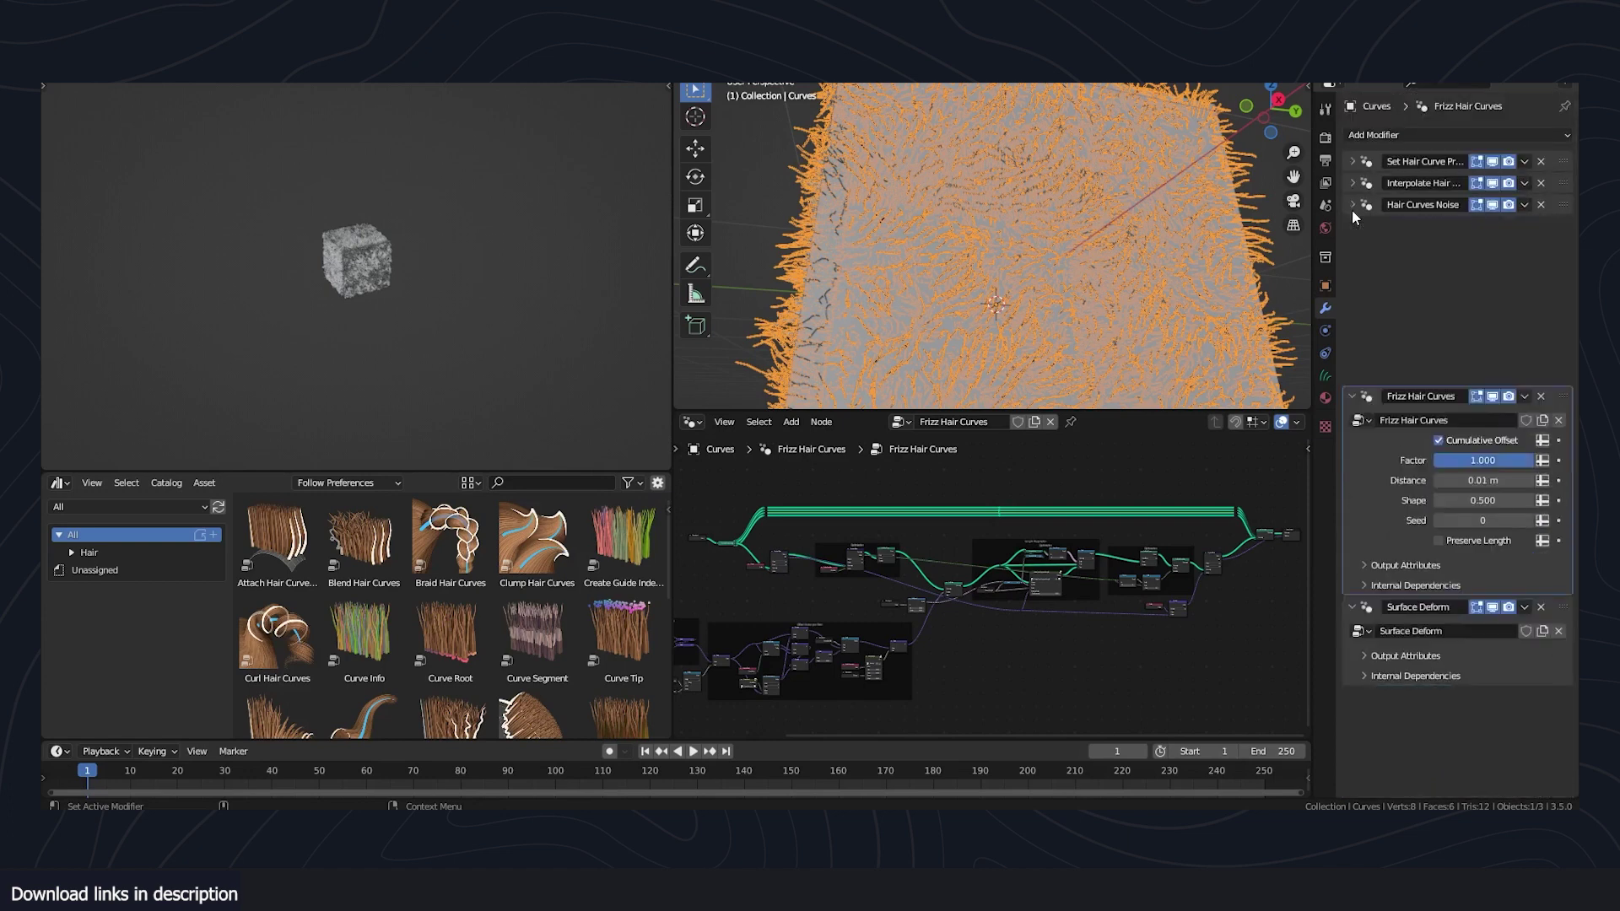
click(1351, 230)
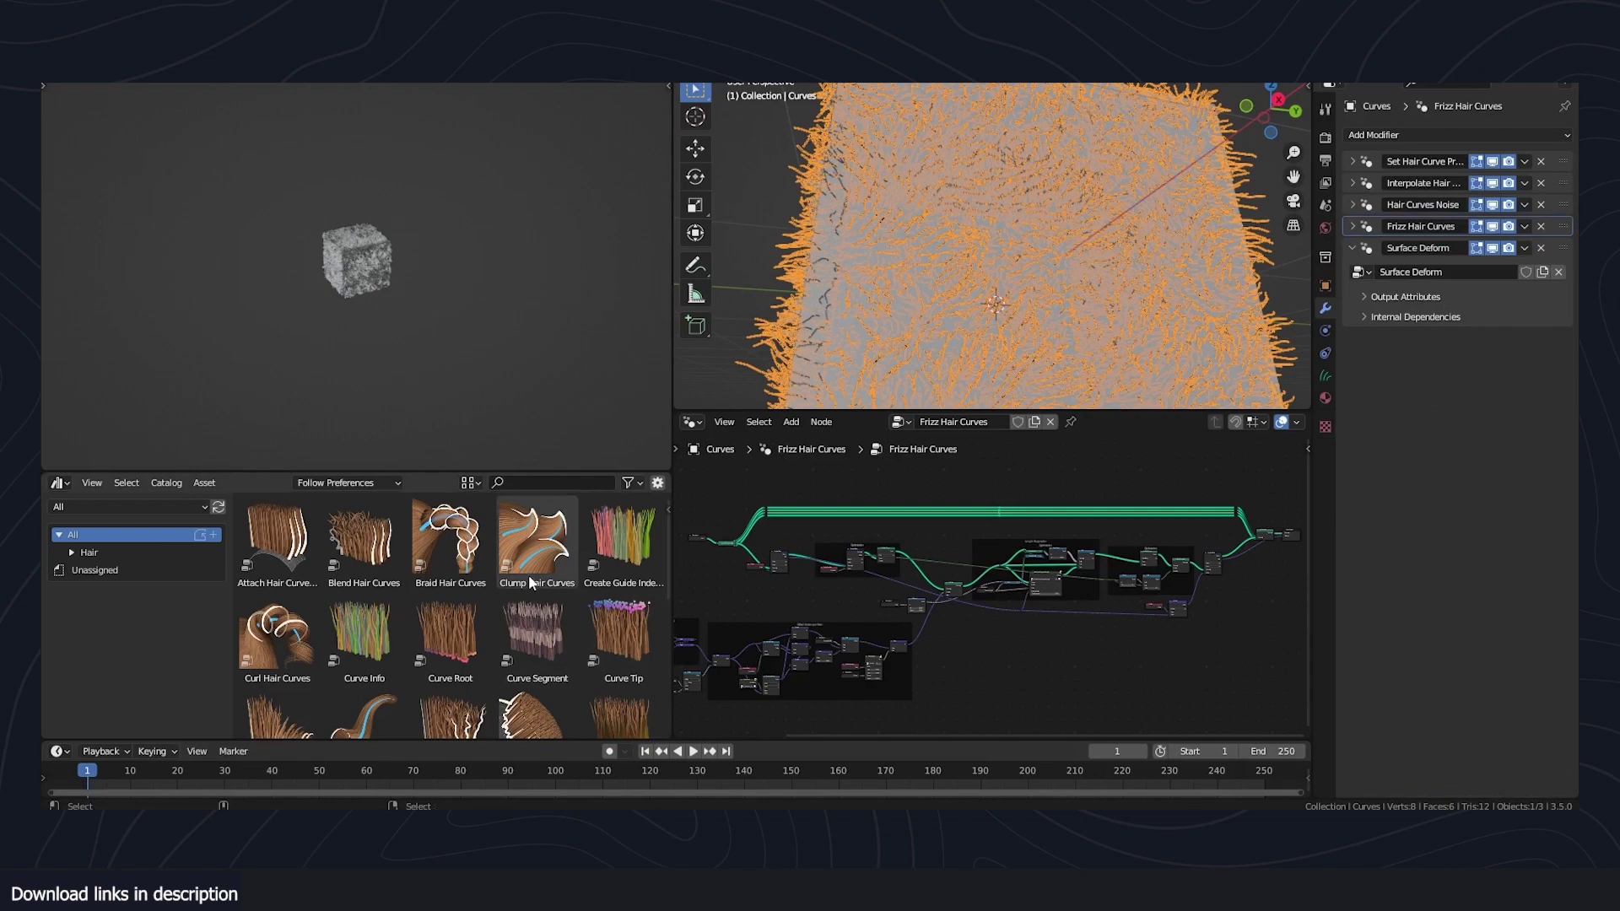
- Apply the Clump Hair Curves asset to the cube's fur and inspect the clumping from several angles
drag(537, 539, 924, 261)
scroll(1023, 194, down, 3)
middle_drag(1022, 194, 1046, 295)
click(1113, 292)
scroll(1113, 292, up, 2)
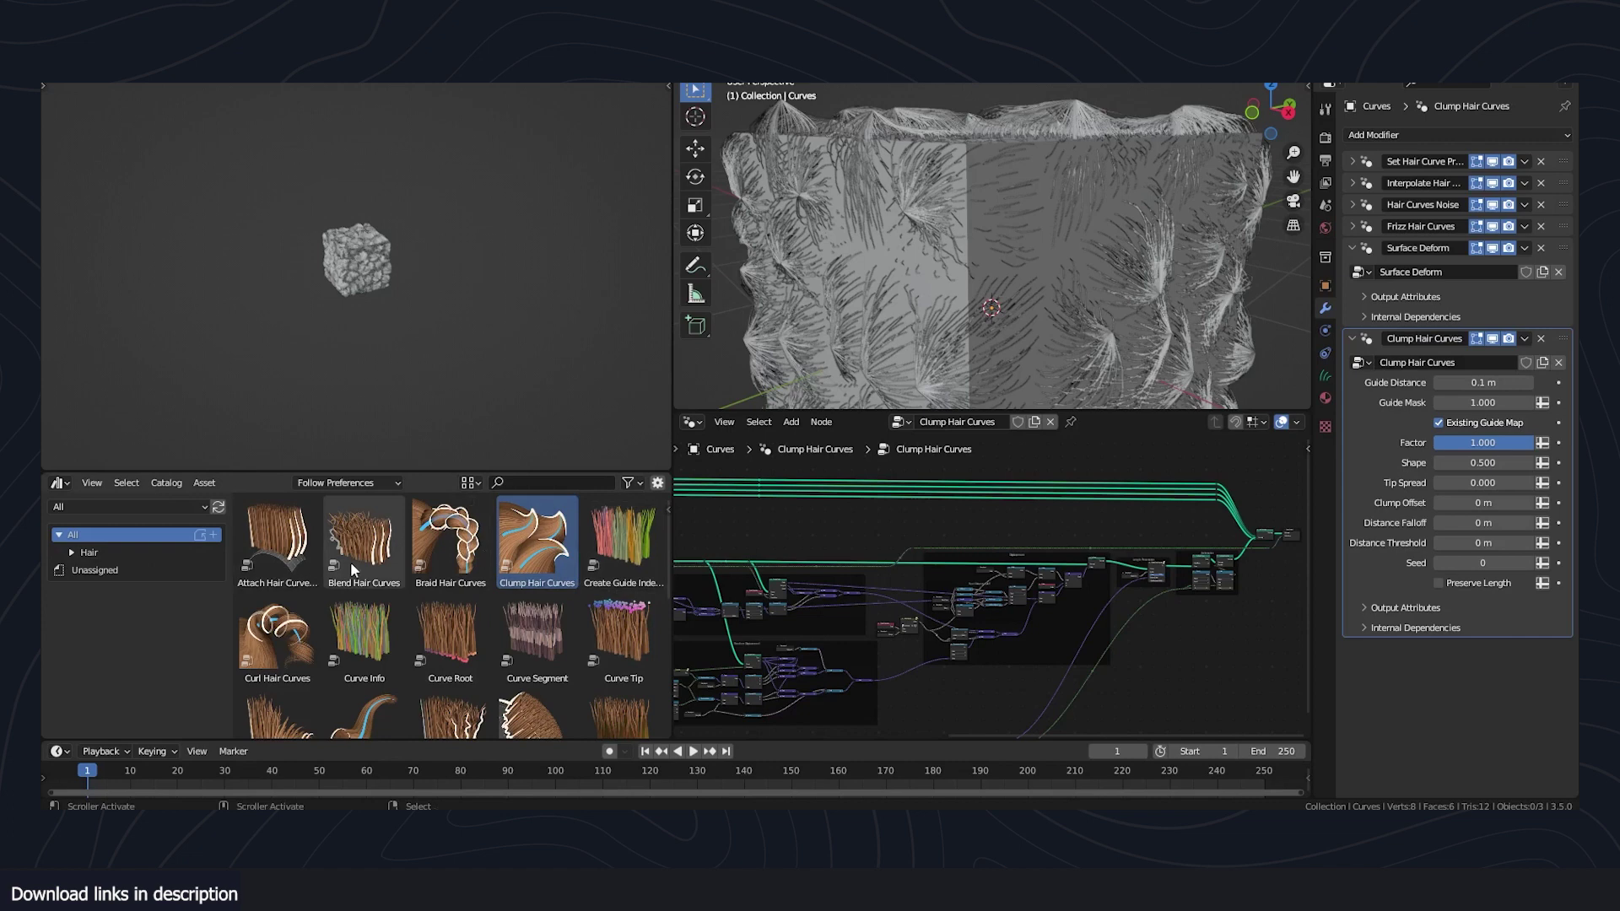
scroll(358, 574, down, 5)
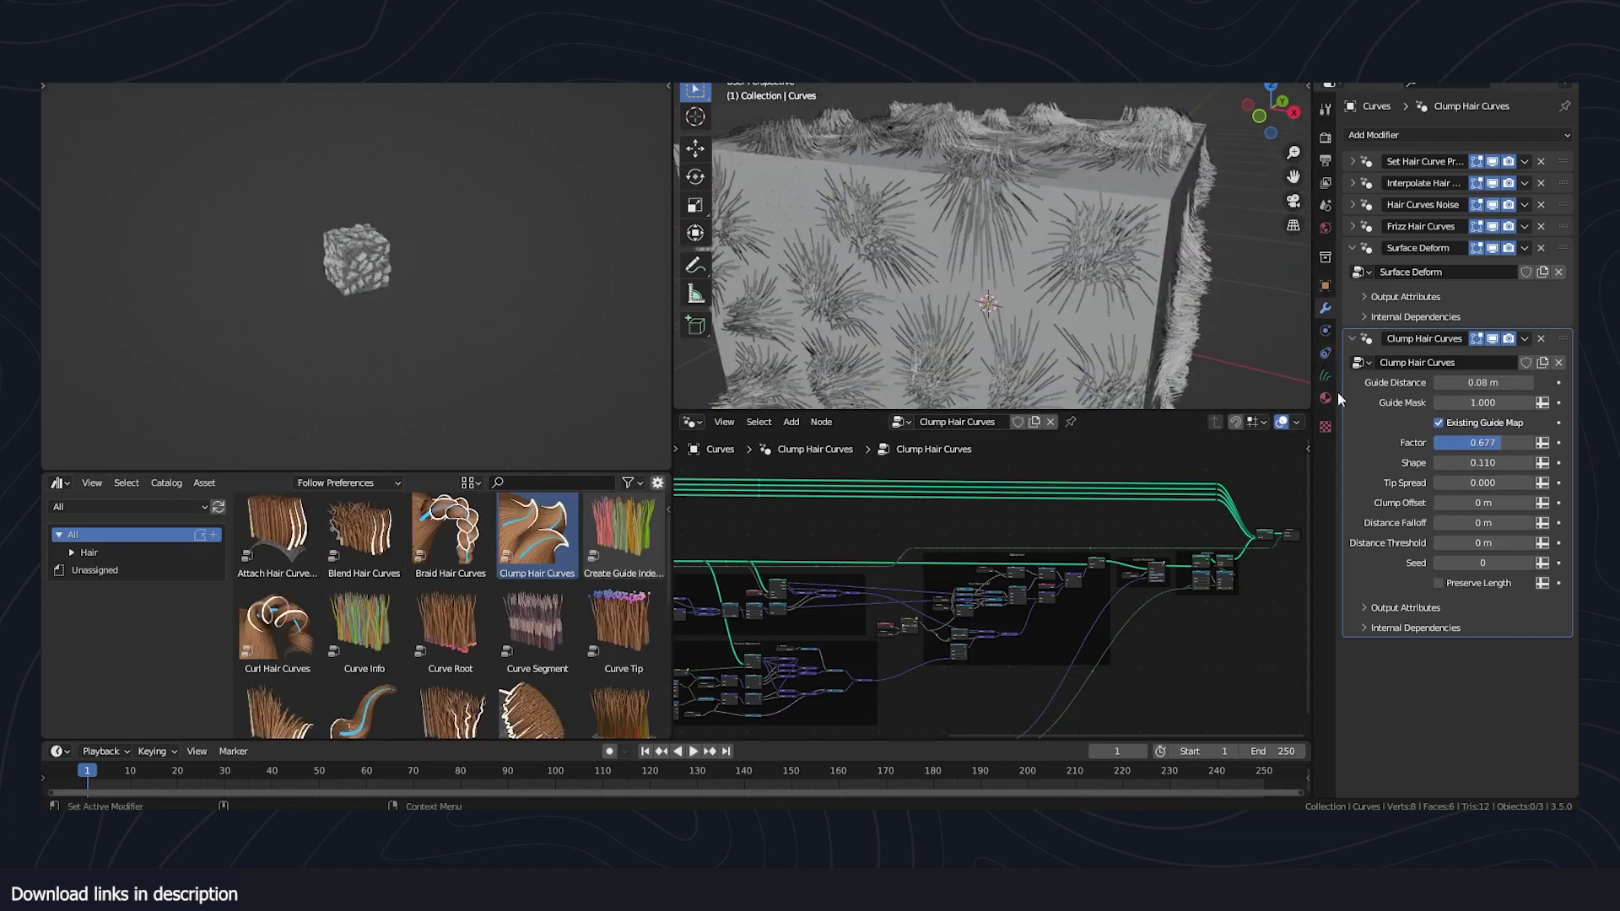
middle_drag(1059, 236, 1147, 215)
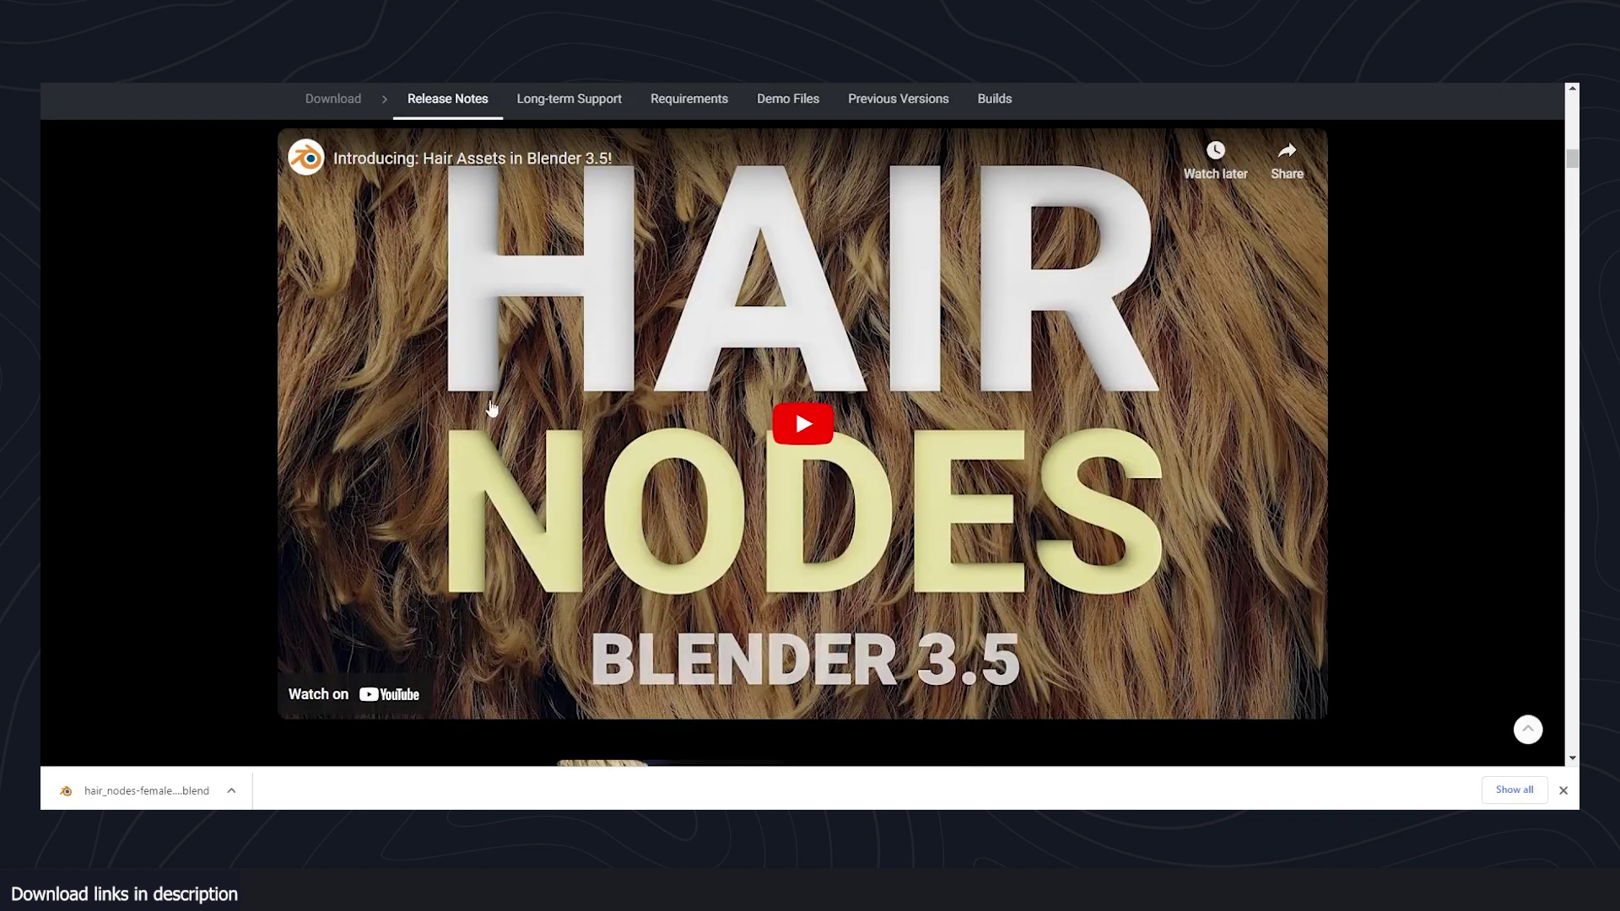
- Switch to YouTube in the browser and look for the procedural fur tutorial among the channel's latest videos
click(421, 490)
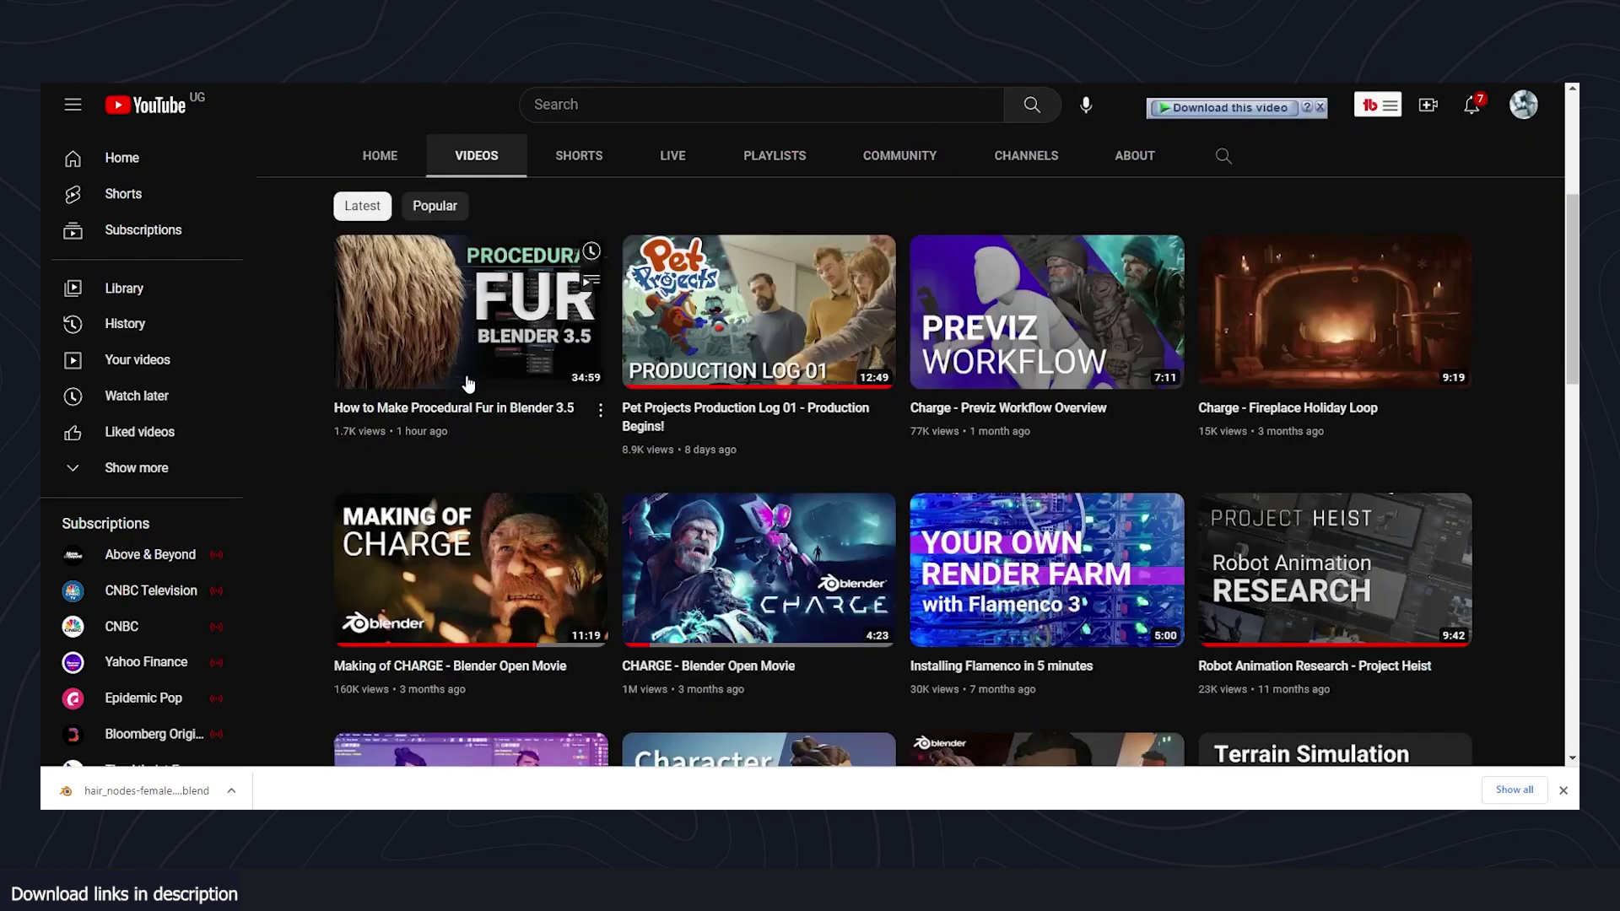
mouse_move(460, 350)
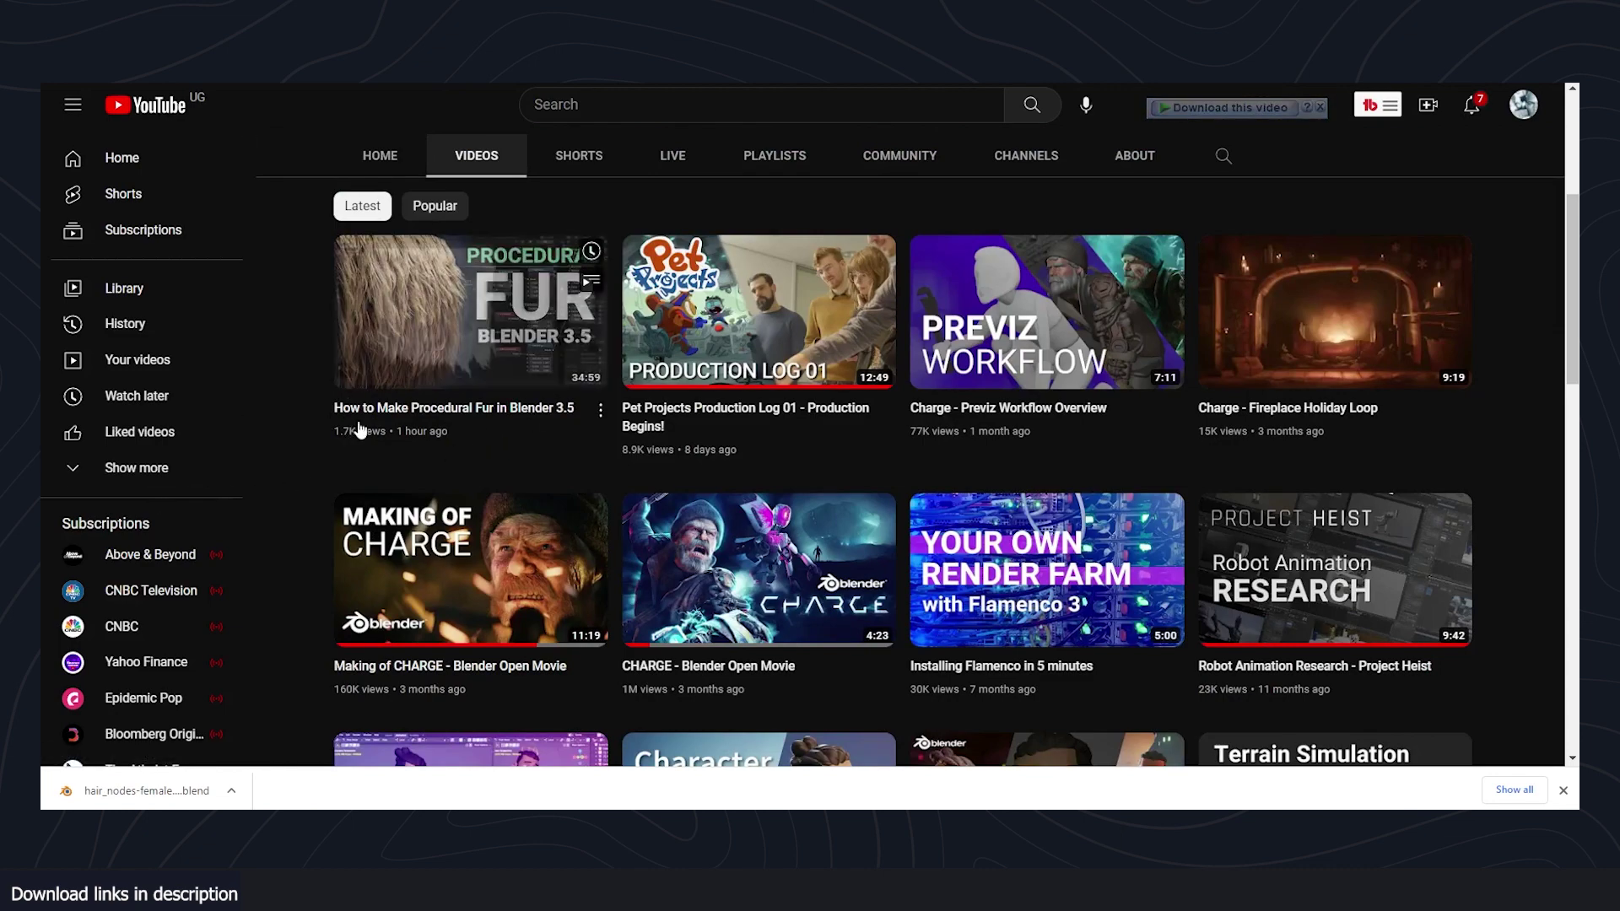
scroll(488, 496, up, 4)
scroll(487, 495, down, 3)
mouse_move(436, 537)
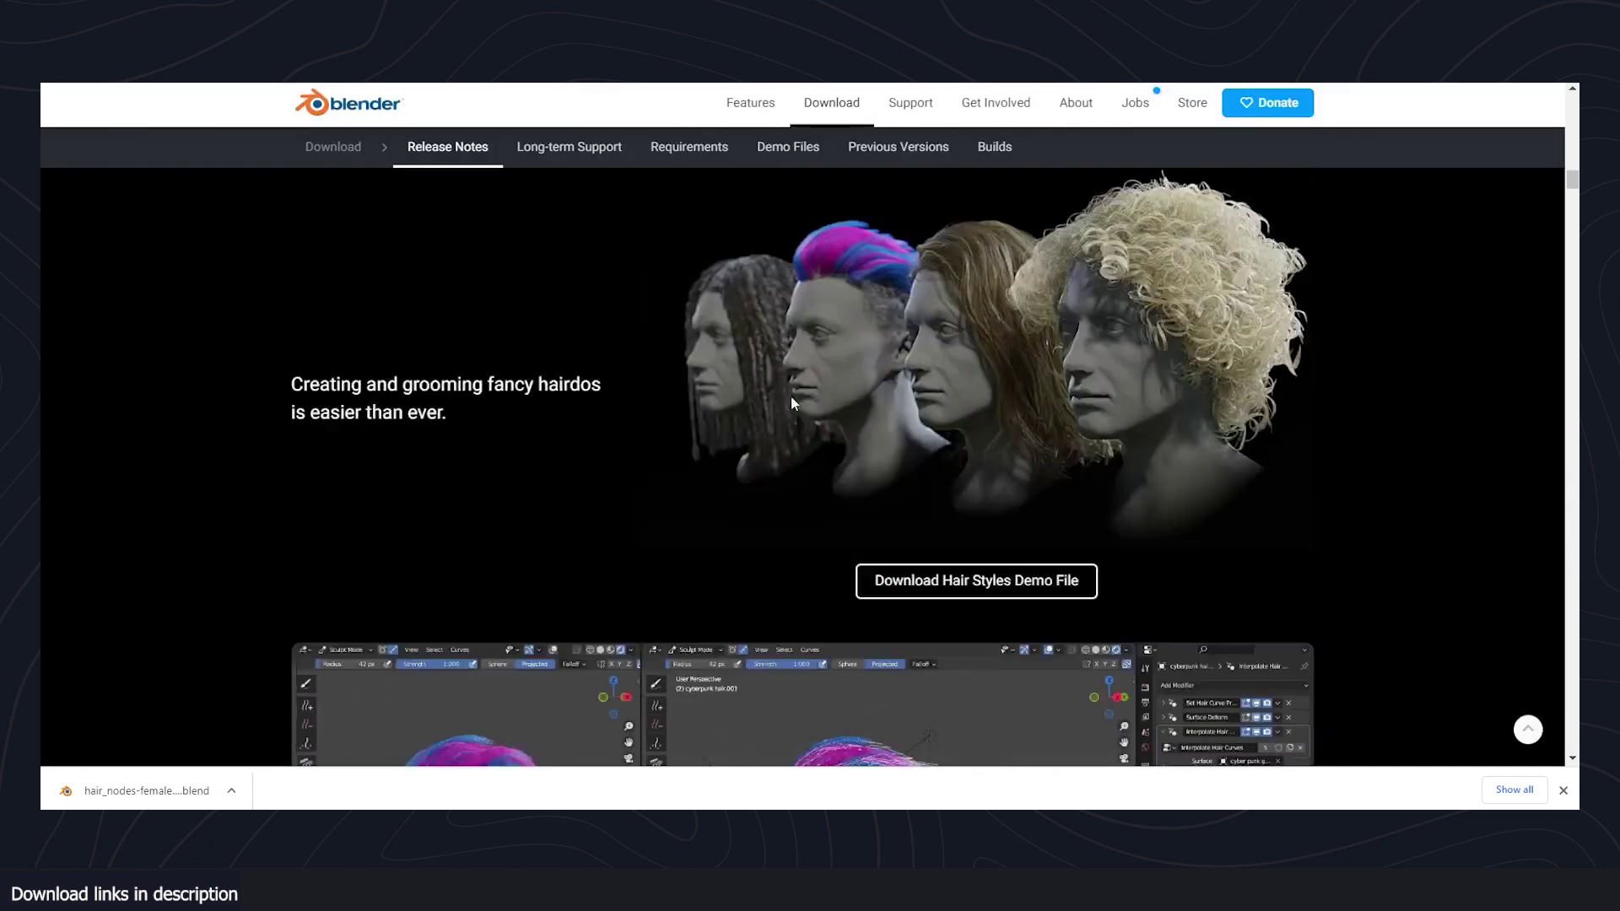
- Look through the release notes' hair section for the step-by-step tutorial link and the Hair Styles demo file
scroll(798, 398, down, 10)
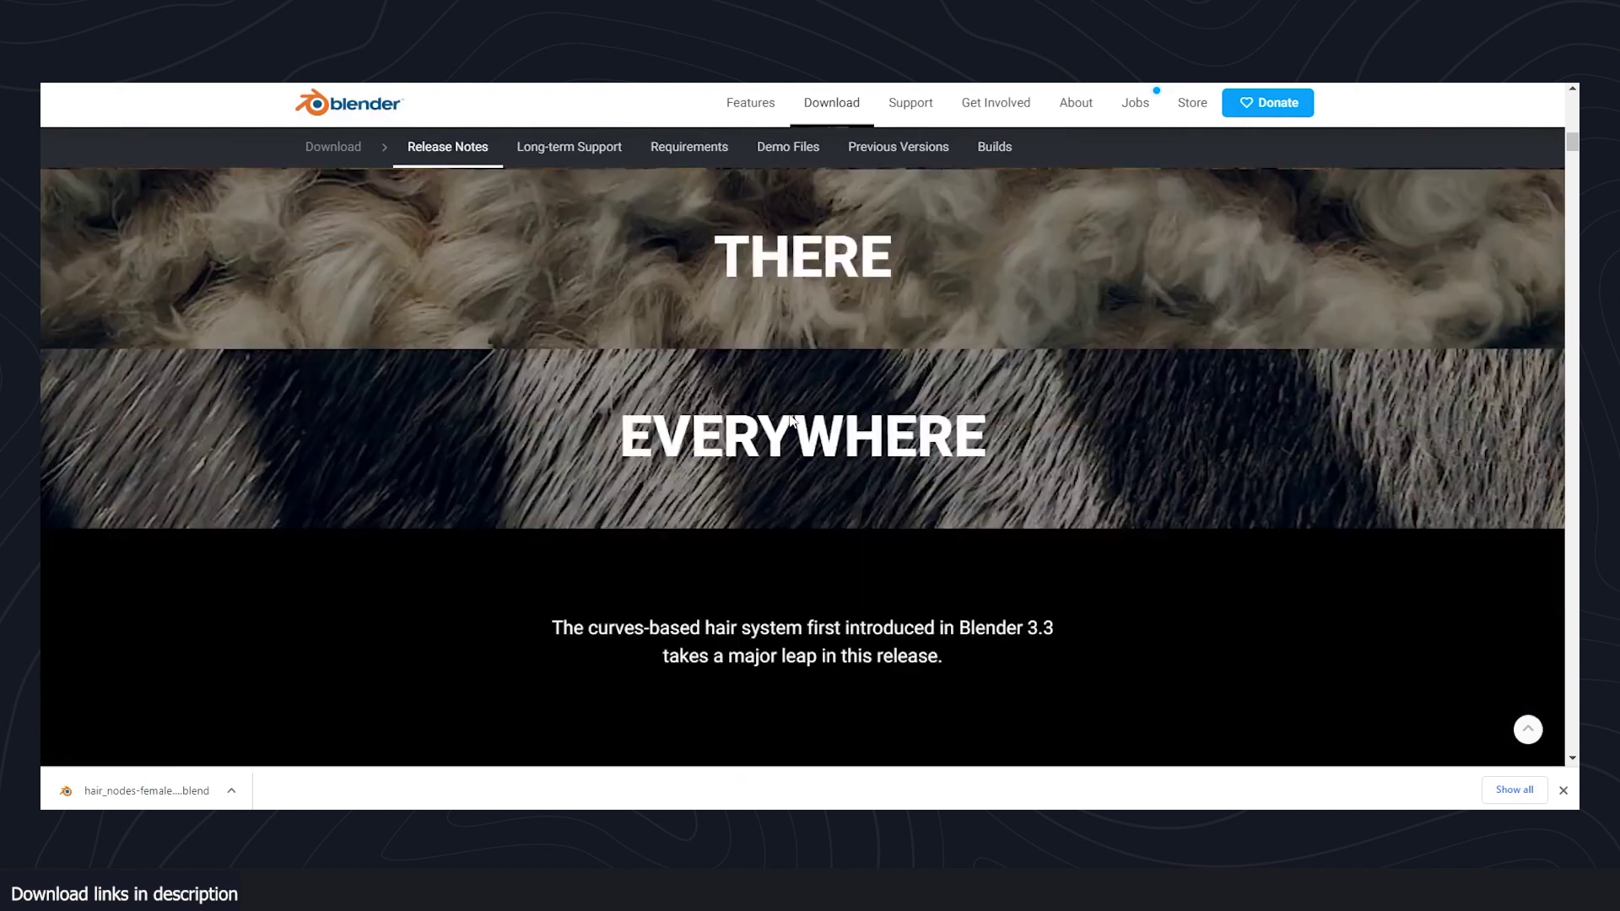
scroll(790, 415, down, 10)
scroll(602, 372, up, 4)
scroll(720, 363, down, 6)
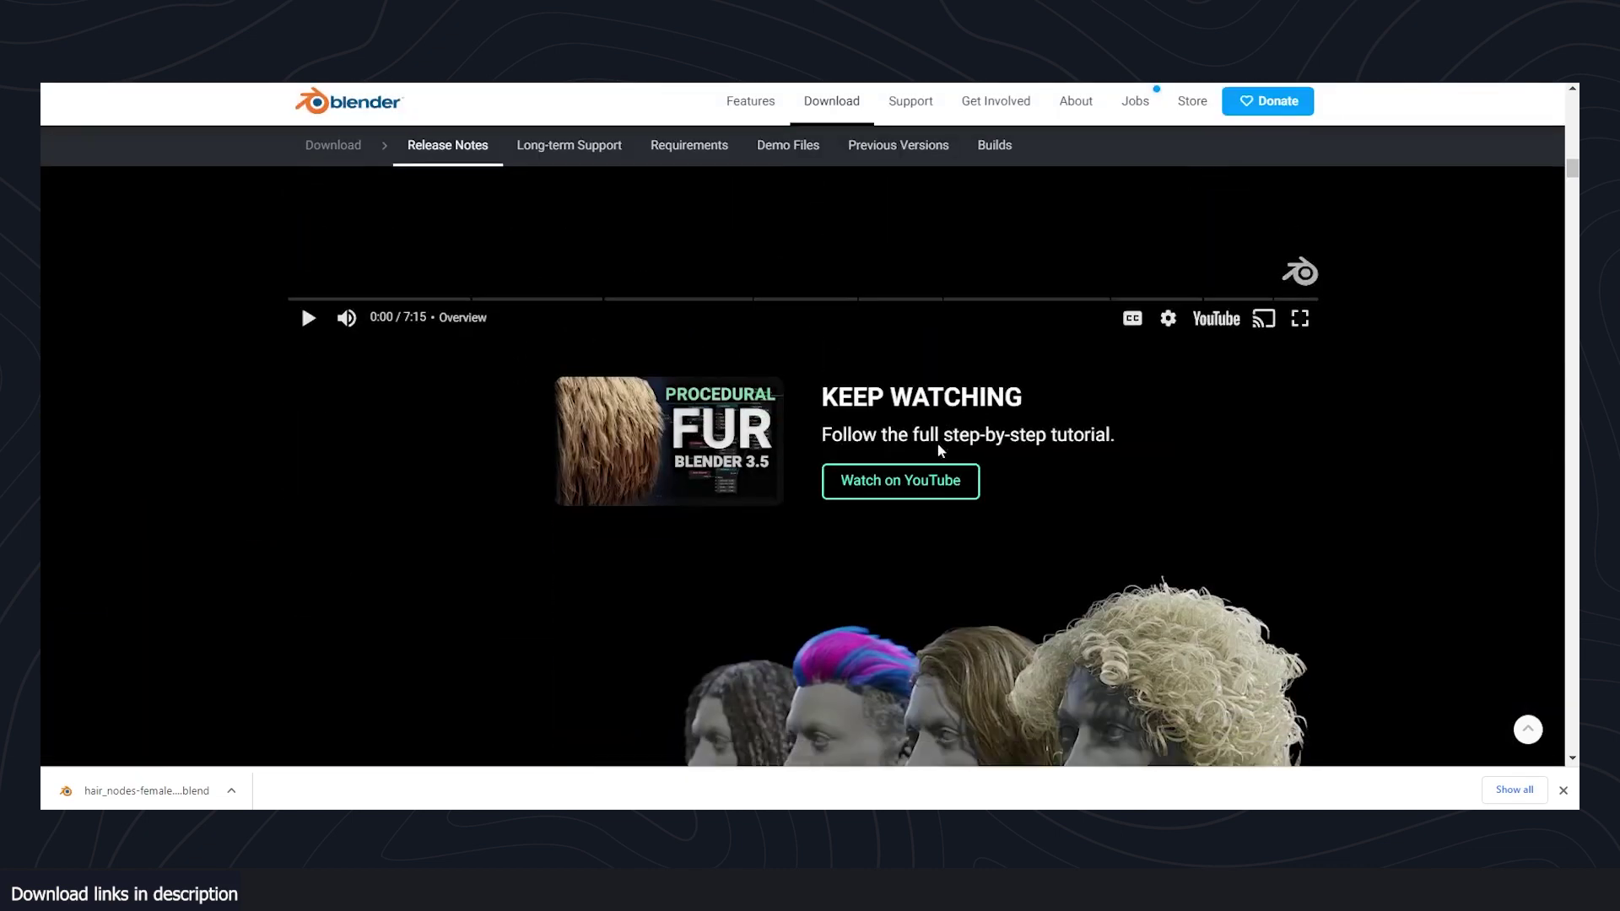
scroll(939, 447, down, 5)
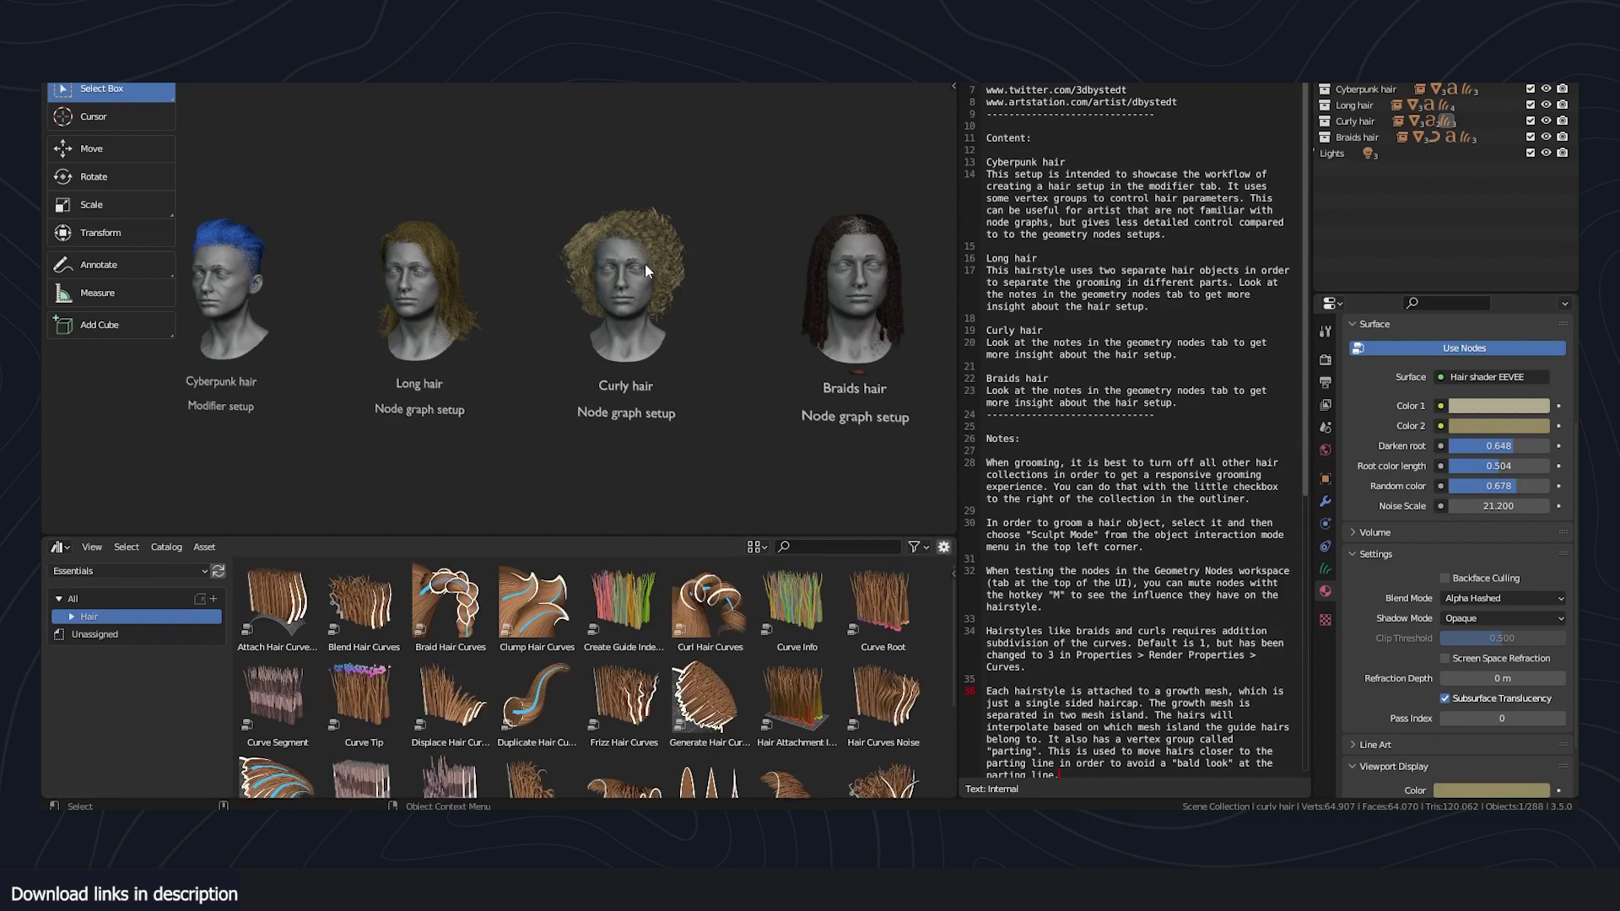
- In Blender's hairstyles demo file, show the cyberpunk hair's material in a Shader Editor below the viewport and inspect its nodes
middle_drag(850, 244, 835, 277)
scroll(717, 275, down, 3)
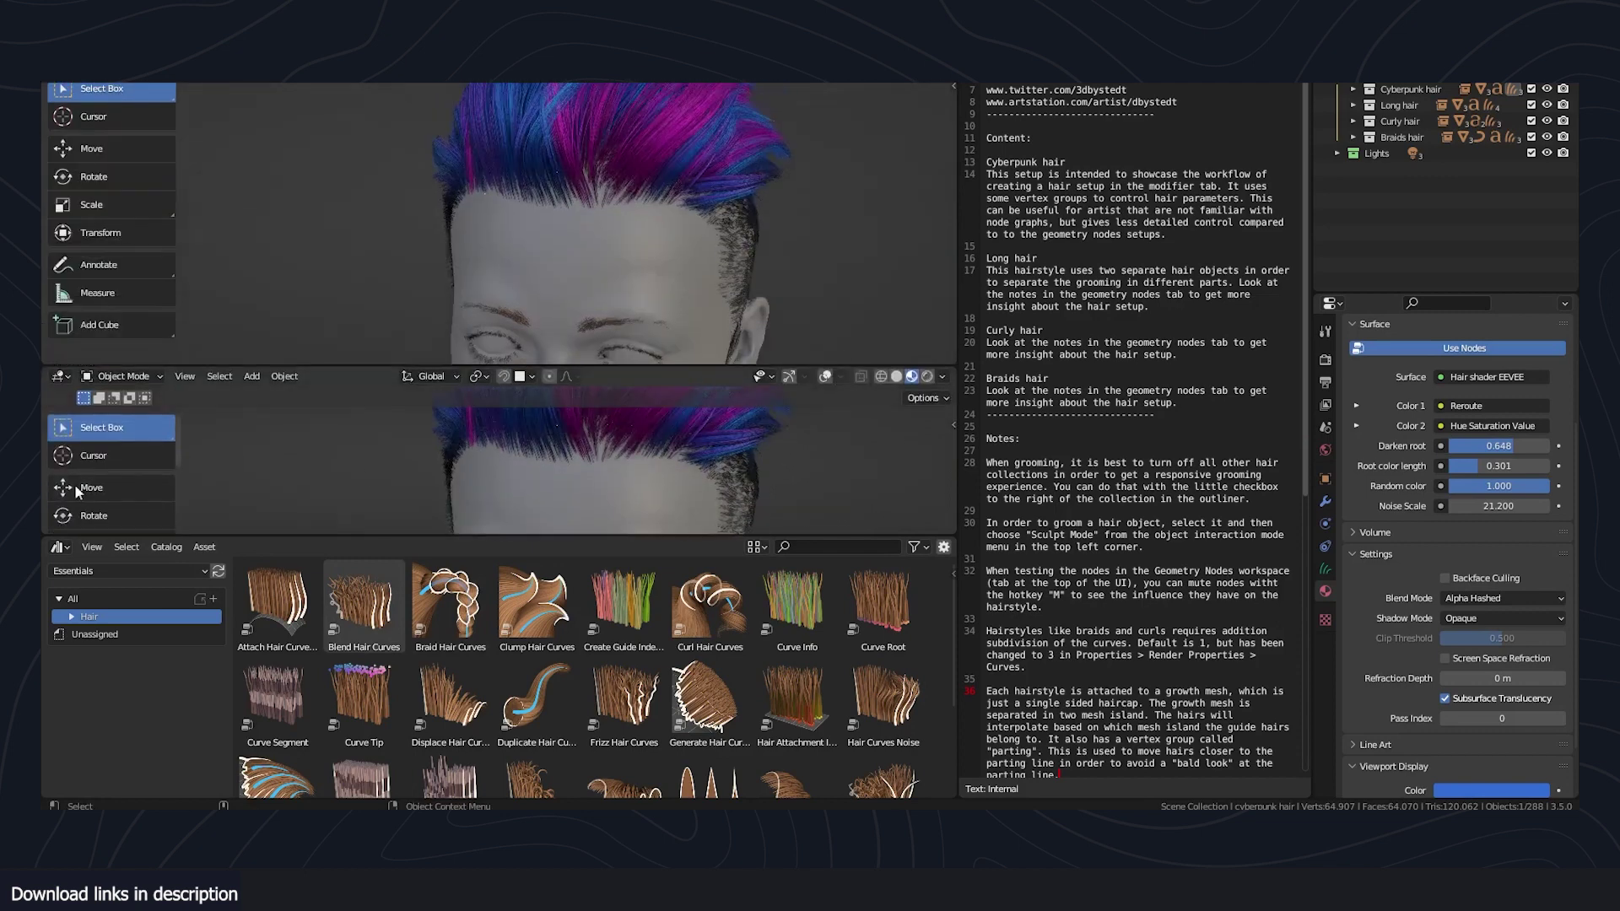
click(70, 377)
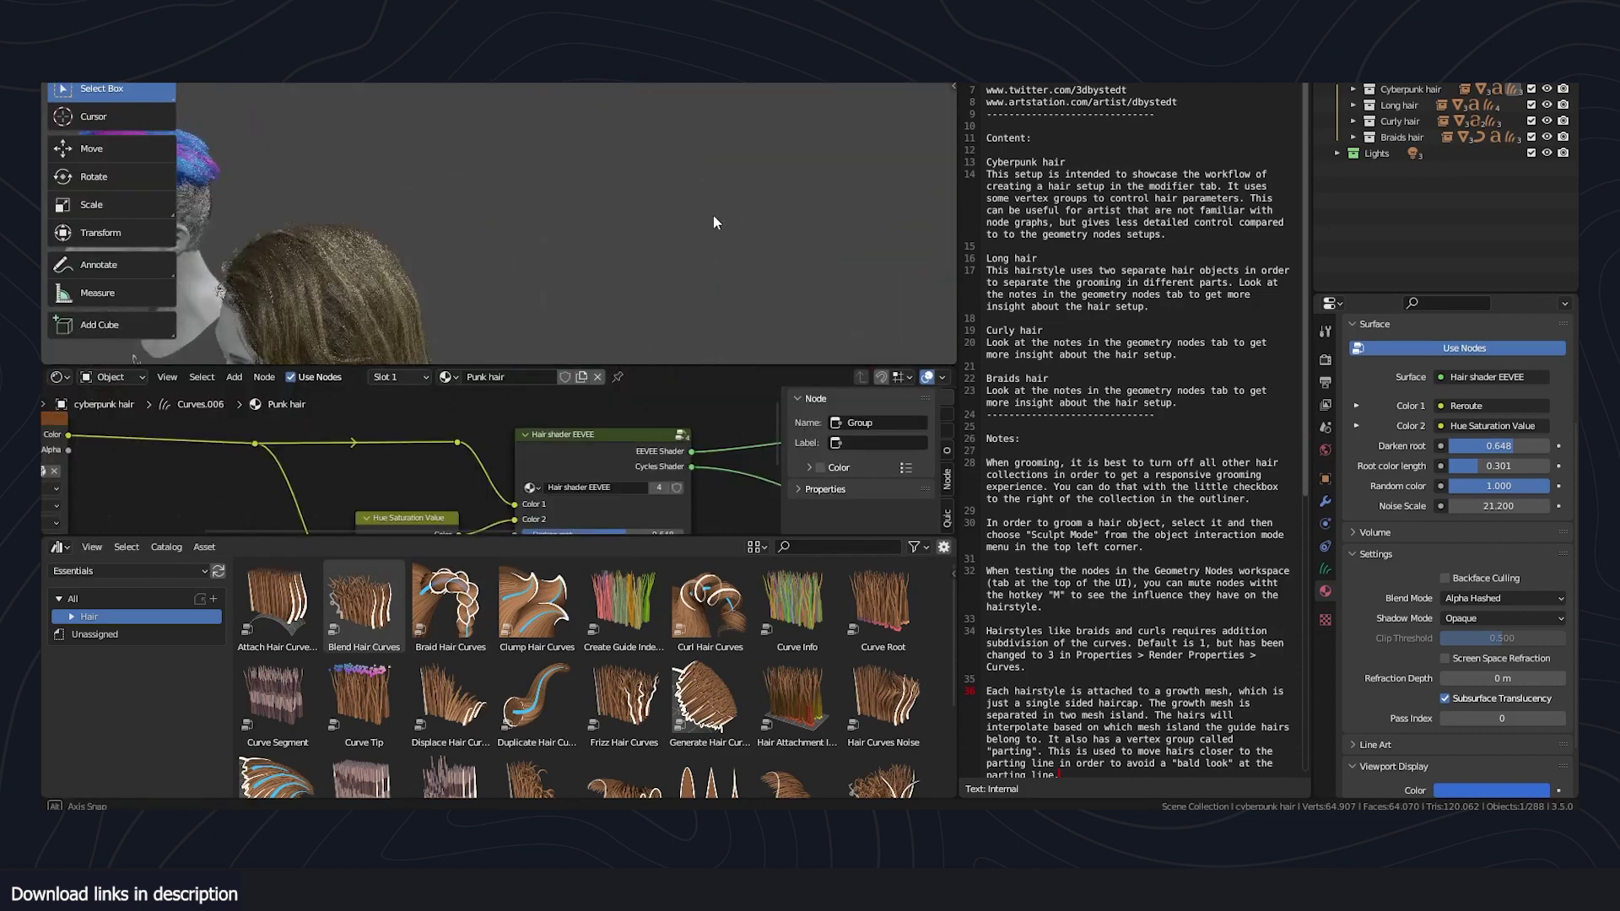
scroll(589, 447, up, 4)
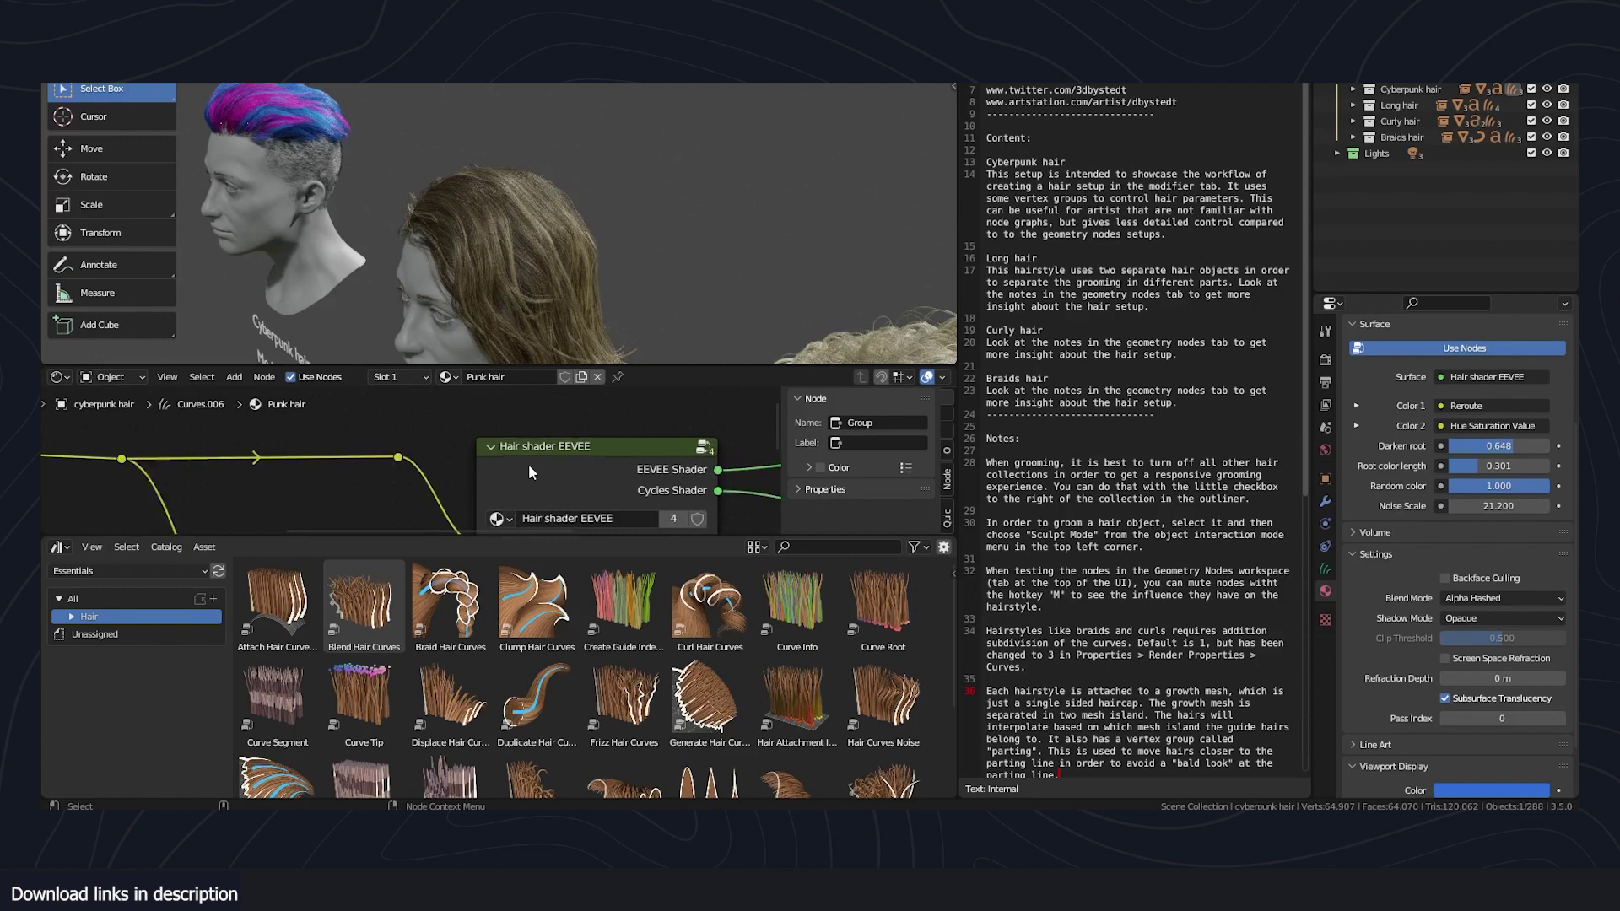
click(632, 529)
scroll(591, 497, down, 4)
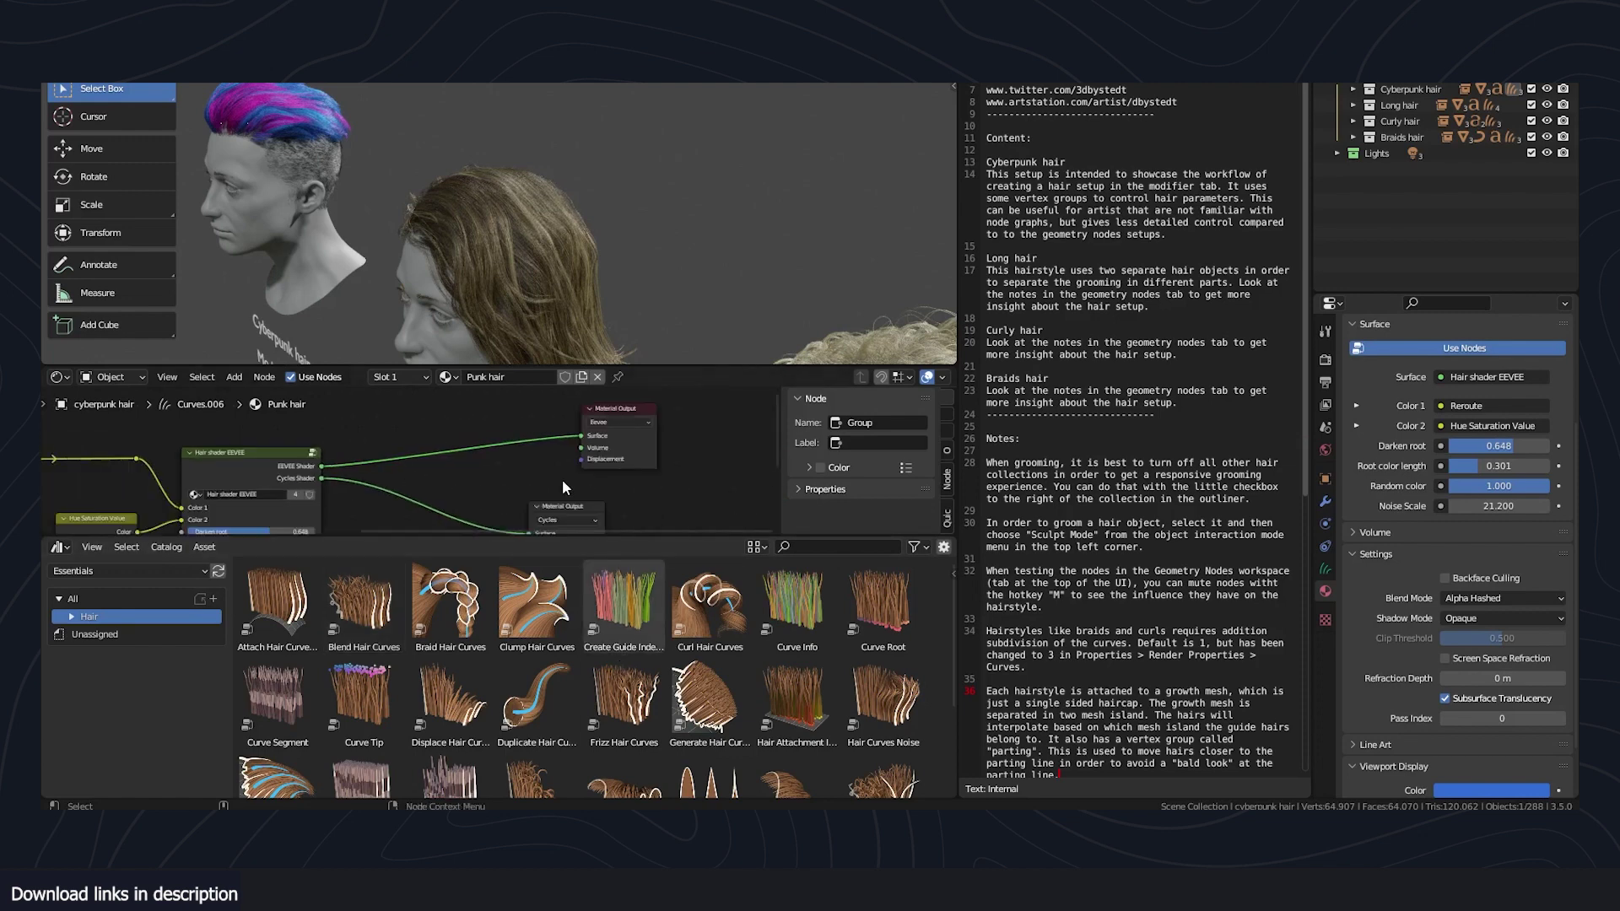
scroll(548, 436, down, 5)
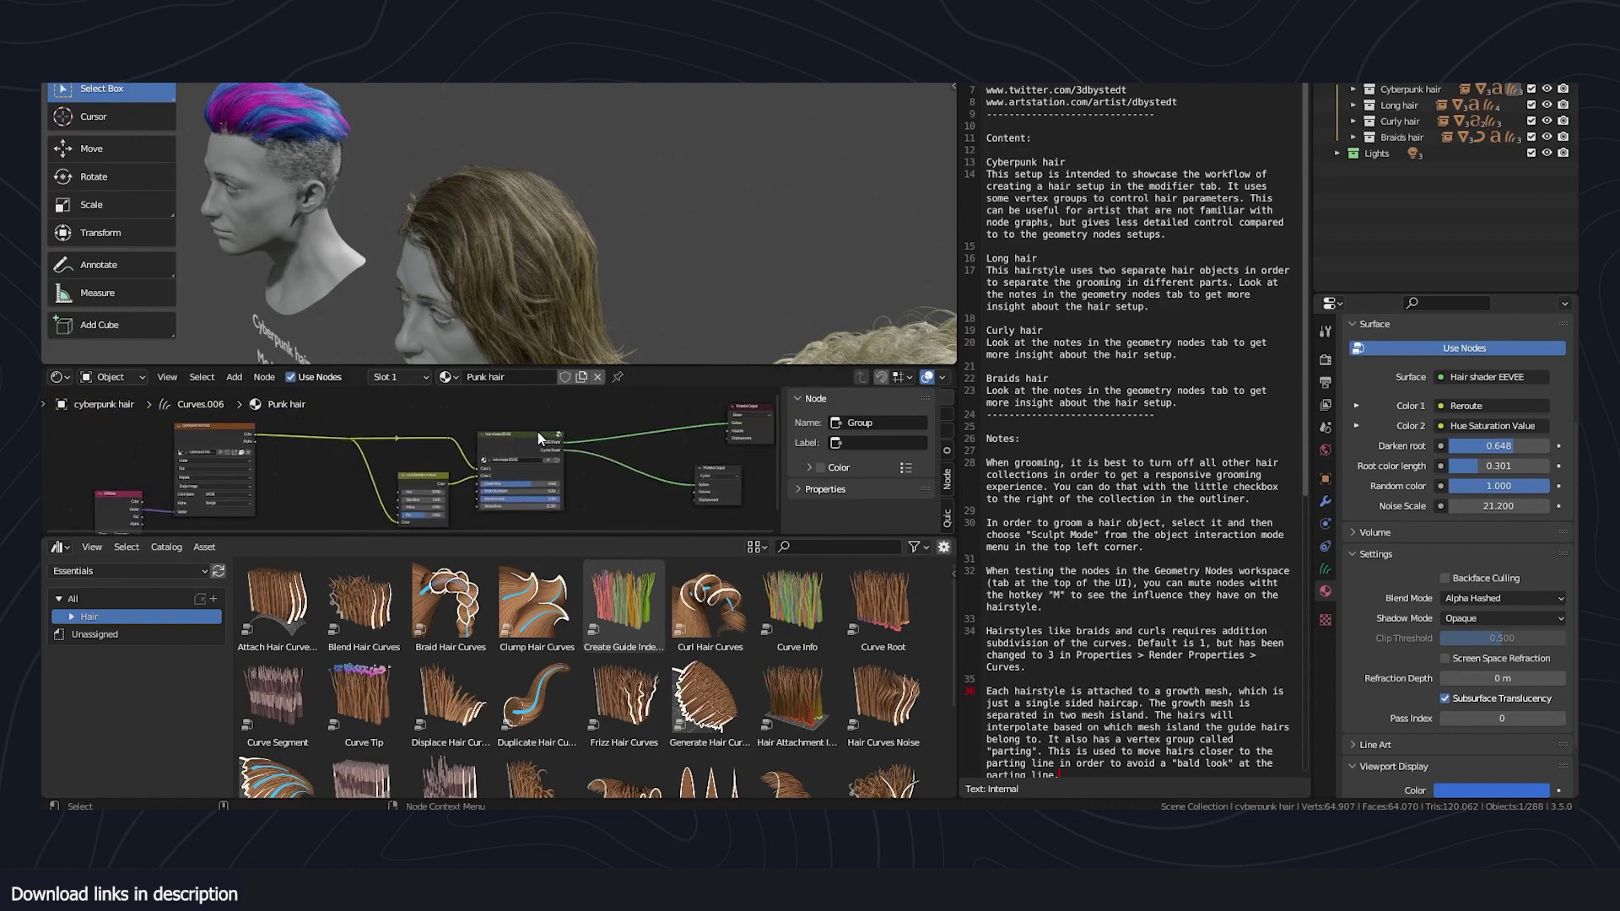
scroll(506, 443, up, 4)
middle_drag(544, 336, 525, 249)
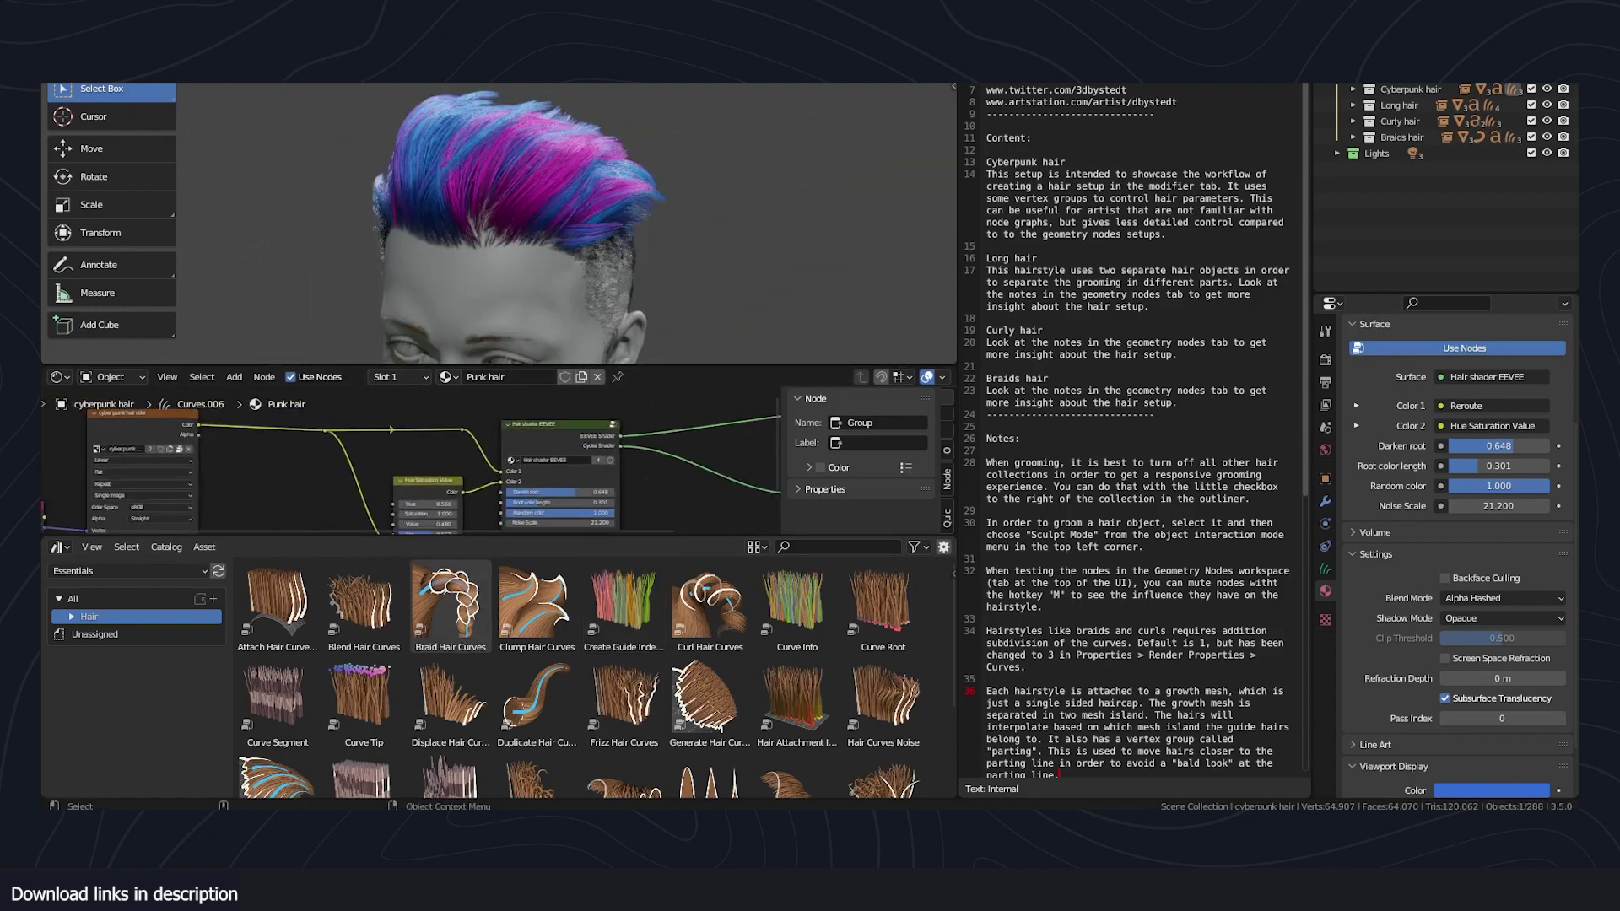
- Open the render settings and preview the cyberpunk hair in rendered shading with the scene lights and scene world
click(1324, 359)
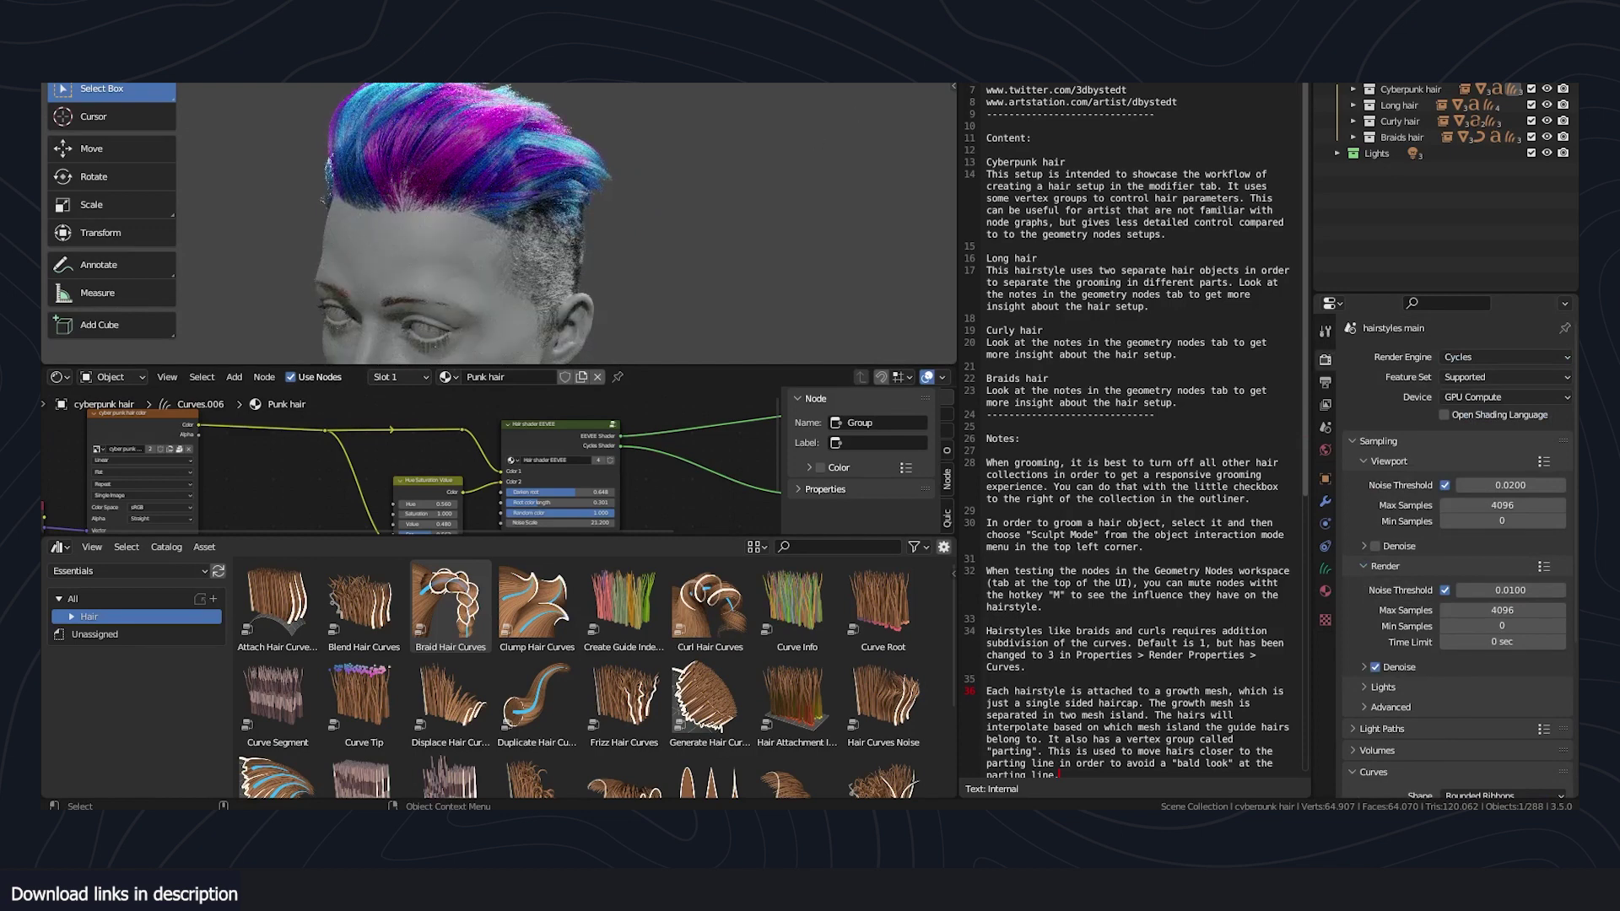
click(906, 75)
click(942, 75)
click(892, 117)
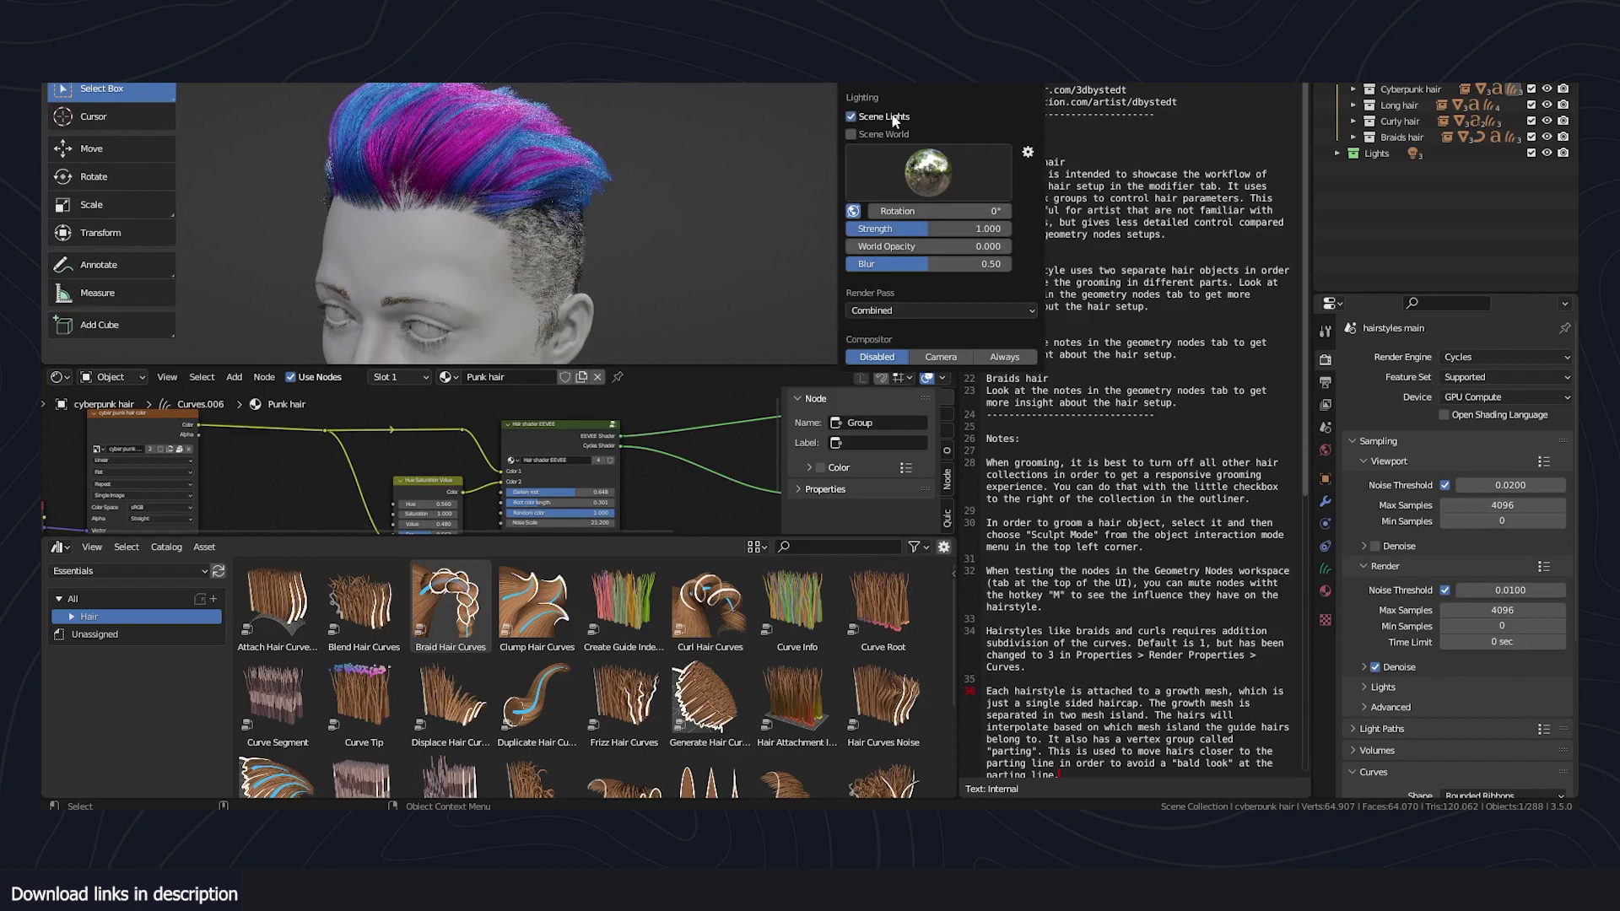
click(892, 135)
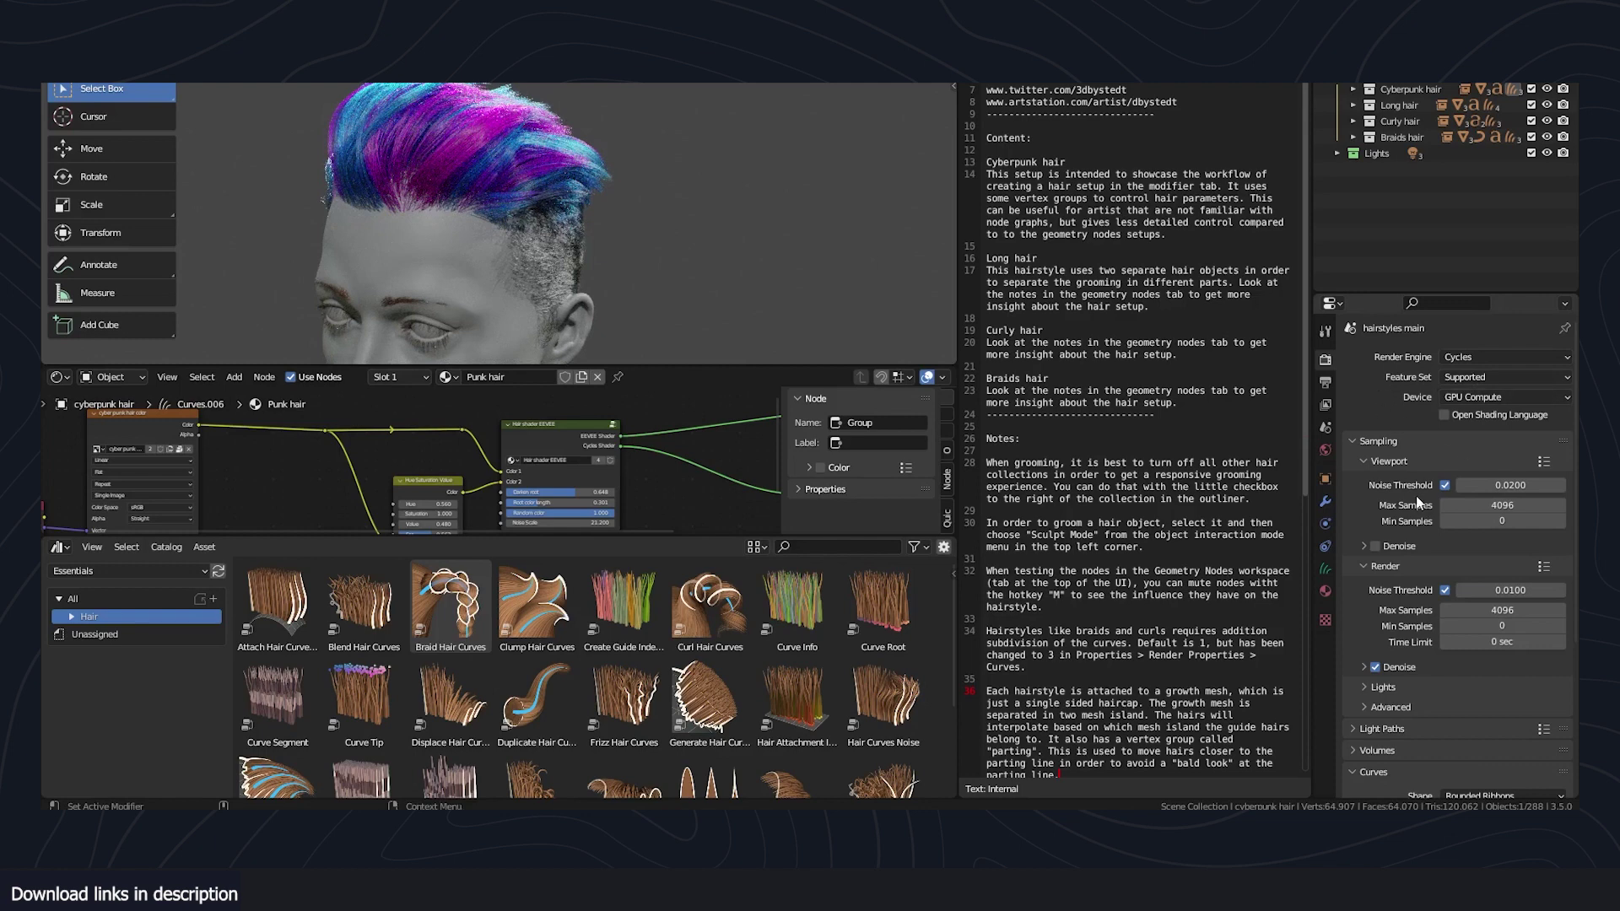
- Enable viewport denoising in the sampling settings and inspect the rendered hairstyles alongside the hair shader node
click(1374, 545)
scroll(645, 143, down, 6)
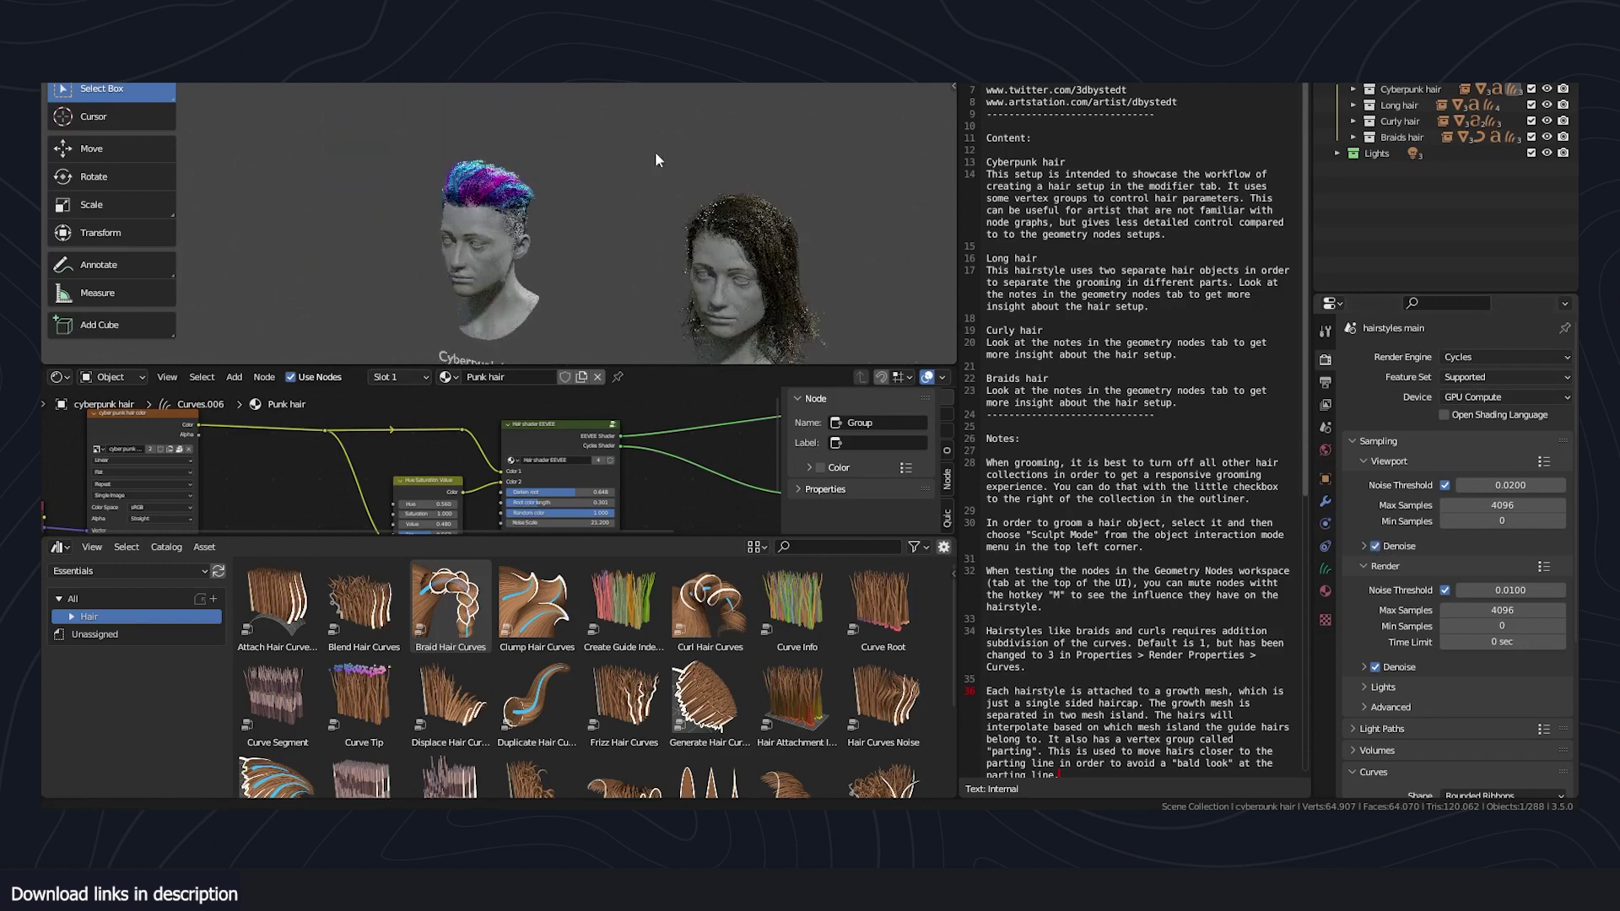
mouse_move(654, 150)
middle_down()
mouse_move(524, 134)
mouse_move(675, 138)
middle_up()
scroll(539, 443, up, 3)
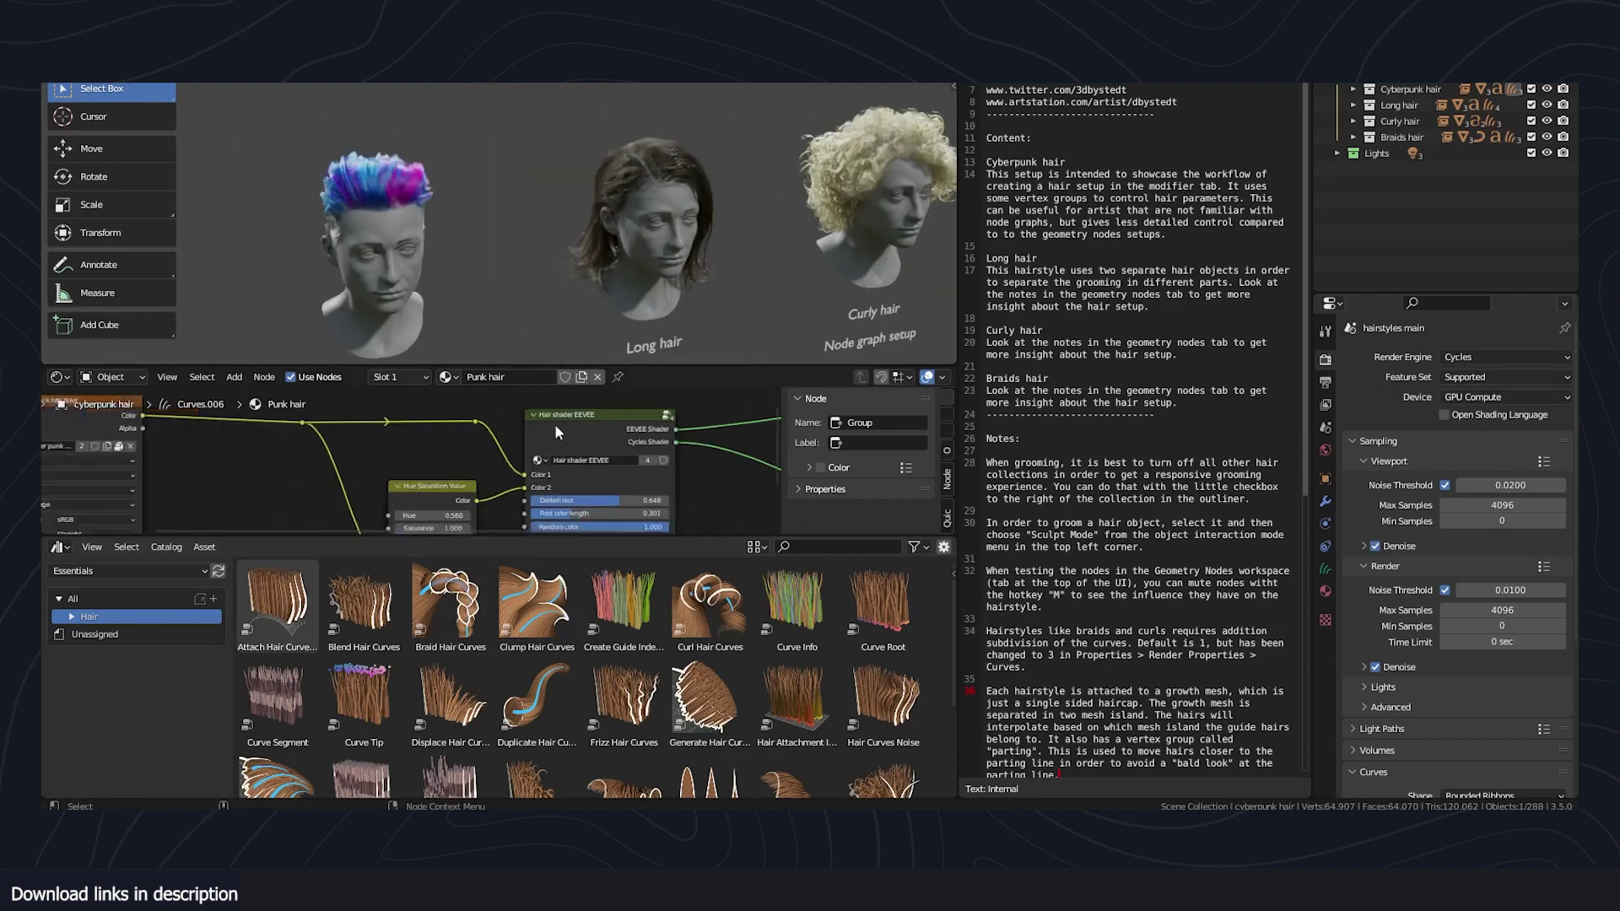
middle_drag(615, 412, 550, 432)
scroll(429, 181, up, 2)
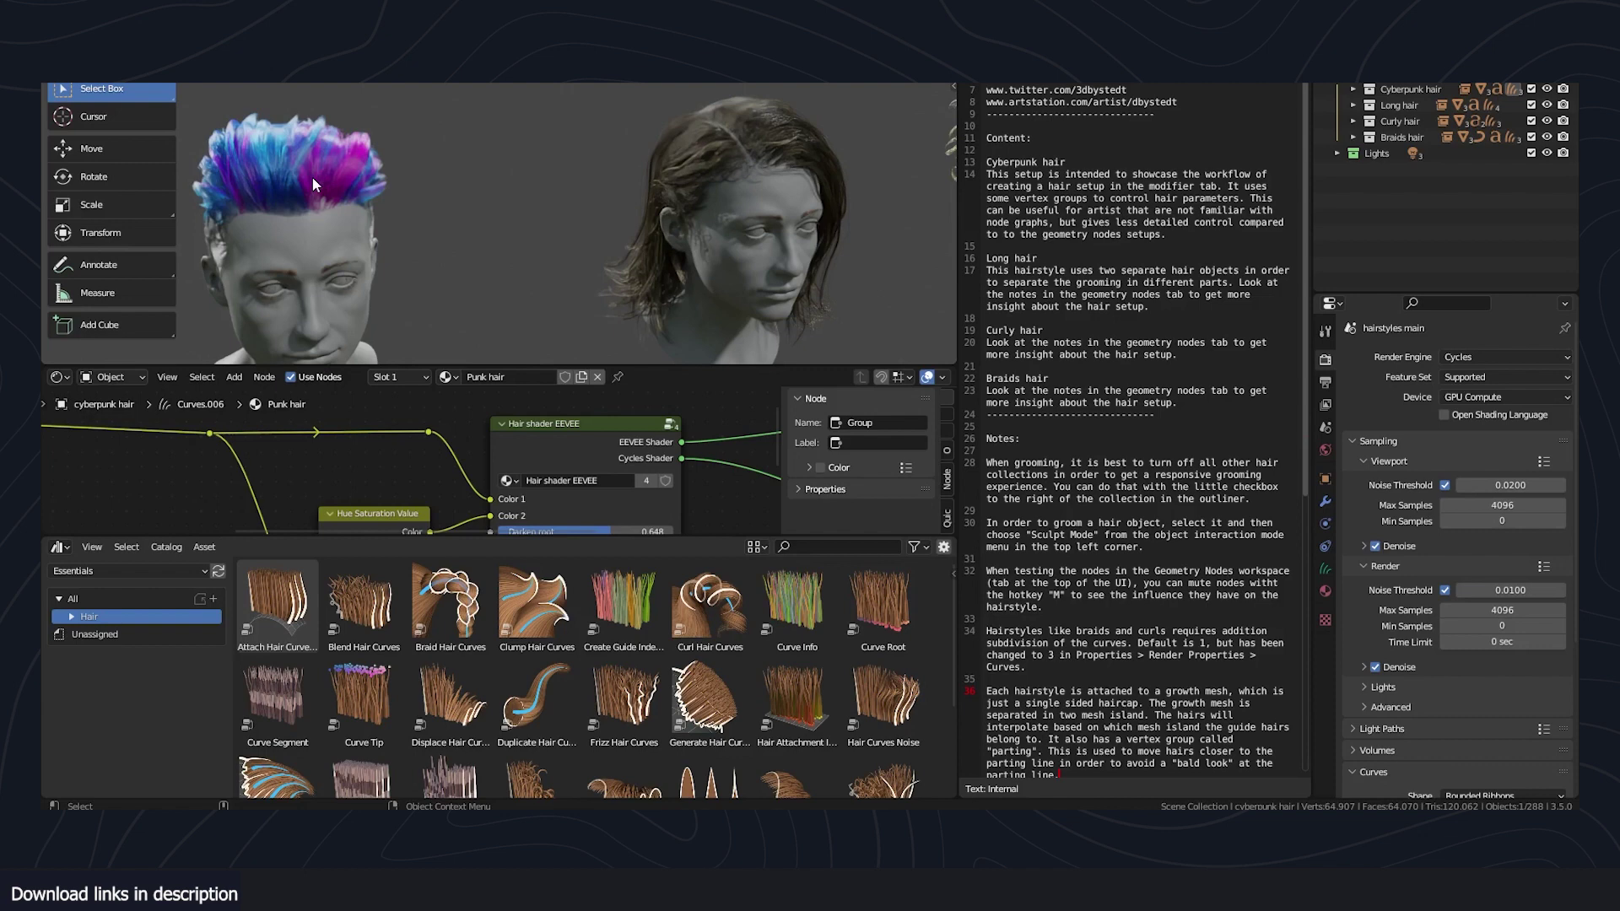
- Inspect the row of hairstyles up close and from afar, then return the viewport to rendered shading
scroll(548, 232, down, 3)
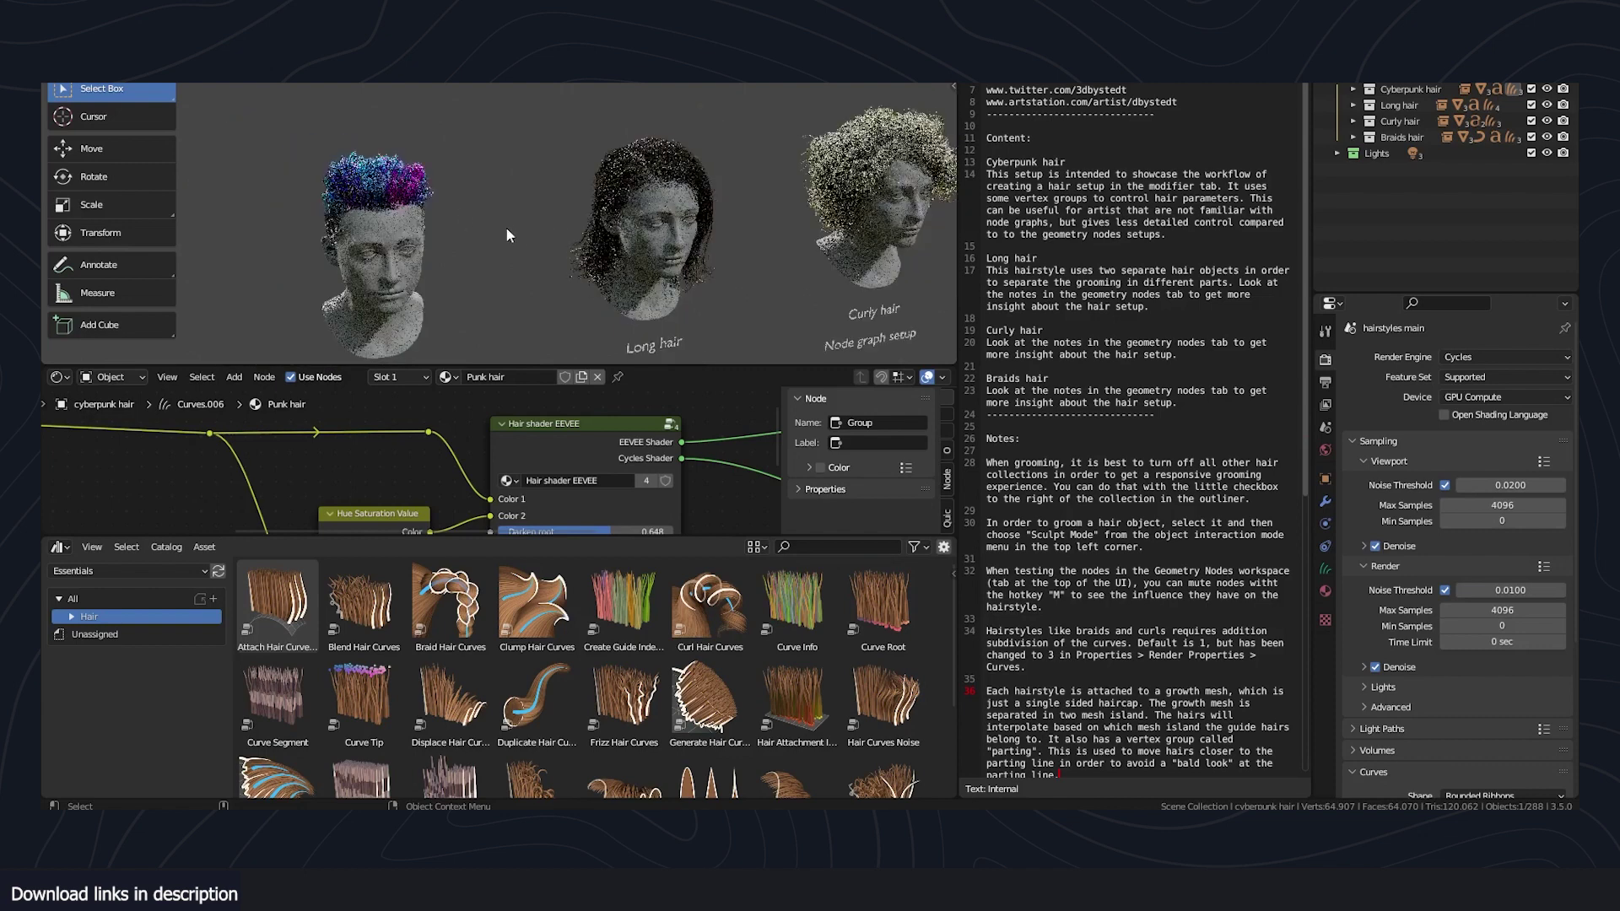
shift+middle_drag(506, 227, 564, 219)
scroll(708, 160, up, 4)
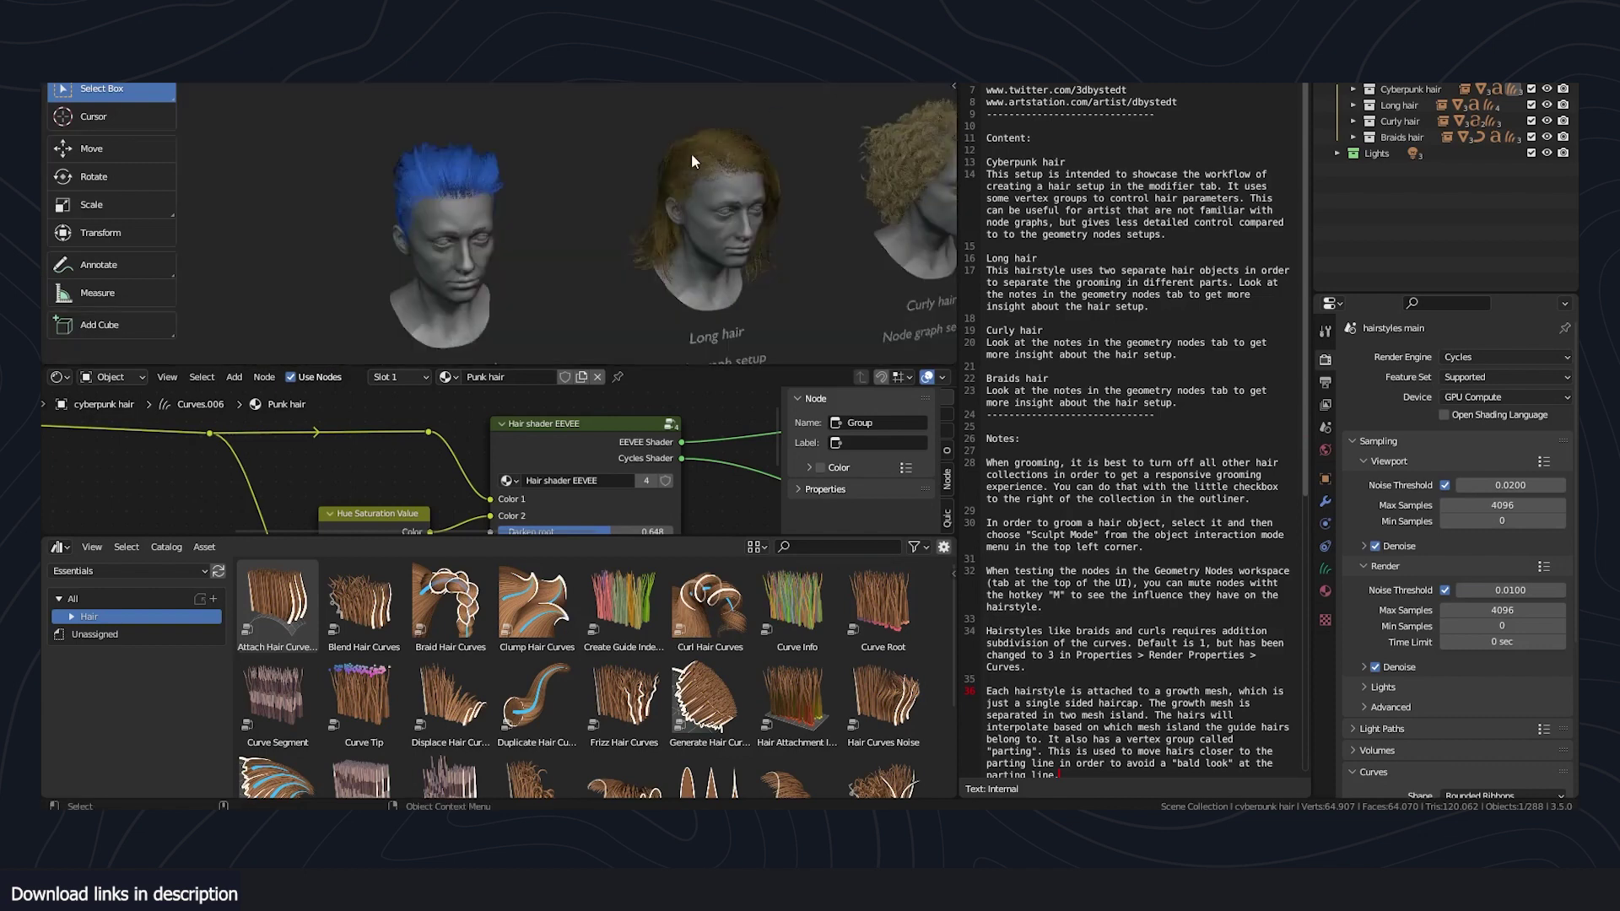
scroll(702, 169, down, 3)
key(z)
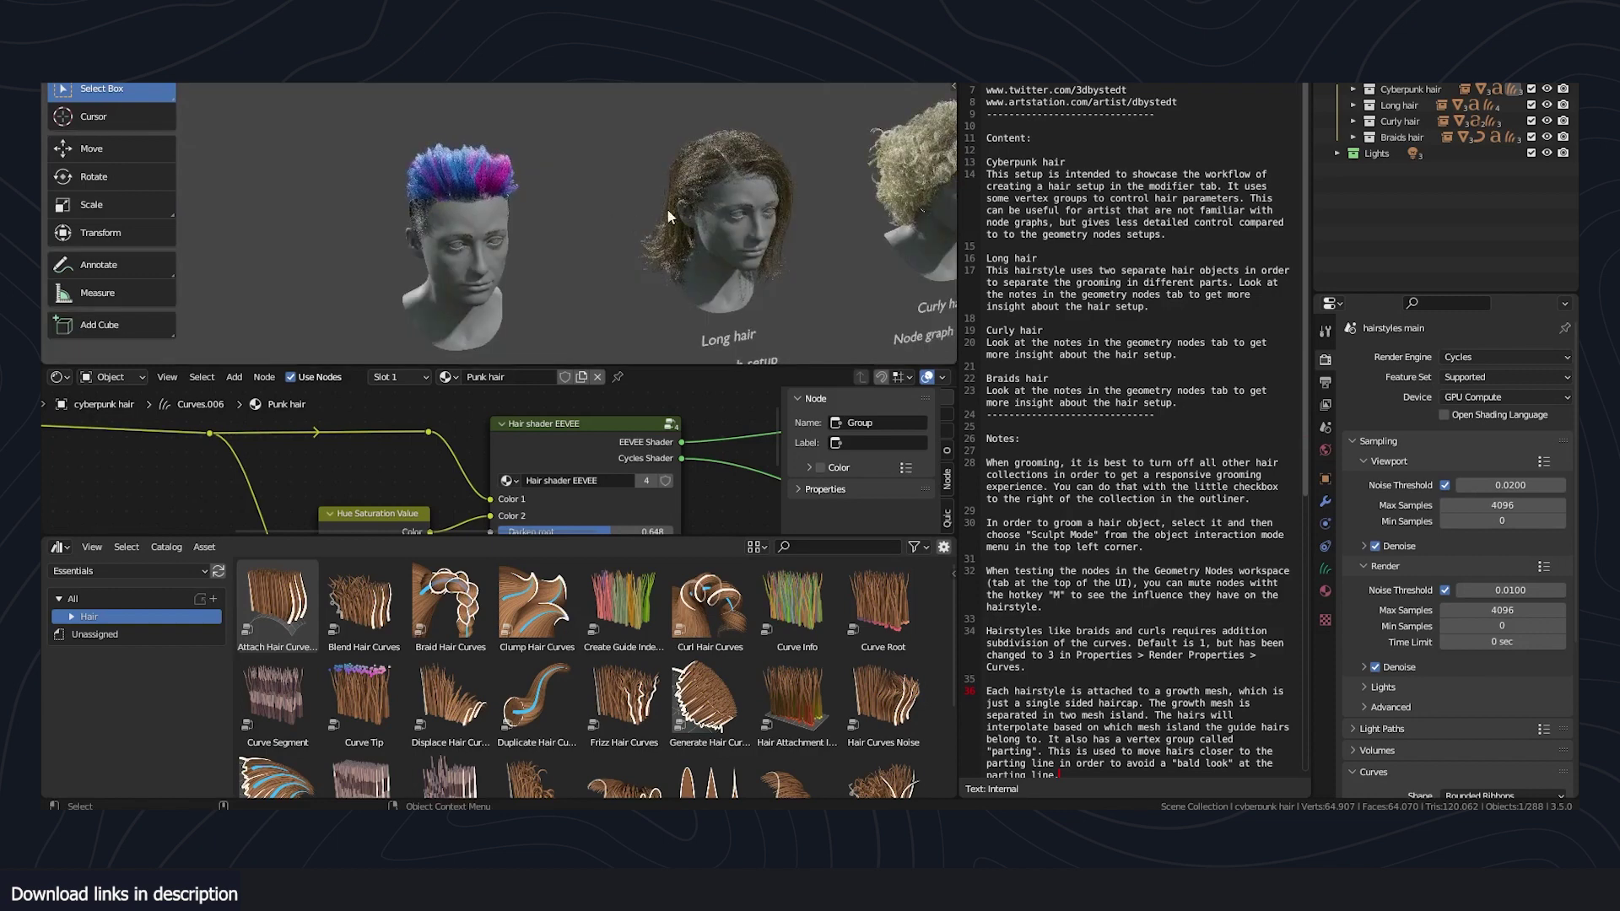
- Set Darken root to 1.000 on the cyberpunk hair's Hair shader EEVEE node
shift+middle_drag(473, 236, 553, 220)
scroll(529, 442, down, 6)
middle_drag(525, 459, 553, 413)
scroll(561, 439, up, 4)
drag(571, 463, 659, 463)
scroll(629, 522, up, 2)
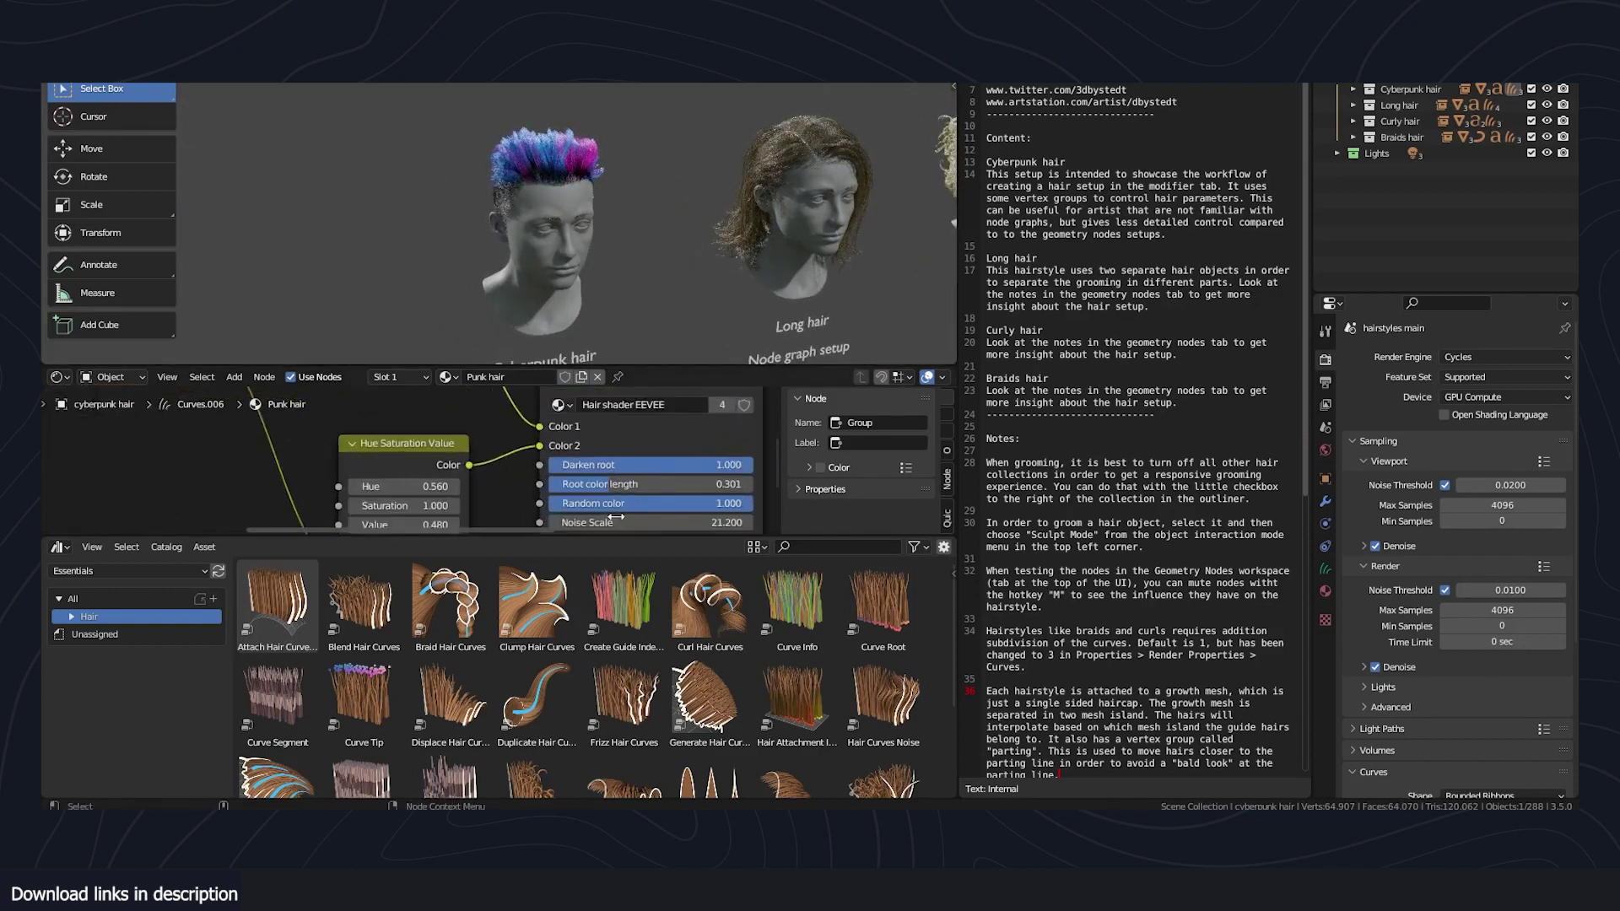
- Set the shader's Root color length to 0.936 and inspect the cyberpunk hair from another angle
middle_drag(600, 506, 563, 470)
drag(567, 453, 697, 453)
scroll(564, 173, up, 4)
middle_drag(564, 173, 482, 190)
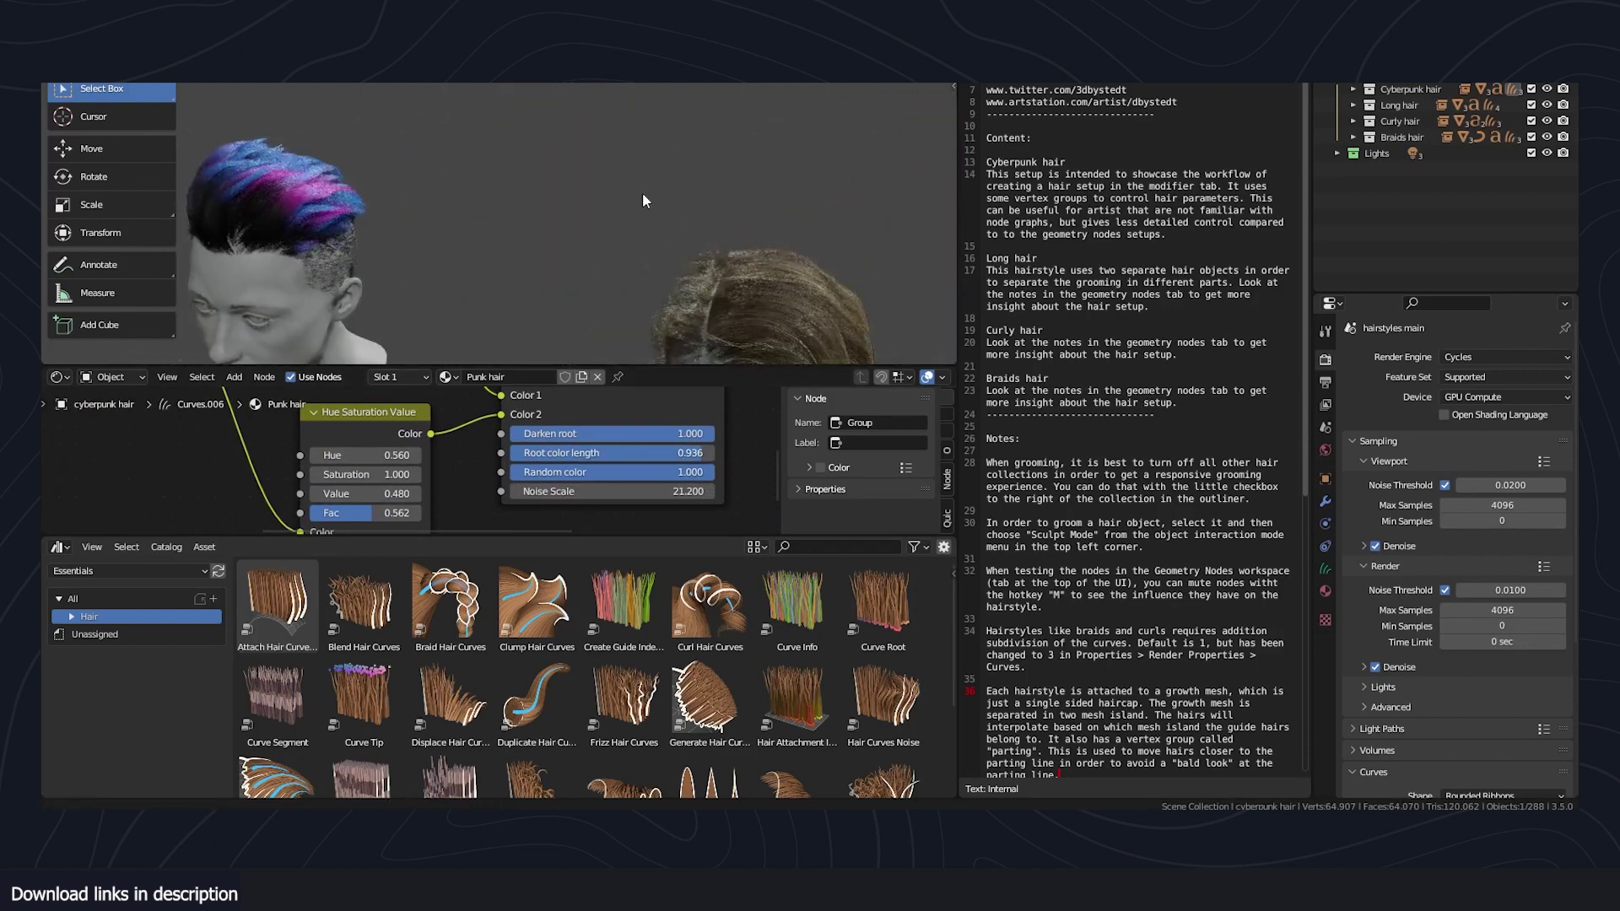
- Select the long hair and inspect its Brown hair material nodes and the hairstyle up close
scroll(641, 192, down, 4)
click(530, 211)
scroll(552, 457, down, 4)
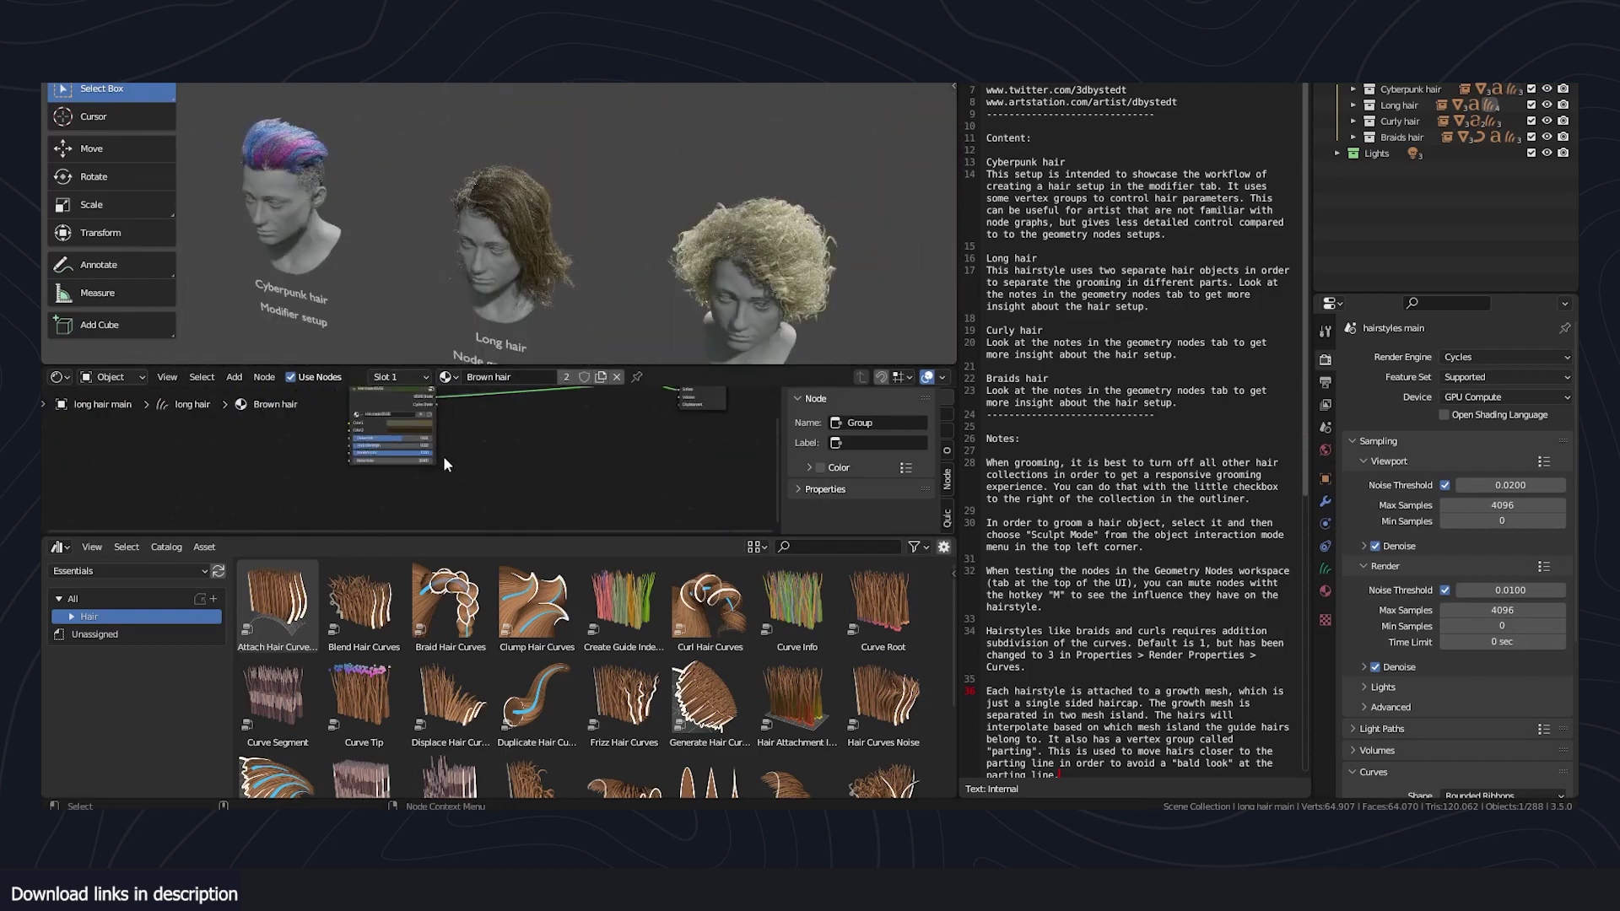
middle_drag(442, 456, 518, 470)
ctrl+scroll(487, 489, right, 2)
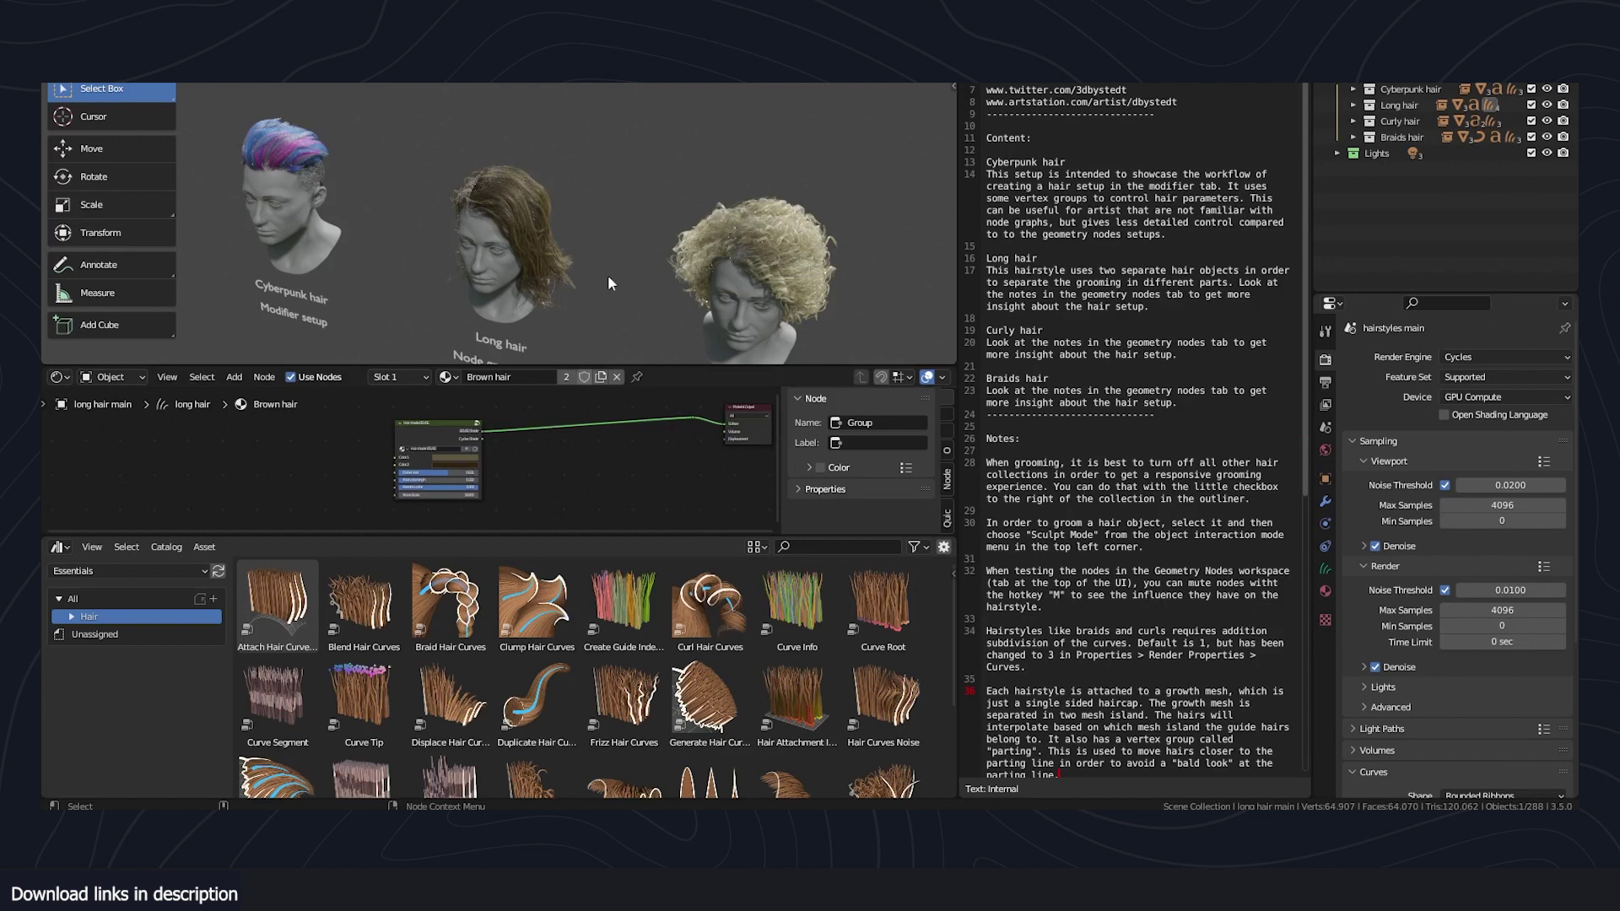
scroll(608, 275, up, 5)
shift+middle_drag(668, 274, 597, 312)
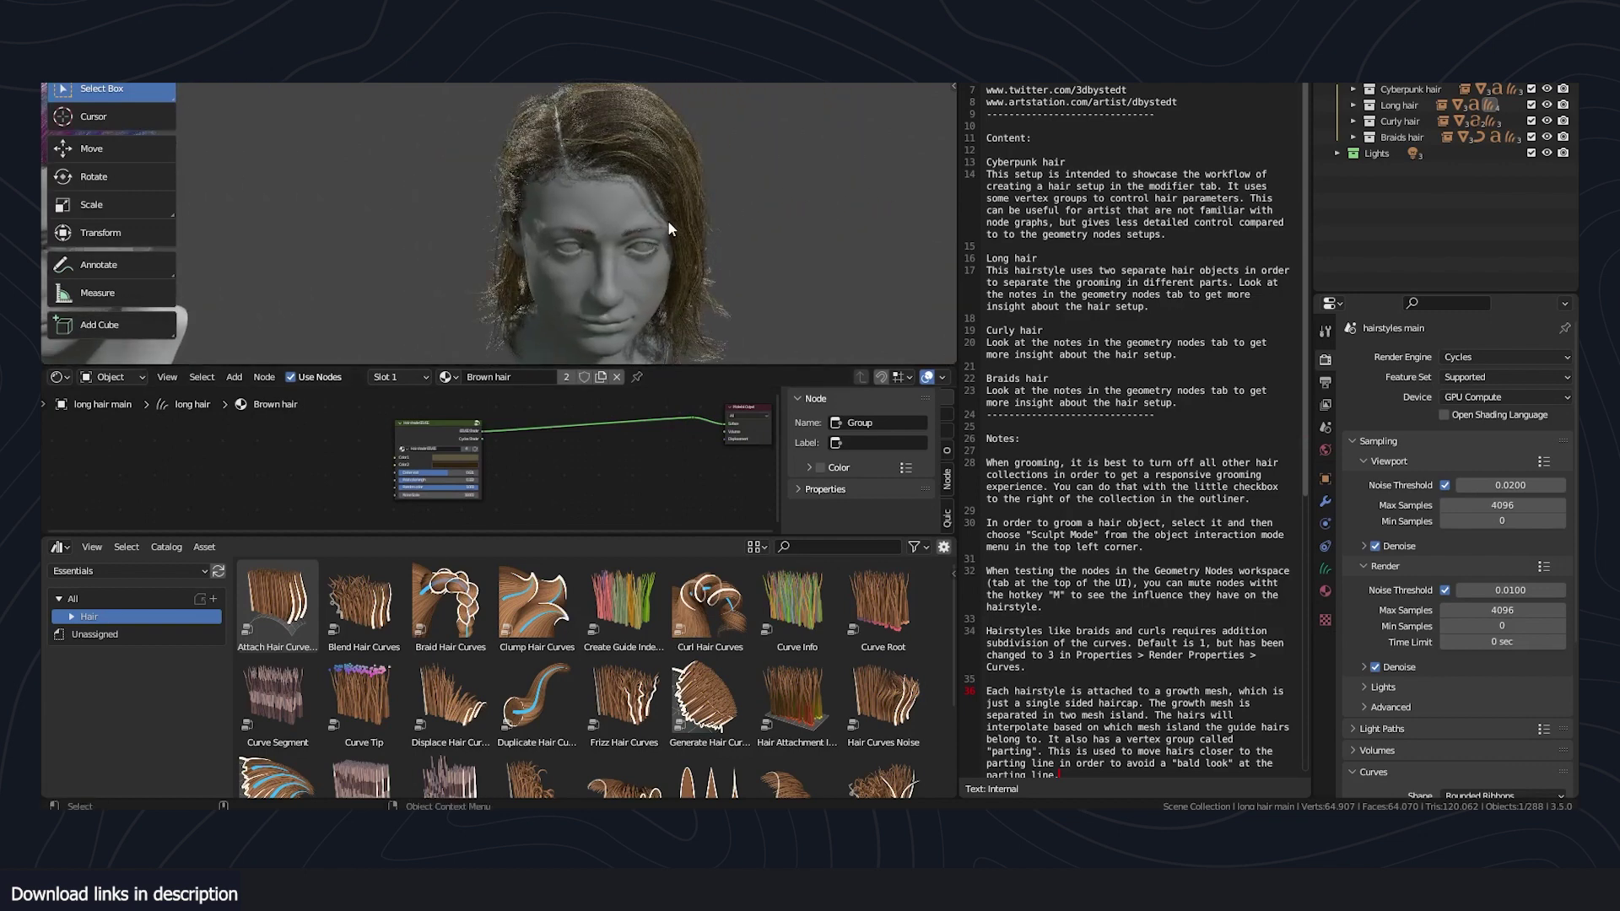
middle_drag(676, 255, 671, 261)
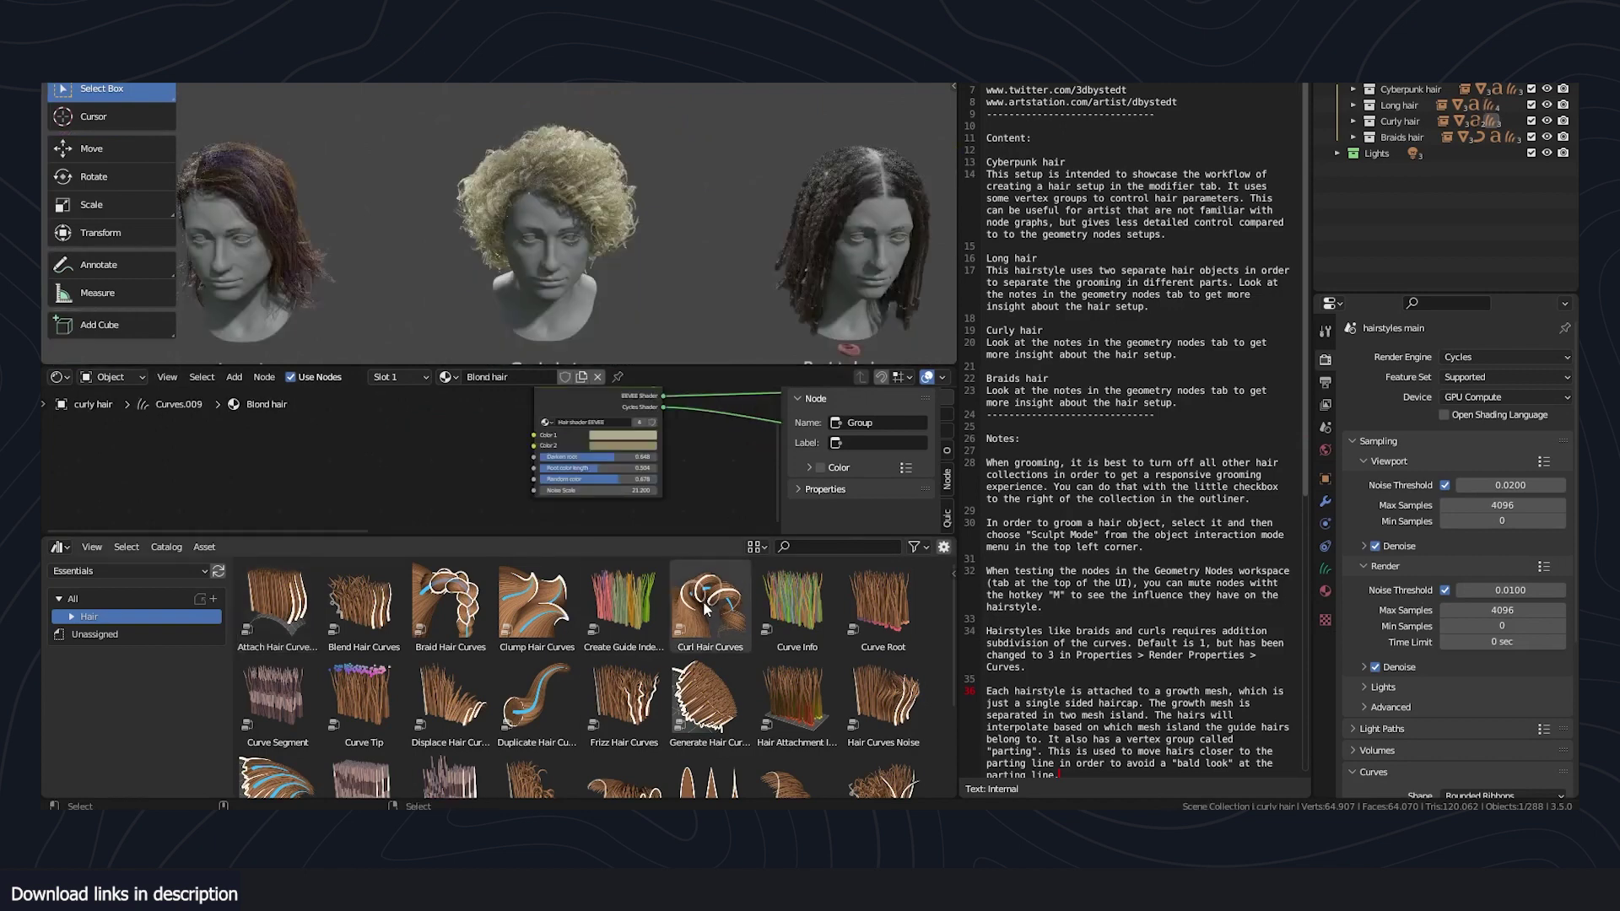
- Apply the Curl Hair Curves asset to the blond curly hair and inspect the hairstyle up close
drag(710, 608, 530, 142)
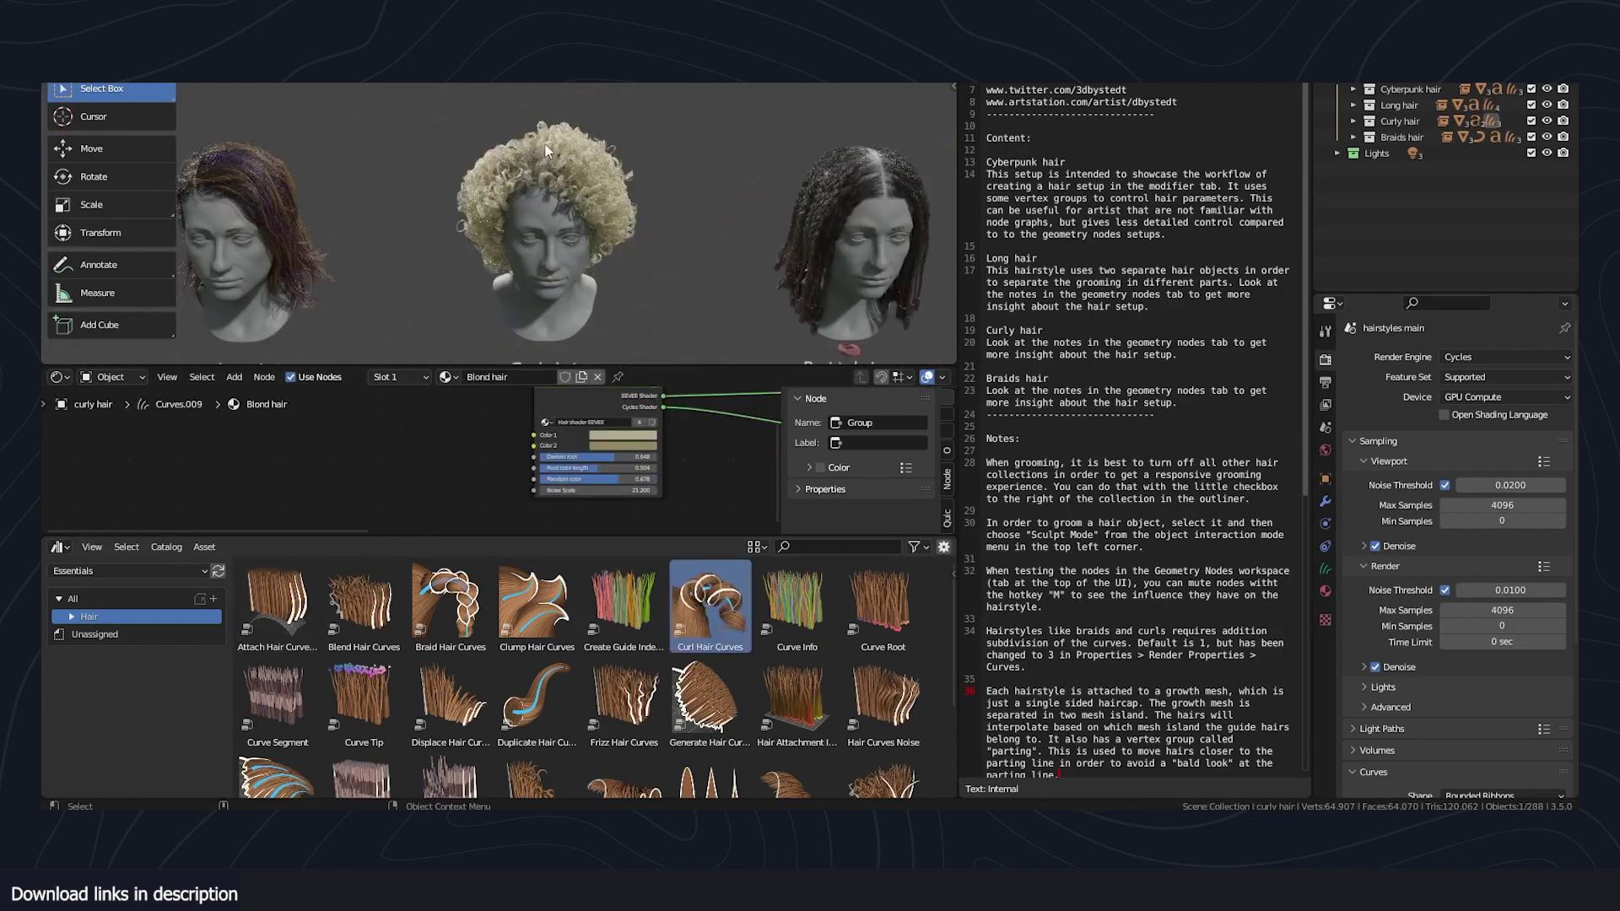
scroll(624, 211, up, 4)
middle_drag(600, 201, 566, 217)
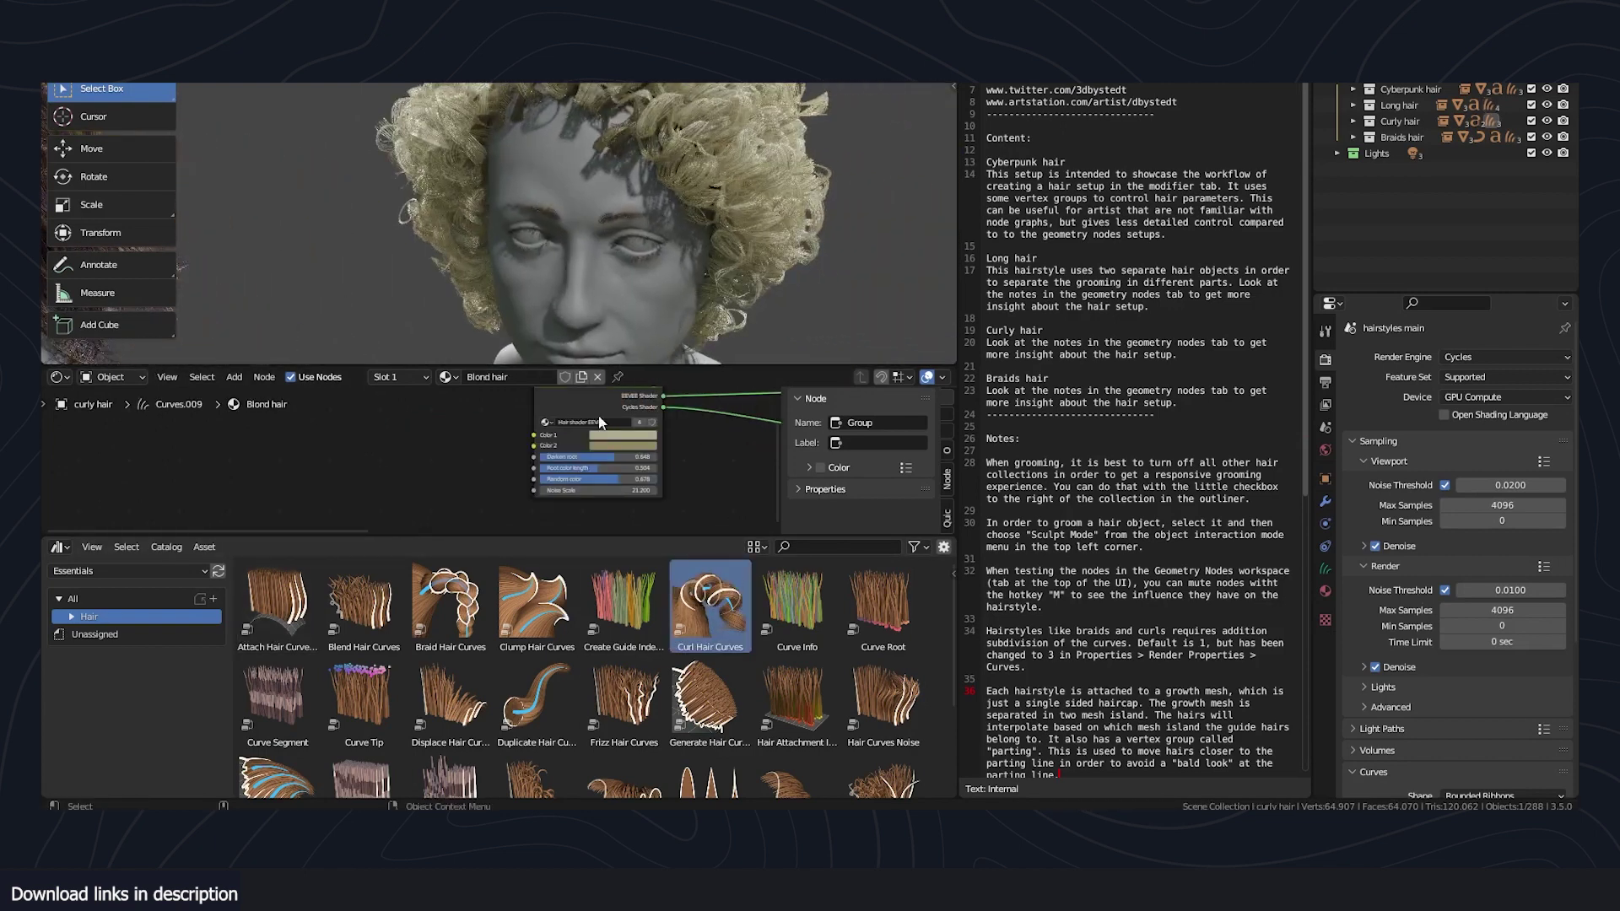
scroll(649, 296, down, 3)
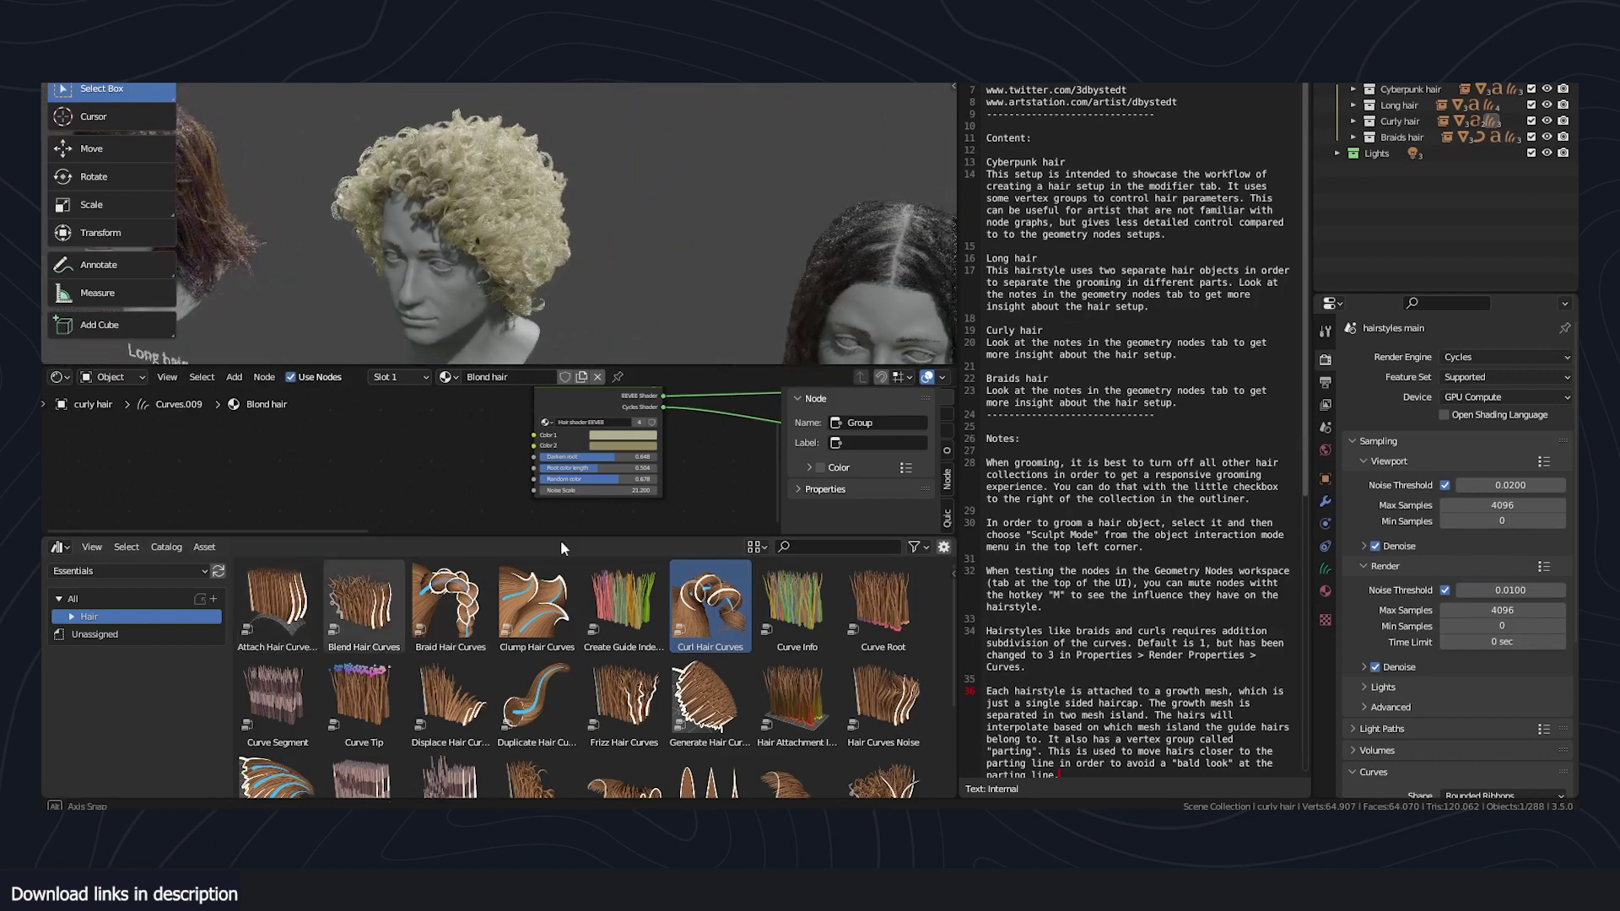
- Apply the Braid Hair Curves and Set Hair Curve Profile assets to the blond curly hair
drag(438, 614, 549, 243)
scroll(675, 675, down, 3)
drag(709, 730, 518, 246)
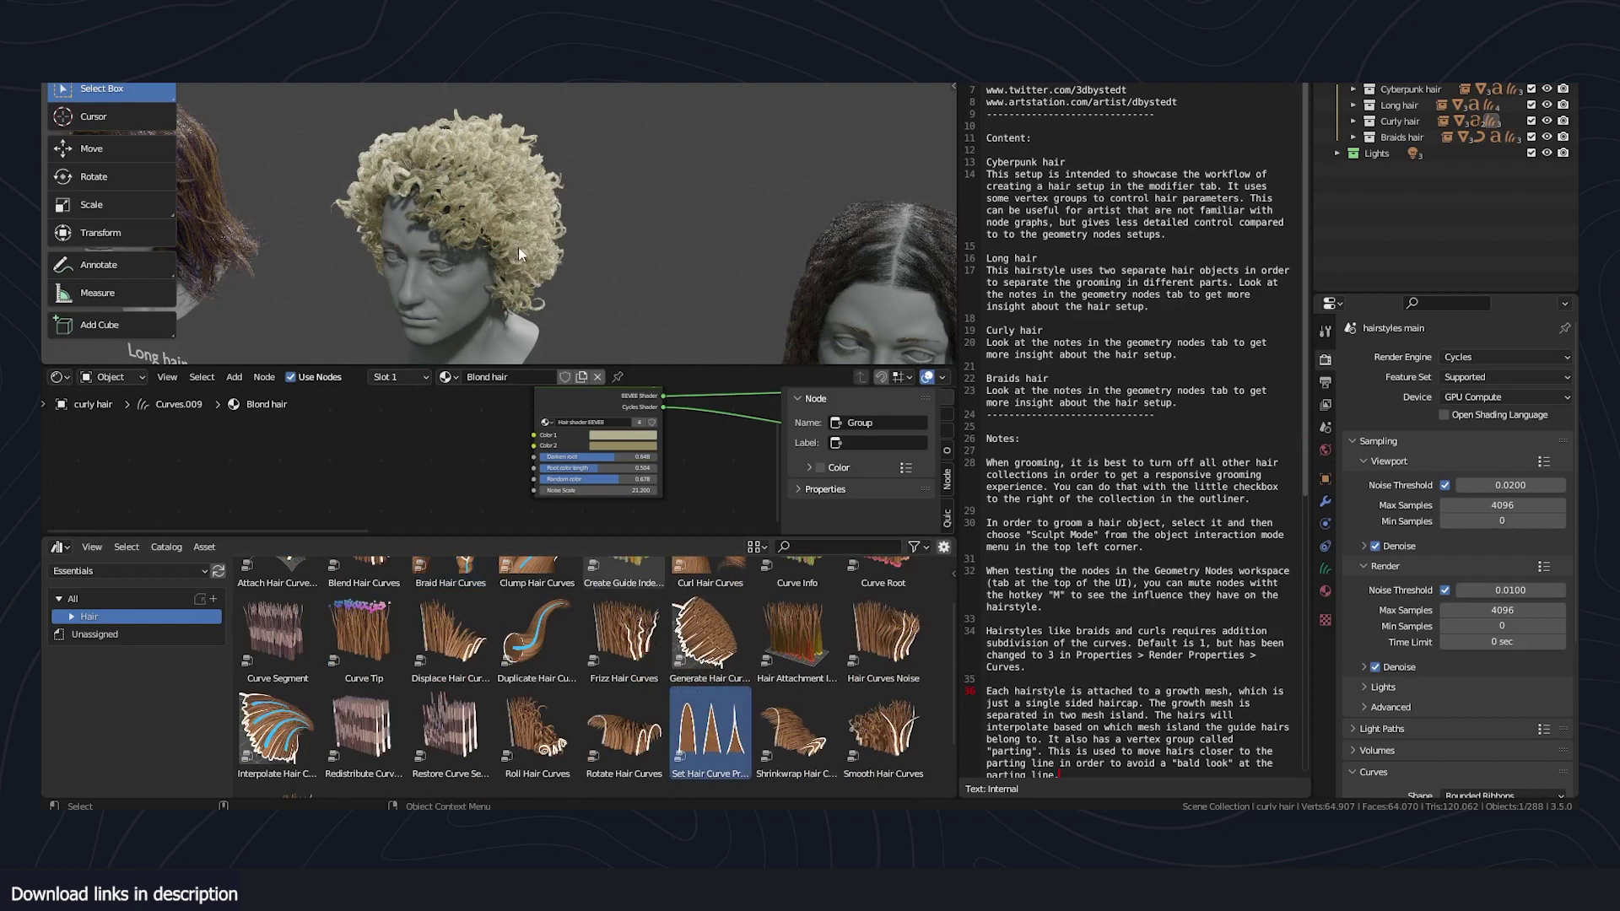
- Apply the Smooth Hair Curves and Roll Hair Curves assets to the blond curly hair
drag(877, 727, 453, 150)
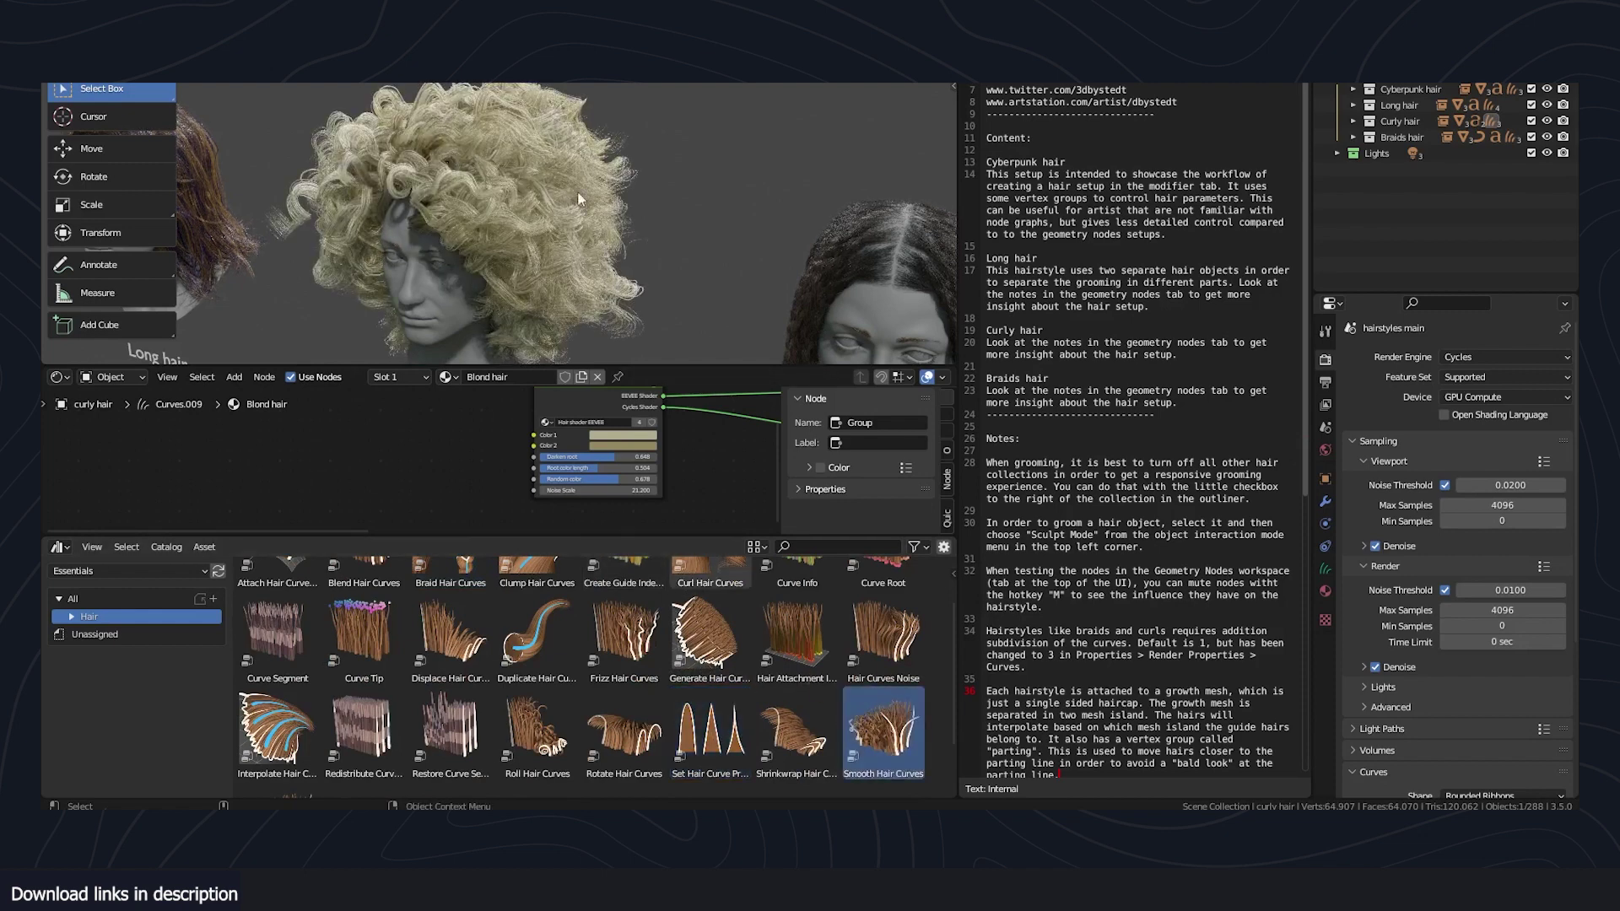
middle_drag(577, 199, 548, 236)
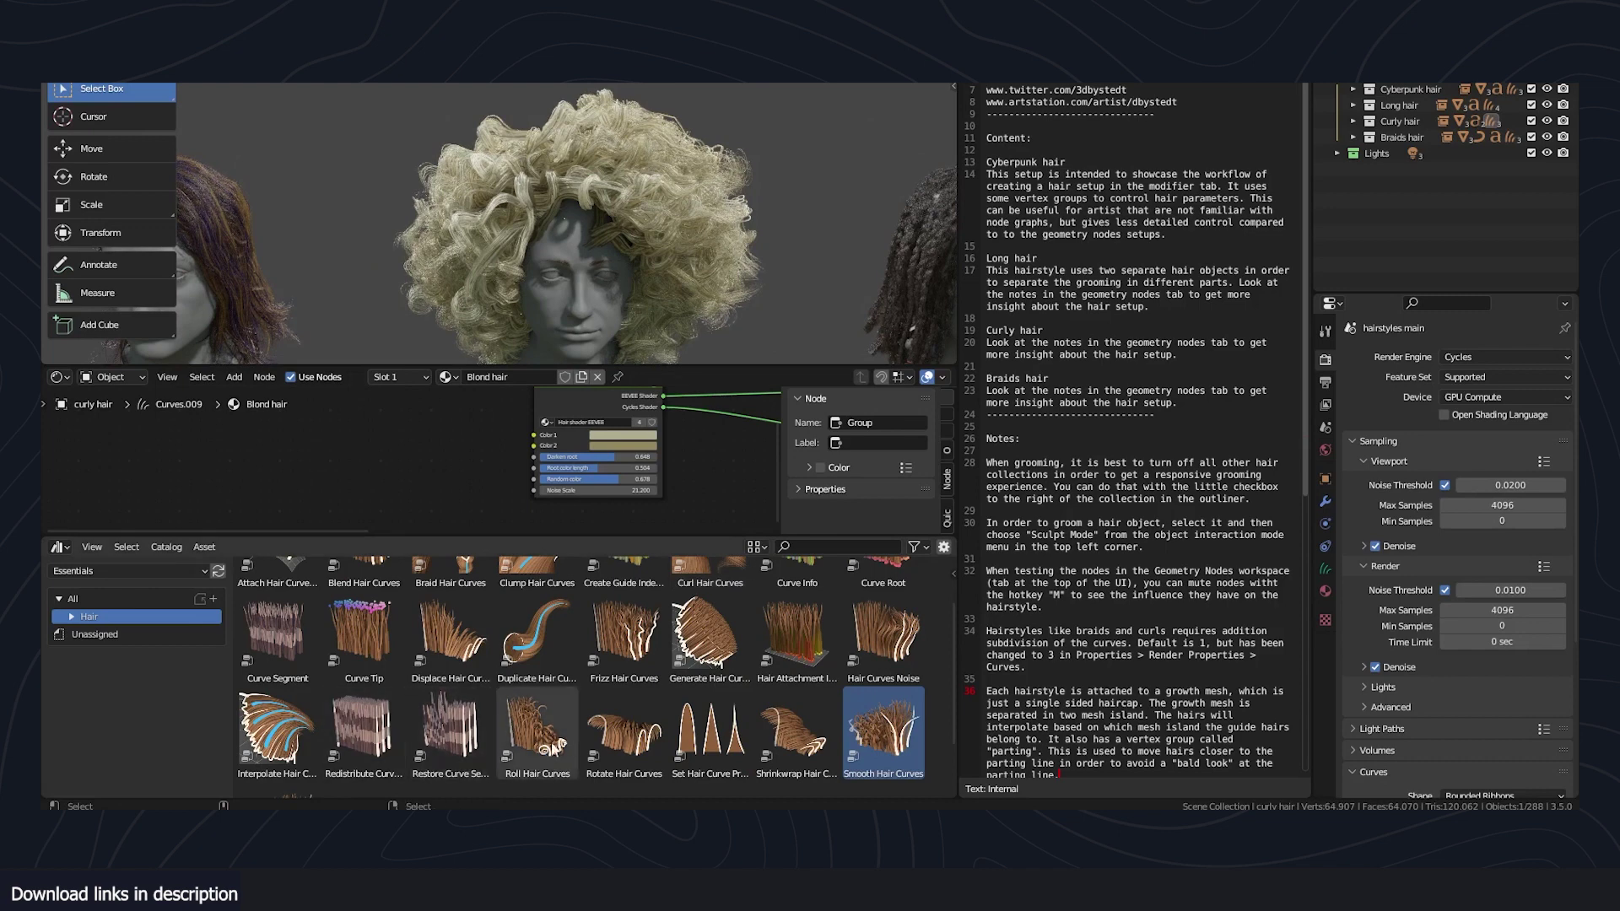
drag(566, 694, 698, 196)
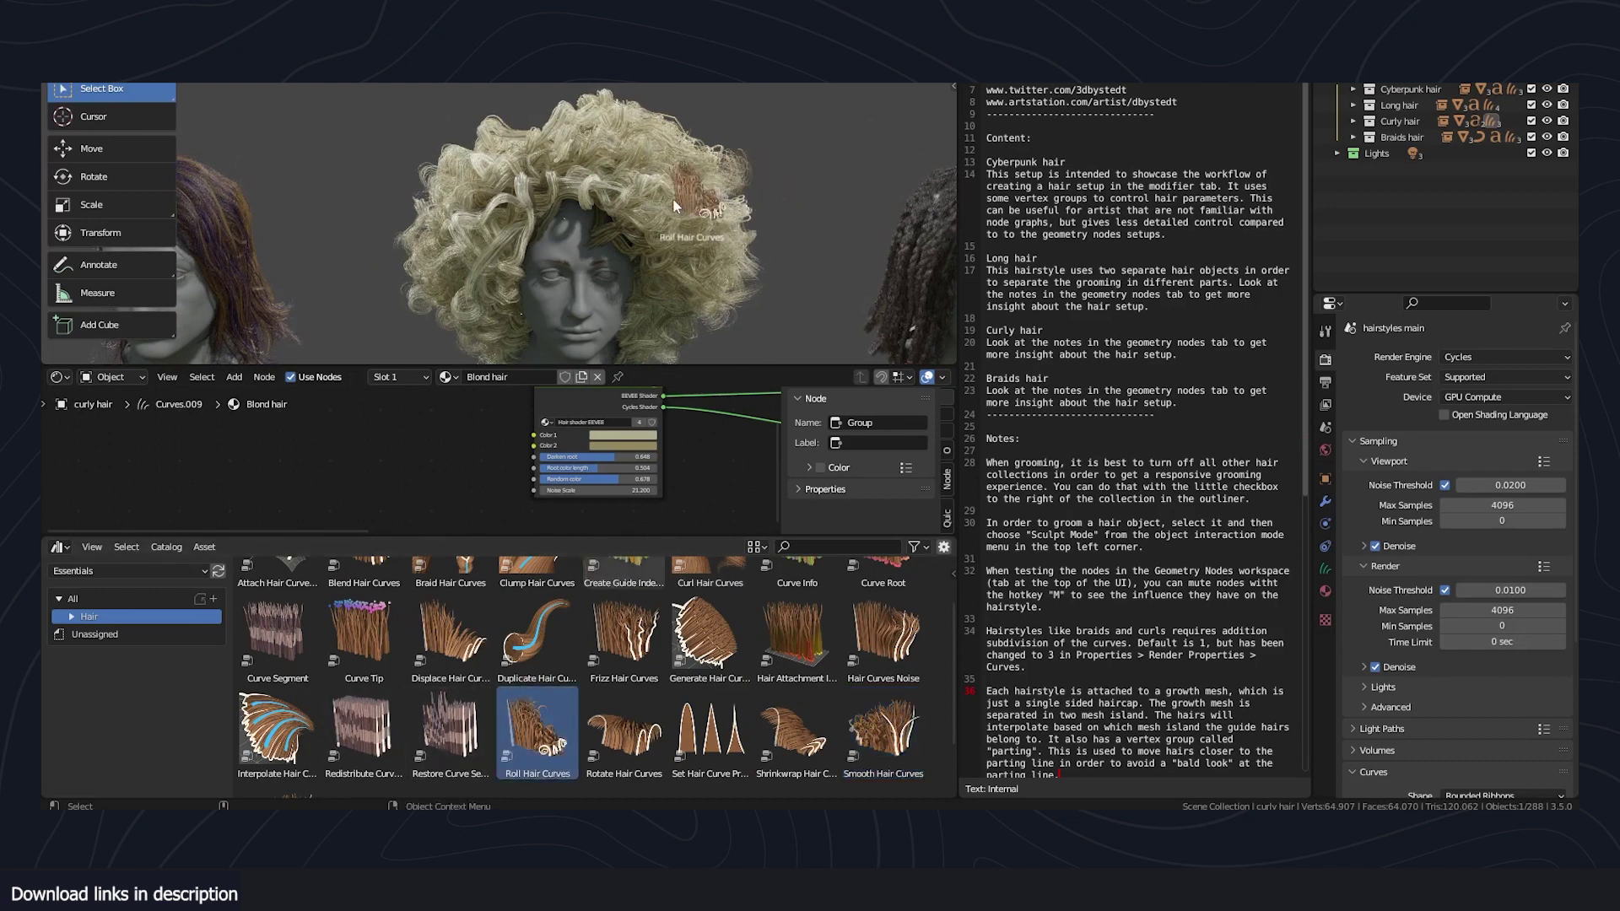
- Set the Viewport Amount of the curly hair's Curly hair modifier to 0.291
click(1323, 507)
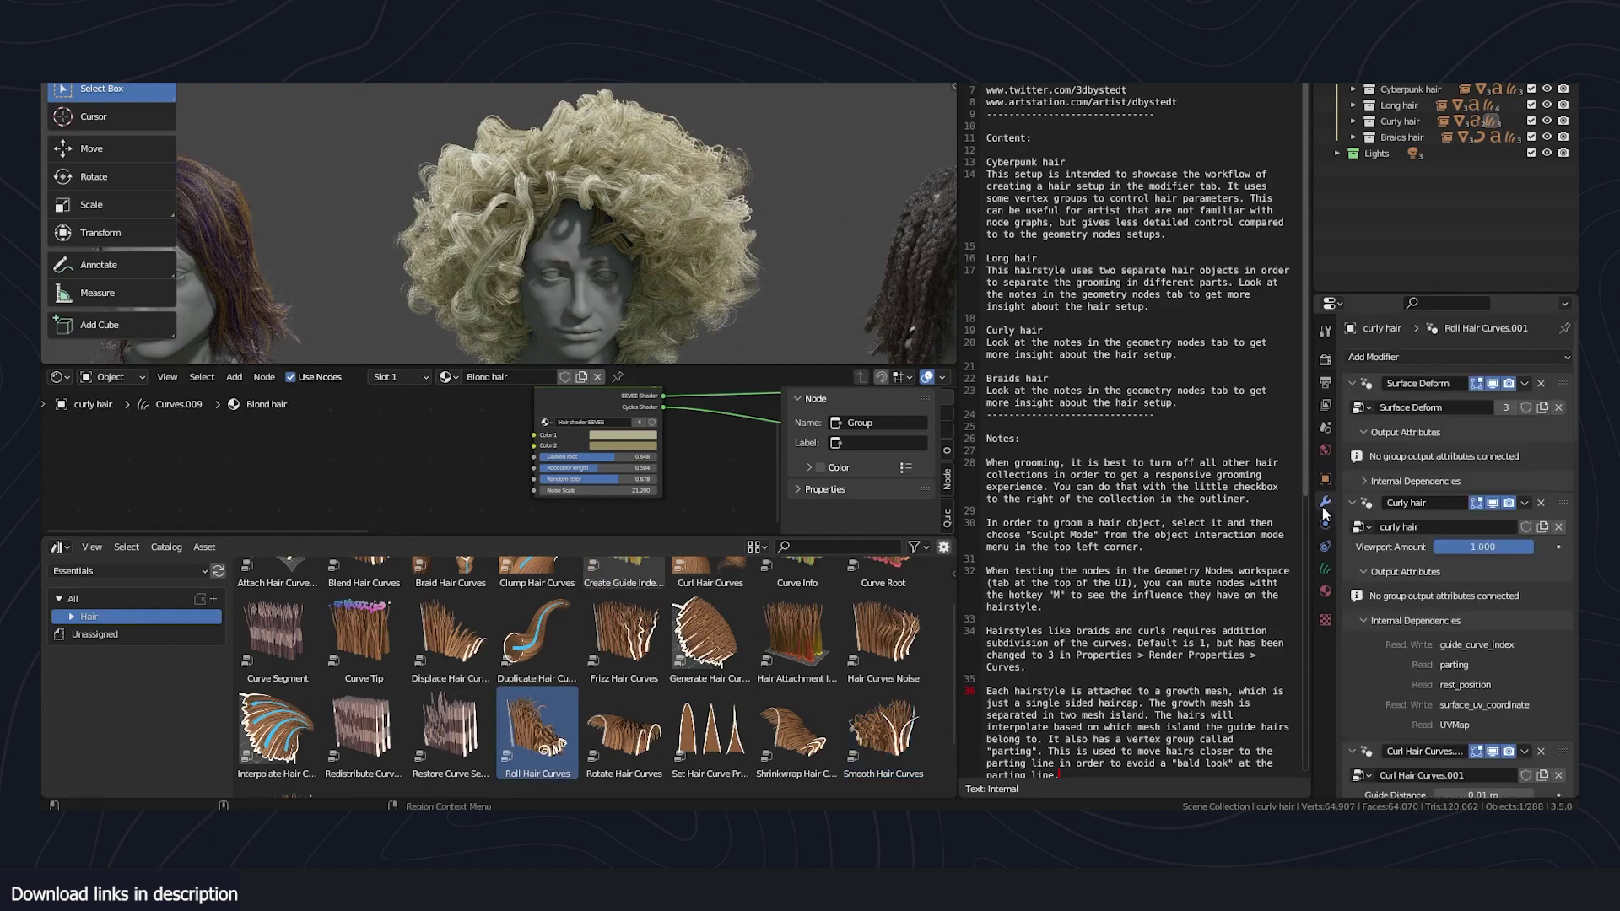
scroll(1455, 589, down, 4)
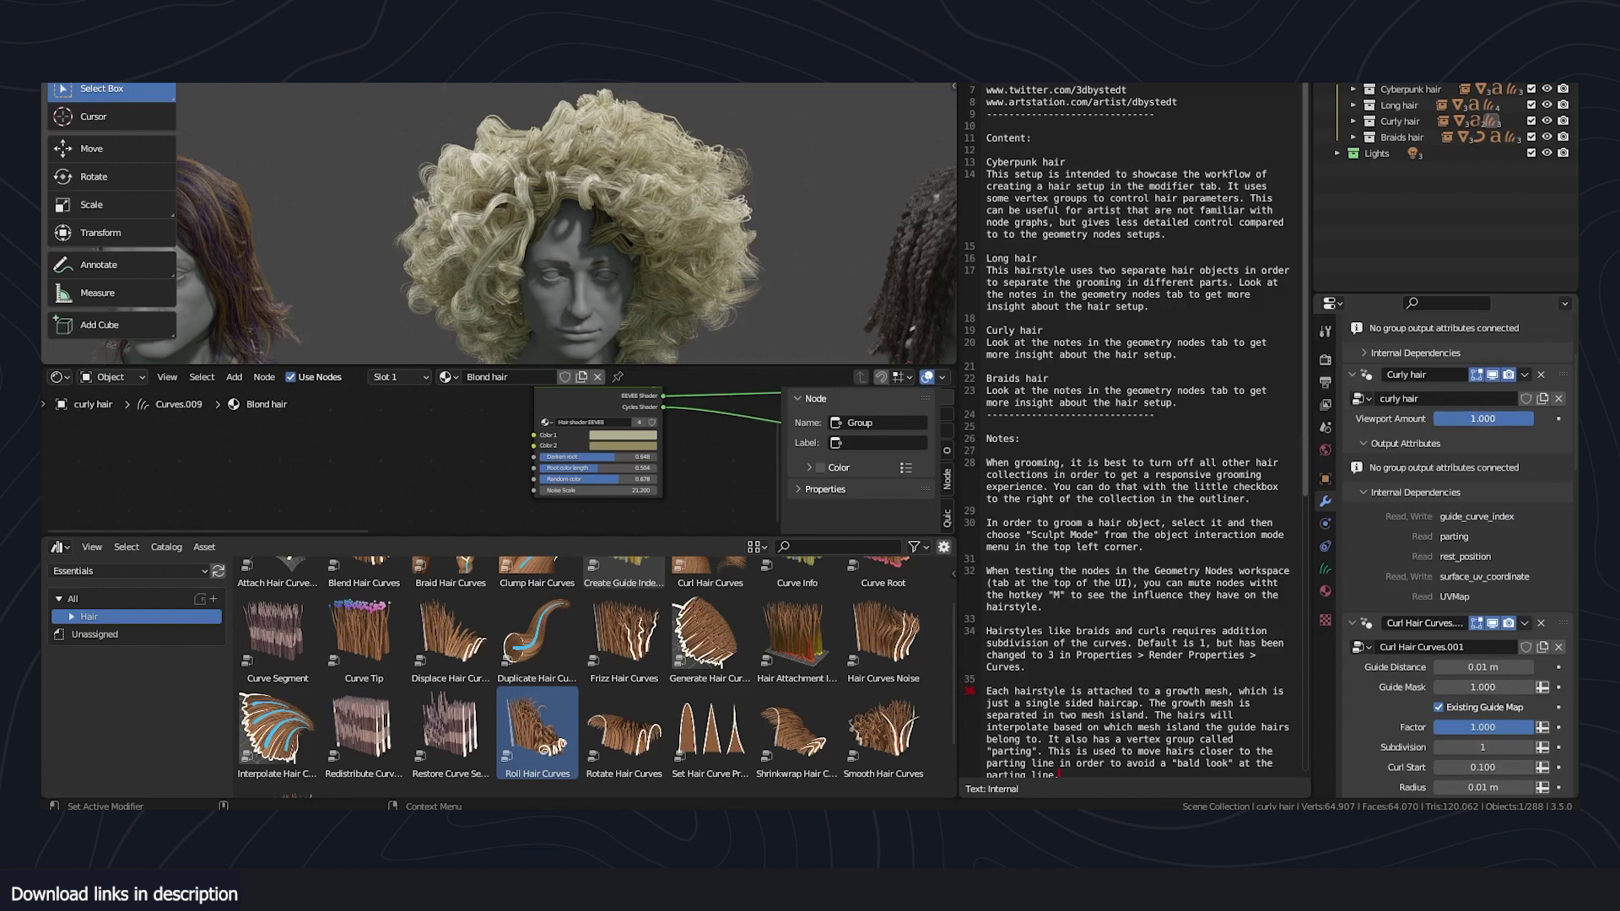
drag(1482, 418, 1466, 420)
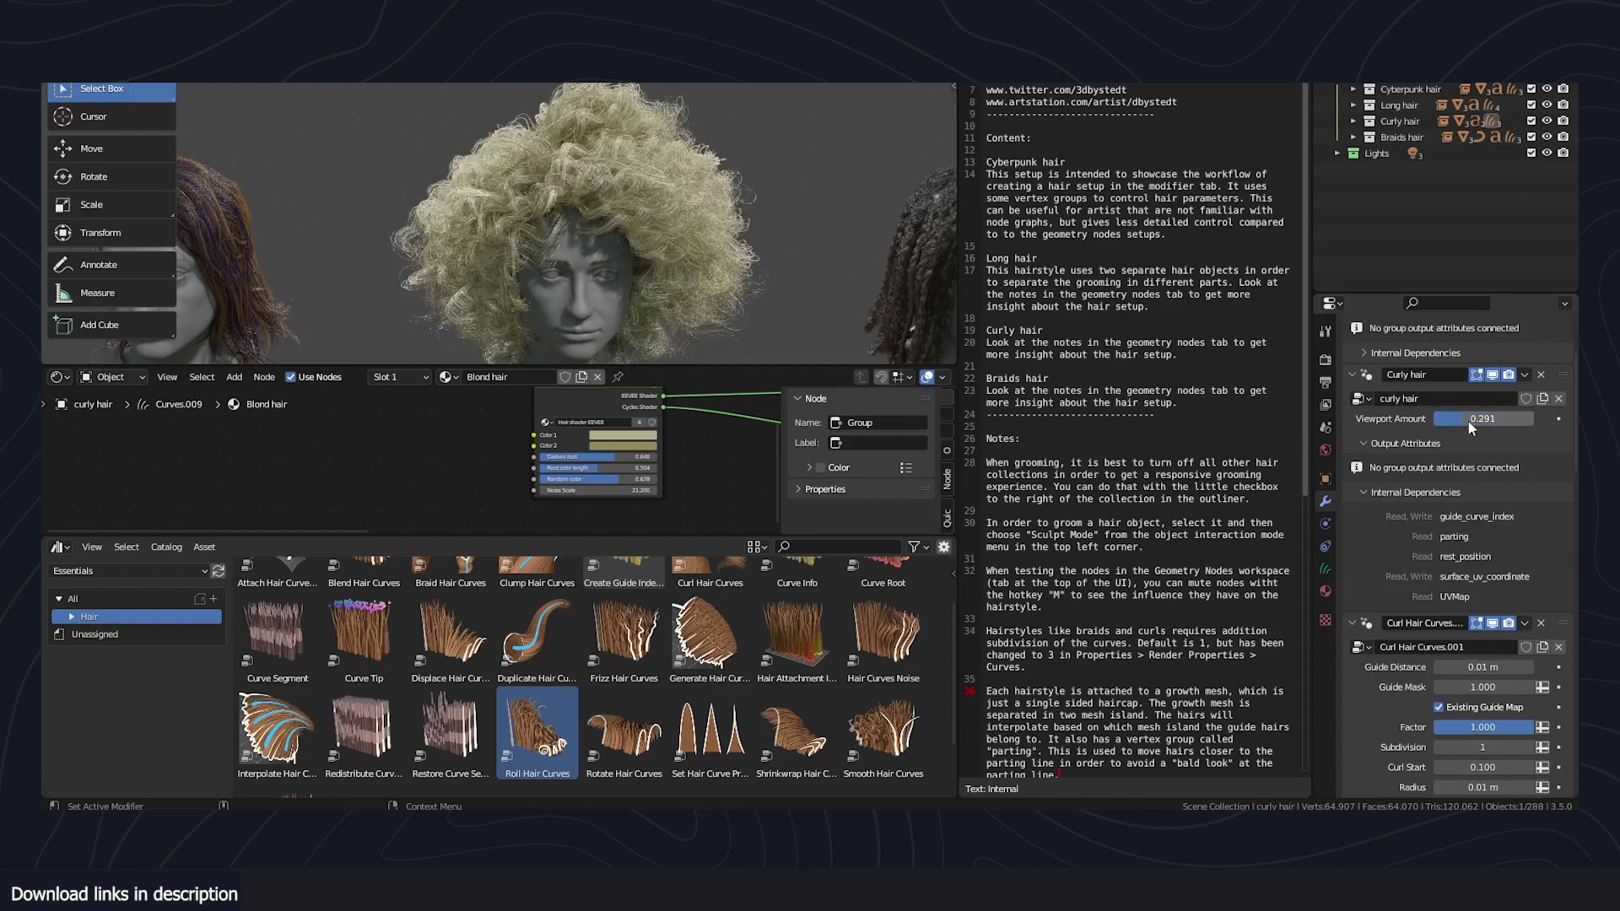
middle_drag(837, 257, 811, 250)
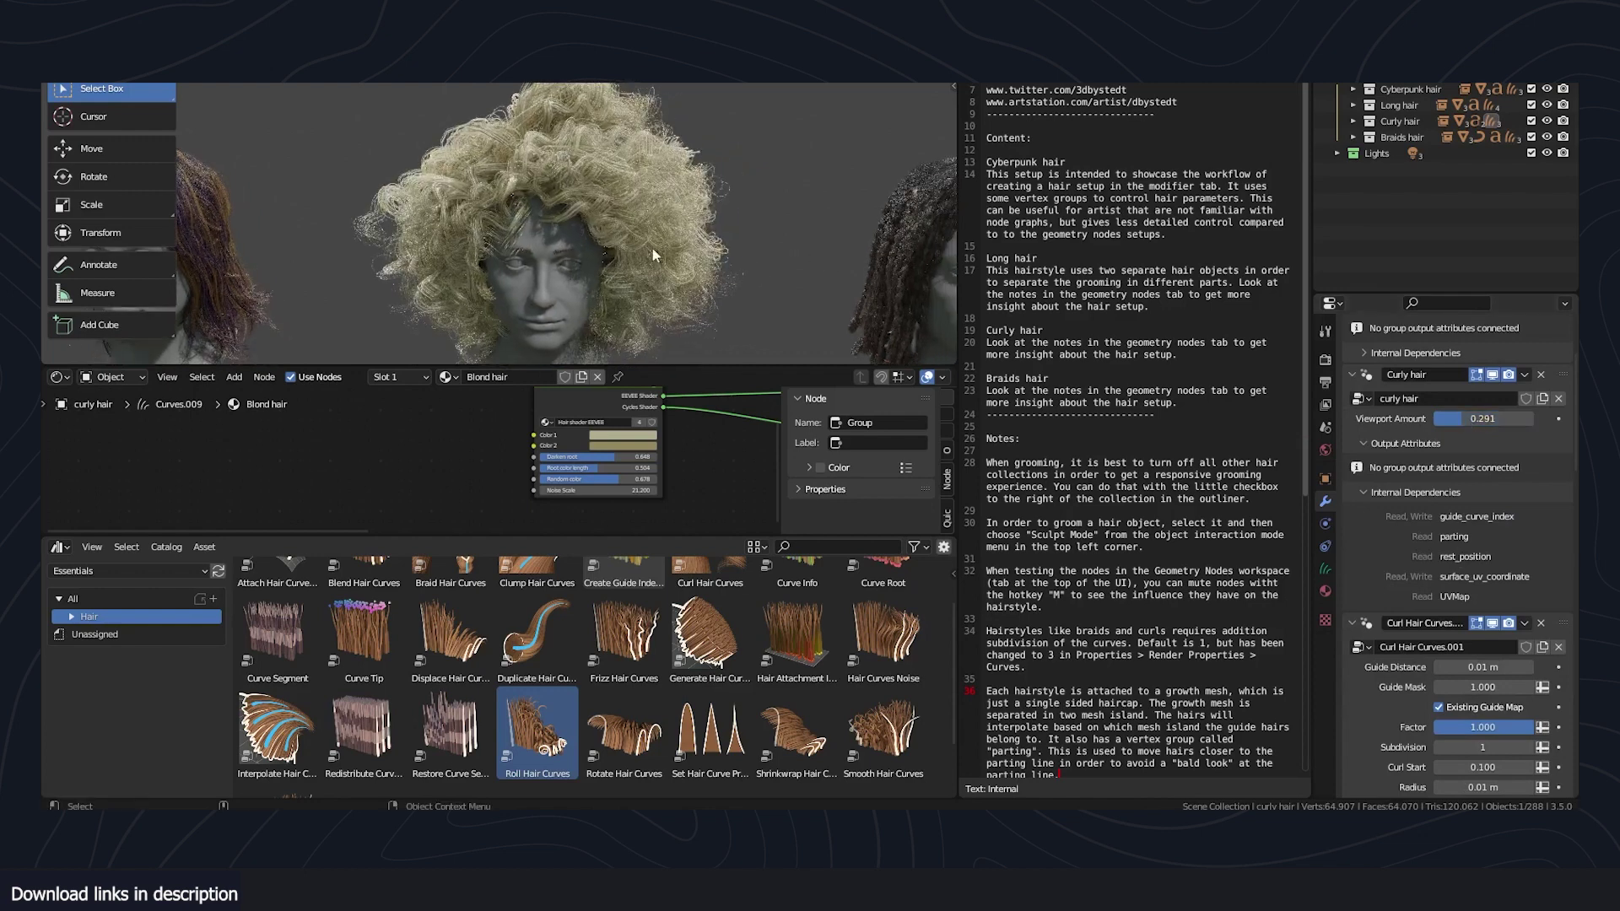
- Select the curly-haired bust with its hair and isolate it in local view
key(slash)
key(slash)
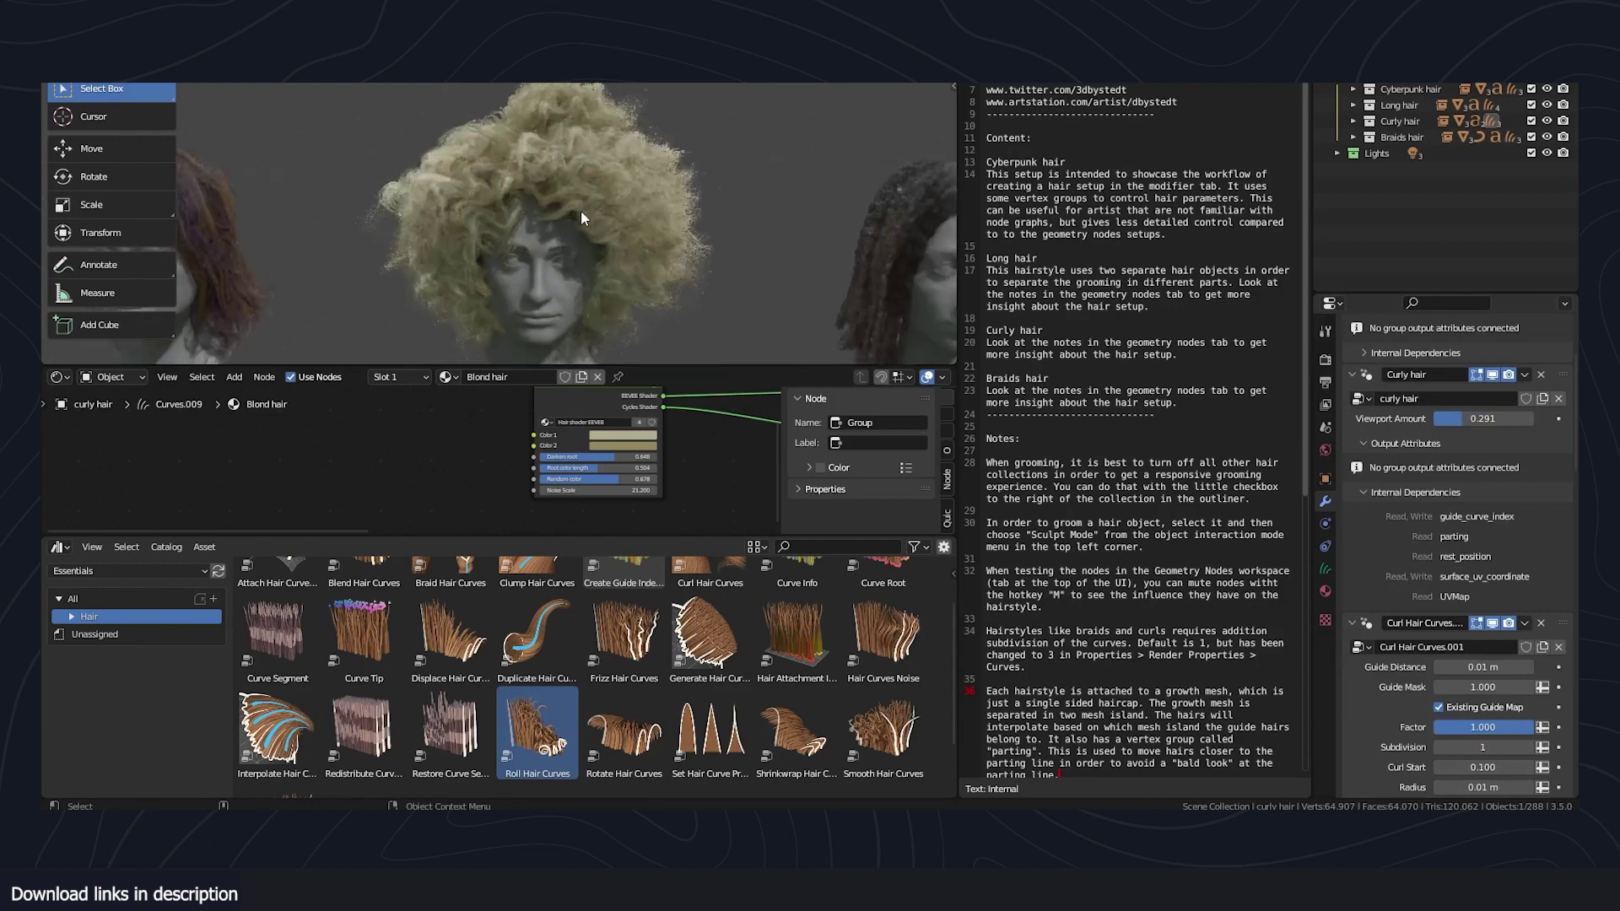
scroll(643, 191, down, 2)
drag(490, 137, 595, 250)
key(slash)
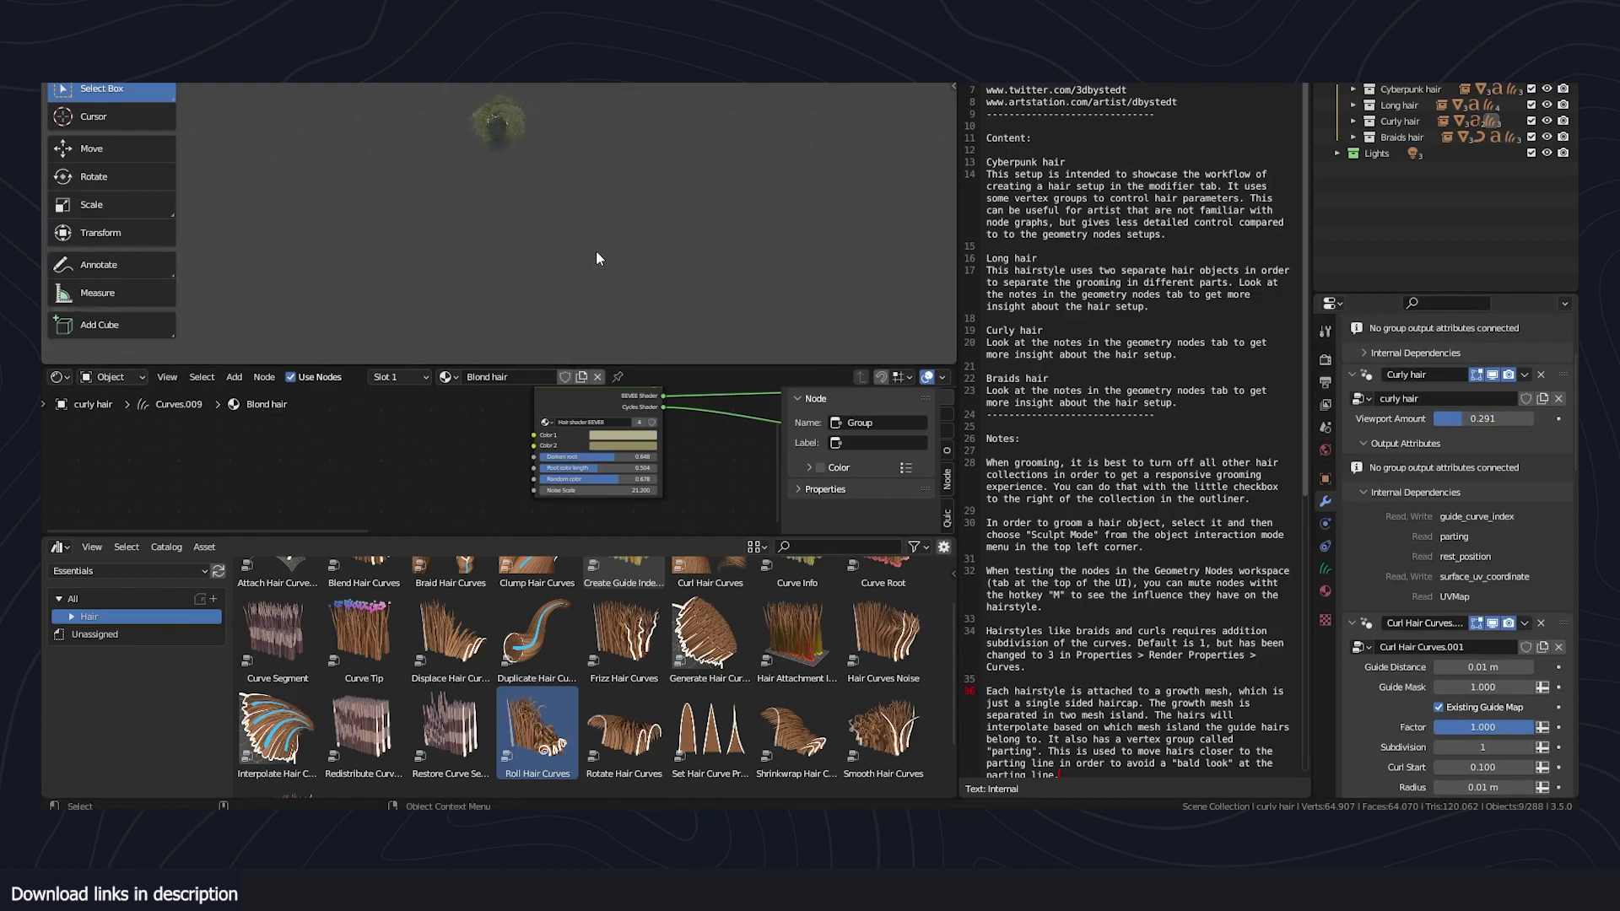
- Frame the isolated bust and set the Curl Hair Curves modifier's Guide Distance to 0.0159 m and Factor to 0.000
key(KP_Decimal)
scroll(596, 251, up, 4)
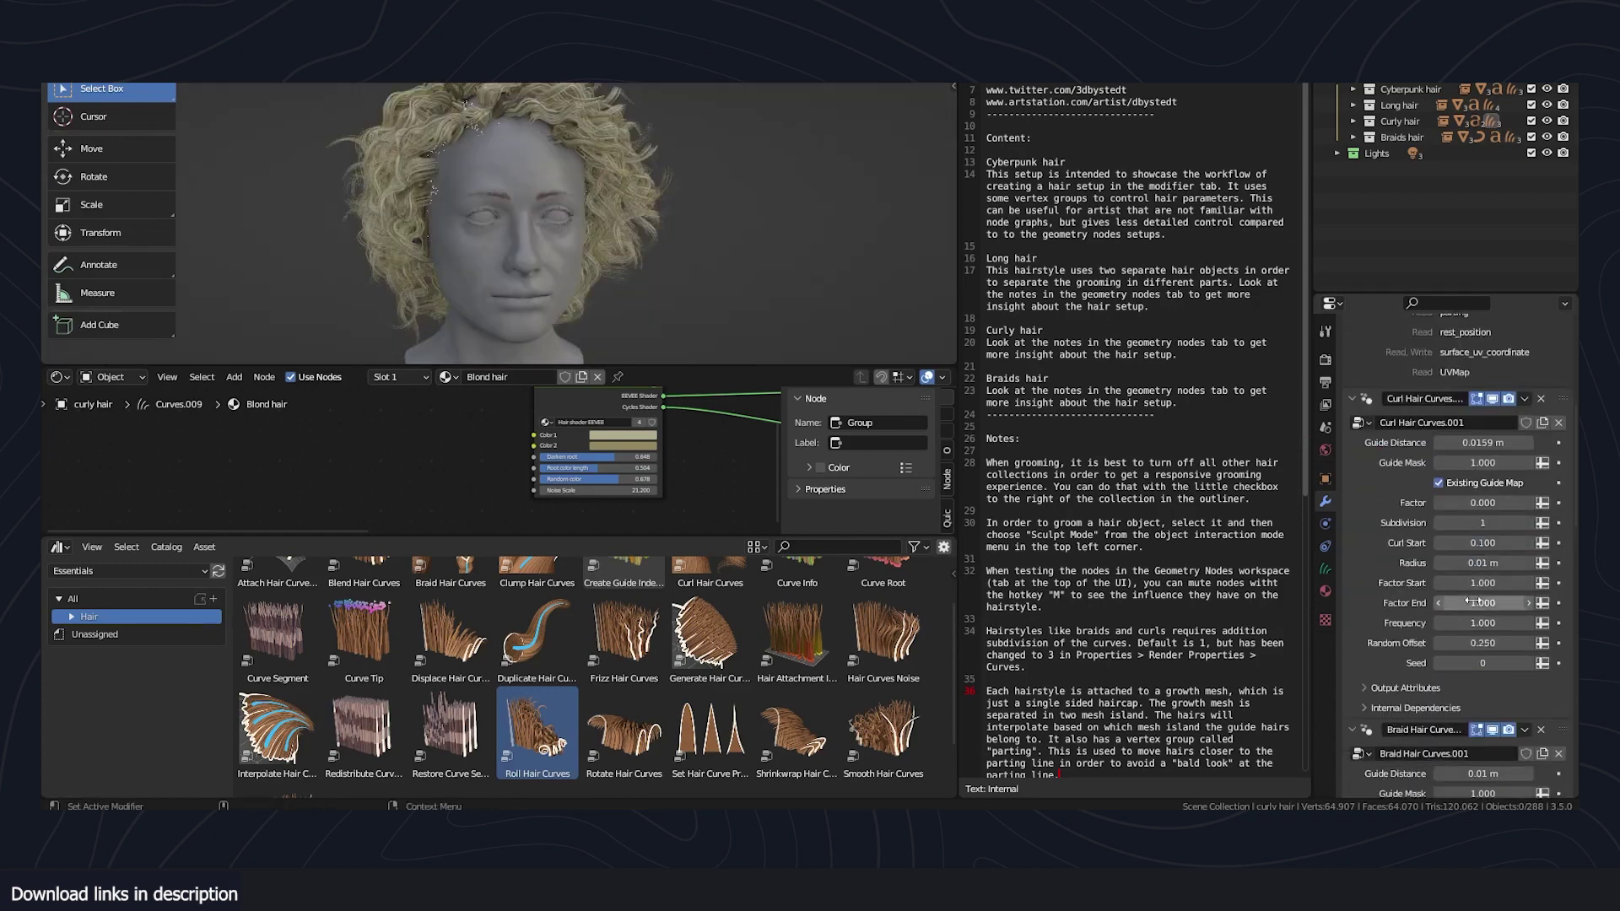
scroll(1487, 499, down, 2)
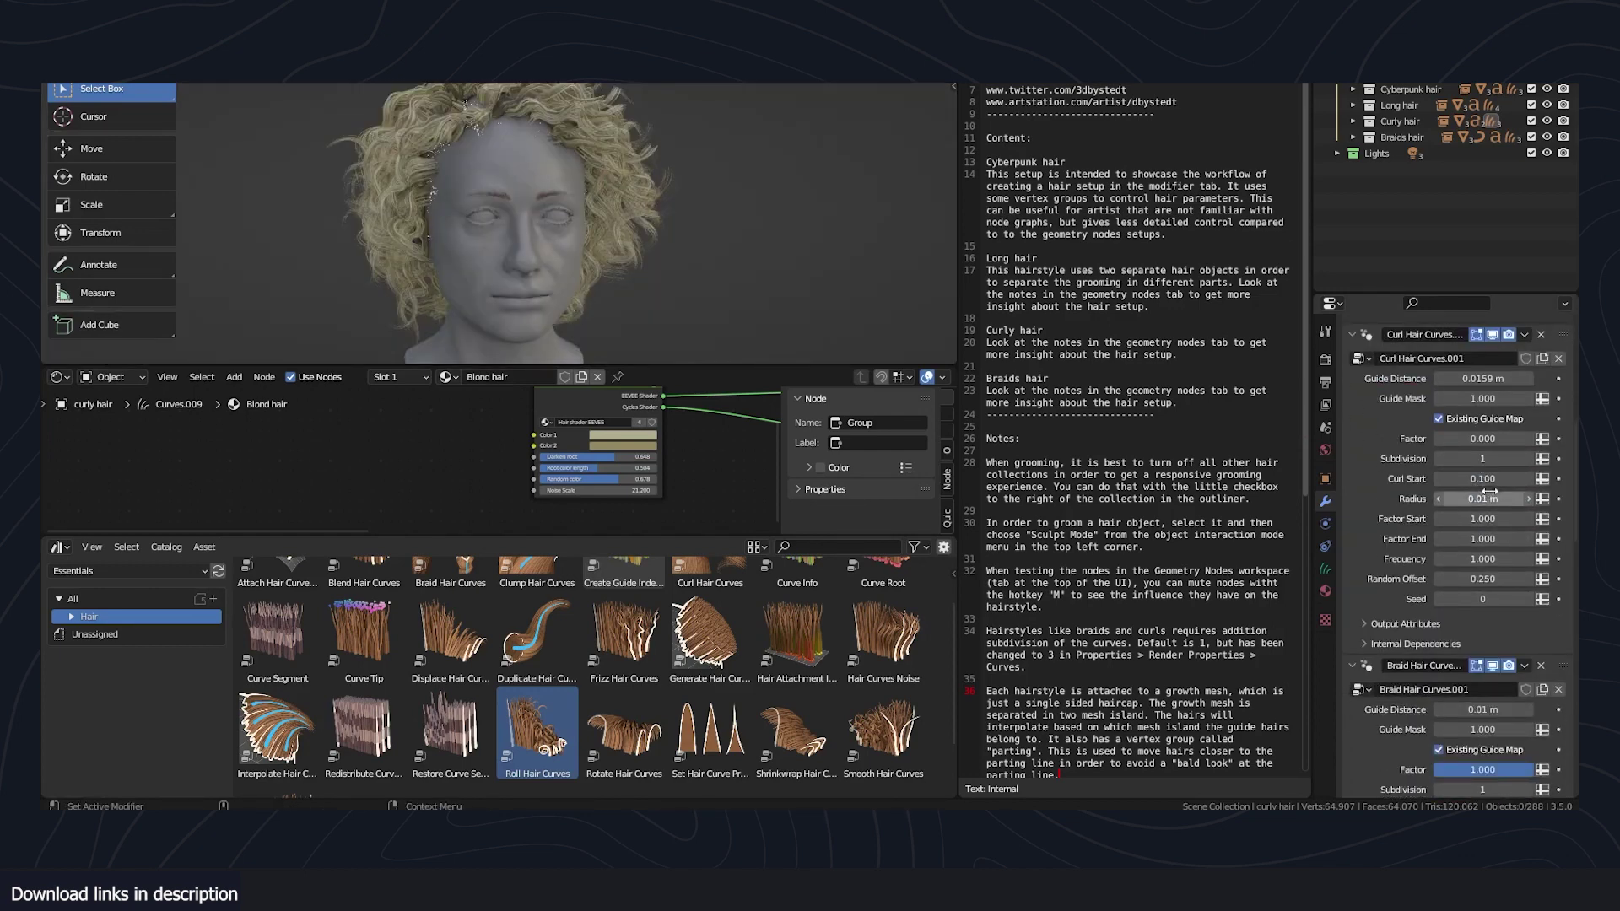
click(1489, 478)
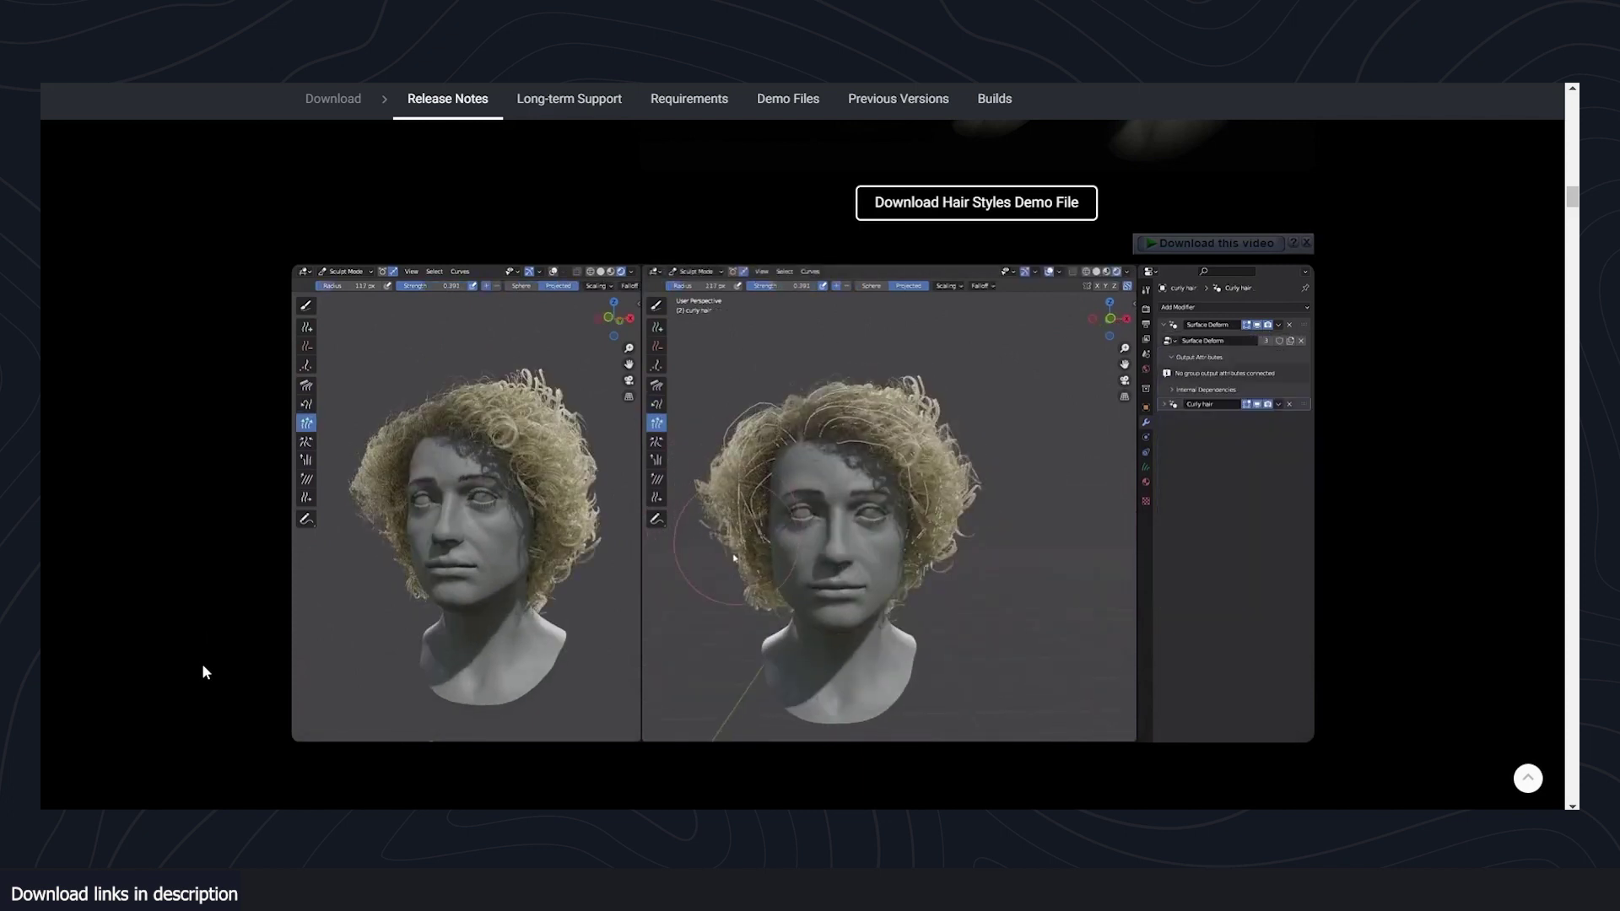
- Examine the hair sculpting video and the Essentials hair assets section in the Blender release notes in the browser
mouse_move(290, 627)
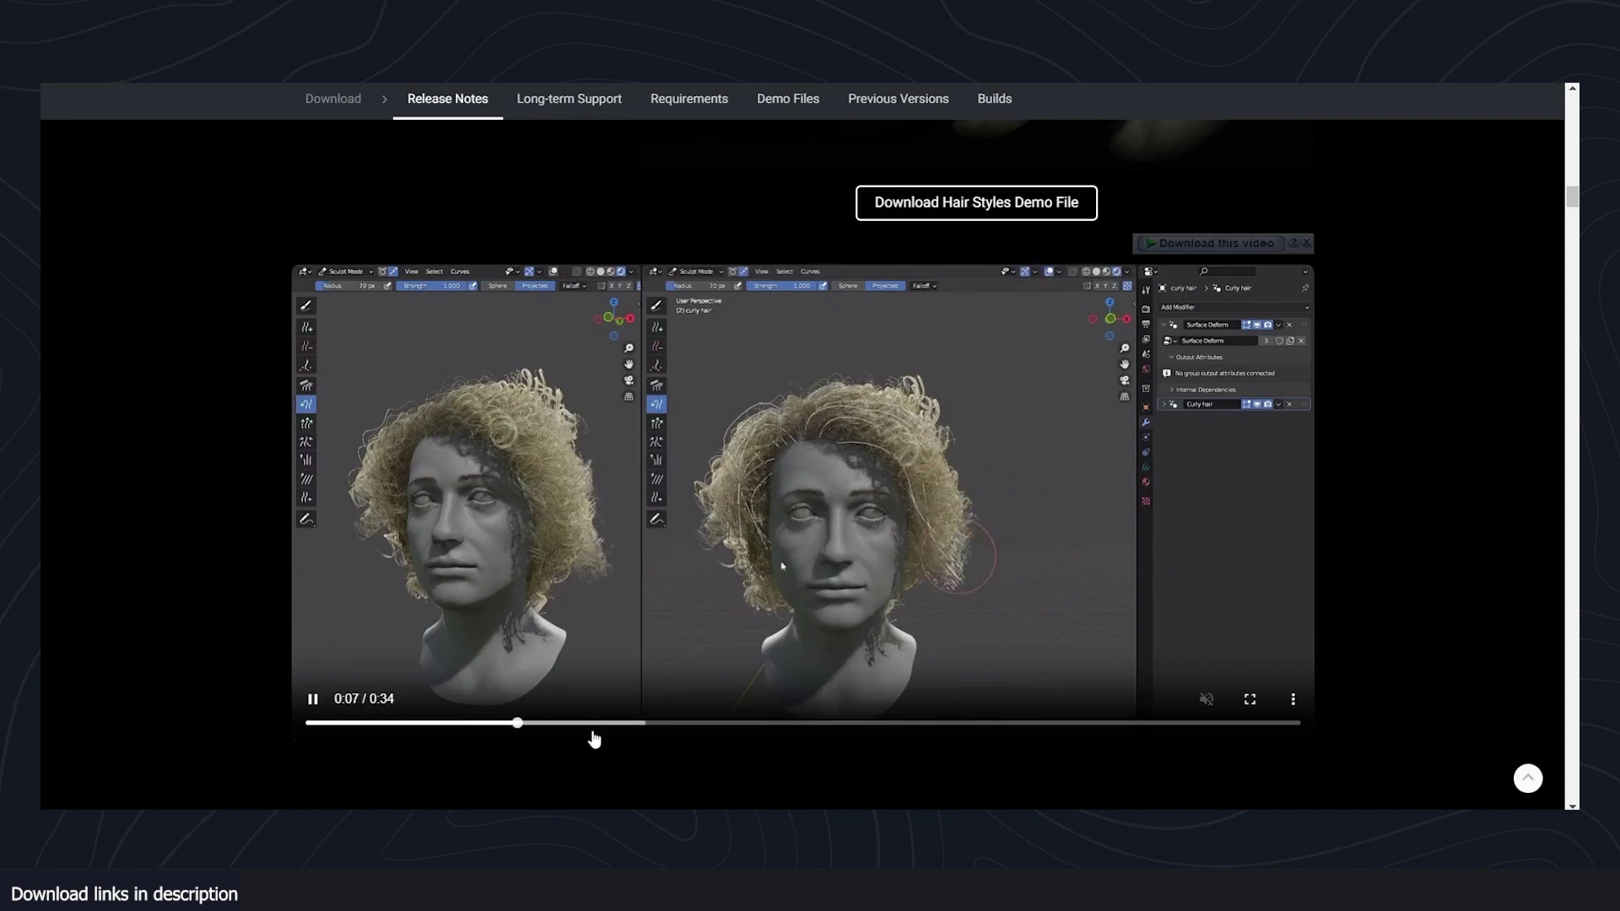
scroll(601, 344, down, 5)
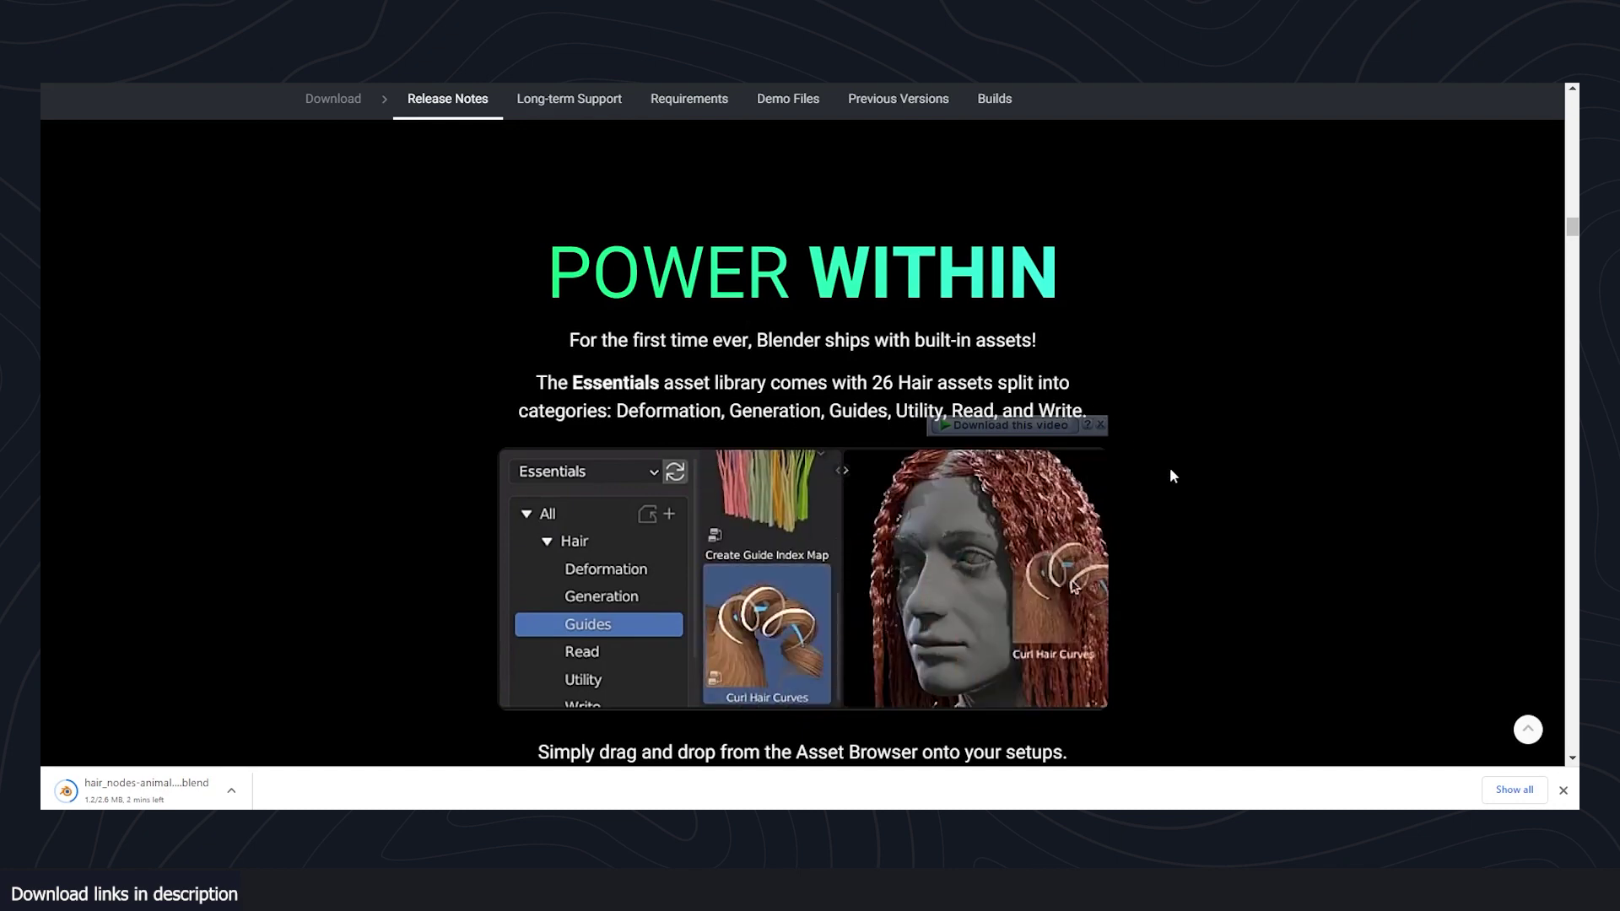
scroll(1166, 492, down, 2)
scroll(1165, 492, down, 1)
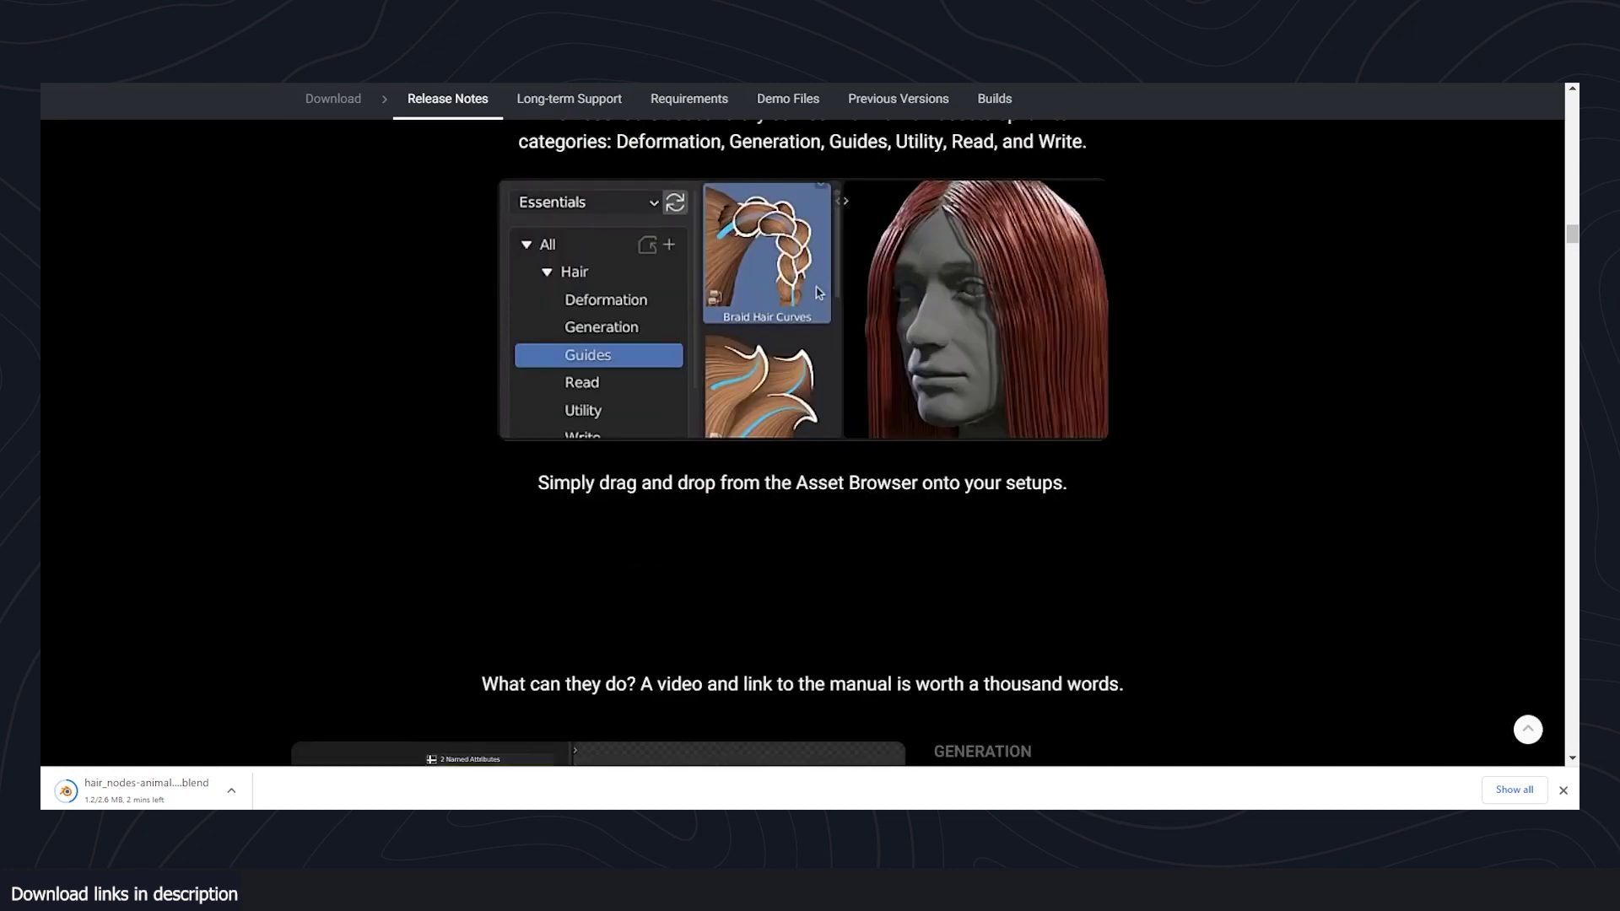
- Switch back to the Blender cube scene and browse the Deformation, Generation and Guides hair asset catalogs
mouse_move(681, 806)
click(578, 751)
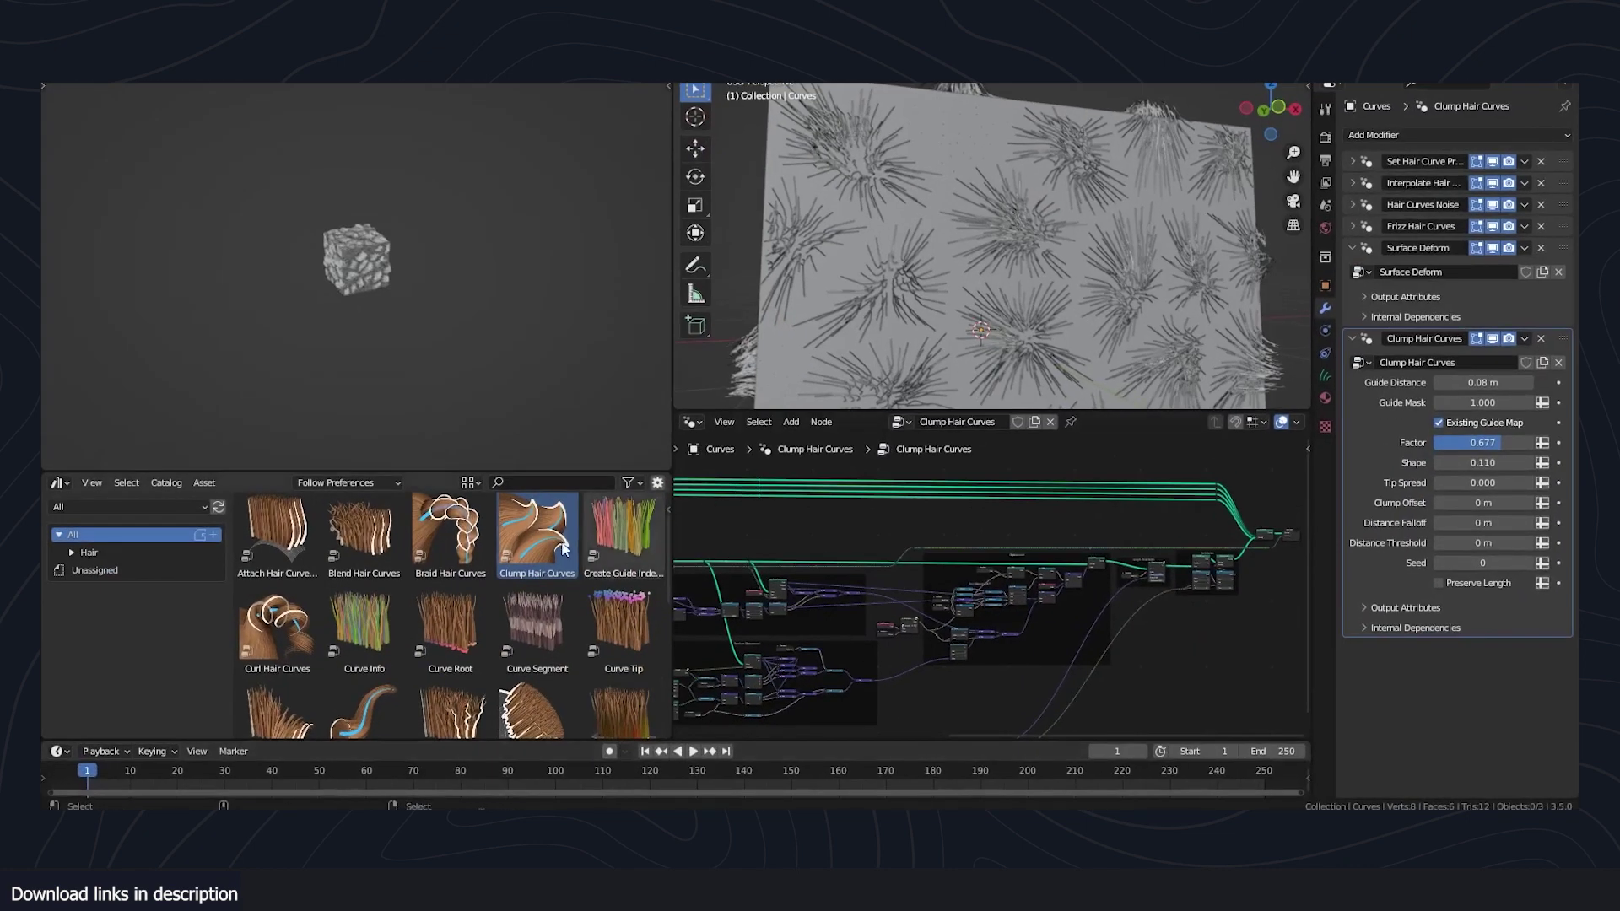
scroll(339, 581, down, 1)
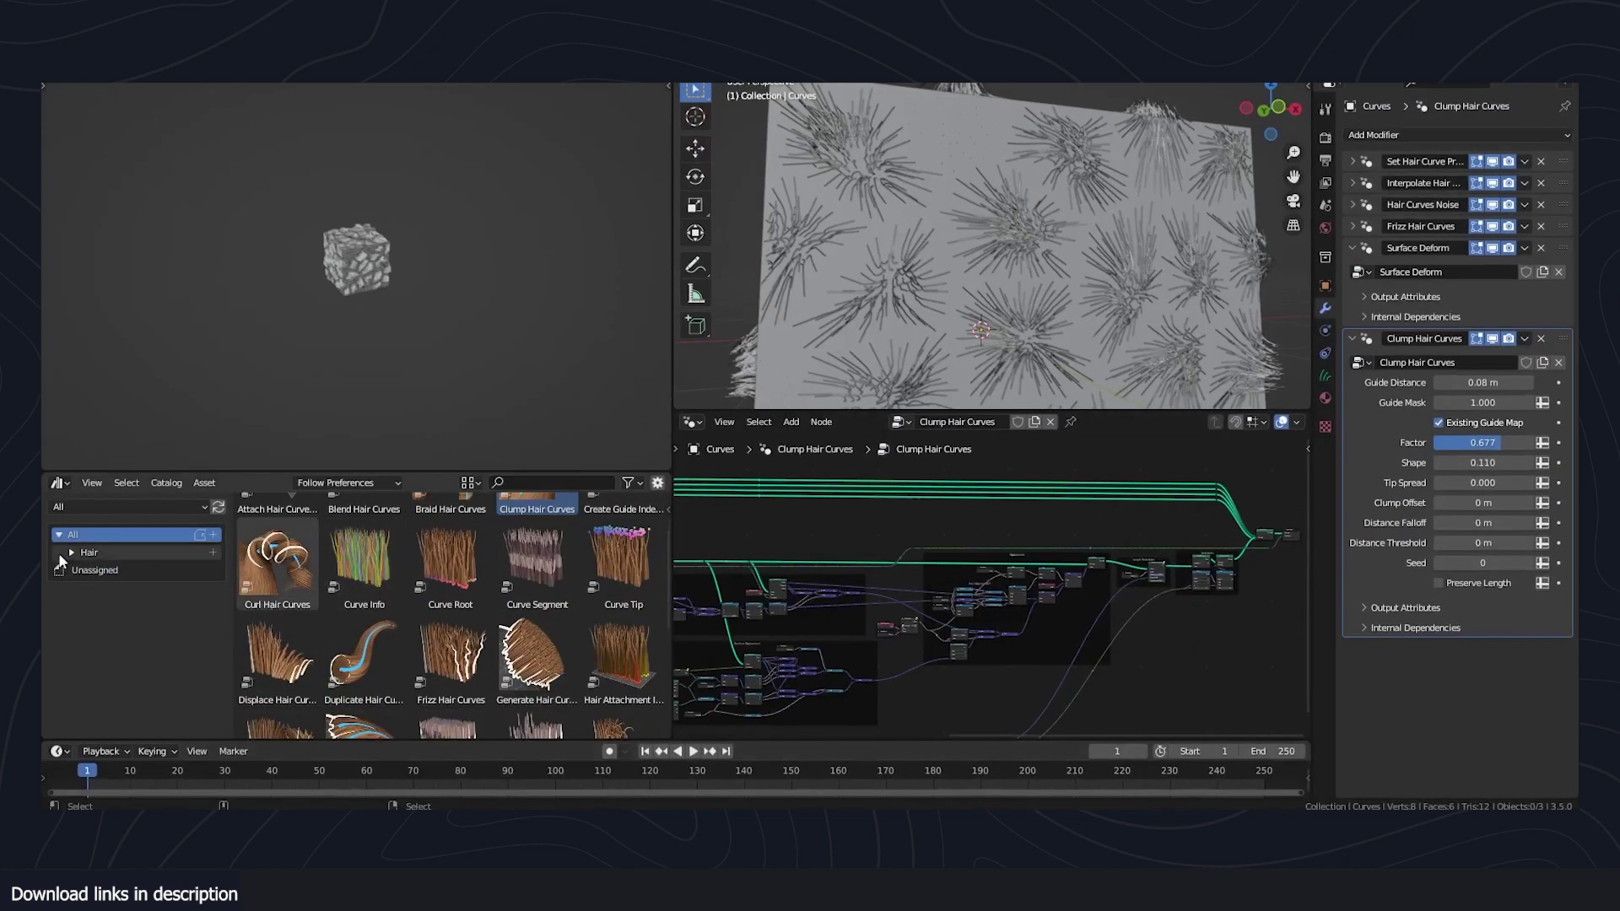
click(73, 553)
click(101, 569)
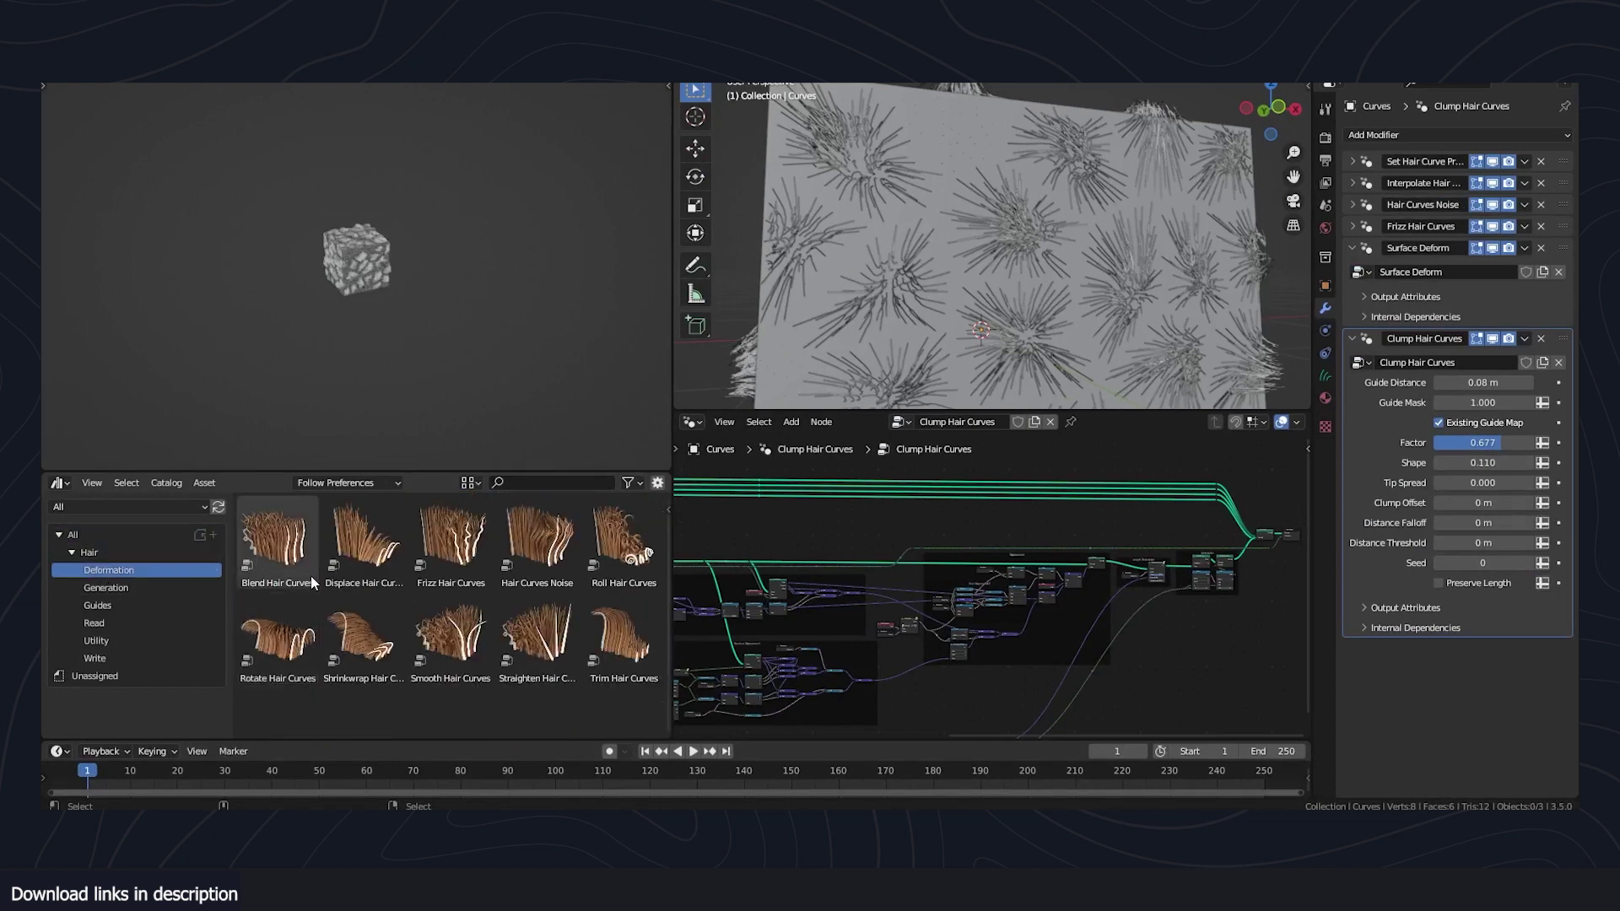
click(129, 589)
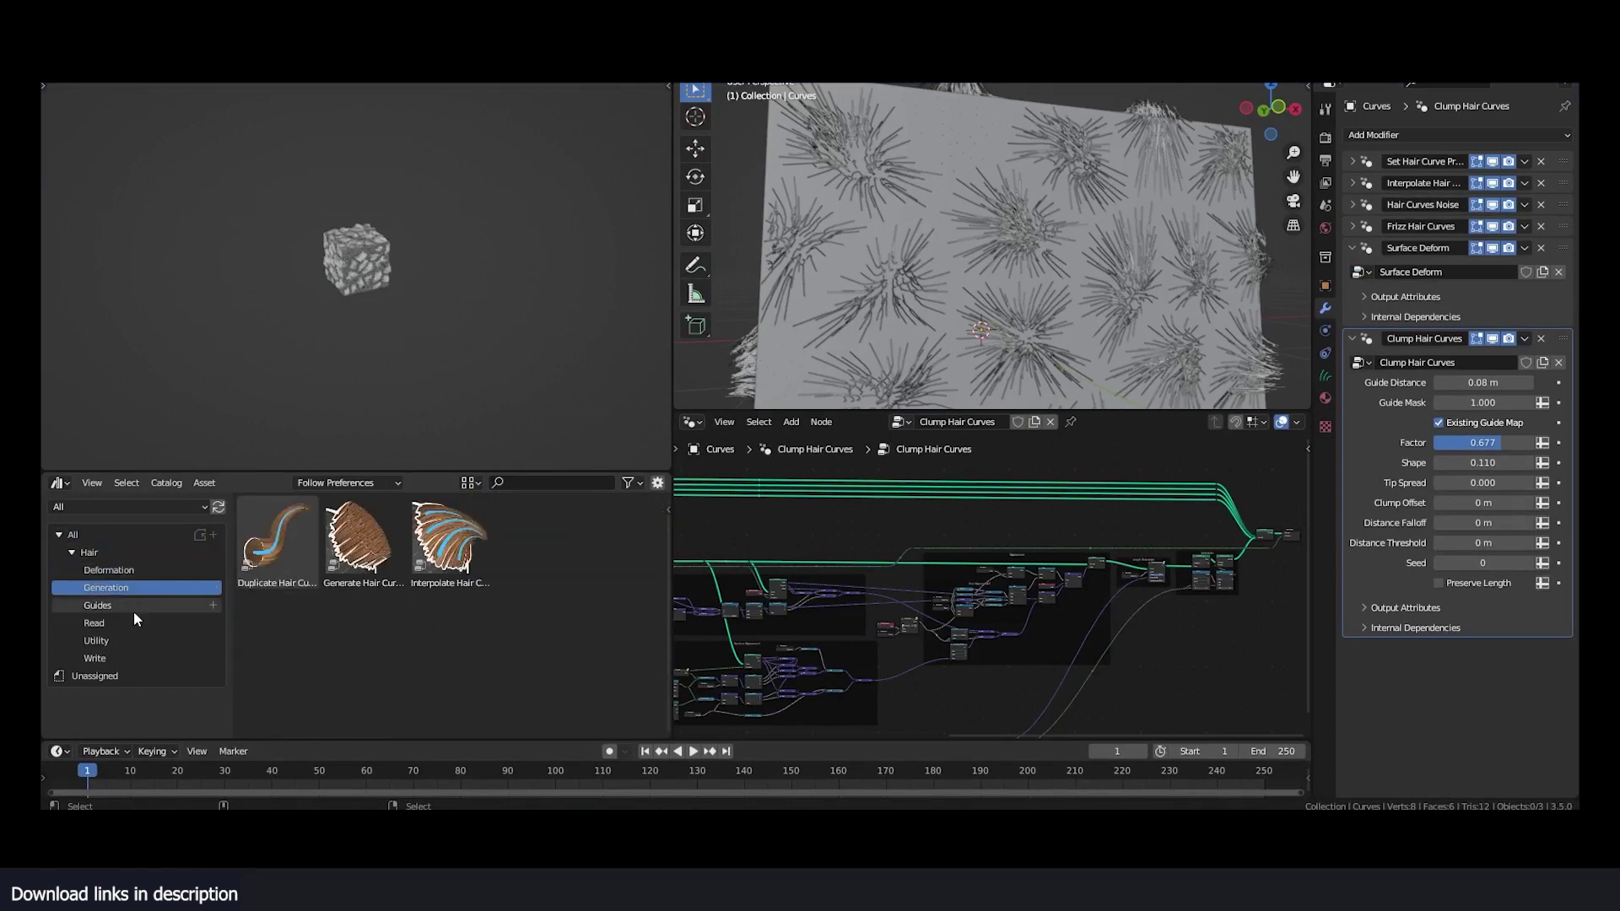
click(133, 604)
- Delete the cube and its fur curves from the scene
click(959, 265)
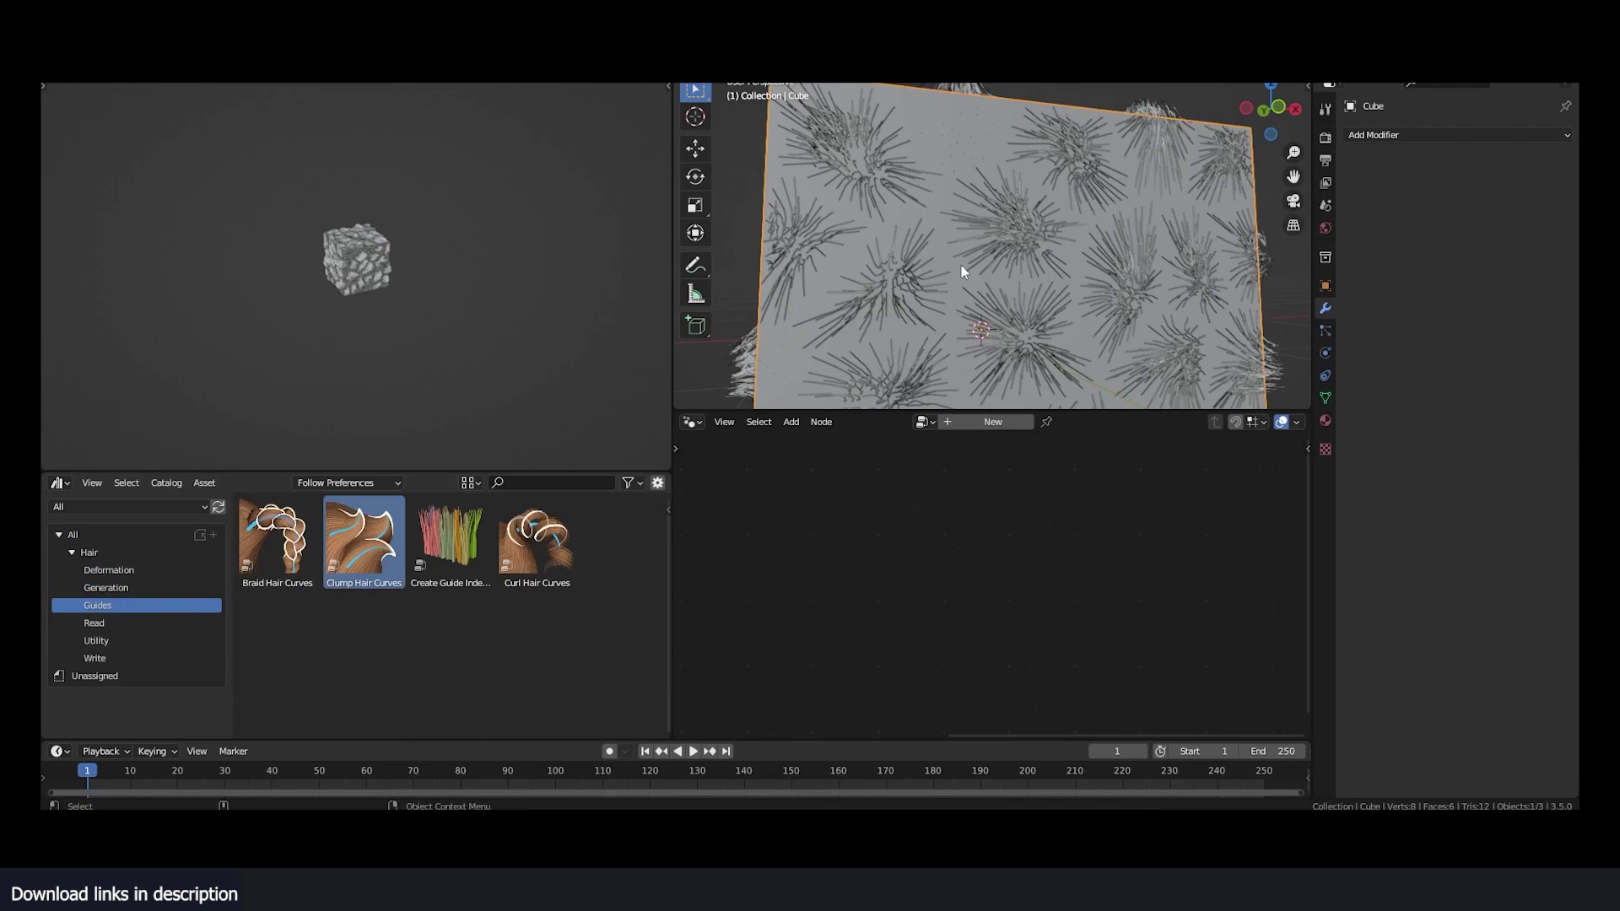
key(Delete)
click(986, 120)
key(Delete)
- Add a Monkey mesh at the scene's center
middle_drag(978, 203, 958, 255)
key(shift+a)
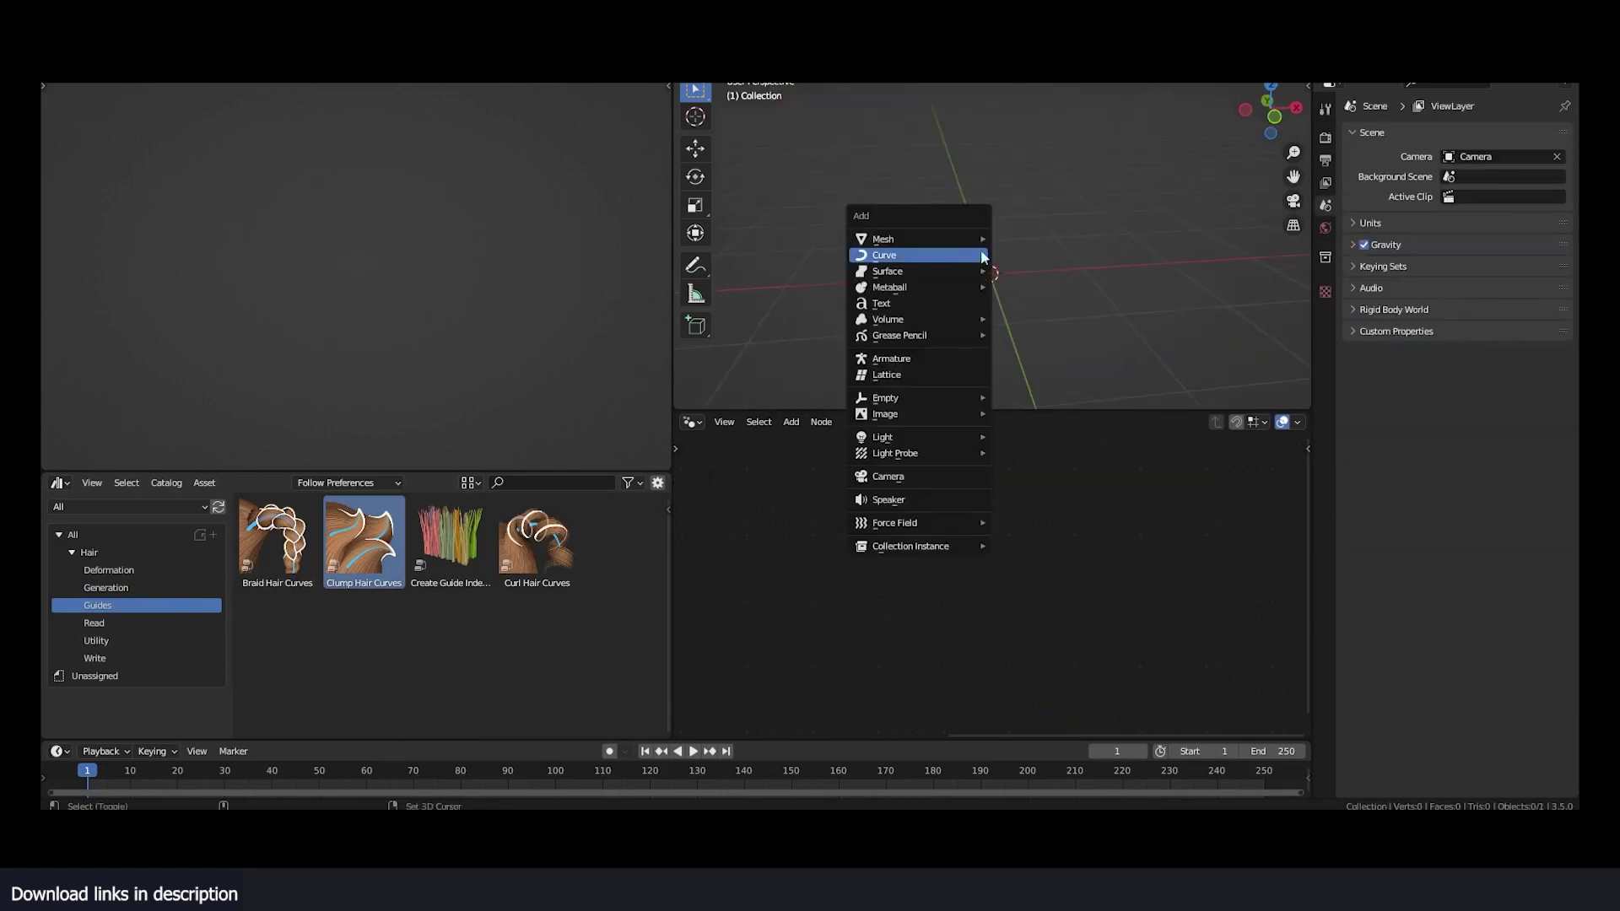
mouse_move(944, 243)
click(1065, 379)
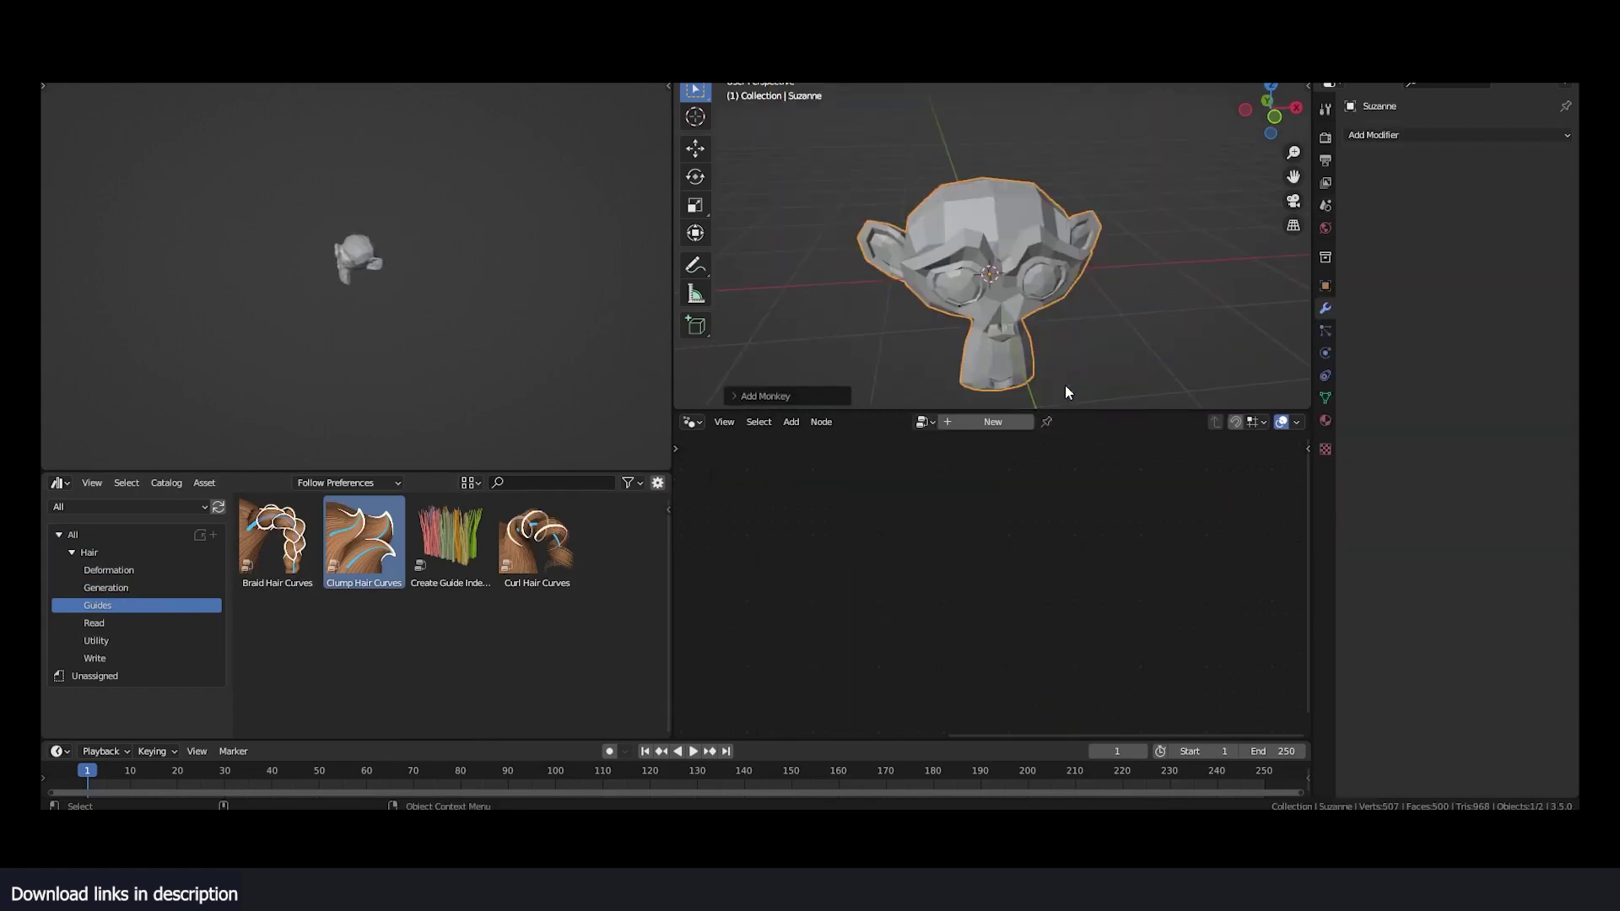
shift+middle_drag(1012, 258, 995, 229)
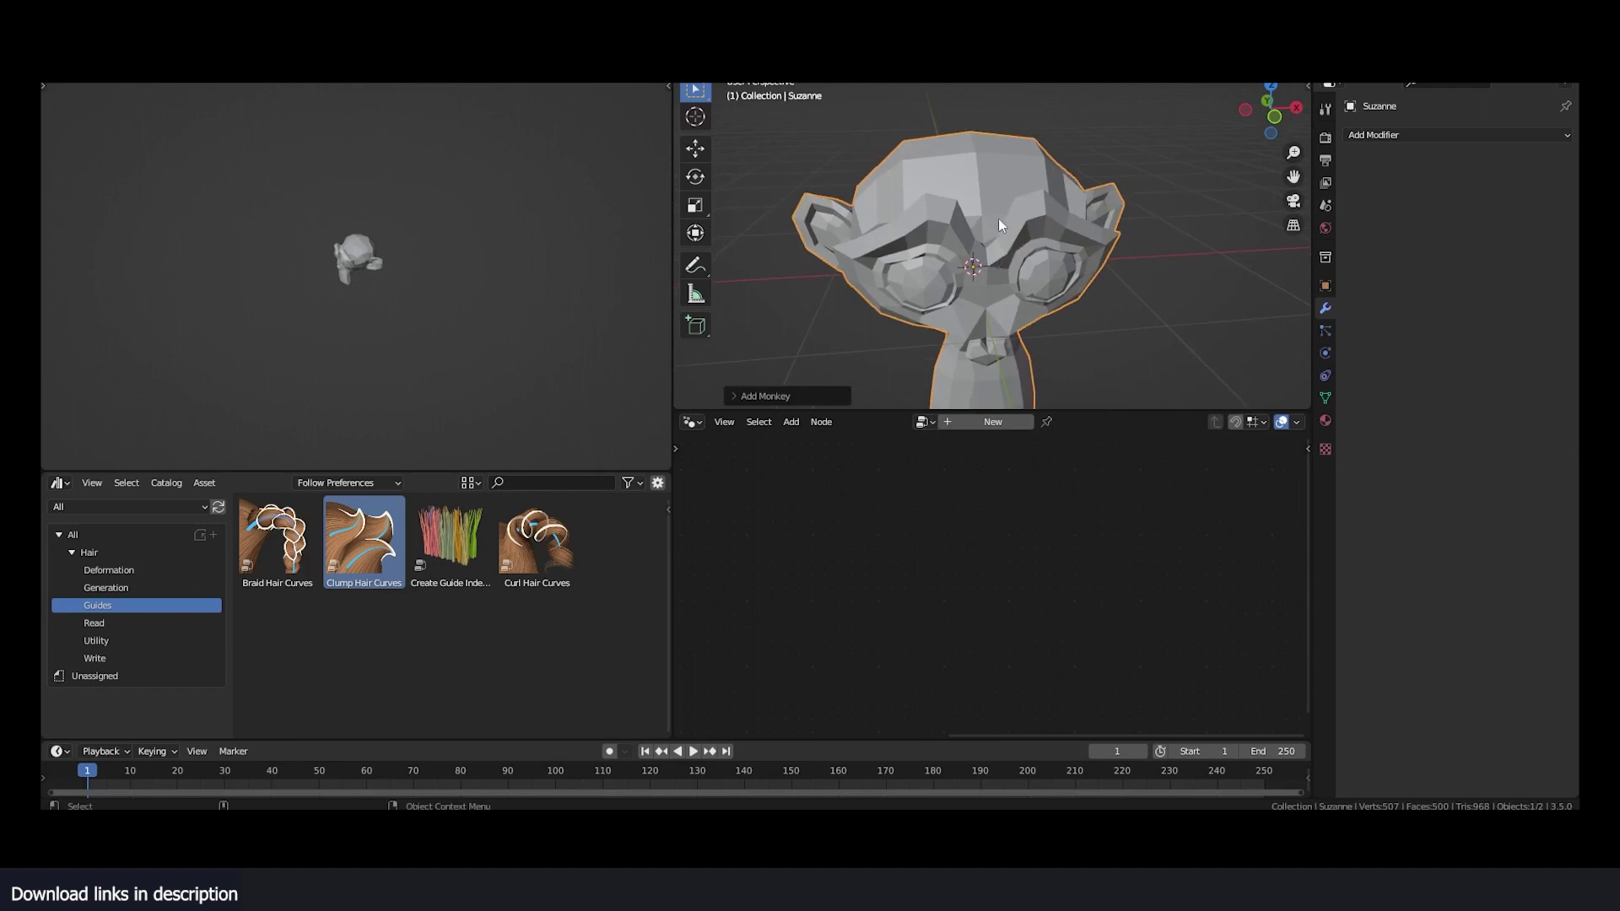
- Add Fur curves to the monkey head and inspect the fur from another angle
key(shift+a)
mouse_move(1001, 221)
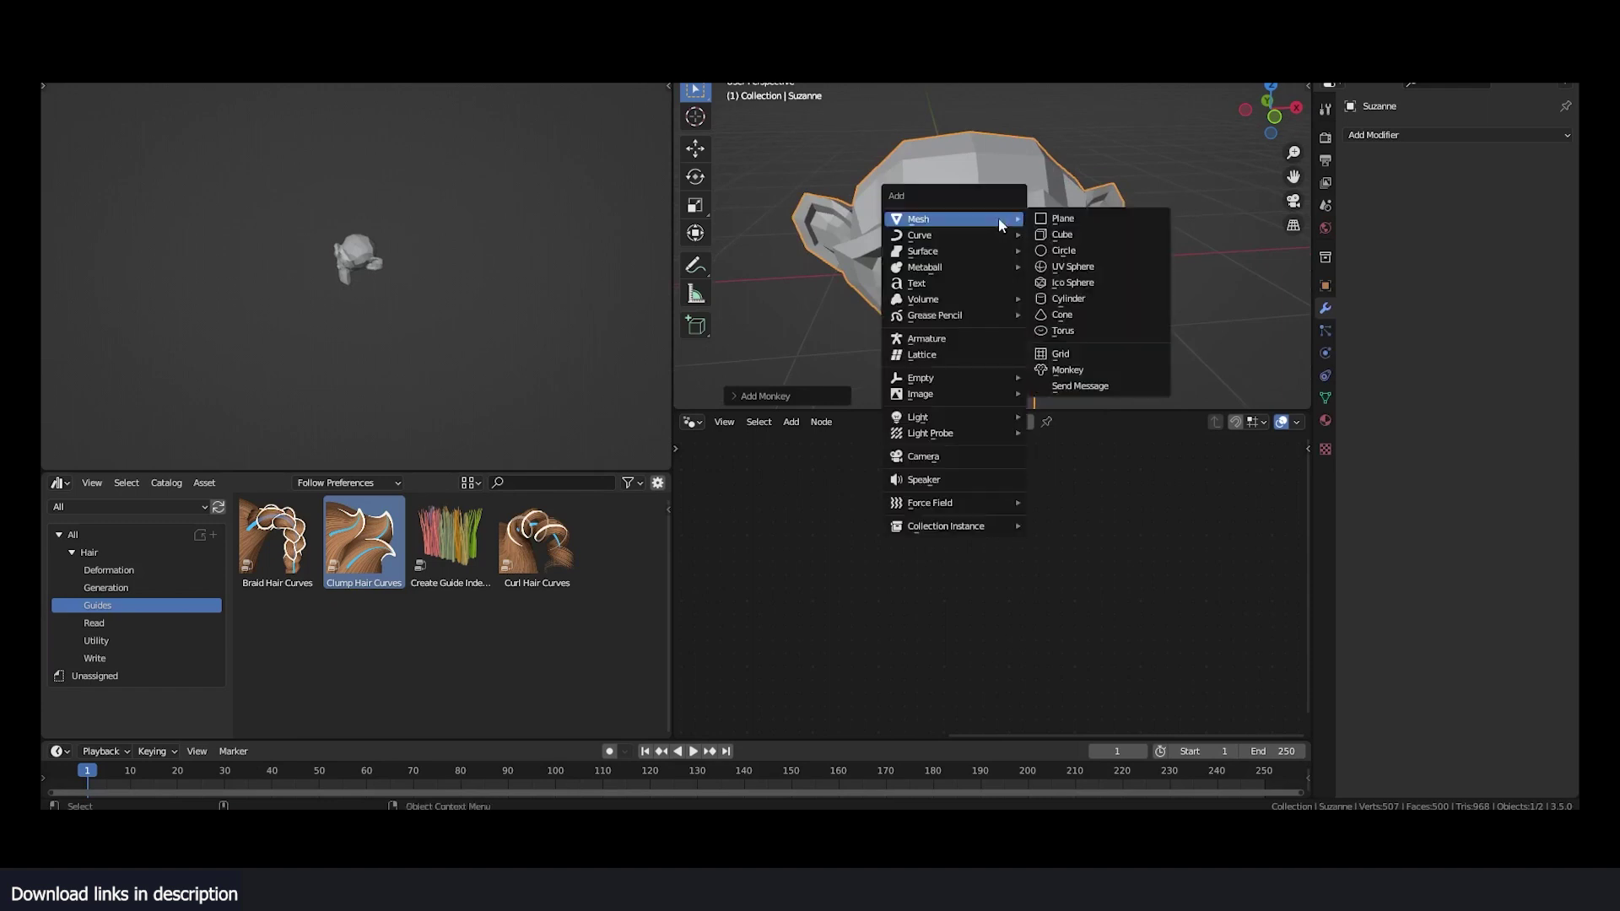
mouse_move(952, 238)
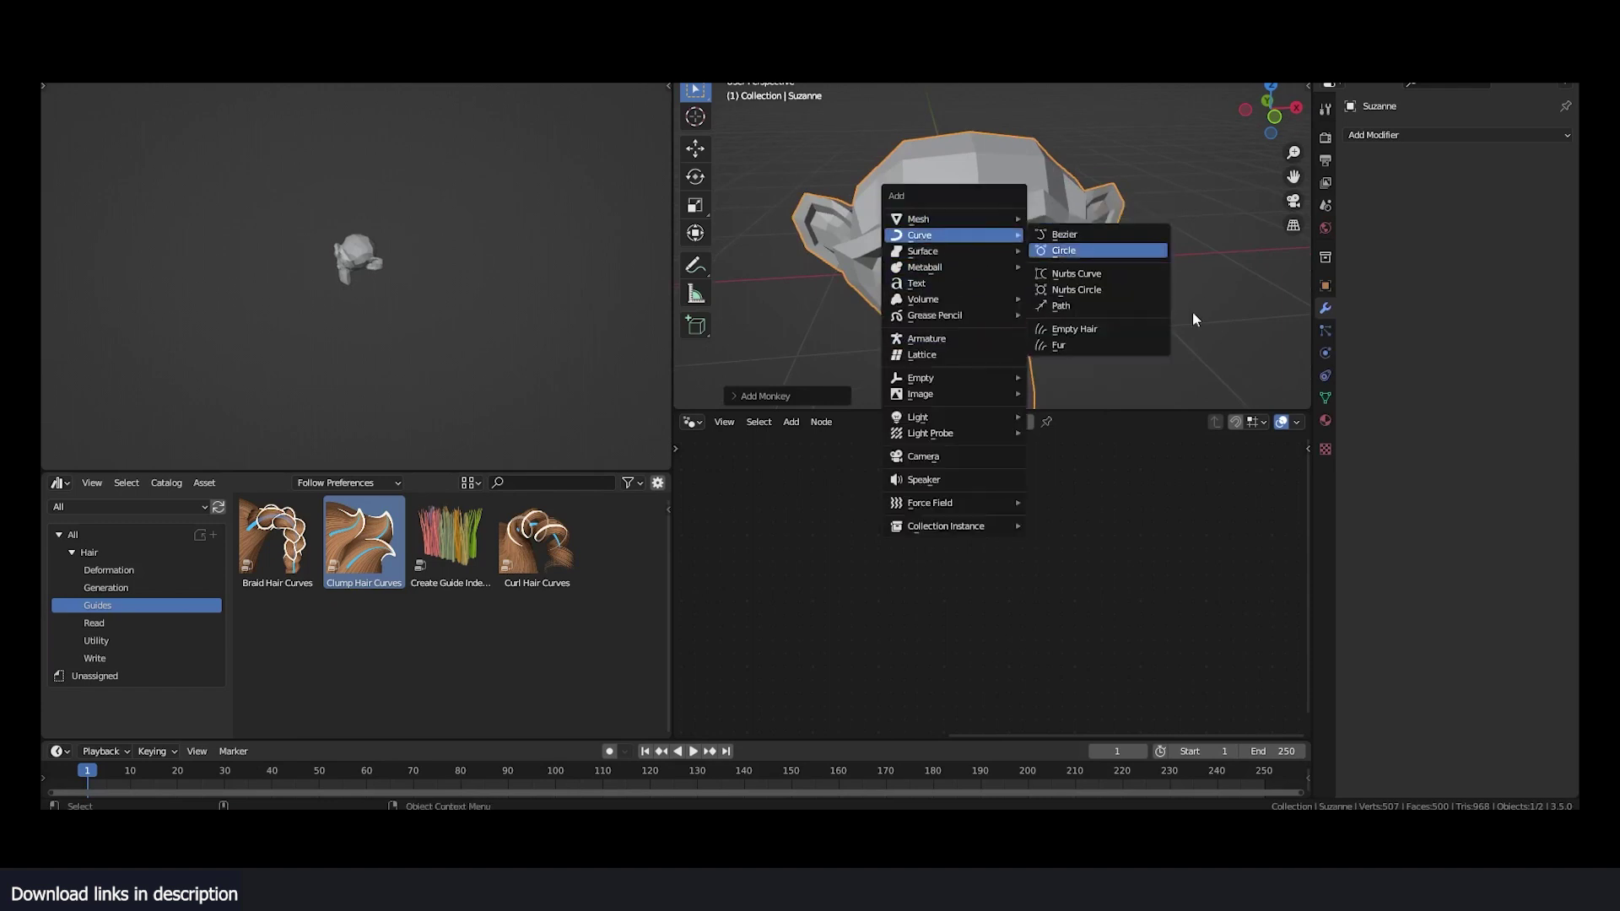
click(1101, 346)
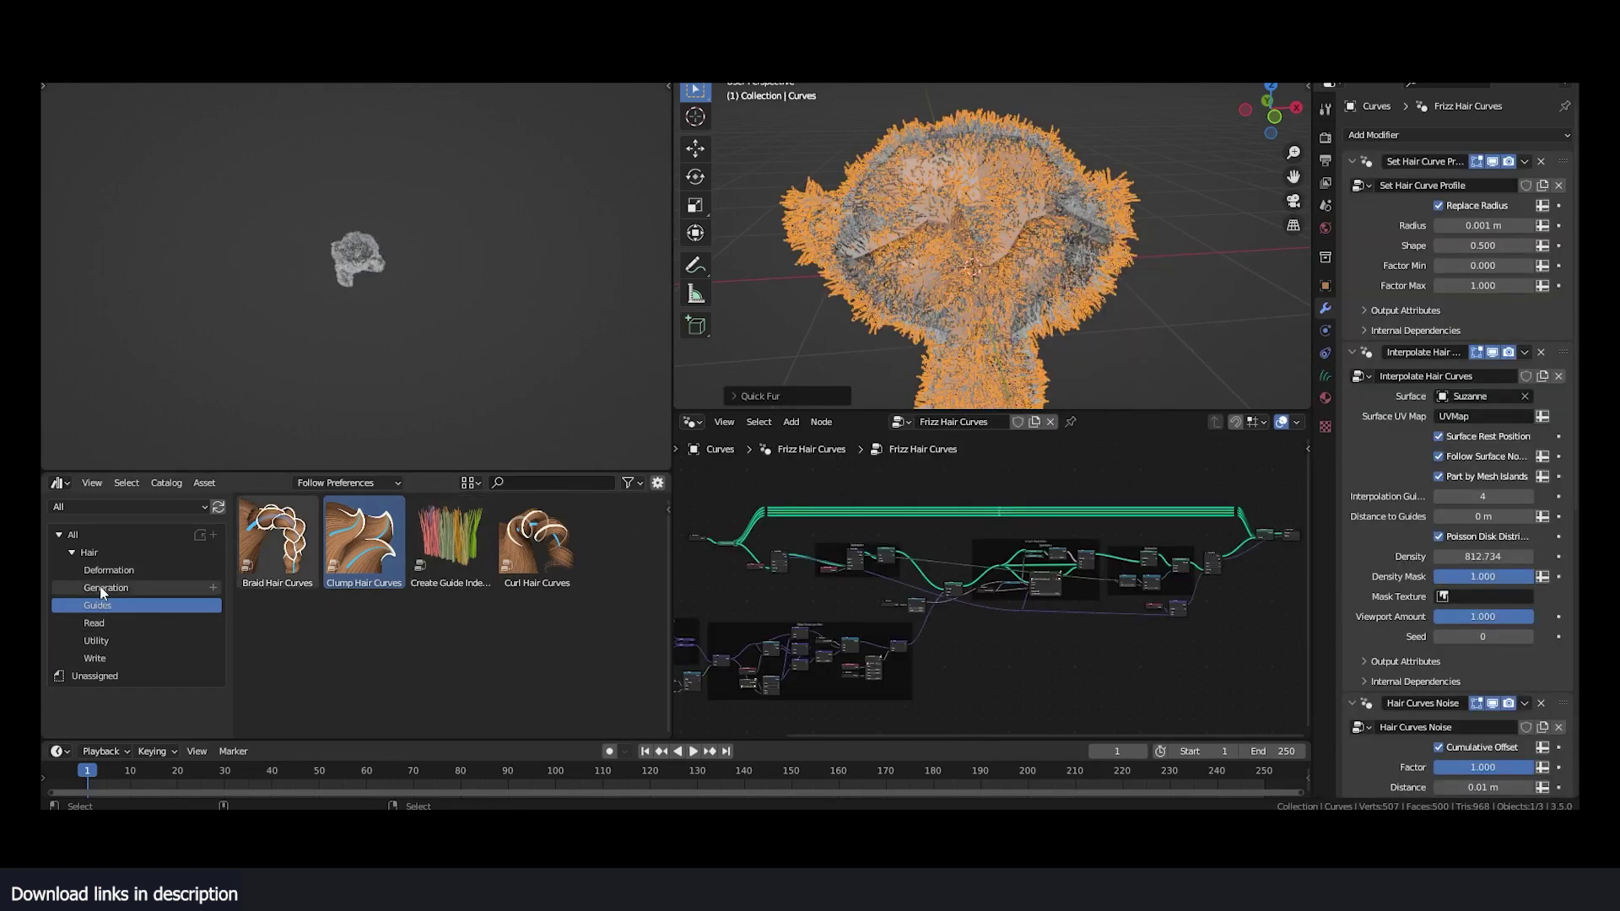
middle_drag(999, 275, 949, 277)
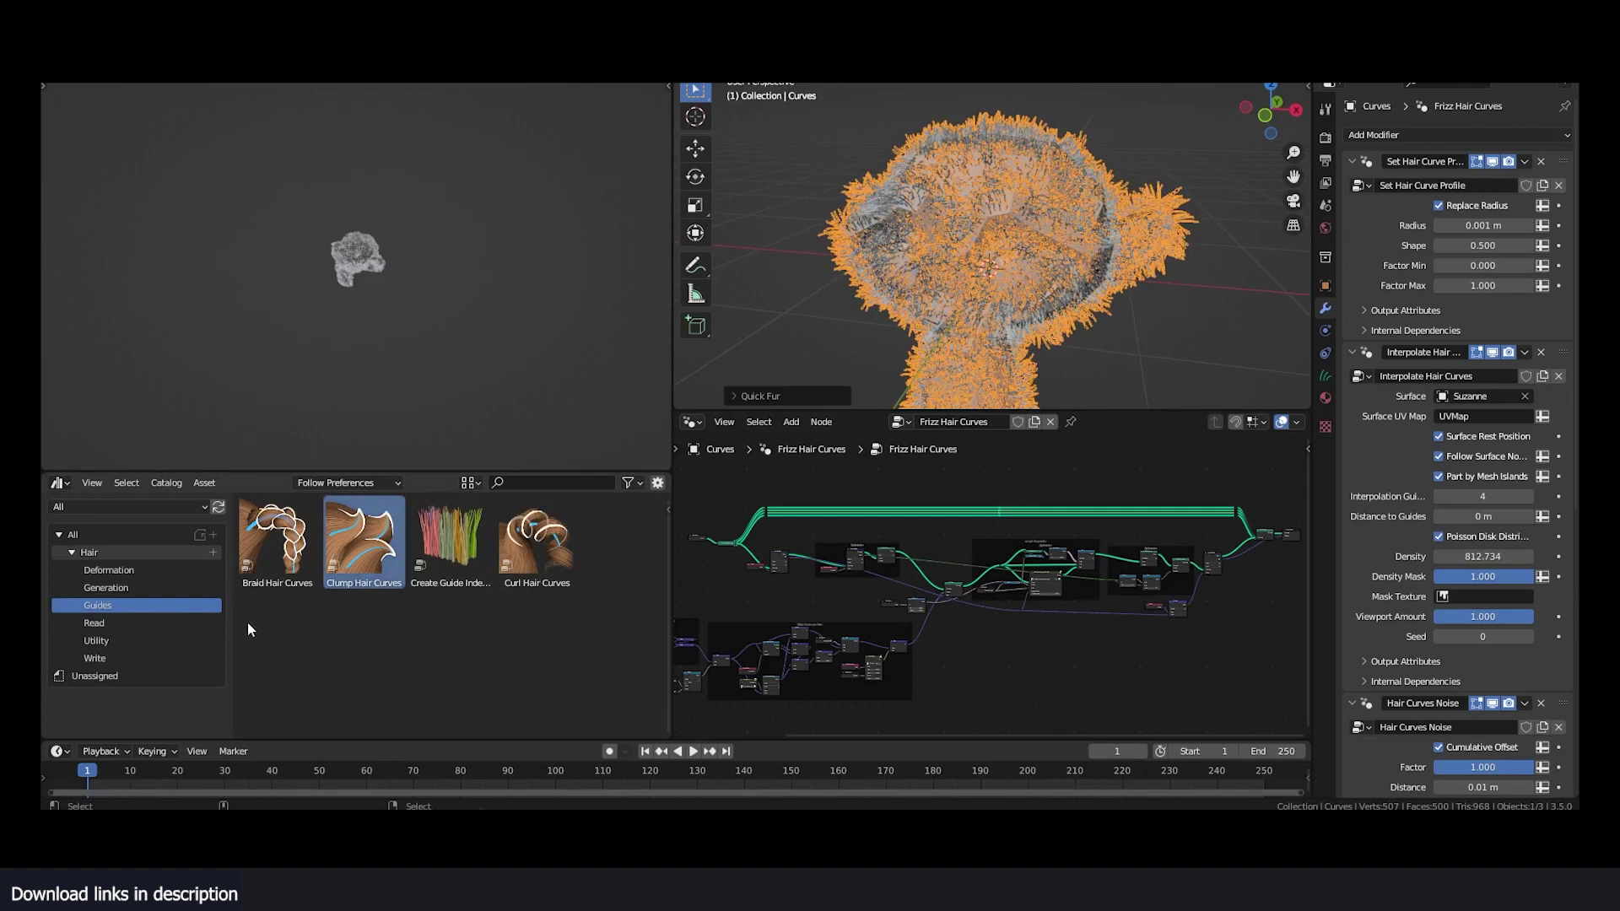
- Apply the Clump Hair Curves asset to the monkey's fur and inspect the clumps up close
drag(364, 540, 1060, 216)
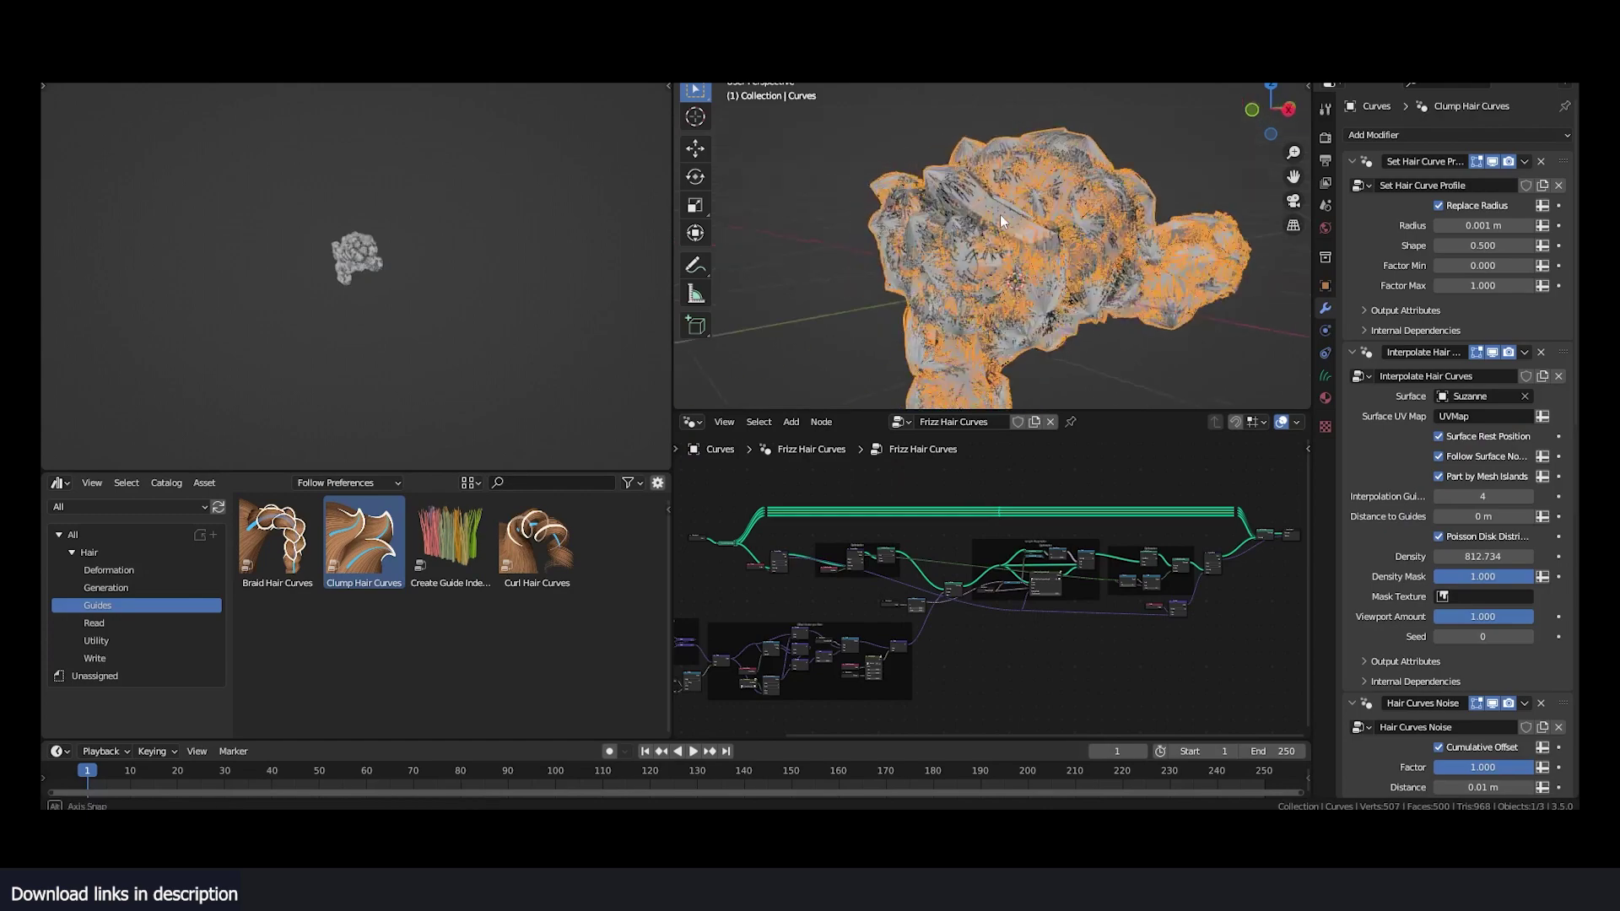
middle_drag(1112, 196, 1031, 171)
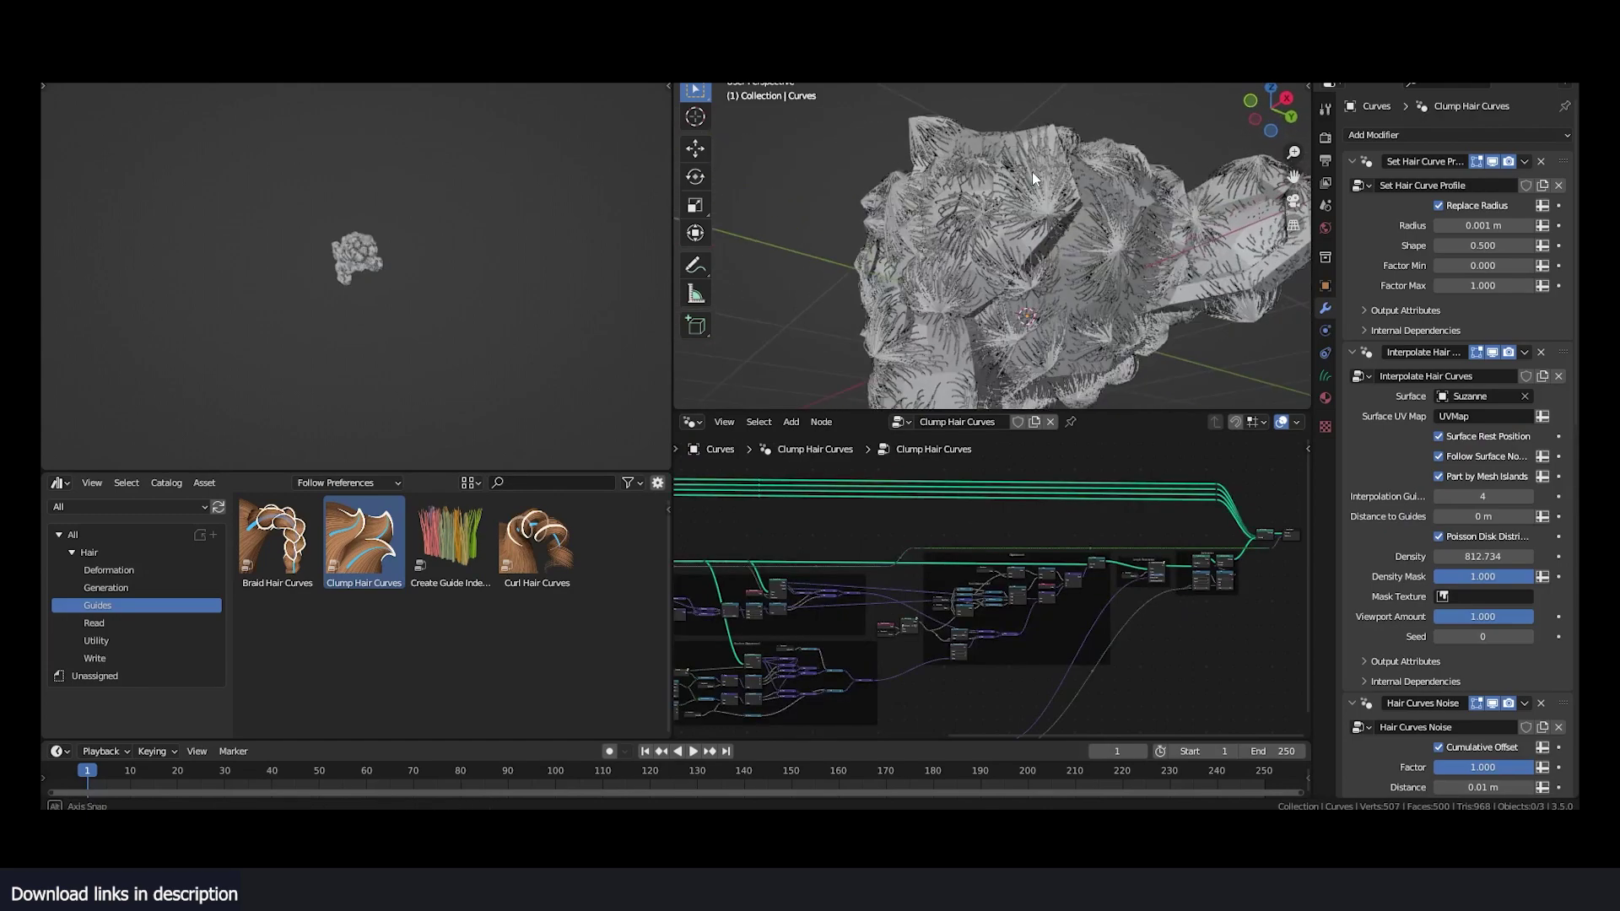
click(309, 533)
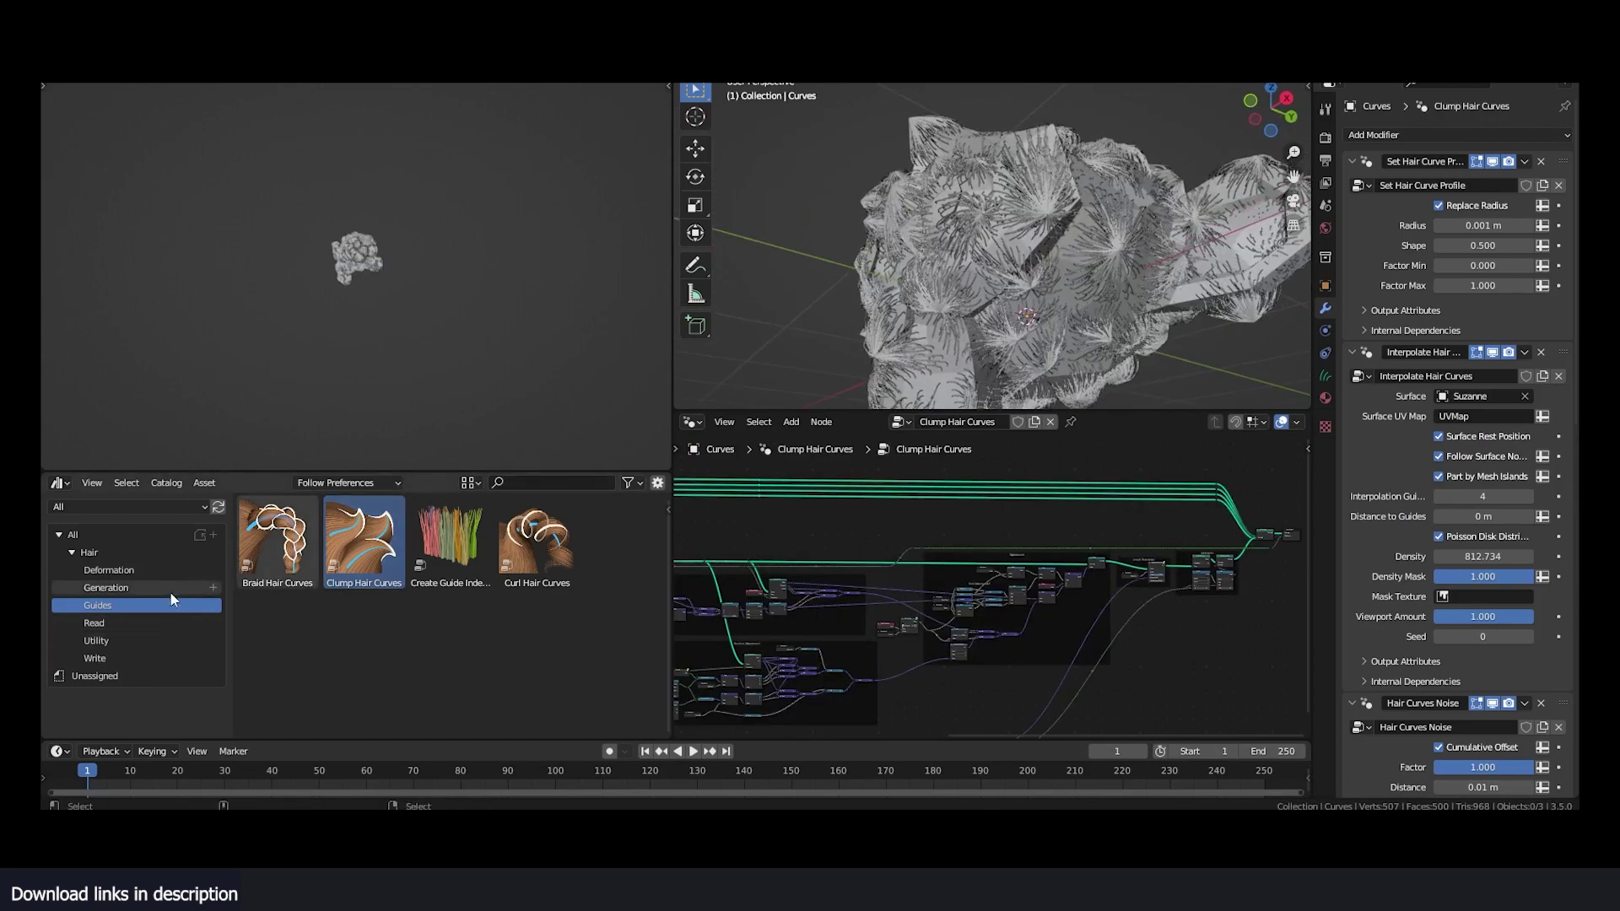
- Show the Read catalog, try a Curve Info node in the Clump Hair Curves node tree, and delete it
click(116, 622)
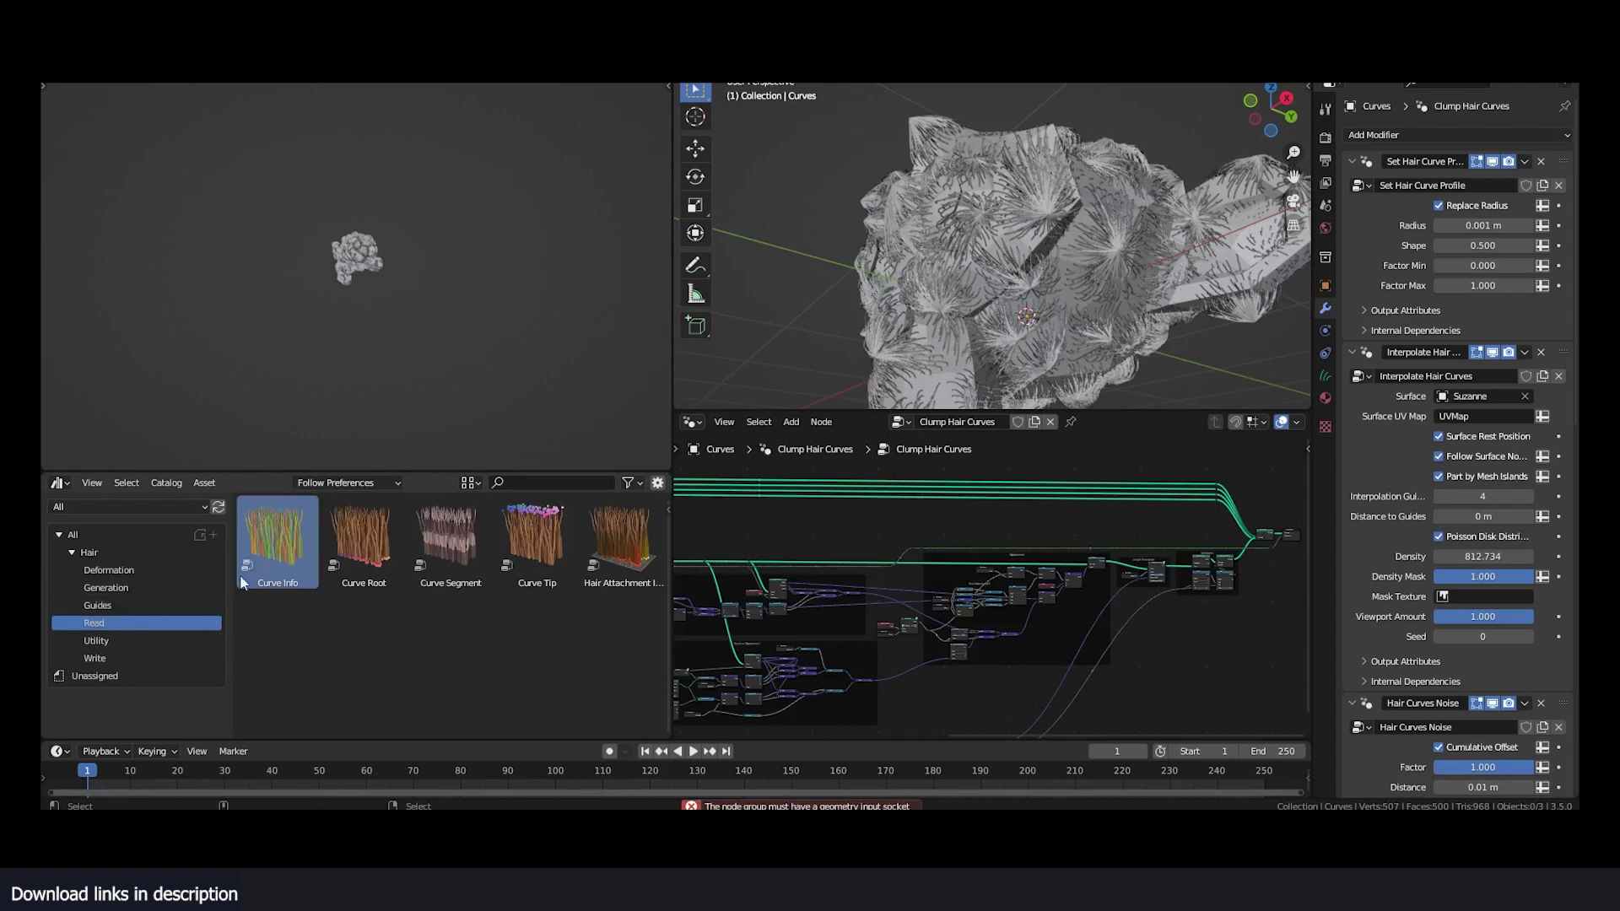
drag(274, 548, 1164, 658)
middle_drag(1074, 636, 901, 599)
scroll(984, 625, up, 16)
middle_drag(962, 658, 940, 535)
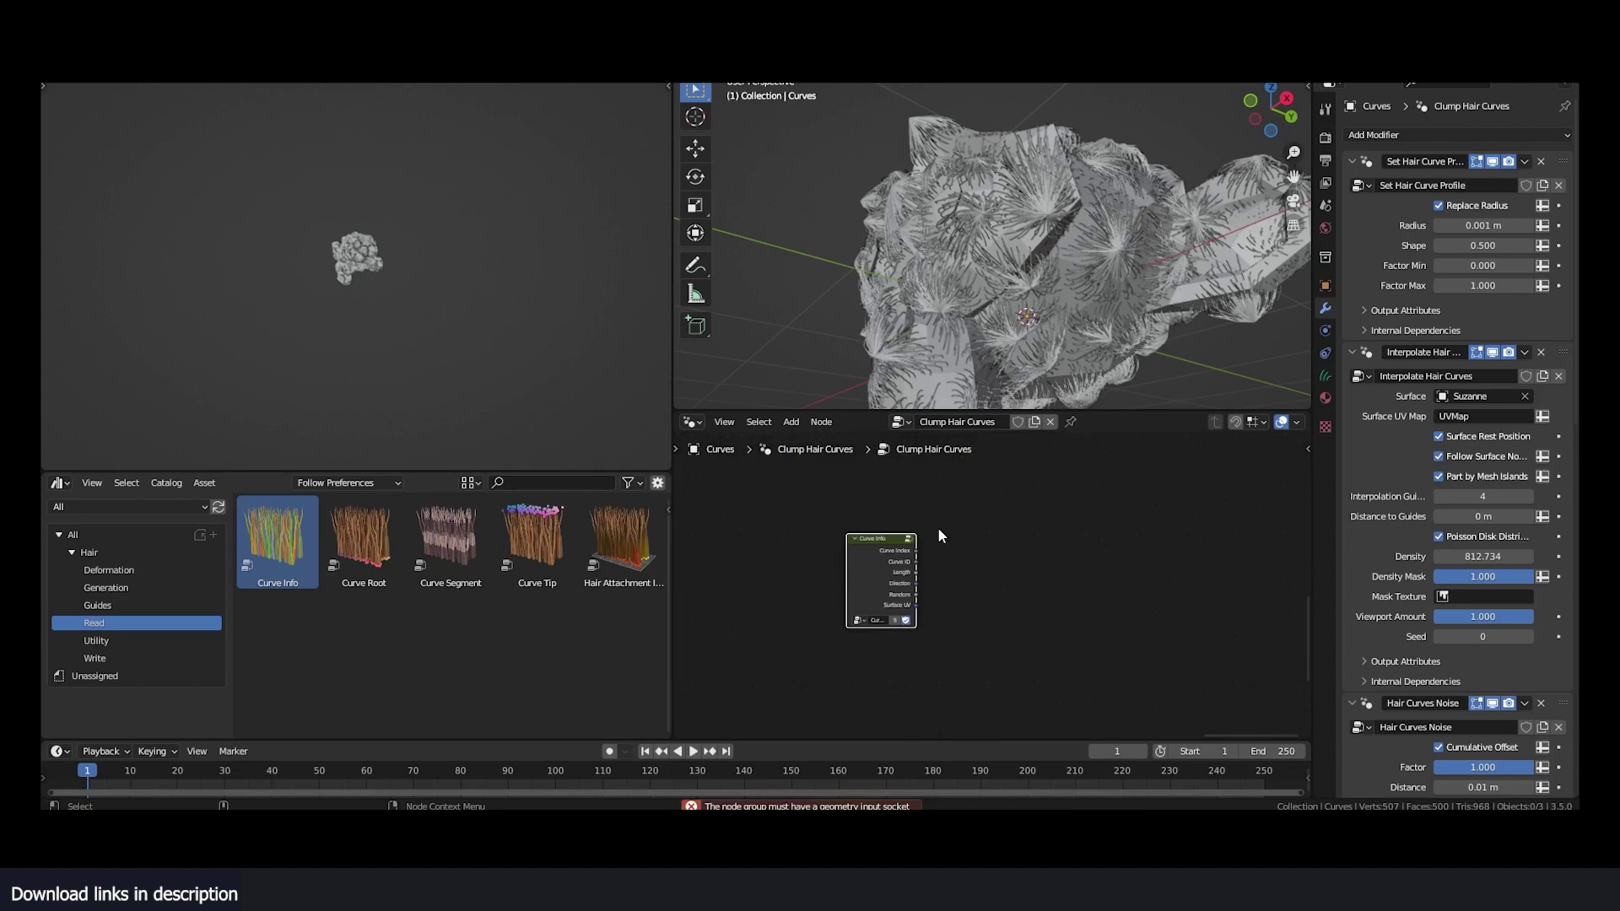
scroll(932, 540, up, 7)
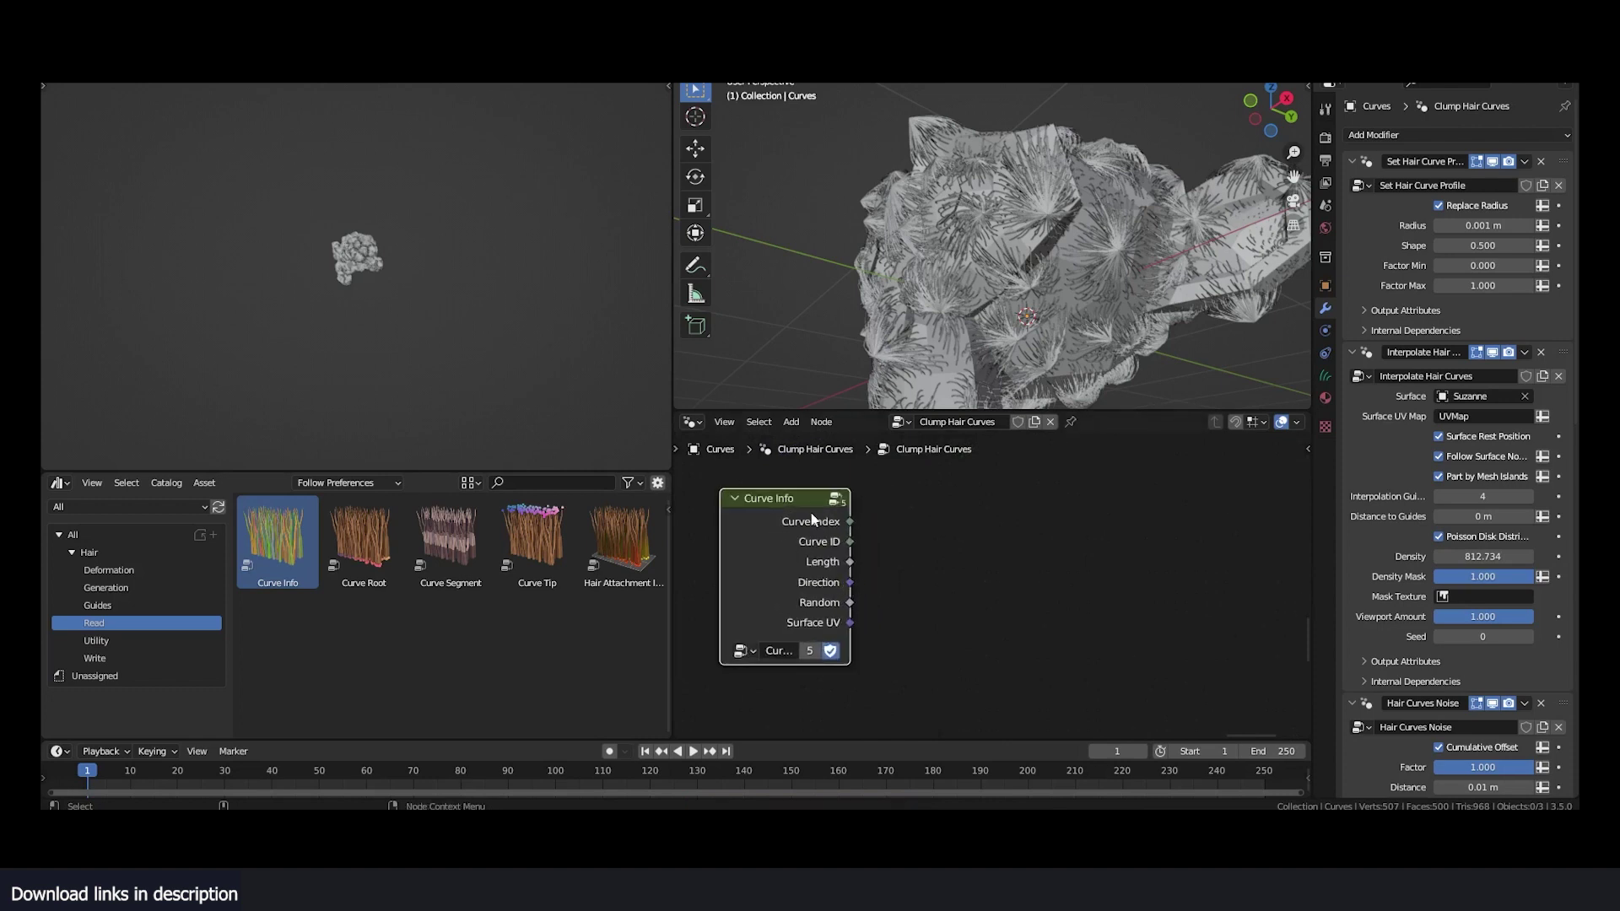
key(Delete)
- Try the Curve Root, Curve Segment, Curve Tip and Hair Attachment Info nodes in the node tree, deleting each one
drag(368, 544, 907, 591)
key(Delete)
drag(473, 543, 865, 554)
key(Delete)
drag(544, 539, 909, 523)
key(Delete)
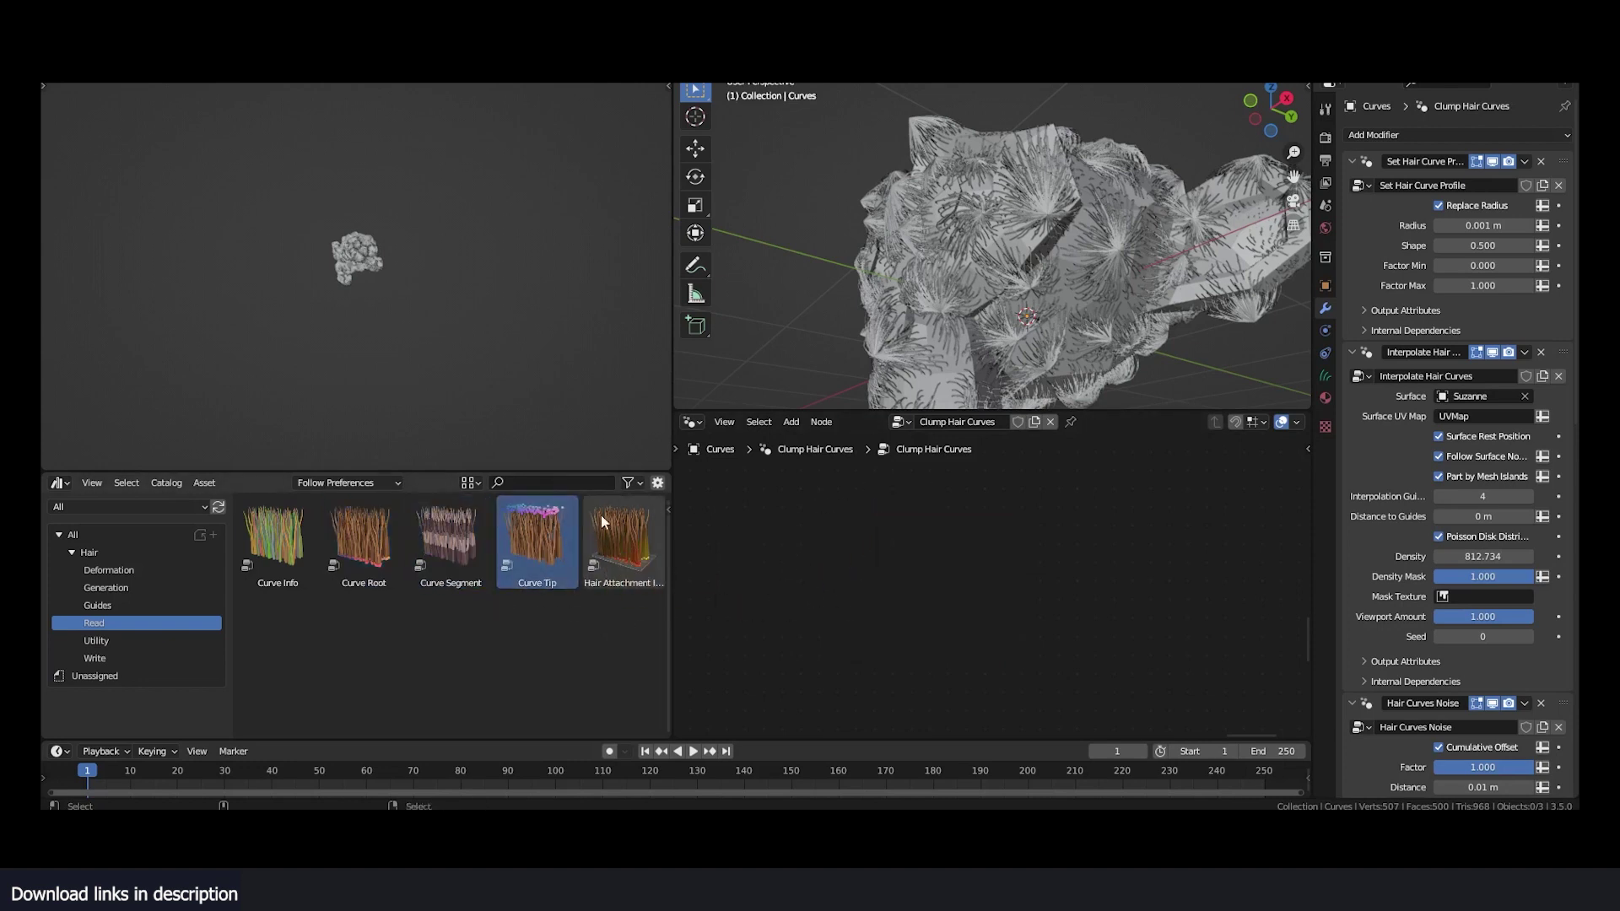
drag(609, 530, 1062, 544)
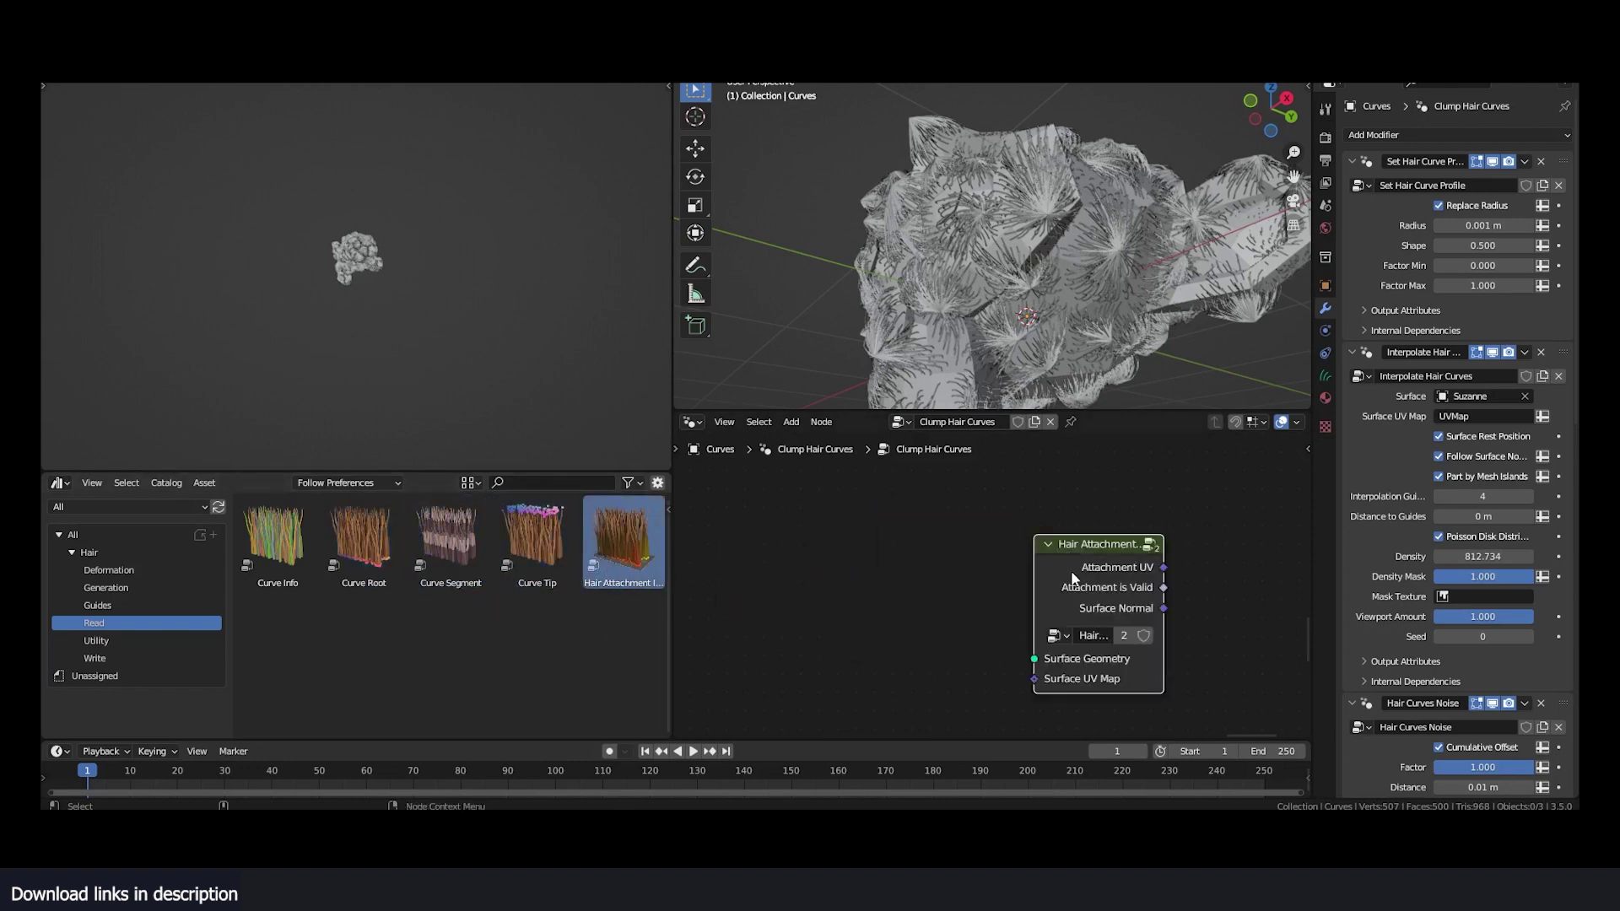
key(Delete)
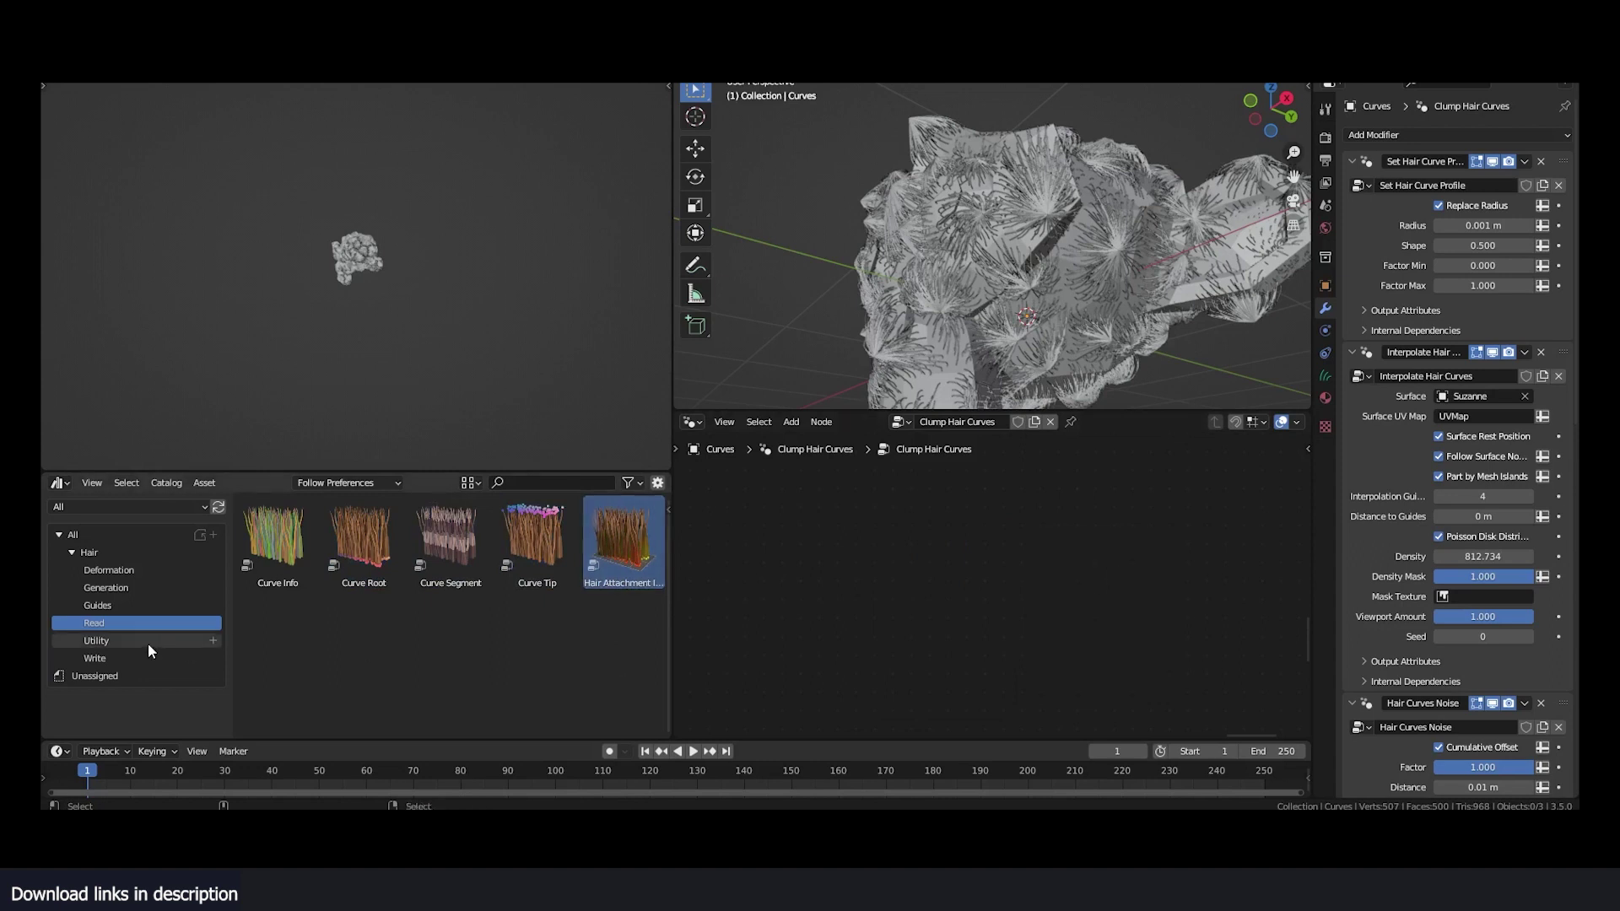
- Try the Attach Hair Curves and Redistribute Curve nodes from the Utility catalog in the node tree, deleting each one
click(148, 643)
drag(278, 540, 953, 570)
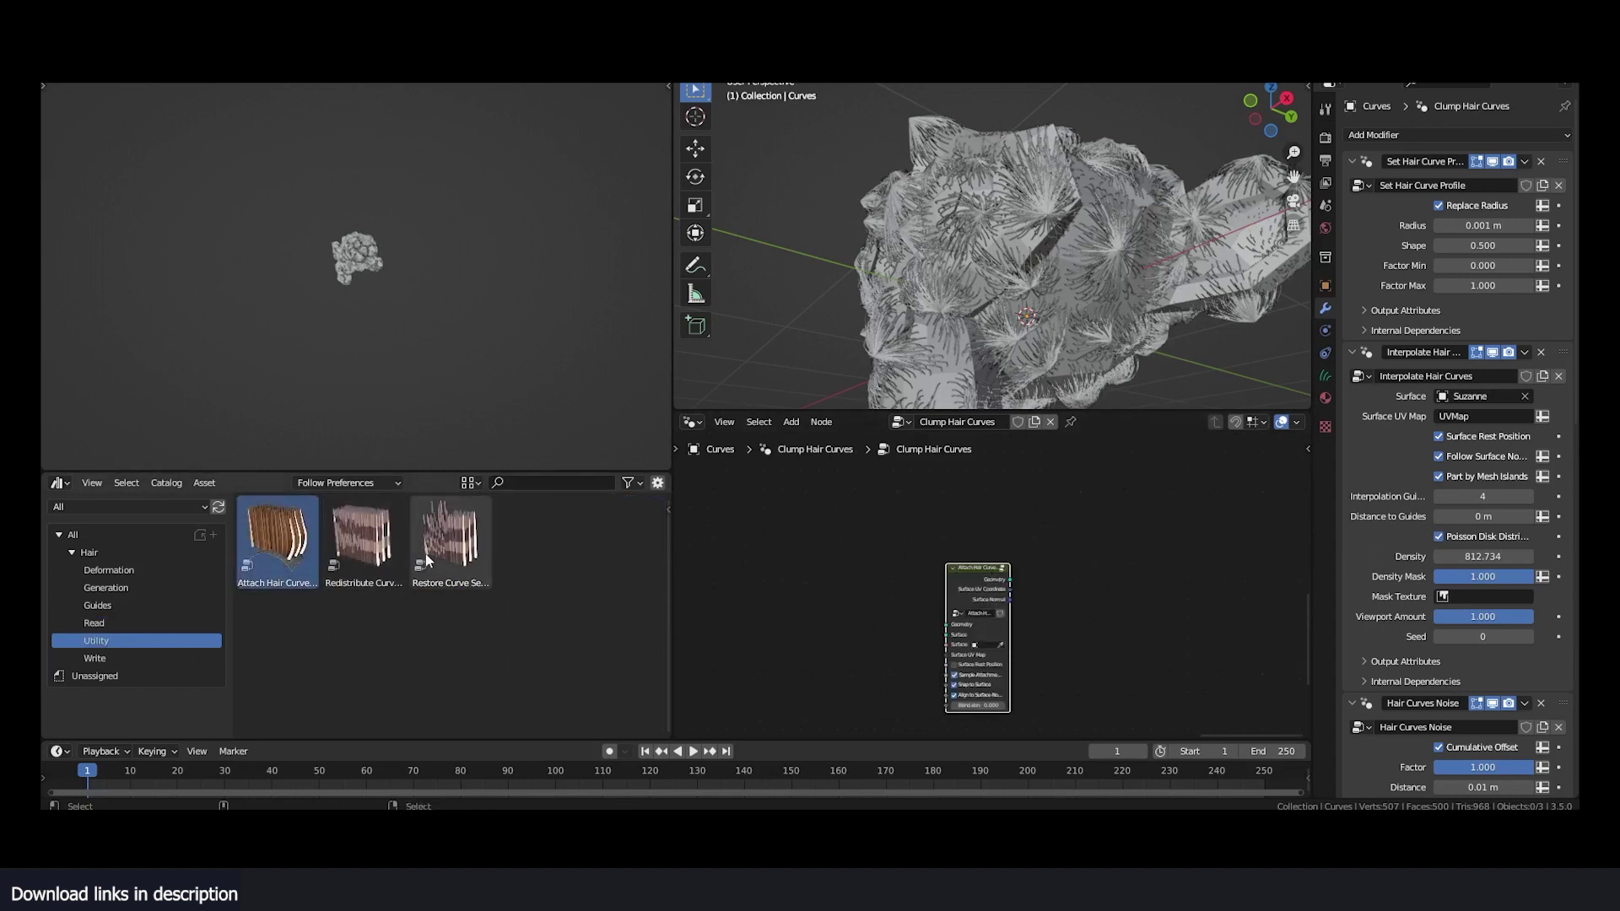
key(Delete)
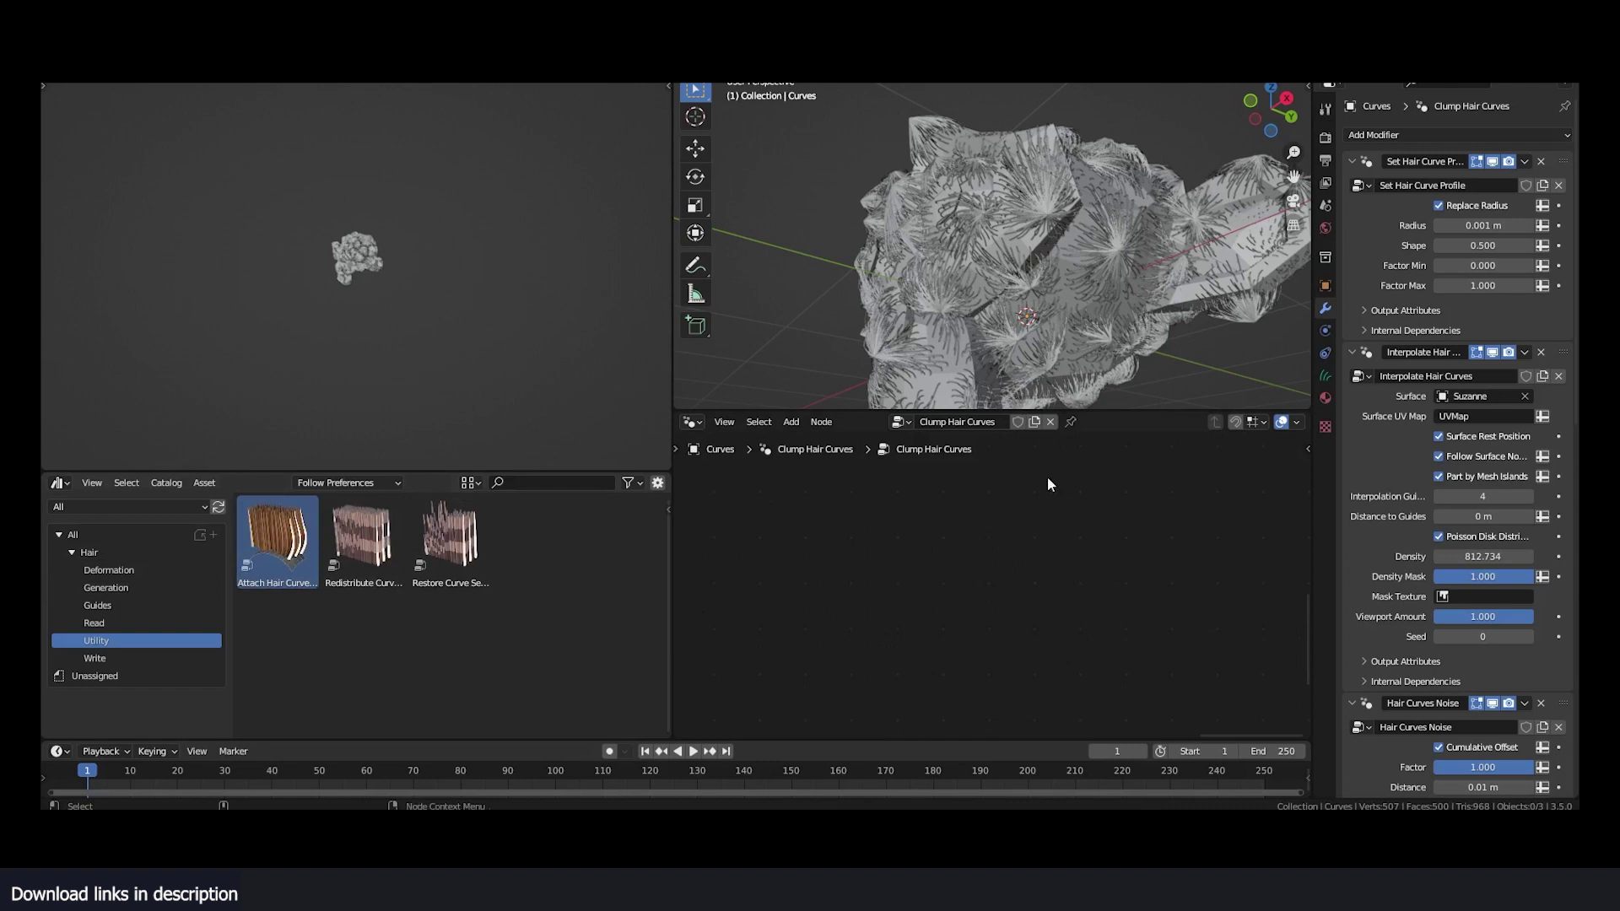
drag(281, 558, 951, 576)
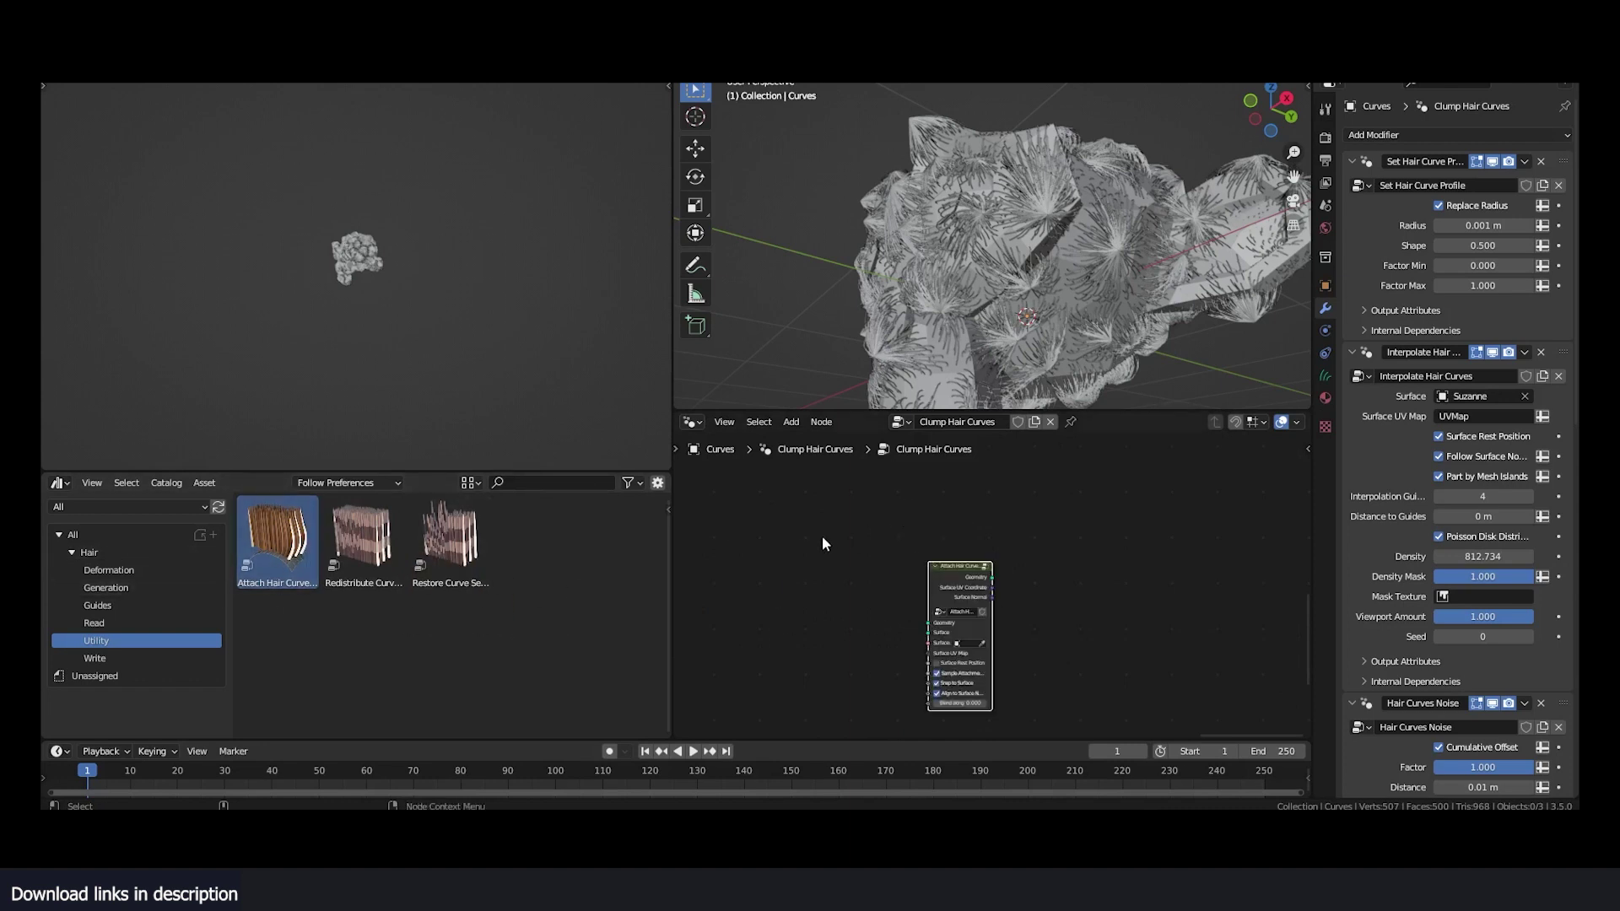
middle_drag(948, 576, 1082, 503)
scroll(999, 580, up, 4)
key(Delete)
drag(364, 542, 977, 567)
scroll(979, 569, up, 3)
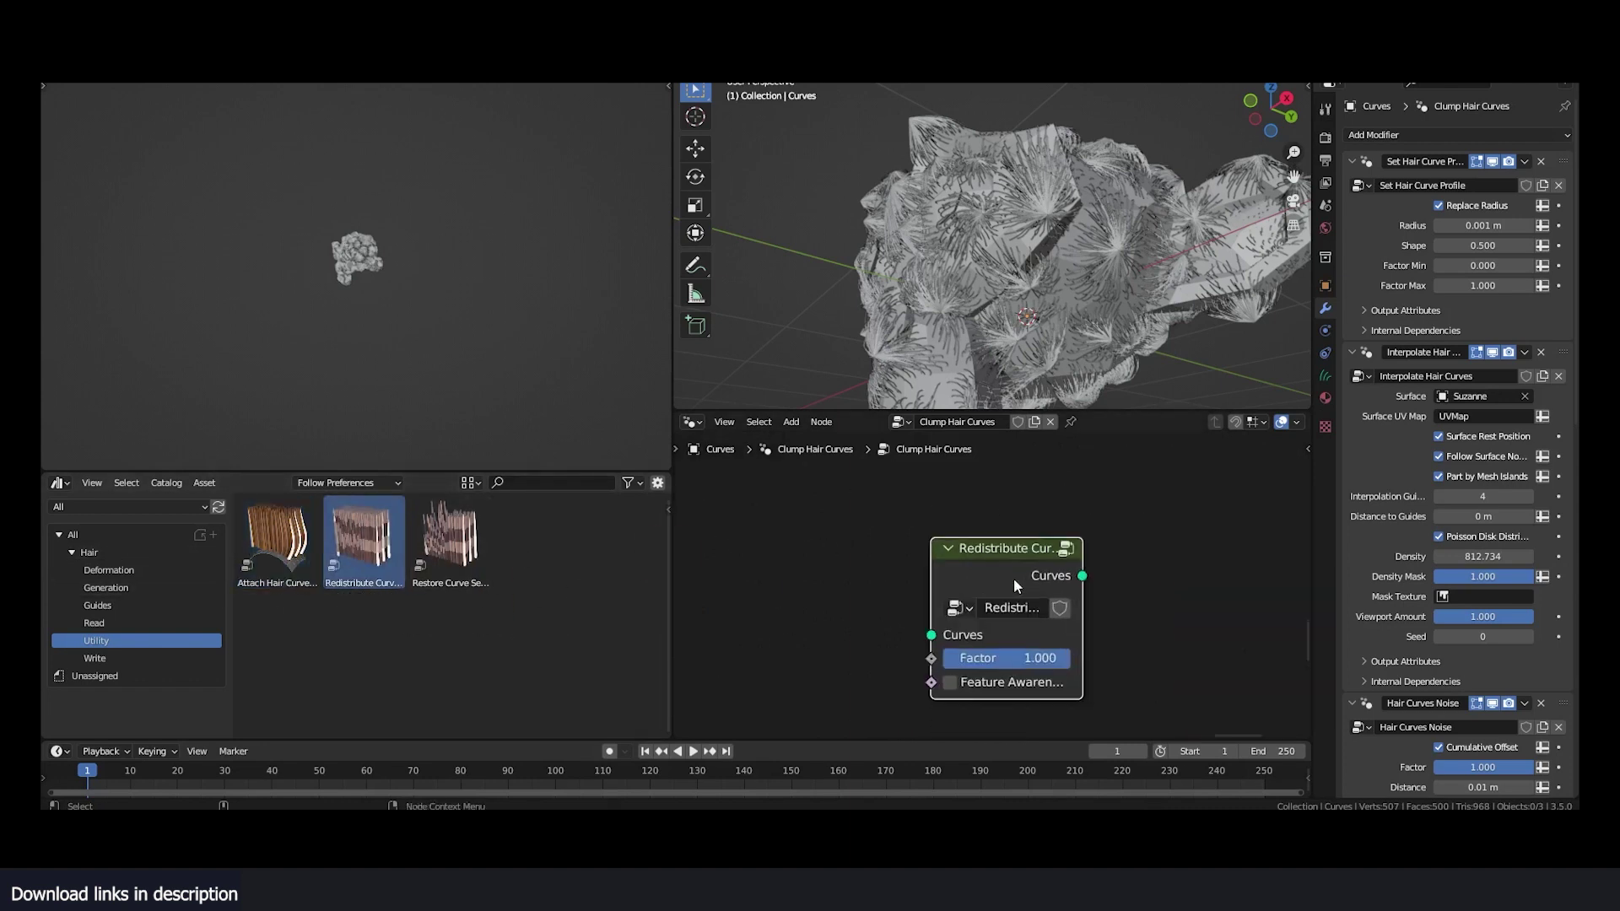
key(Delete)
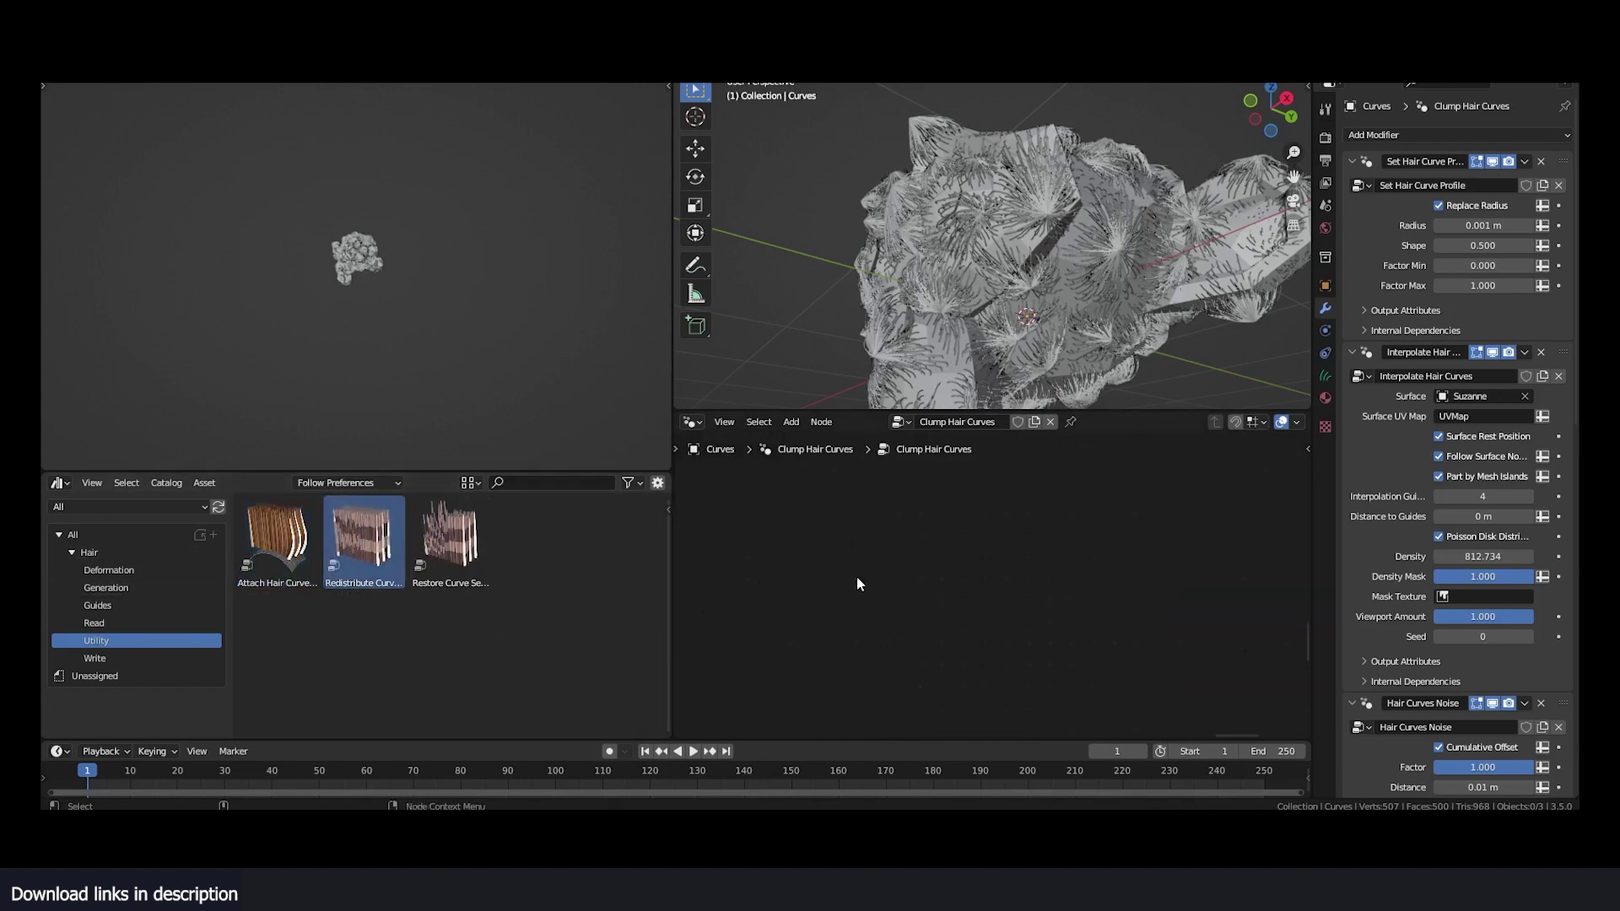
- Try the Write catalog's Set Hair Curve Profile node in the node tree and delete it
click(95, 658)
drag(277, 540, 1024, 506)
click(1005, 579)
key(Delete)
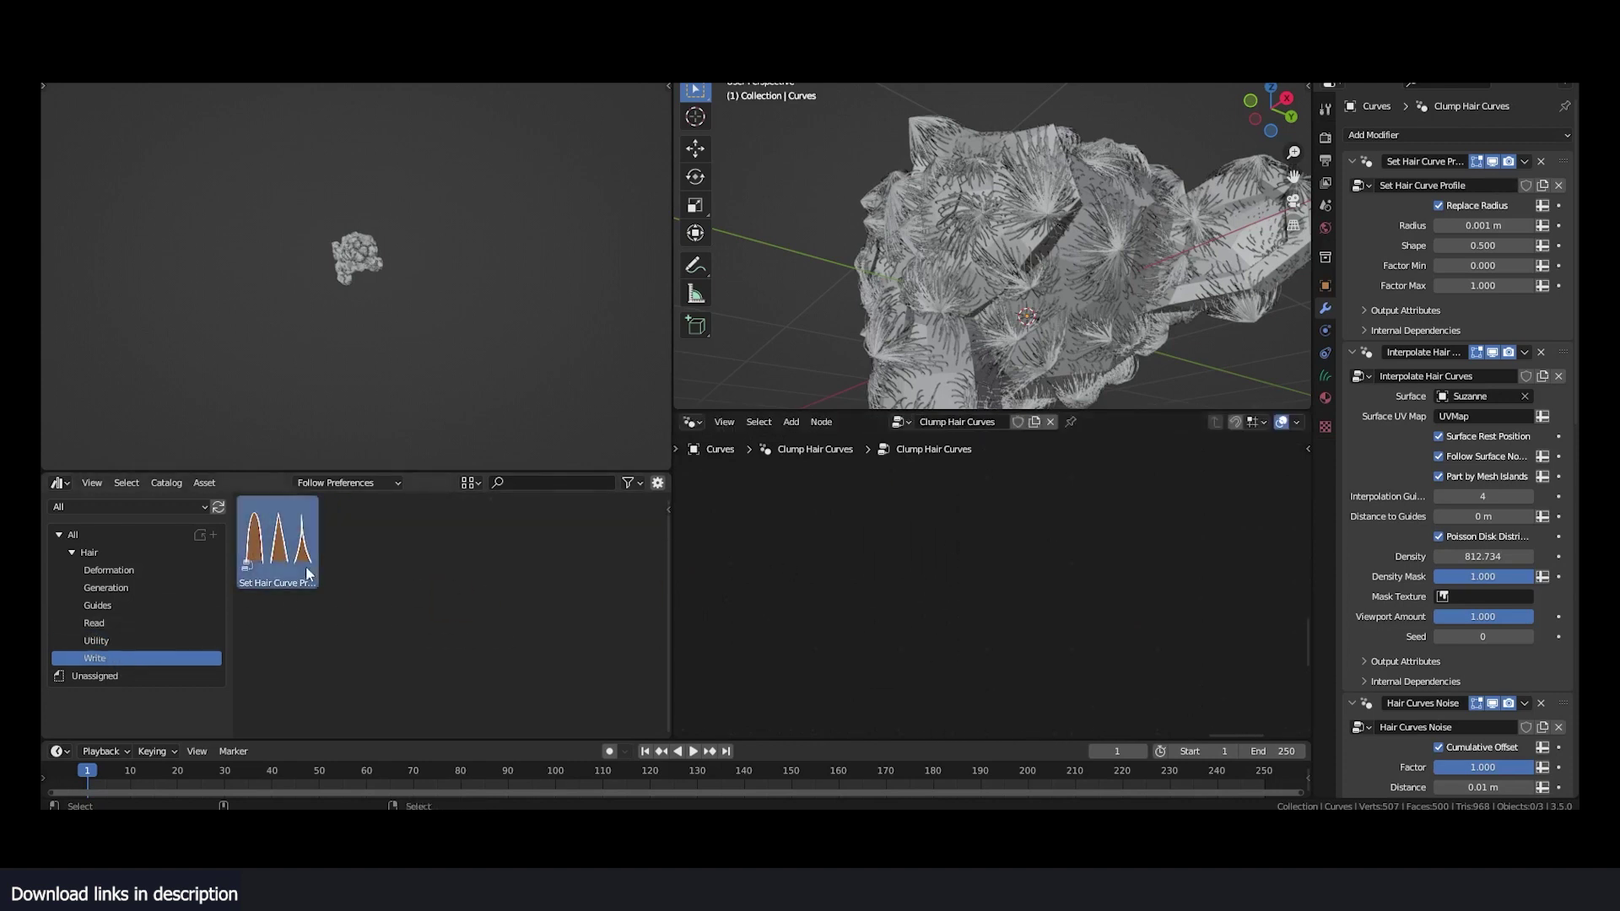
- Apply the Displace Hair Curves asset from the Deformation catalog to the monkey's fur and view its whole node tree
click(127, 569)
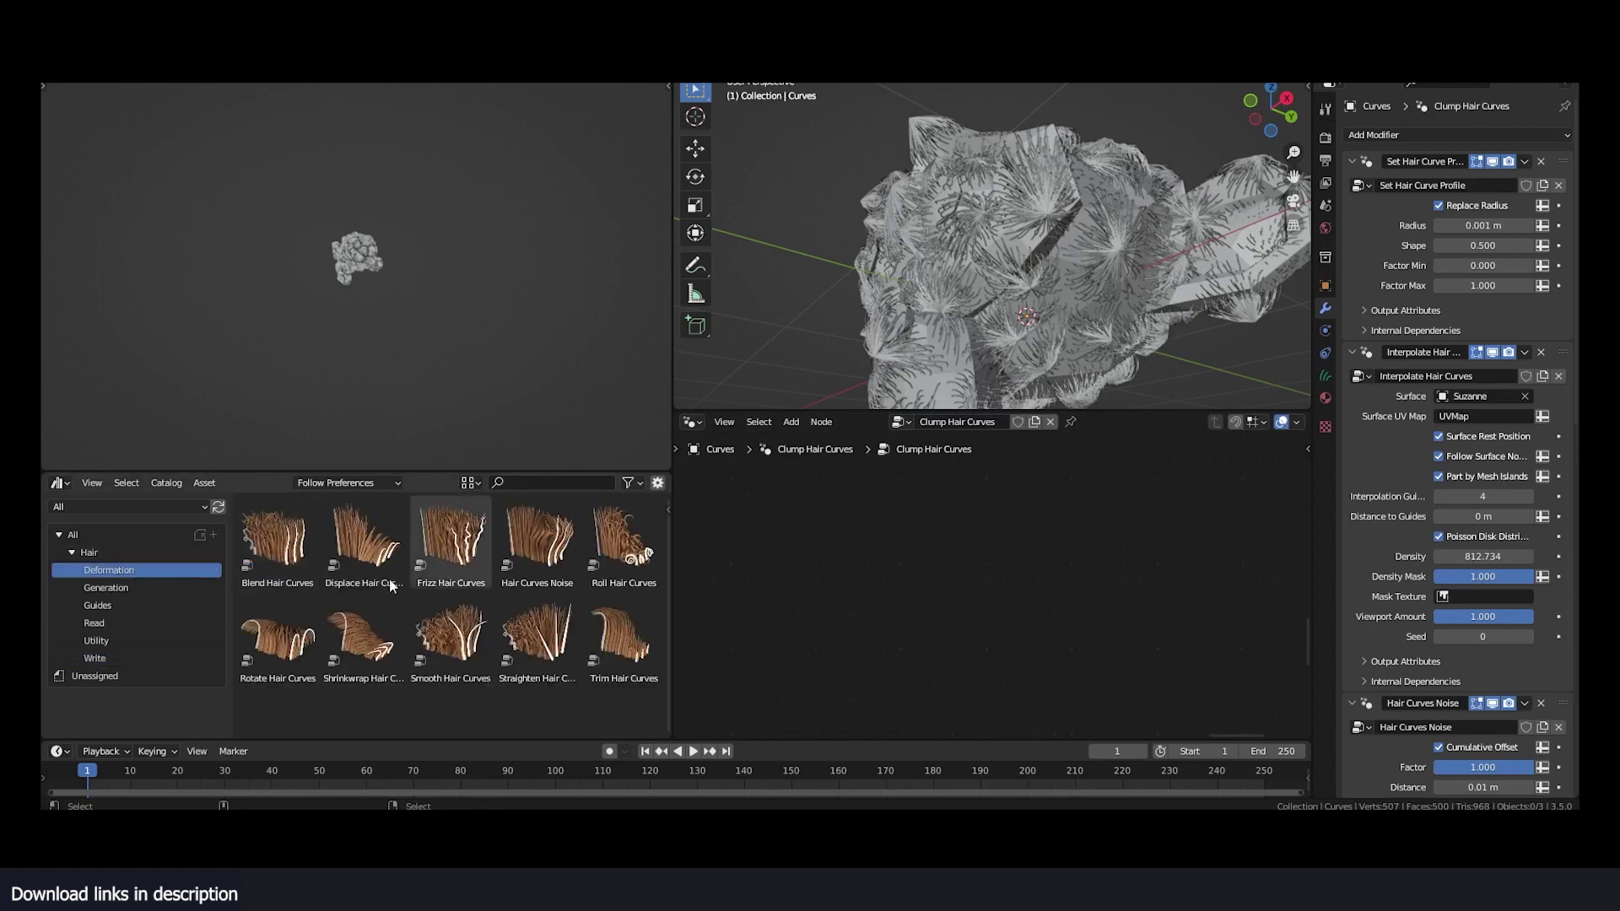
drag(390, 586, 1043, 228)
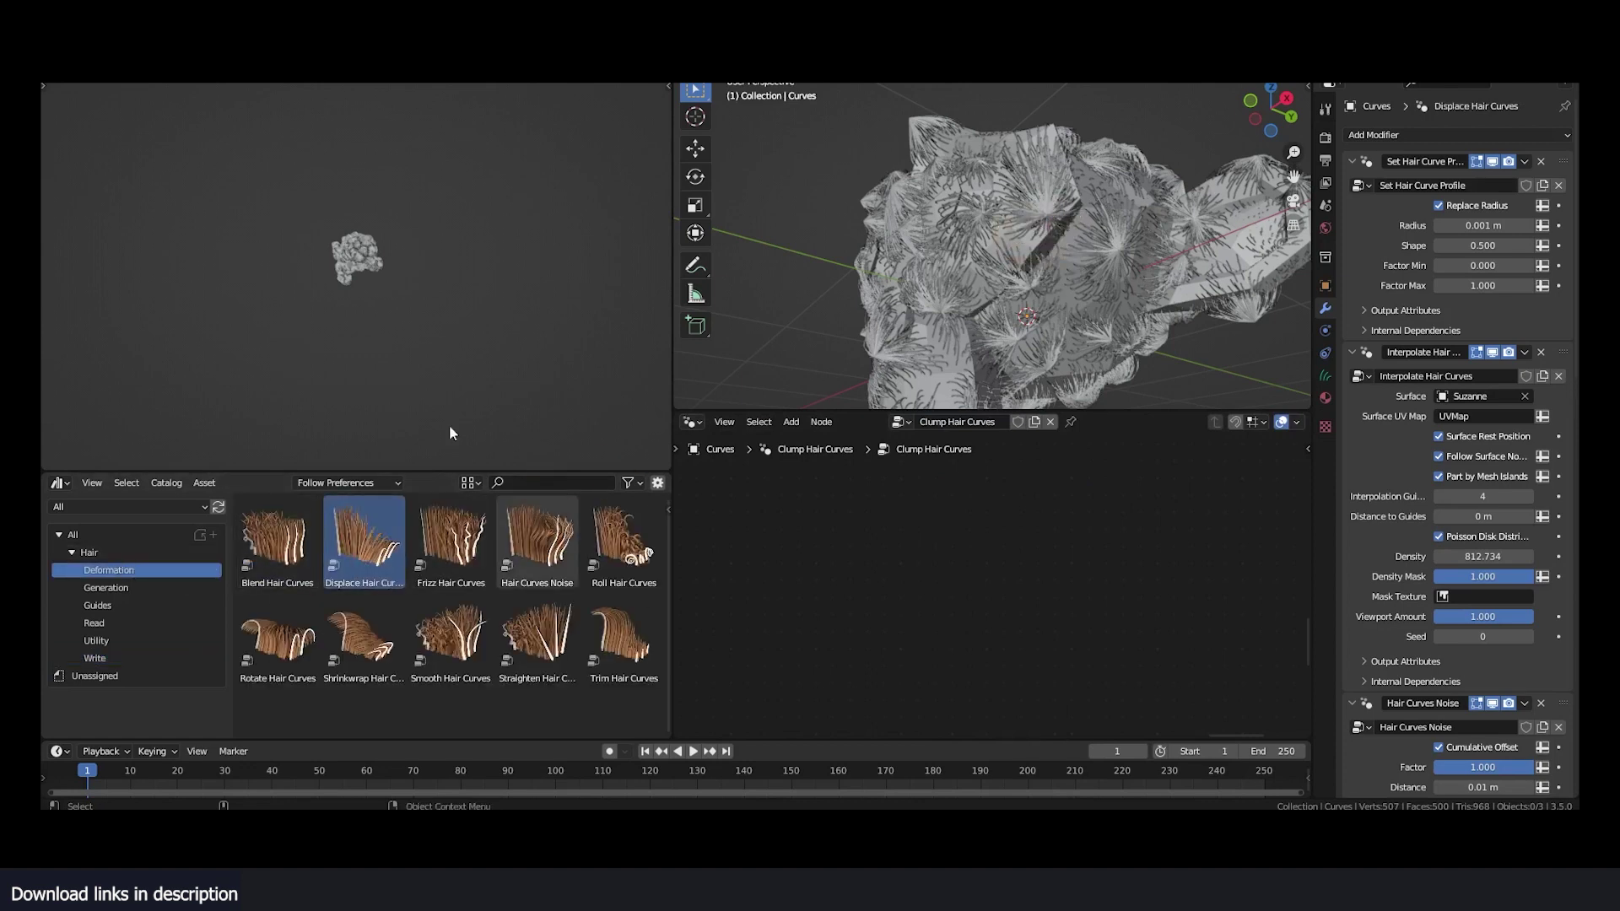
click(115, 587)
click(126, 606)
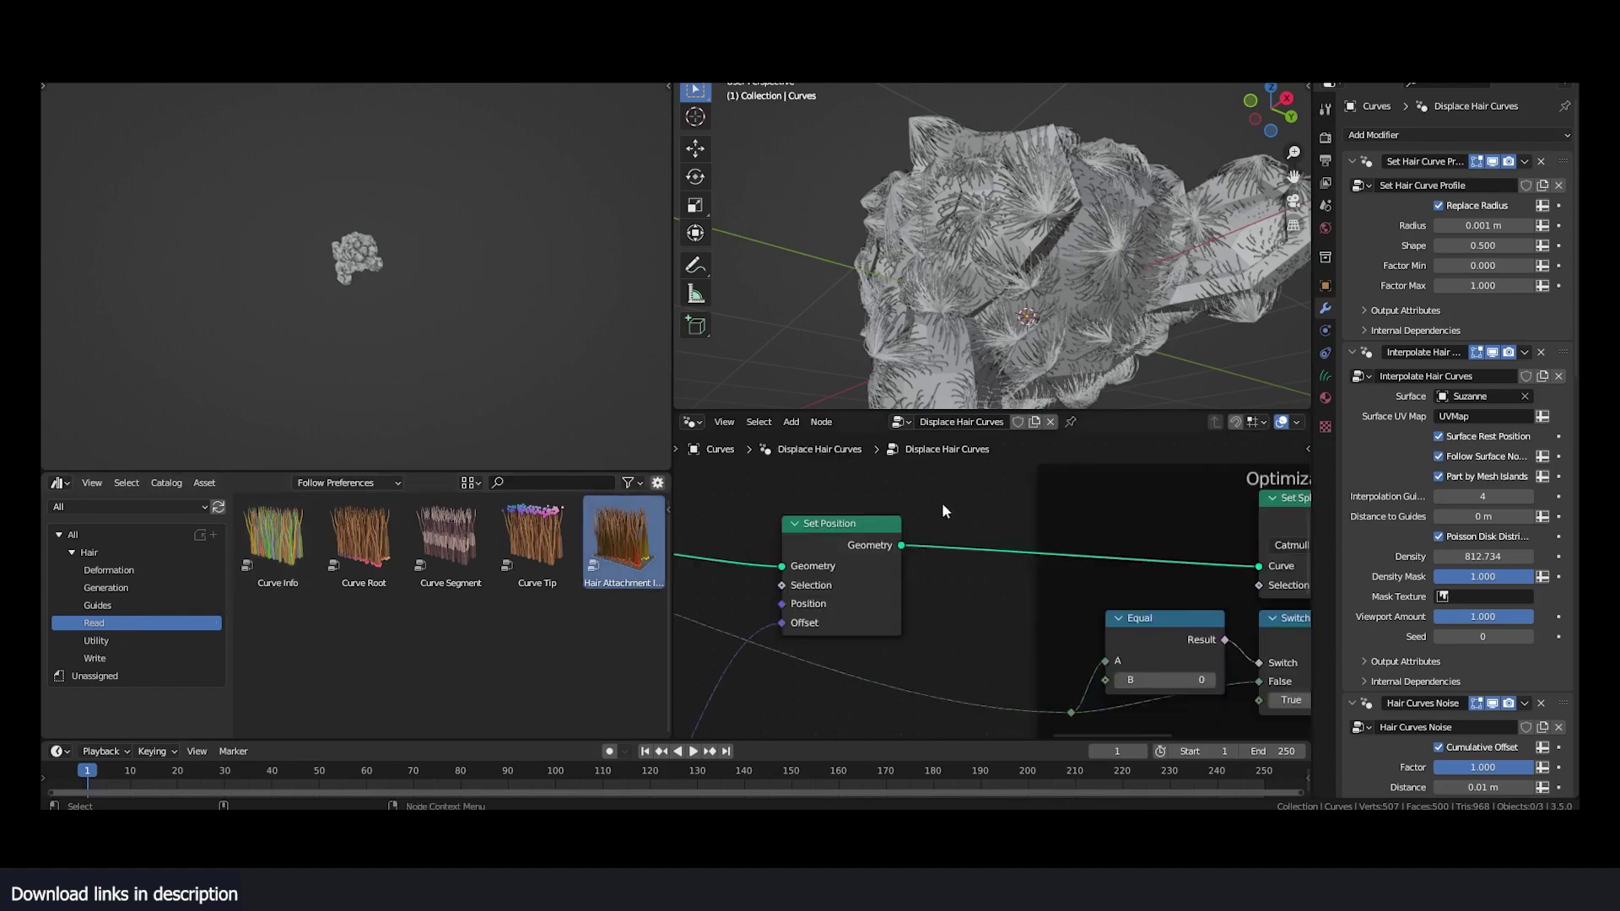
scroll(945, 511, down, 8)
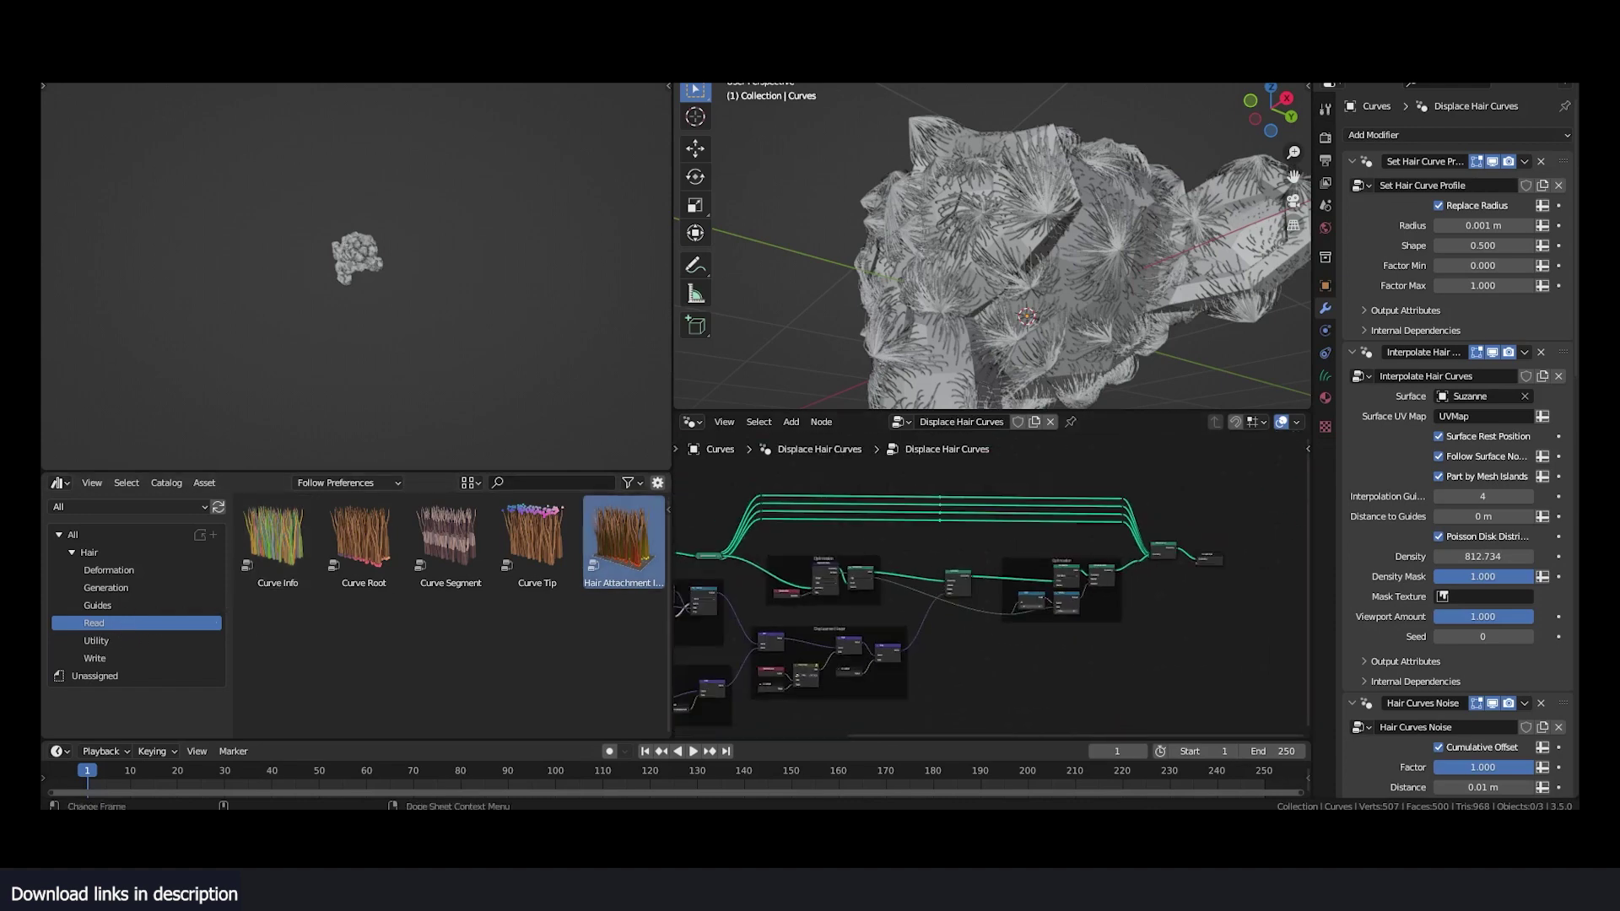
- Switch to the Blender release notes in the browser and look at the animal fur demo images
mouse_move(439, 806)
click(524, 759)
scroll(871, 474, down, 1)
scroll(683, 518, up, 2)
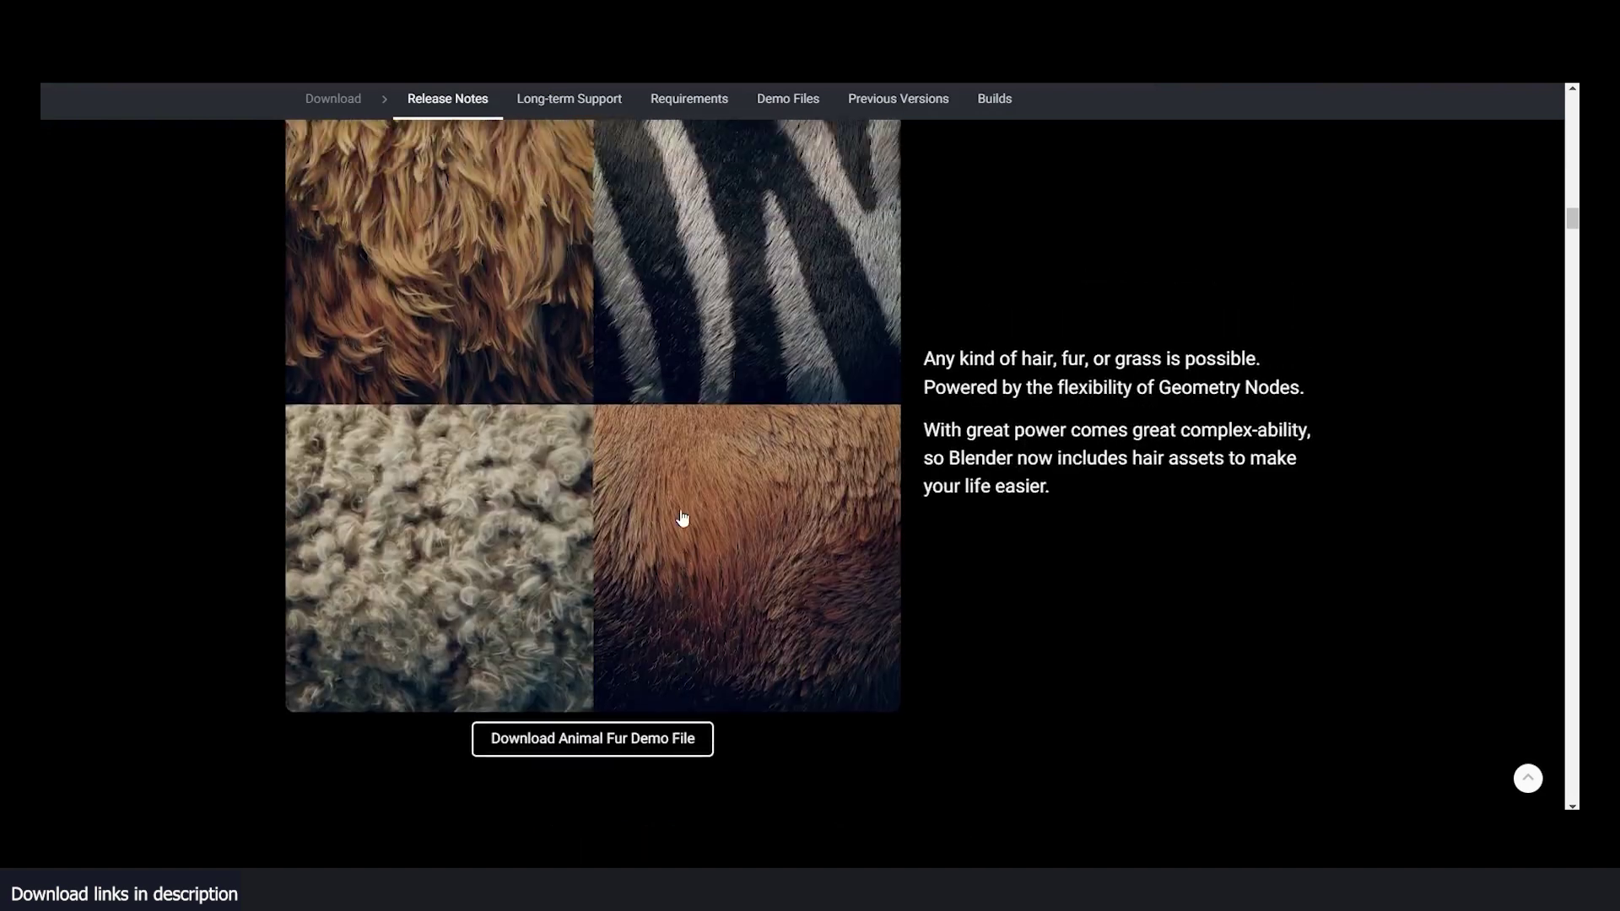
scroll(682, 517, up, 1)
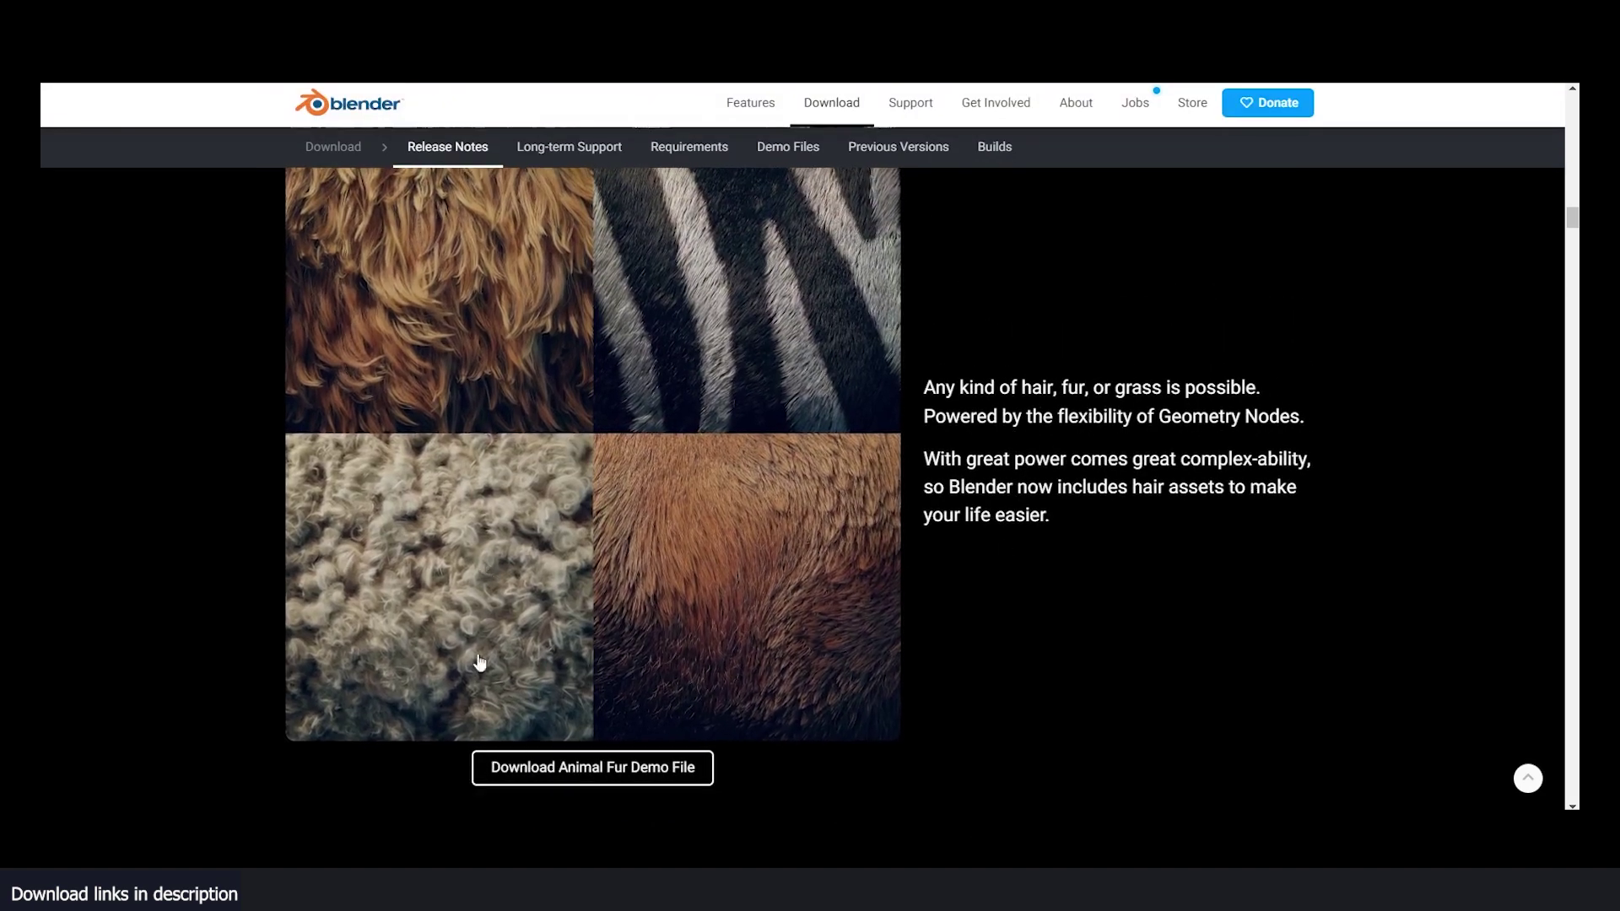
- Switch to the animal fur demo file in Blender and comb the highland cattle fur patch
mouse_move(682, 806)
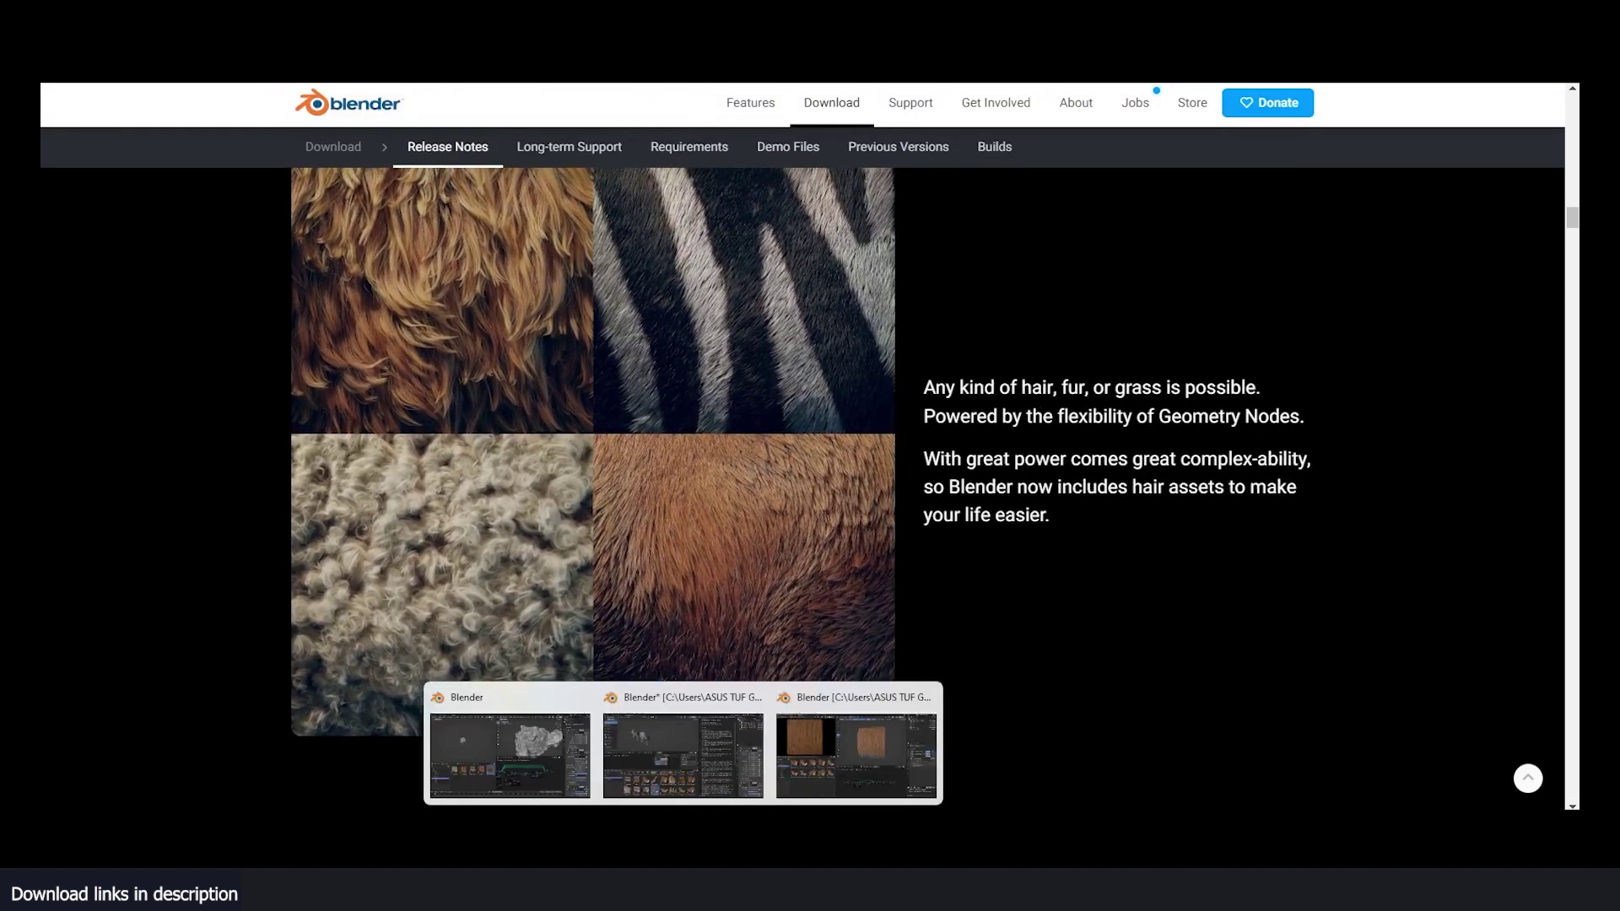
click(850, 743)
mouse_move(917, 281)
middle_down()
mouse_move(903, 325)
mouse_move(802, 264)
mouse_move(901, 338)
mouse_move(996, 305)
mouse_move(1095, 302)
mouse_move(886, 262)
middle_up()
mouse_move(825, 234)
mouse_down()
mouse_move(984, 270)
mouse_move(1019, 297)
mouse_move(919, 298)
mouse_up()
middle_drag(919, 298, 911, 312)
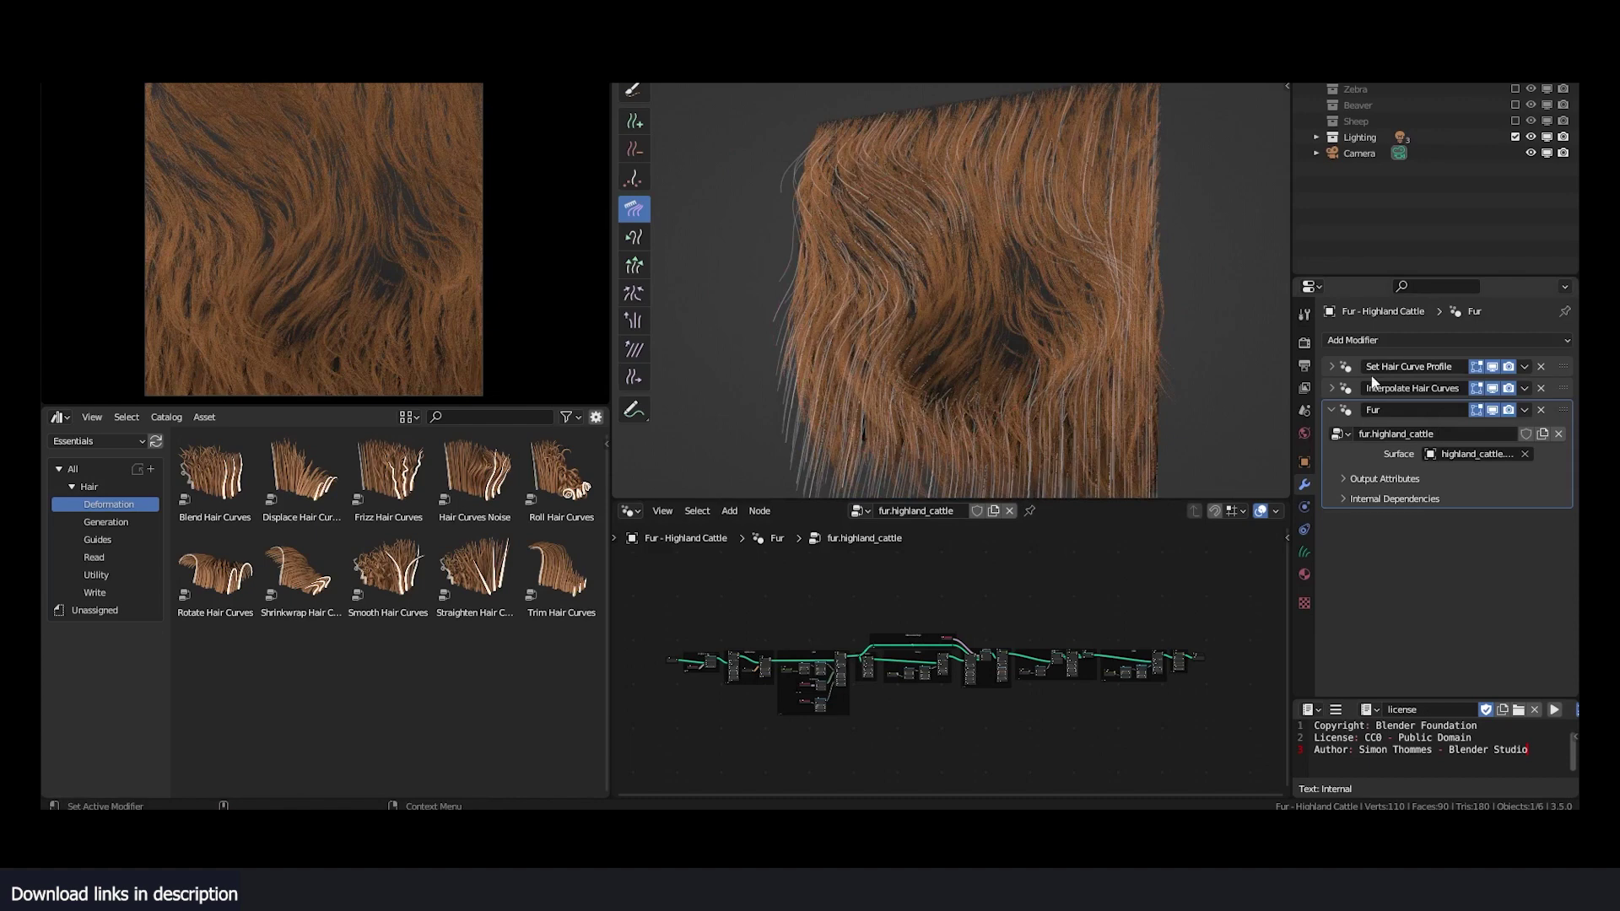
- Try a different hair radius in the highland cattle fur's Set Hair Curve Profile modifier
click(1331, 366)
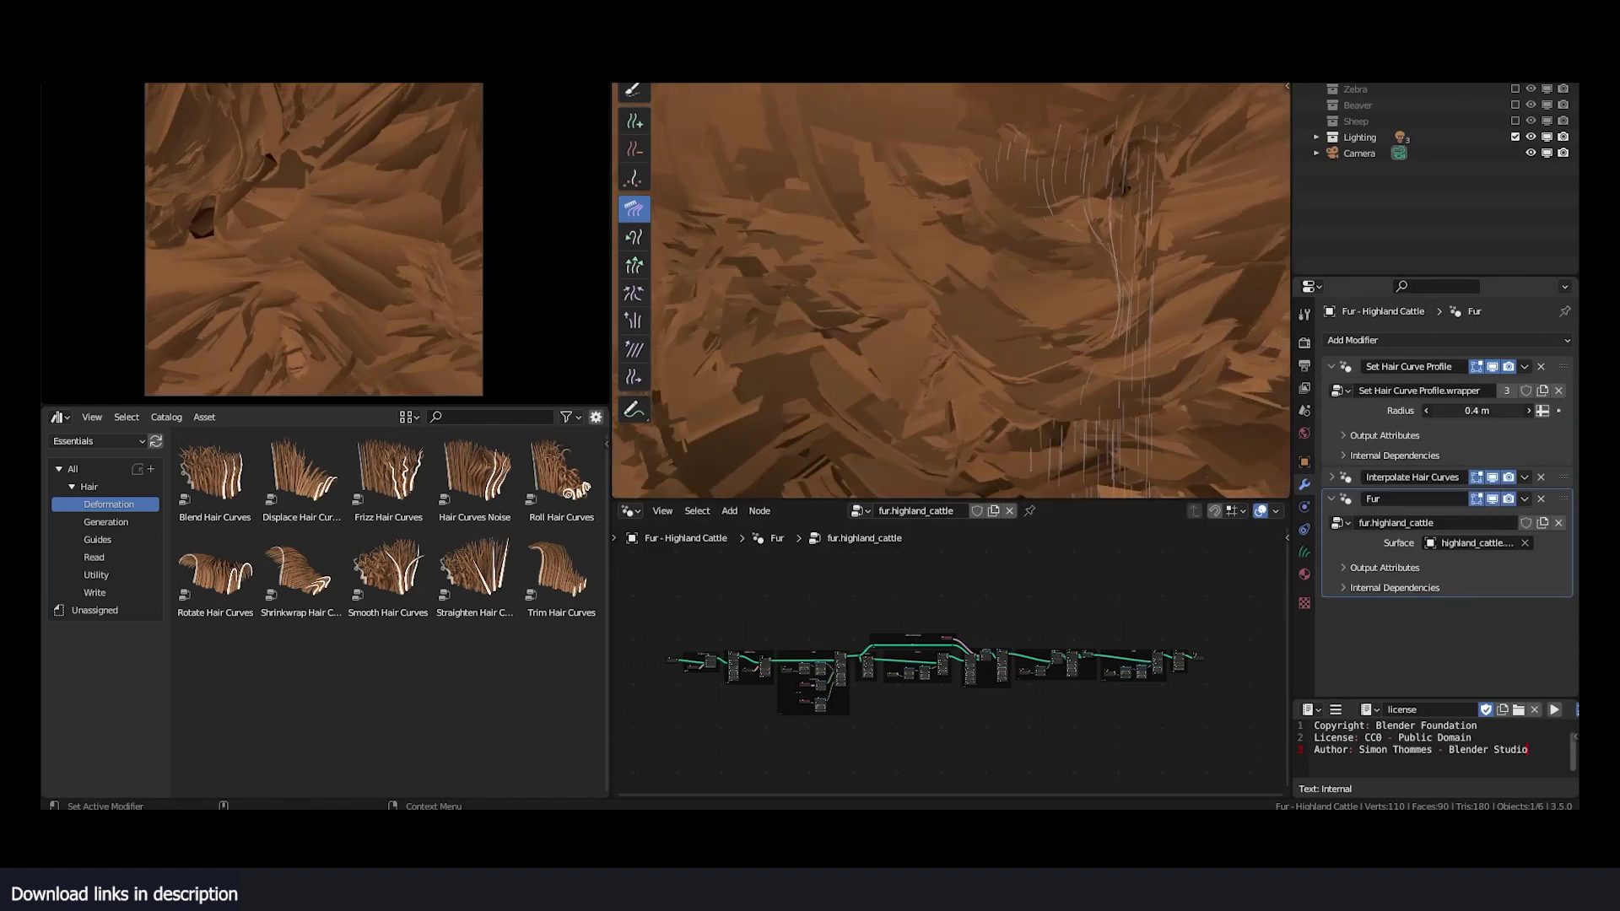
drag(1485, 410, 1427, 410)
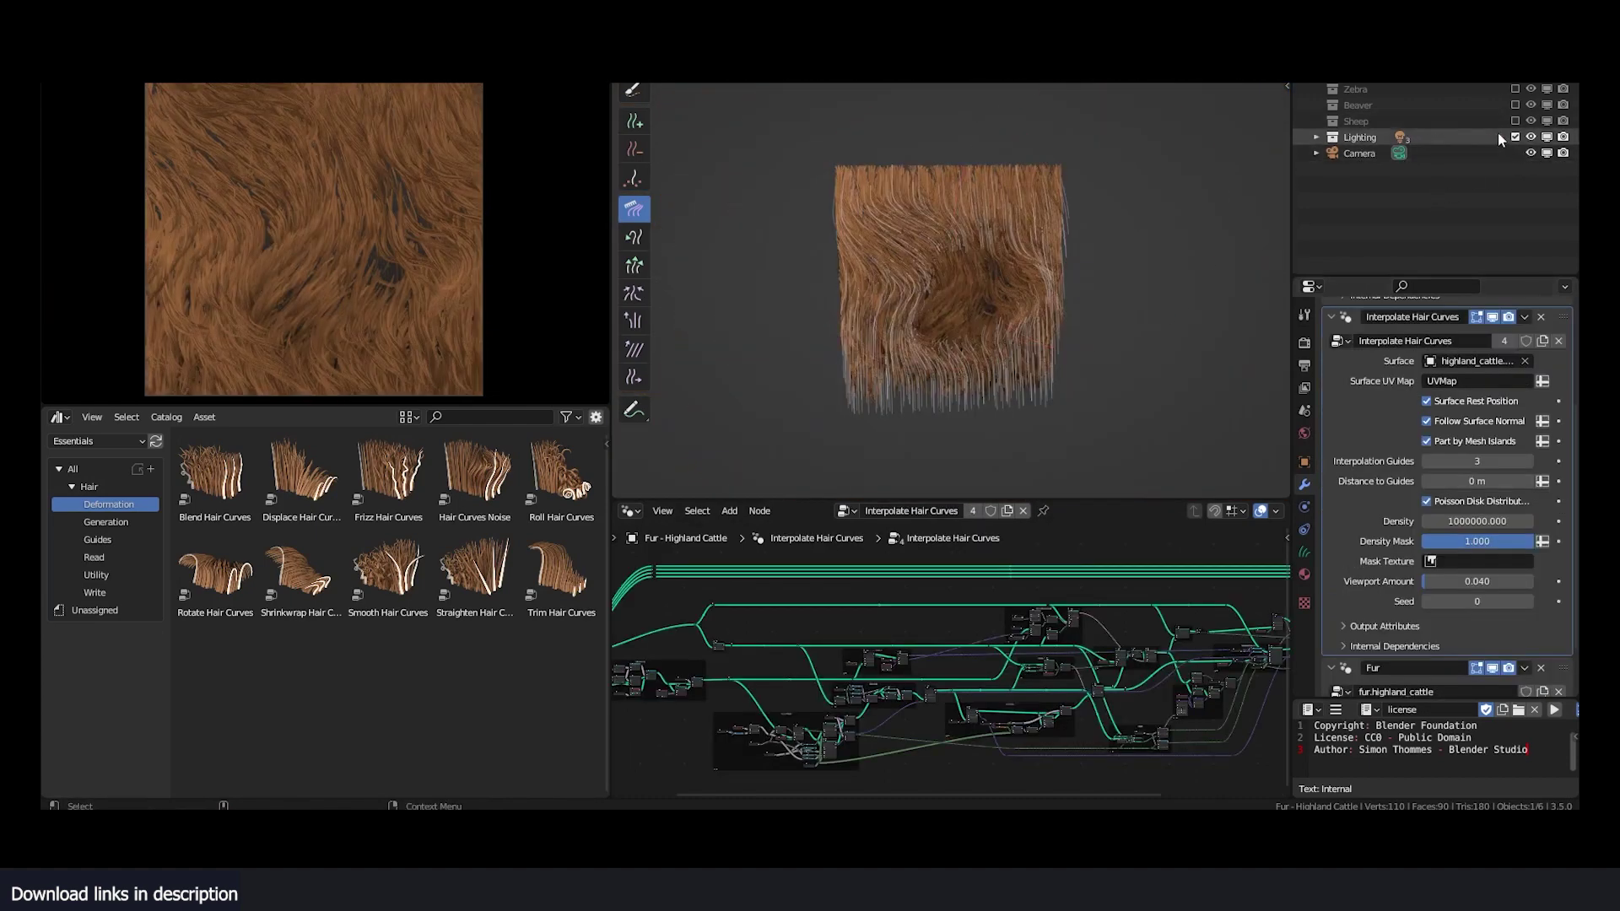
- Enable the Zebra collection and disable the highland cattle collection so only the zebra fur patch remains
click(1514, 88)
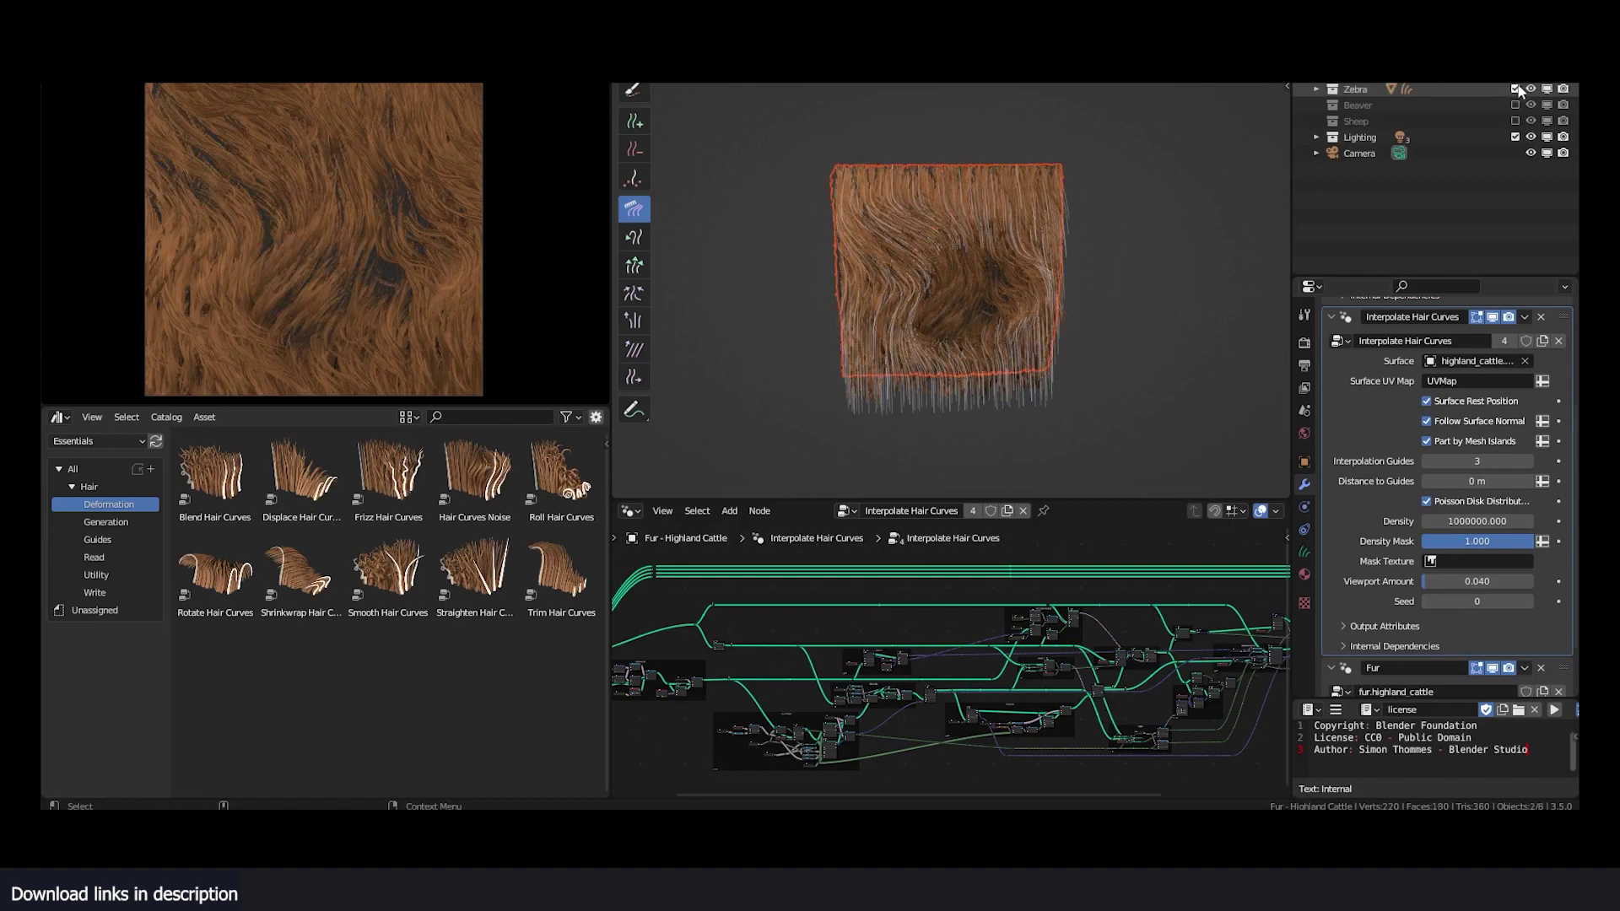
click(1514, 74)
scroll(1060, 216, up, 8)
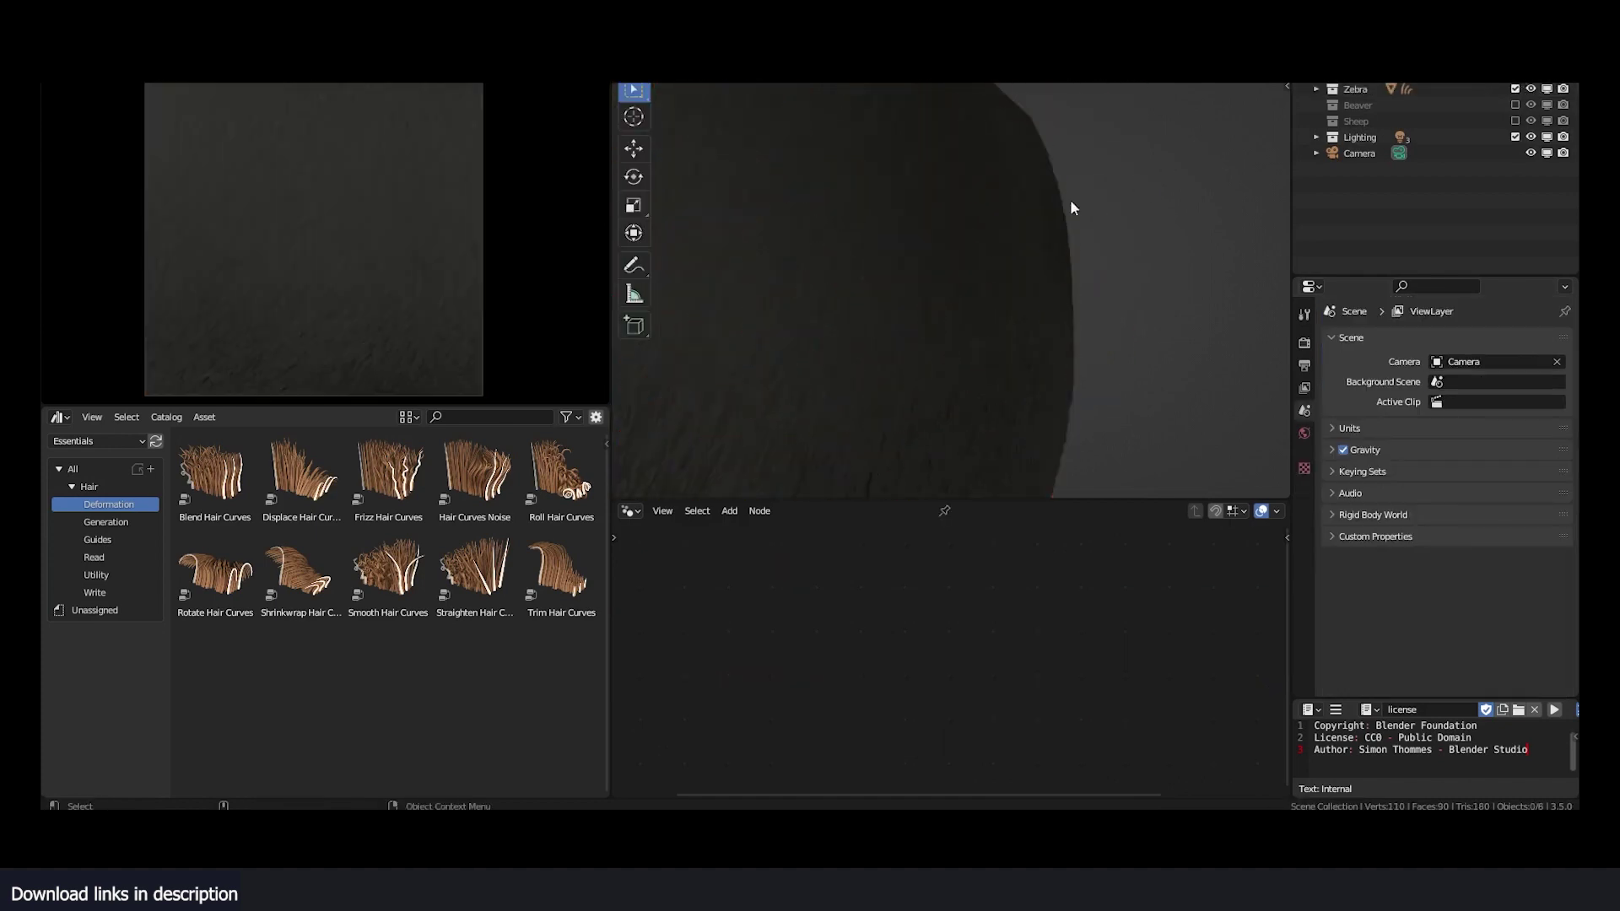
scroll(841, 251, down, 3)
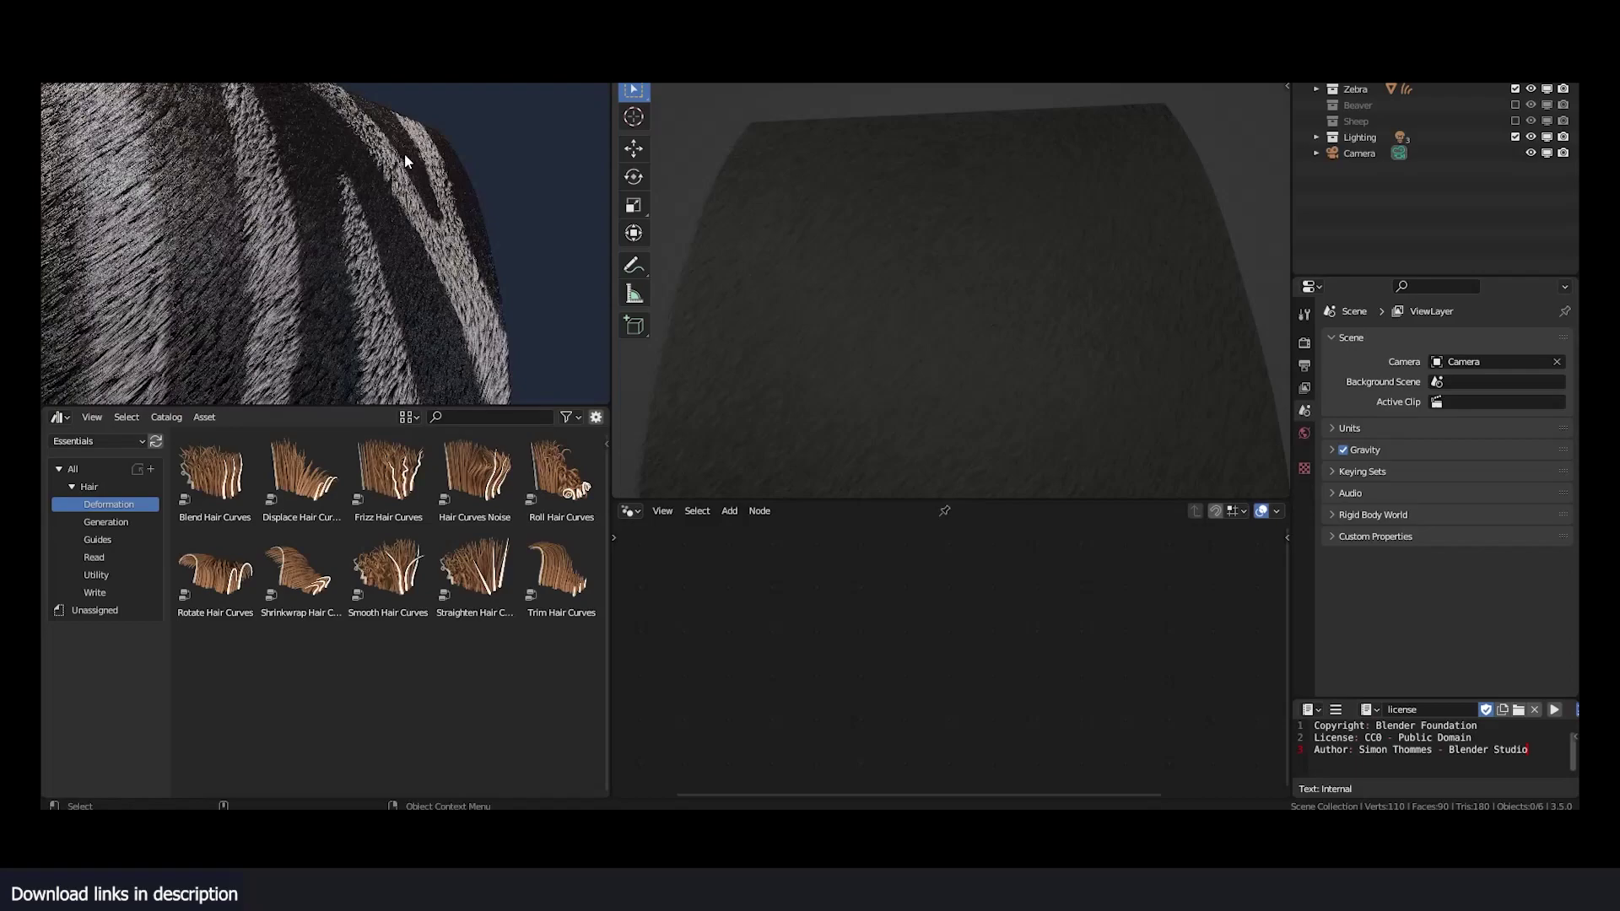
- Open the render settings and examine the rendered zebra fur from several angles and distances
click(1304, 343)
middle_drag(404, 181, 518, 130)
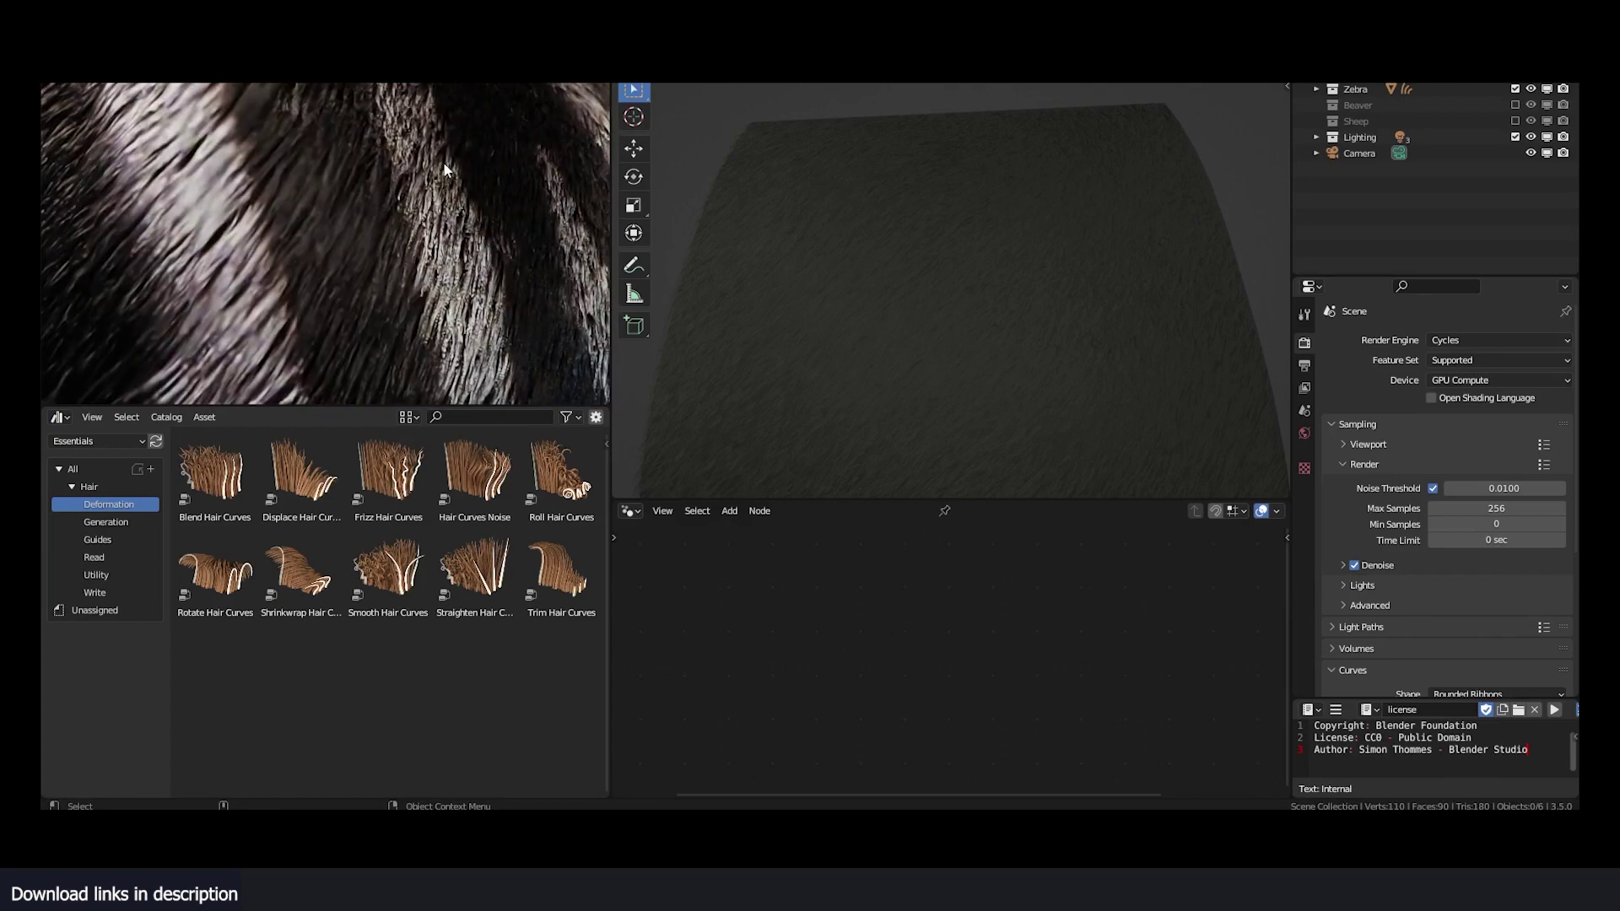
scroll(443, 163, down, 3)
middle_drag(486, 197, 476, 166)
scroll(476, 165, down, 5)
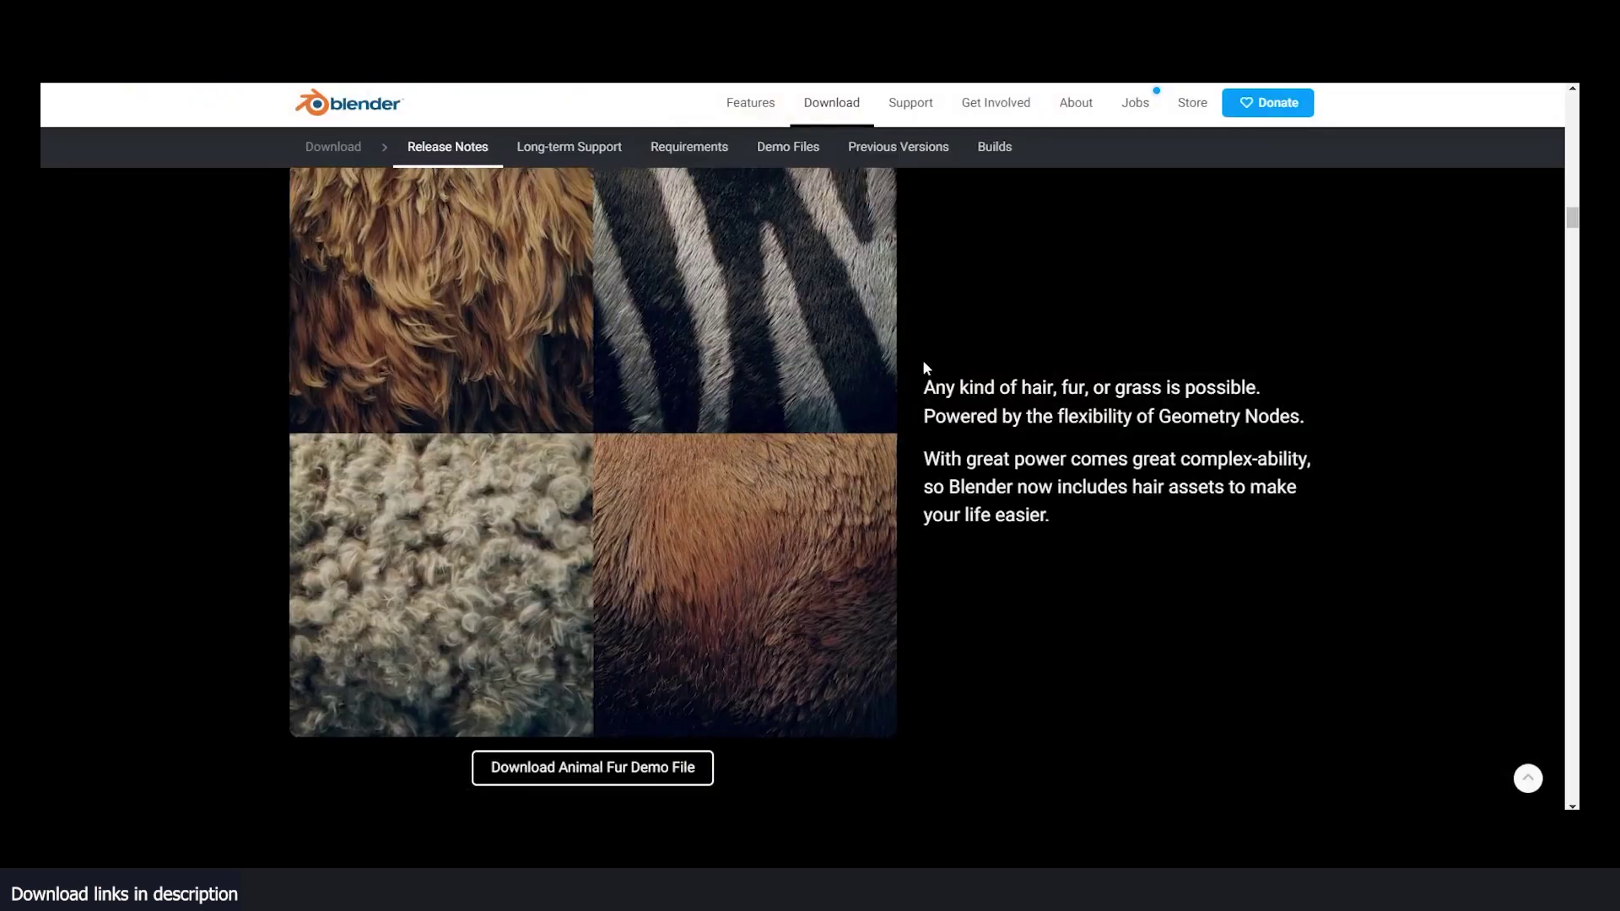
- Read through the release notes page from the built-in hair assets to the Vector Displacement Maps section
scroll(1095, 389, down, 10)
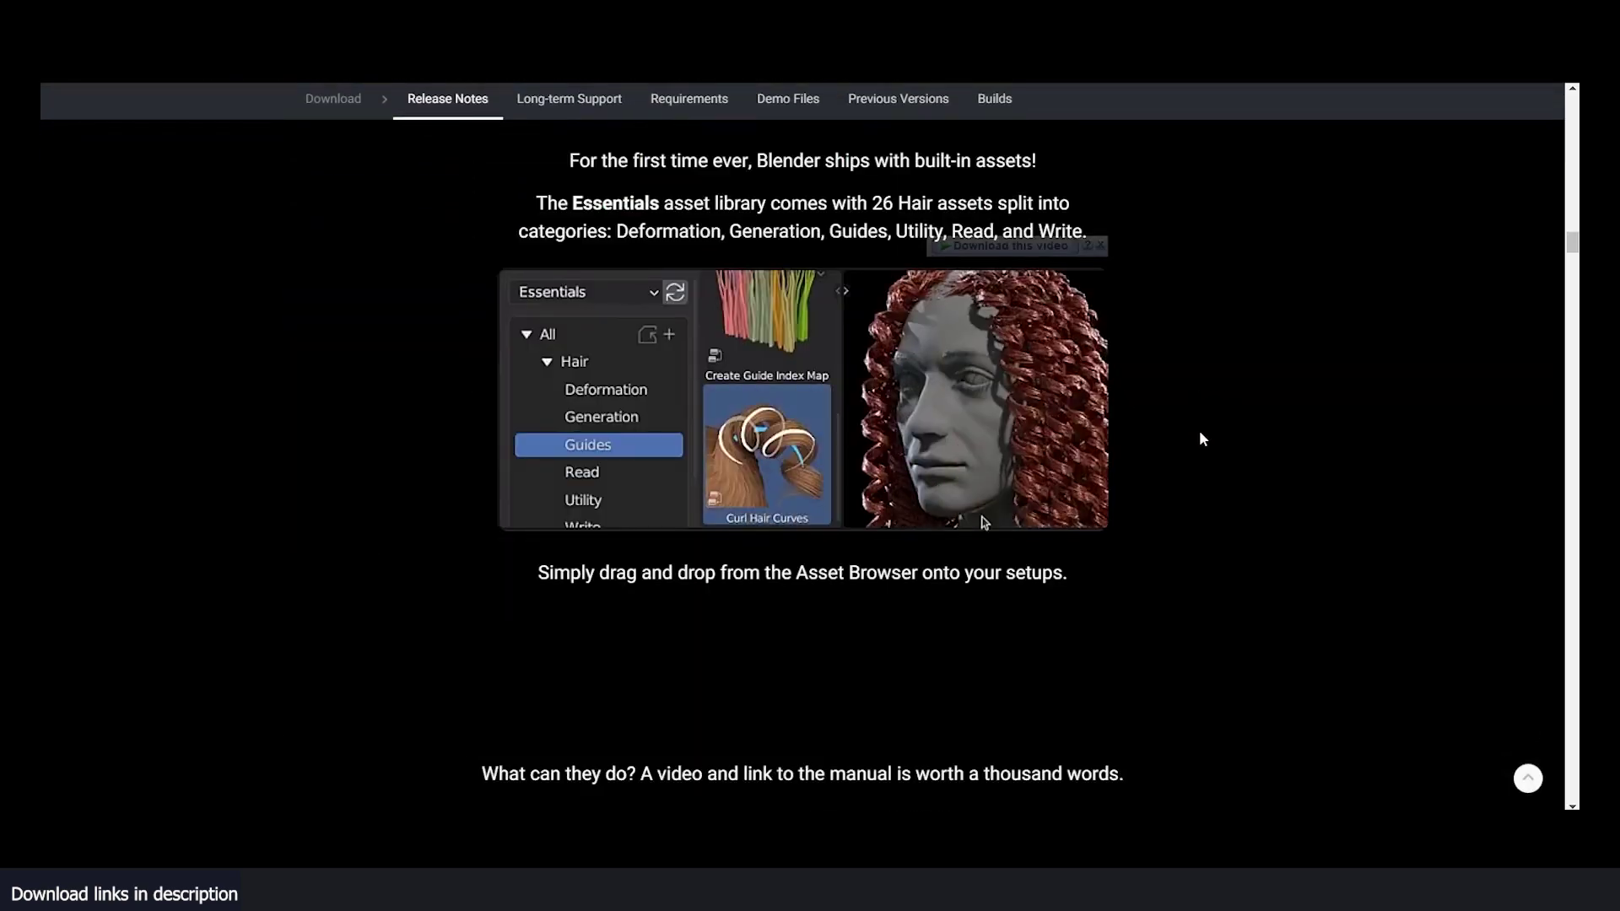
scroll(1203, 438, down, 10)
scroll(1212, 431, down, 6)
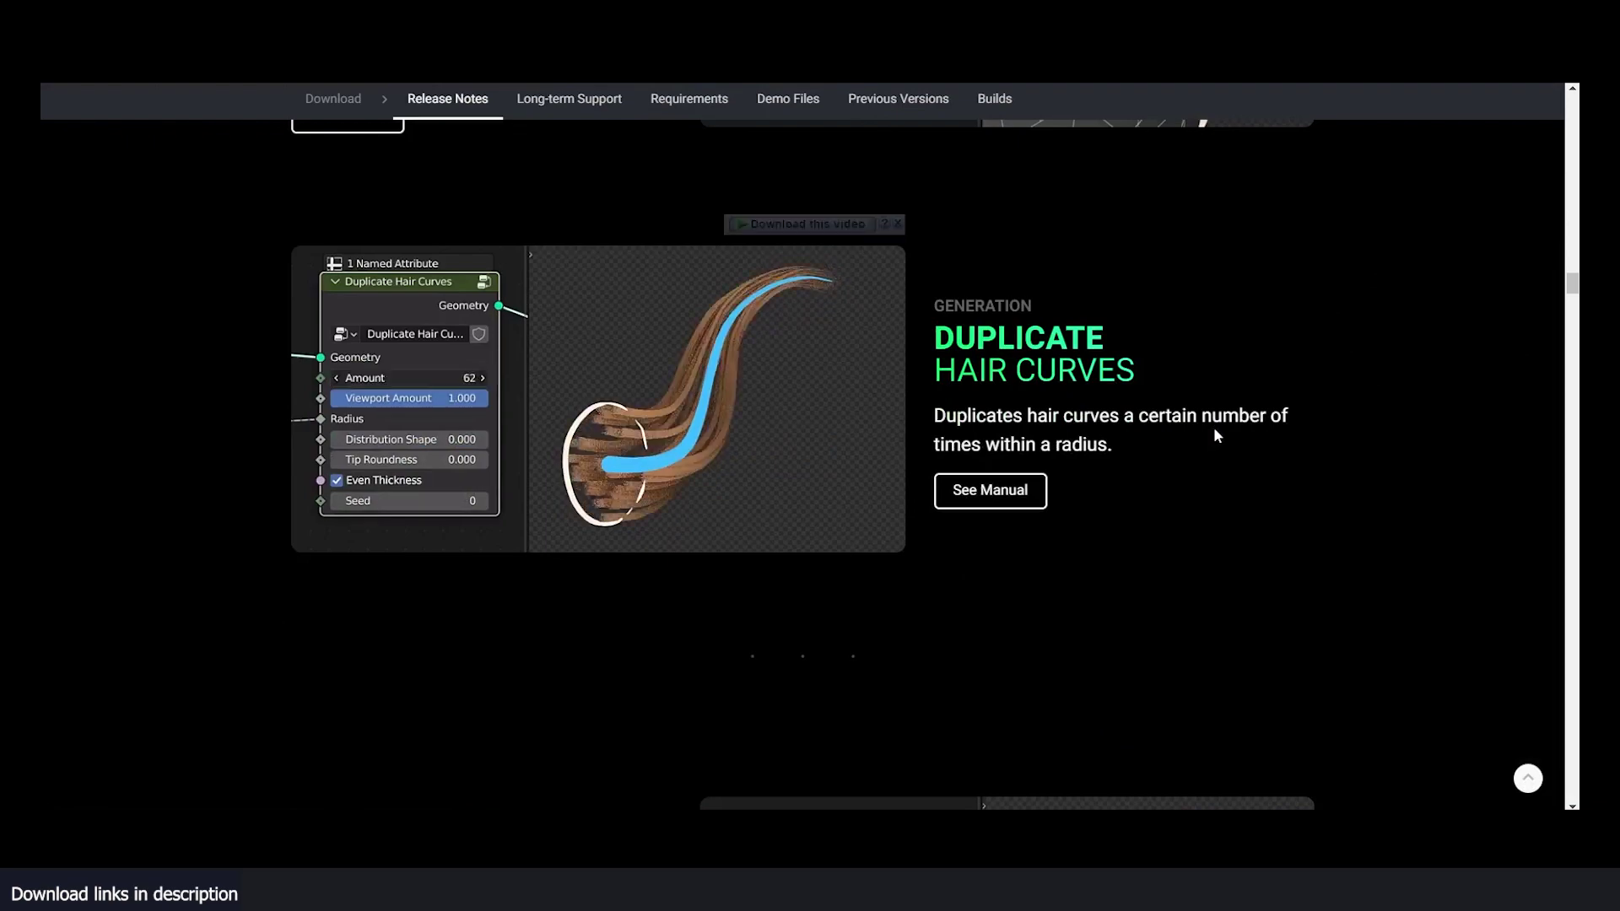
scroll(1215, 430, down, 20)
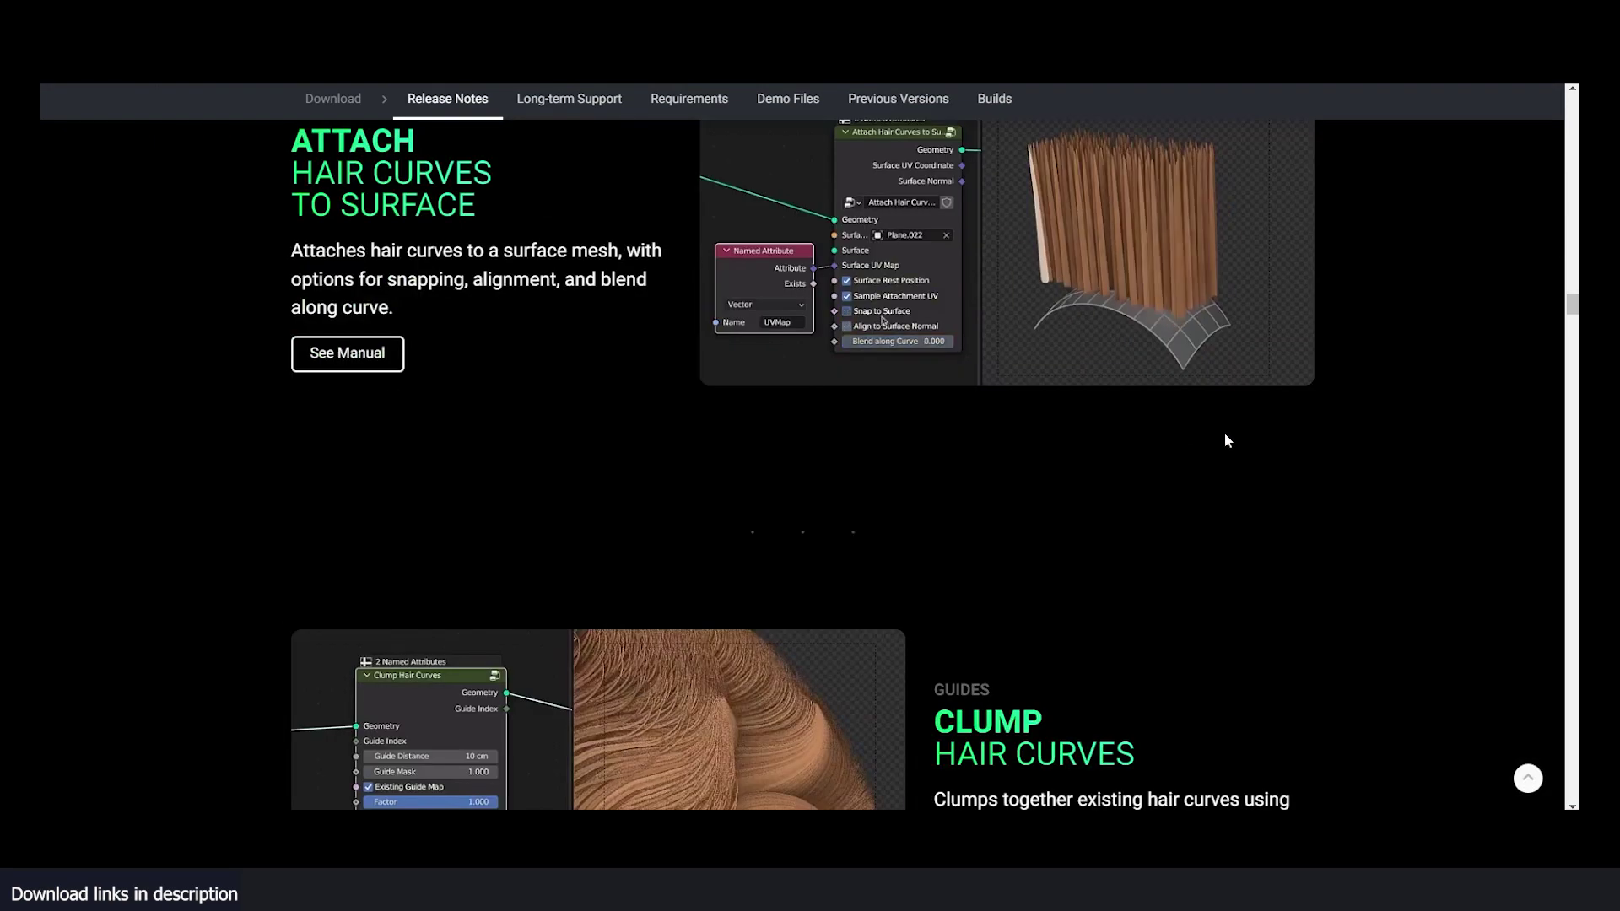
scroll(1223, 433, down, 20)
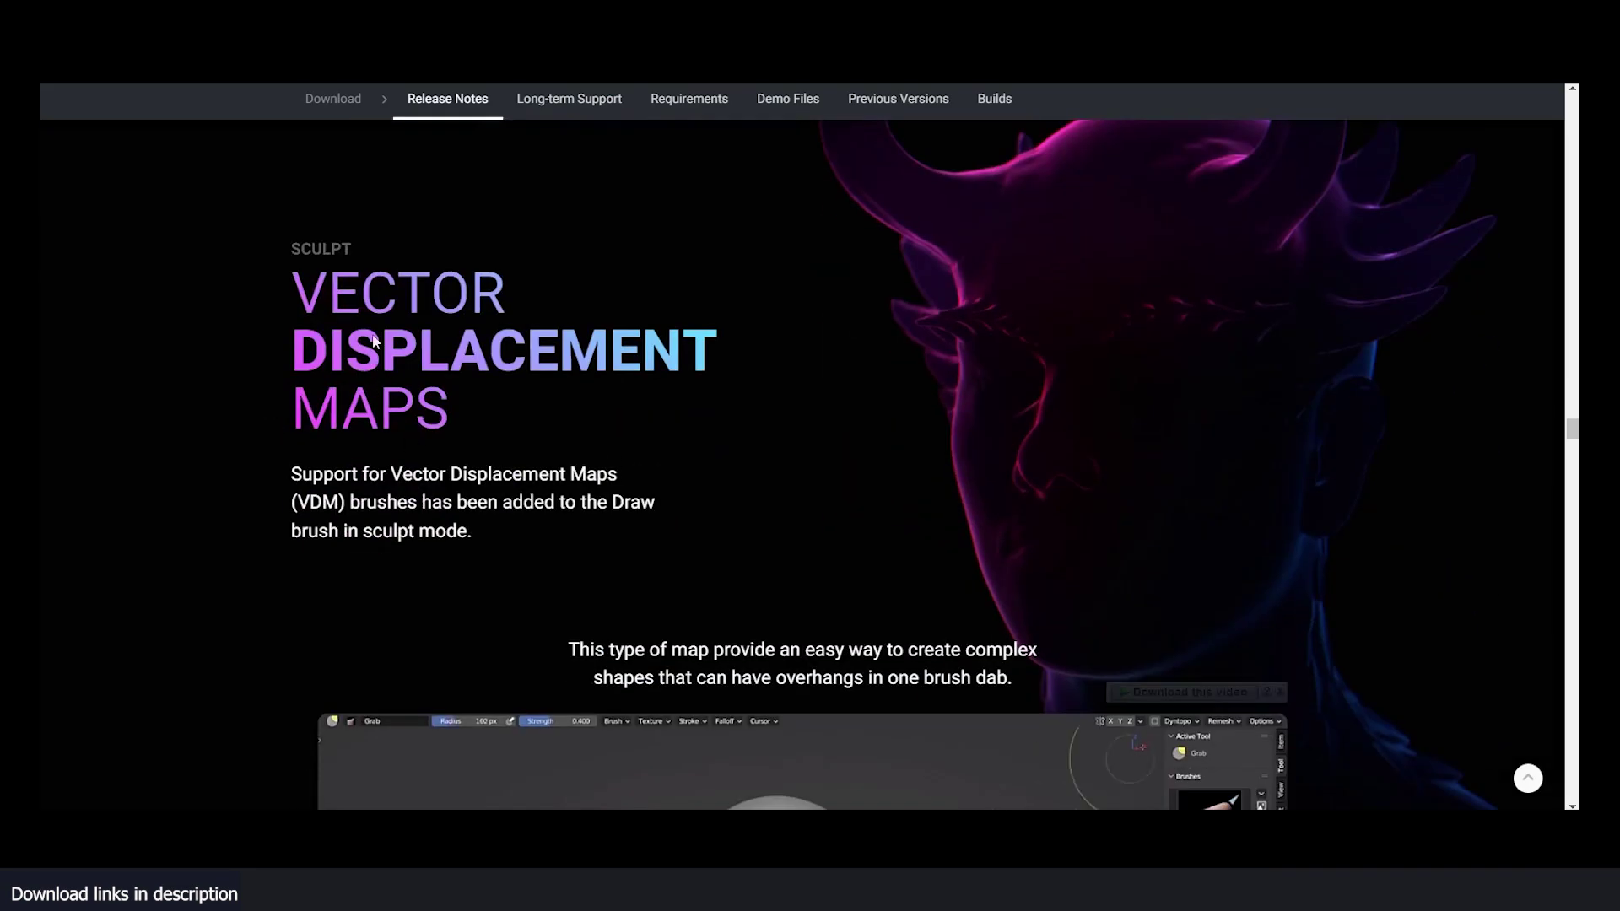
scroll(548, 372, down, 5)
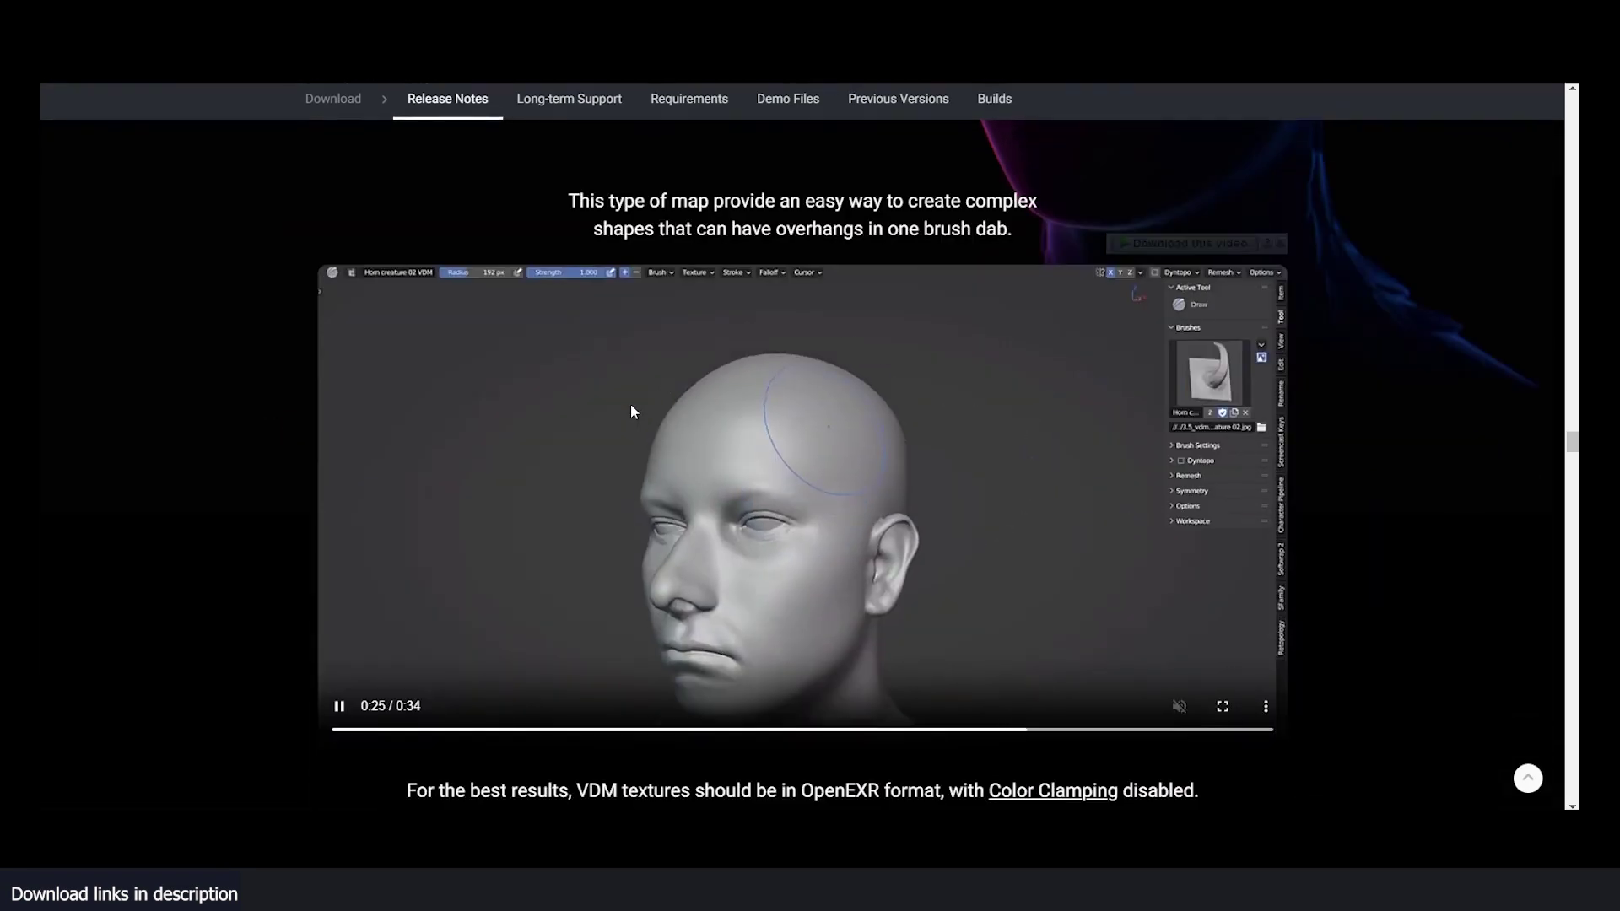
- Open the downloaded vdm_brush_demo_2.zip, look inside vdm_creating_brushes, and extract the archive in the Compressed folder
scroll(717, 458, down, 4)
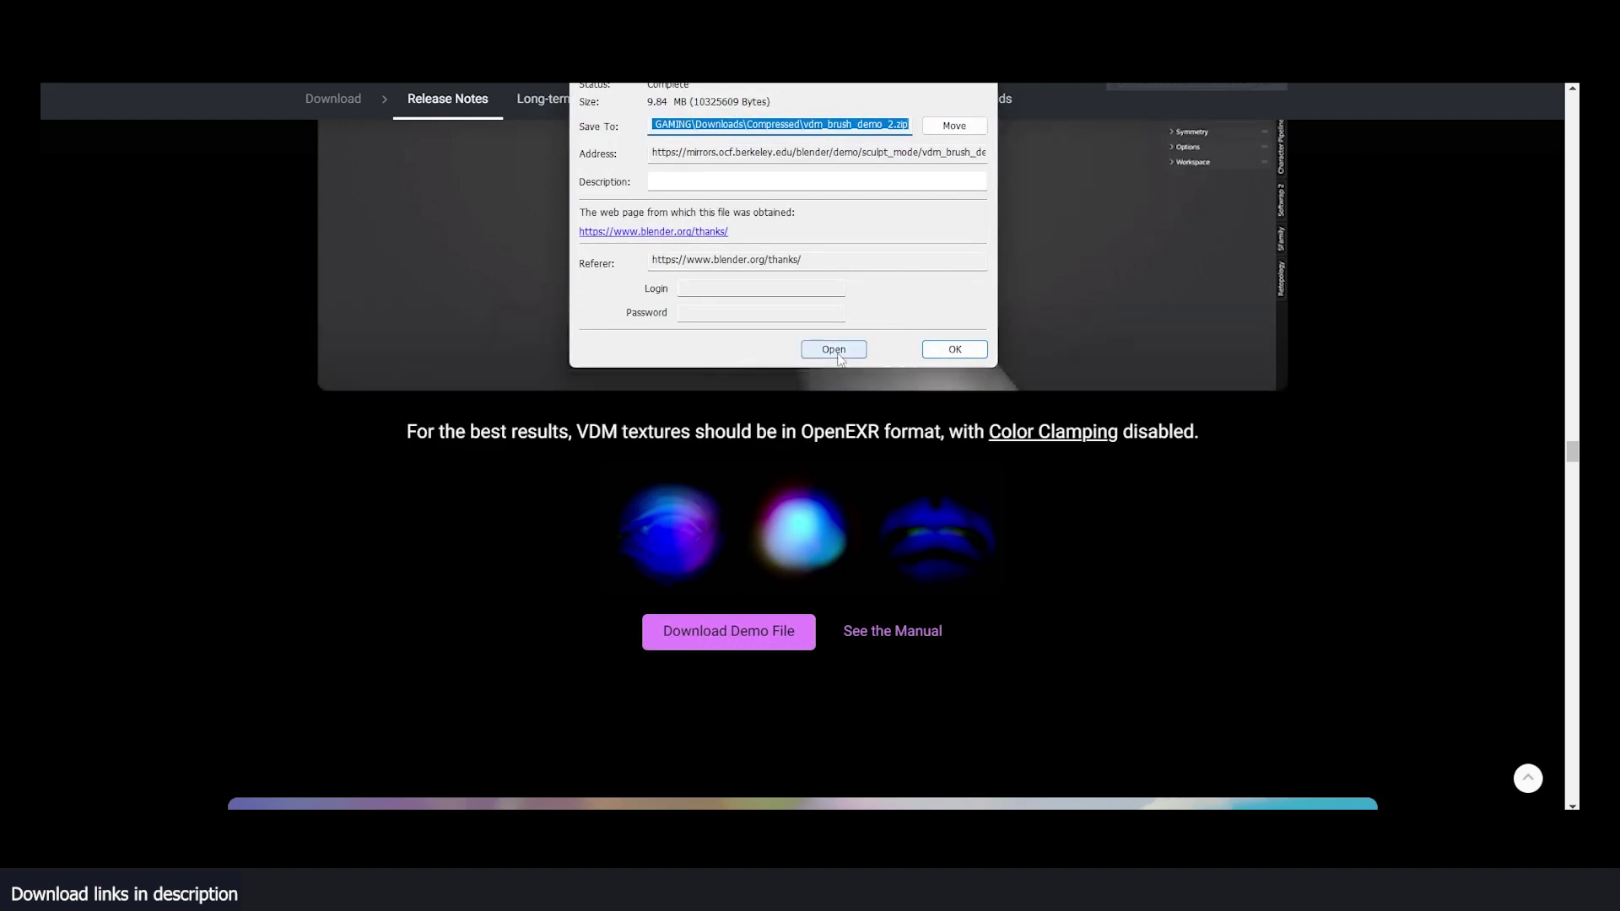
click(808, 348)
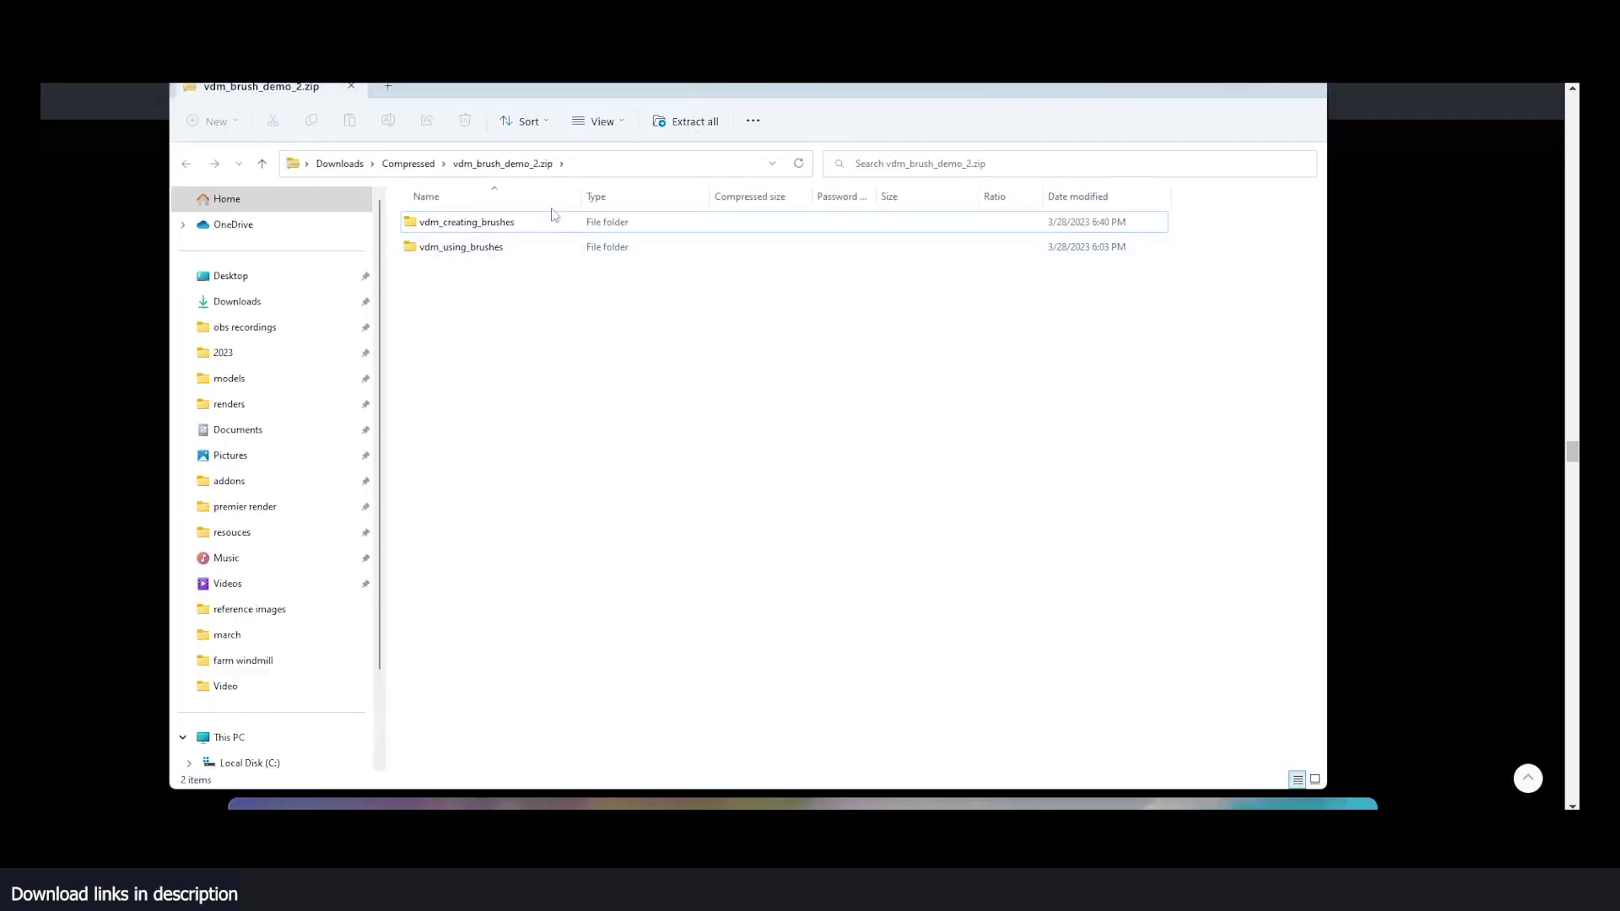
click(549, 223)
double_click(546, 225)
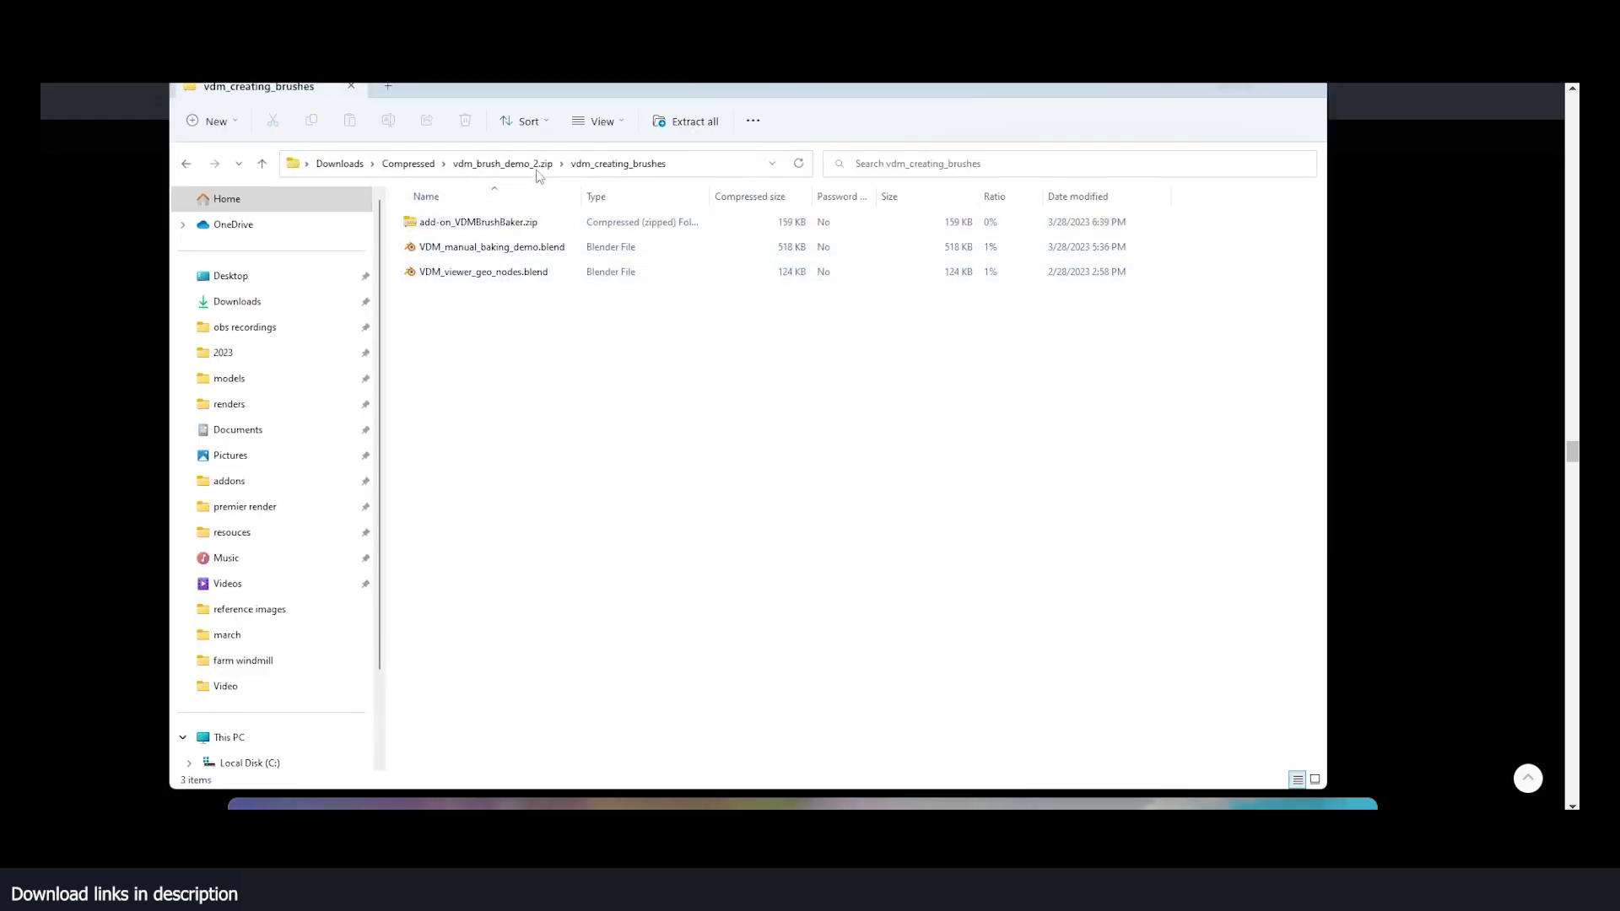
click(409, 163)
right_click(485, 253)
click(523, 297)
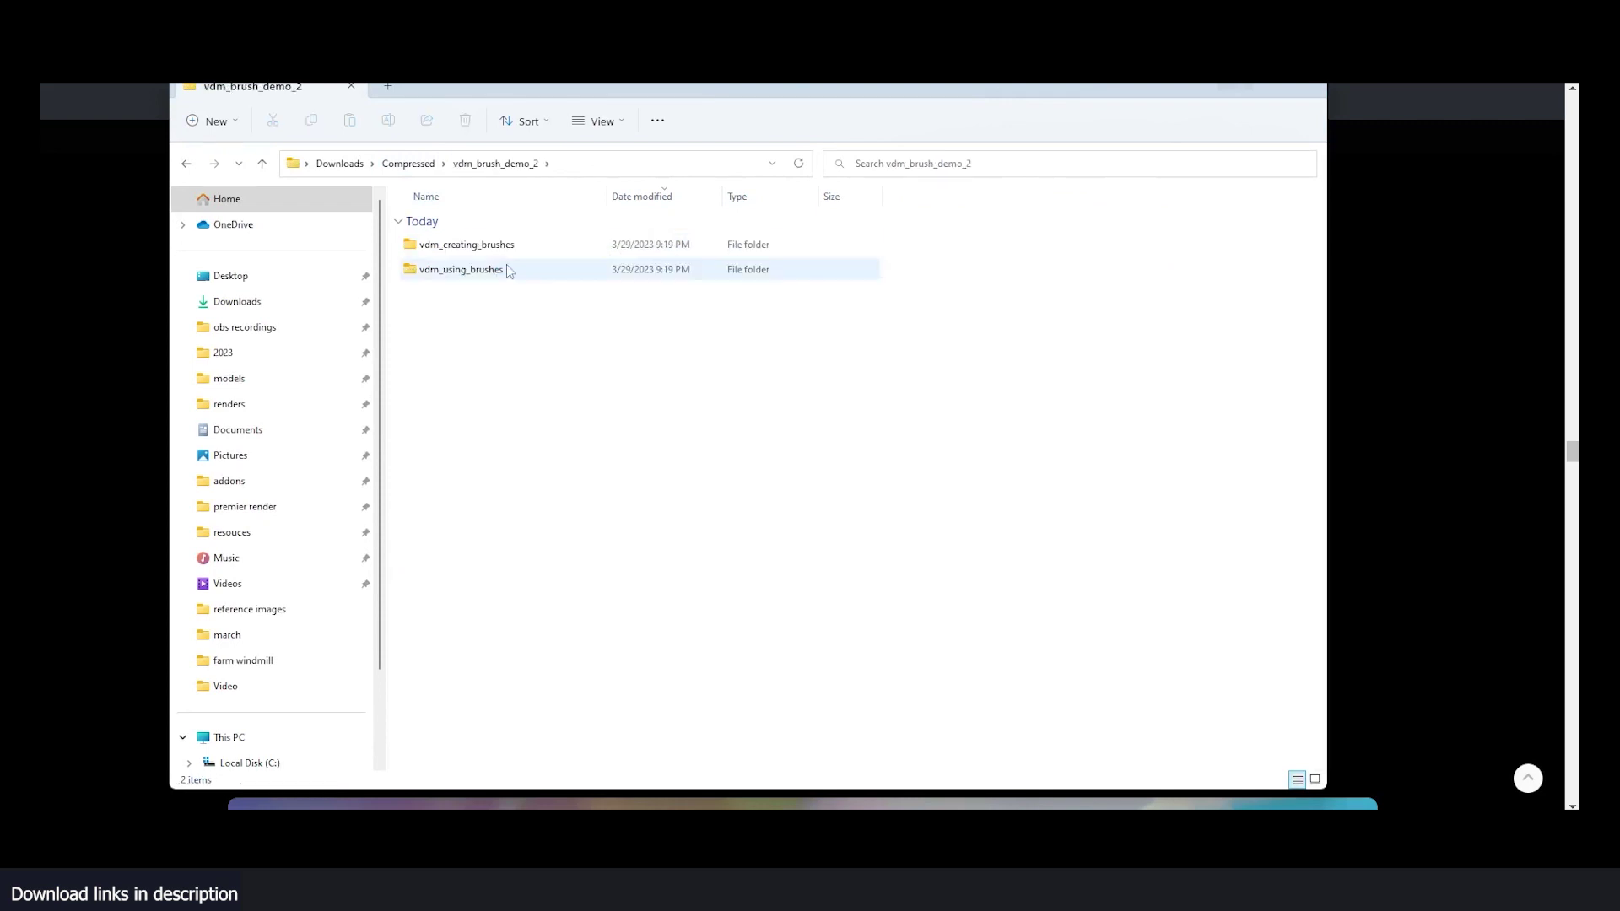
- Look through the EXR brush textures in vdm_using_brushes as large icons and check VDM_viewer_geo_nodes.blend from vdm_creating_brushes
double_click(511, 269)
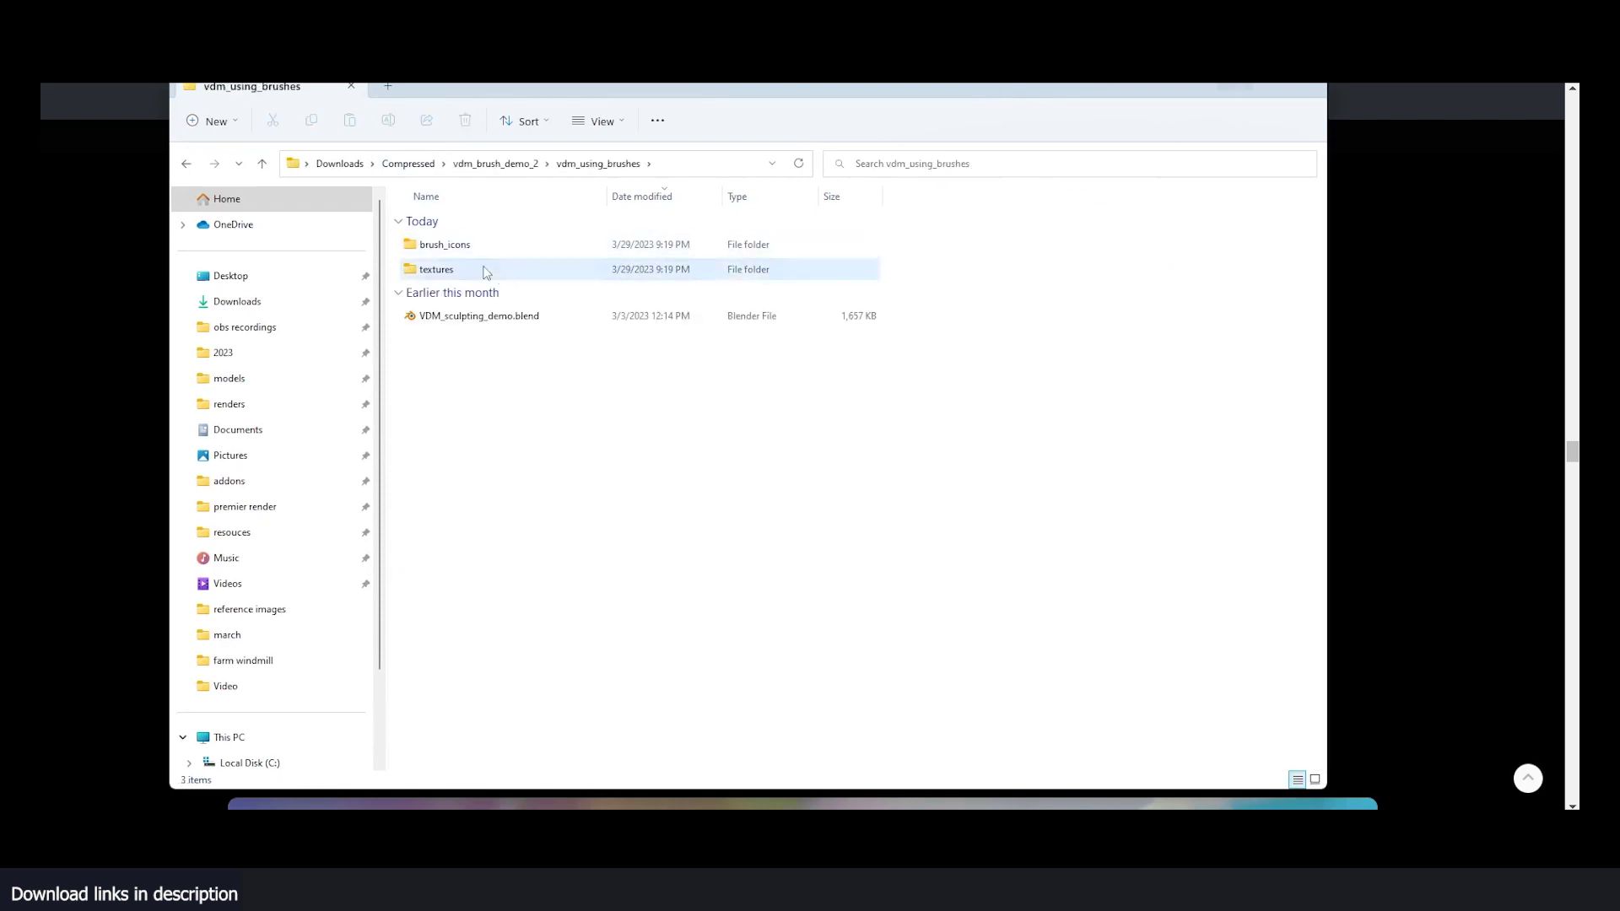
double_click(484, 268)
click(1316, 779)
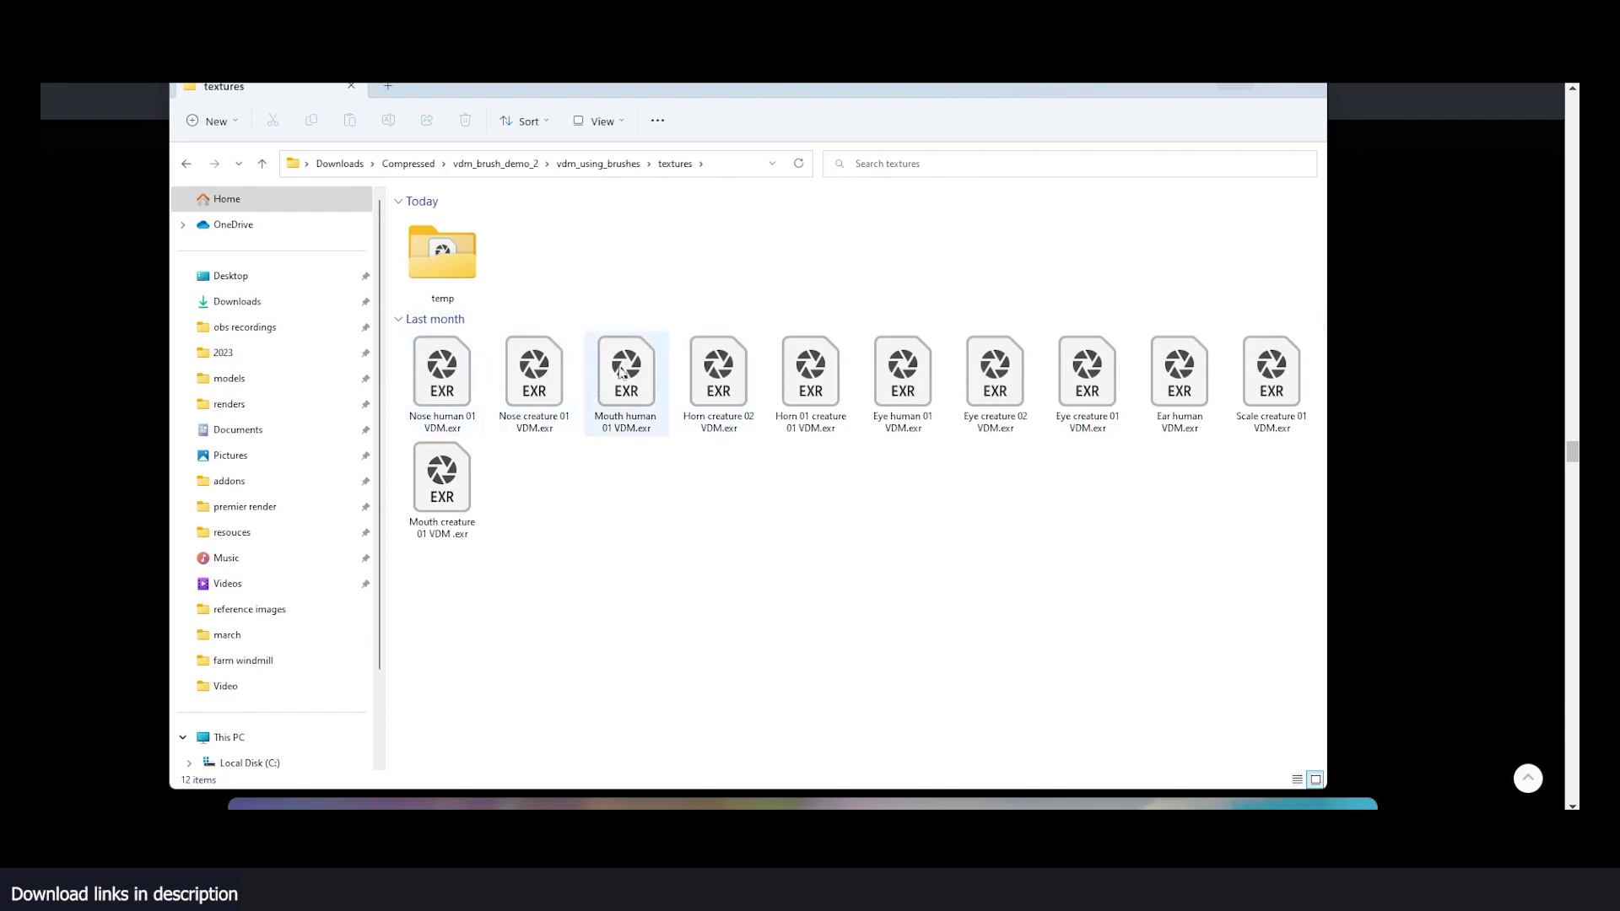
click(628, 166)
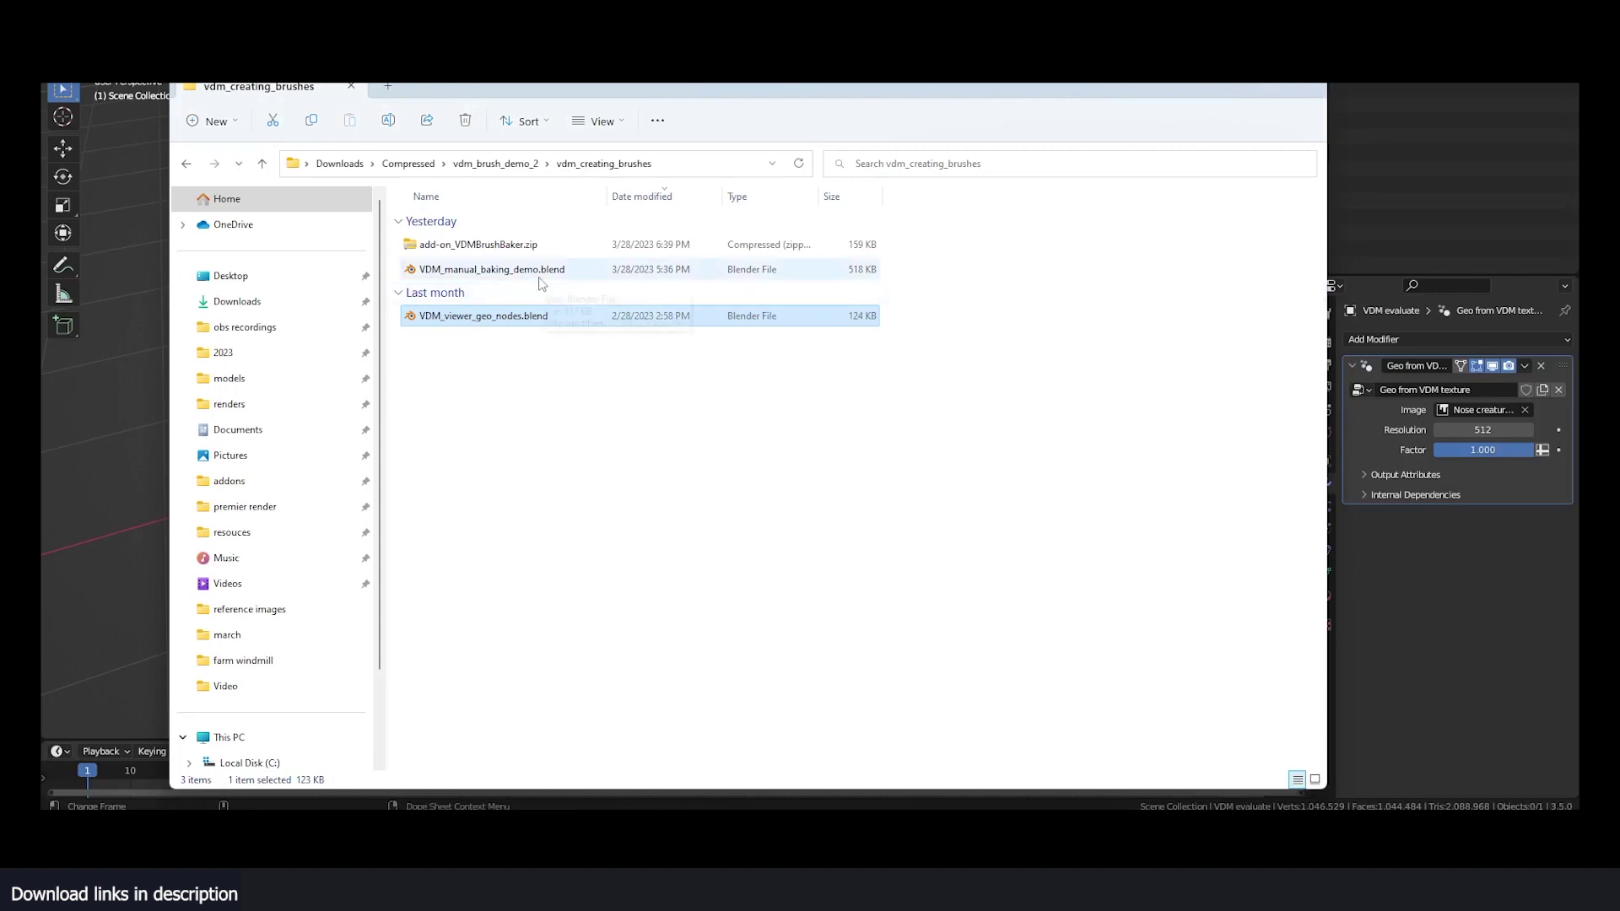
click(1356, 496)
click(563, 369)
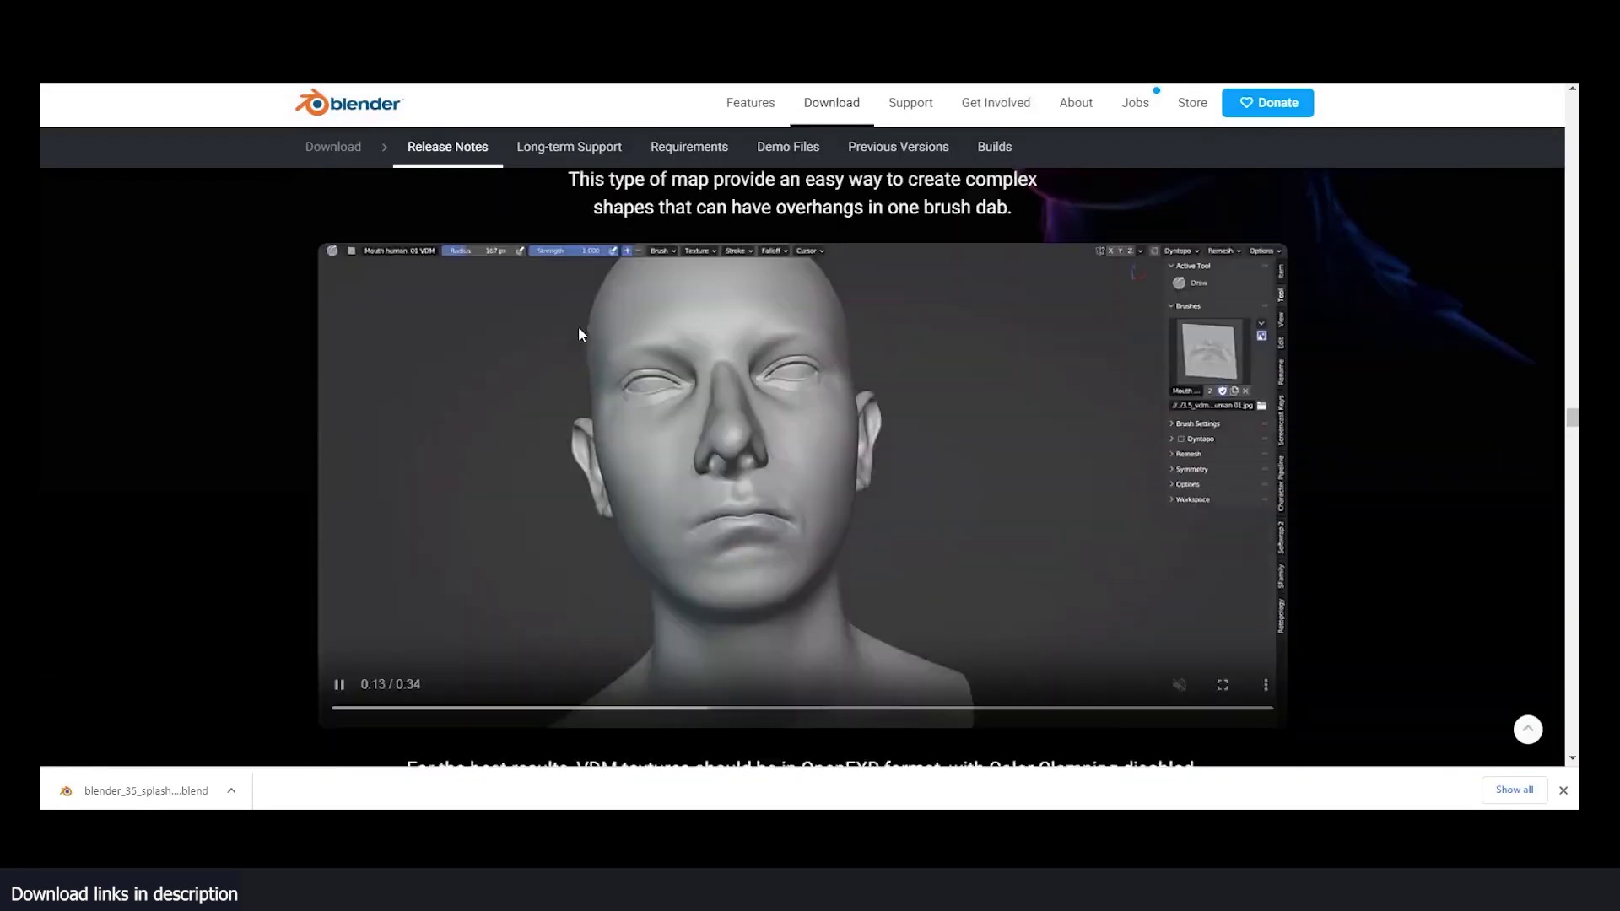
- Read through the release notes page from the Vector Displacement Maps section past the Compositor section to Get the Artwork and the credits
scroll(710, 371, down, 5)
scroll(710, 371, down, 7)
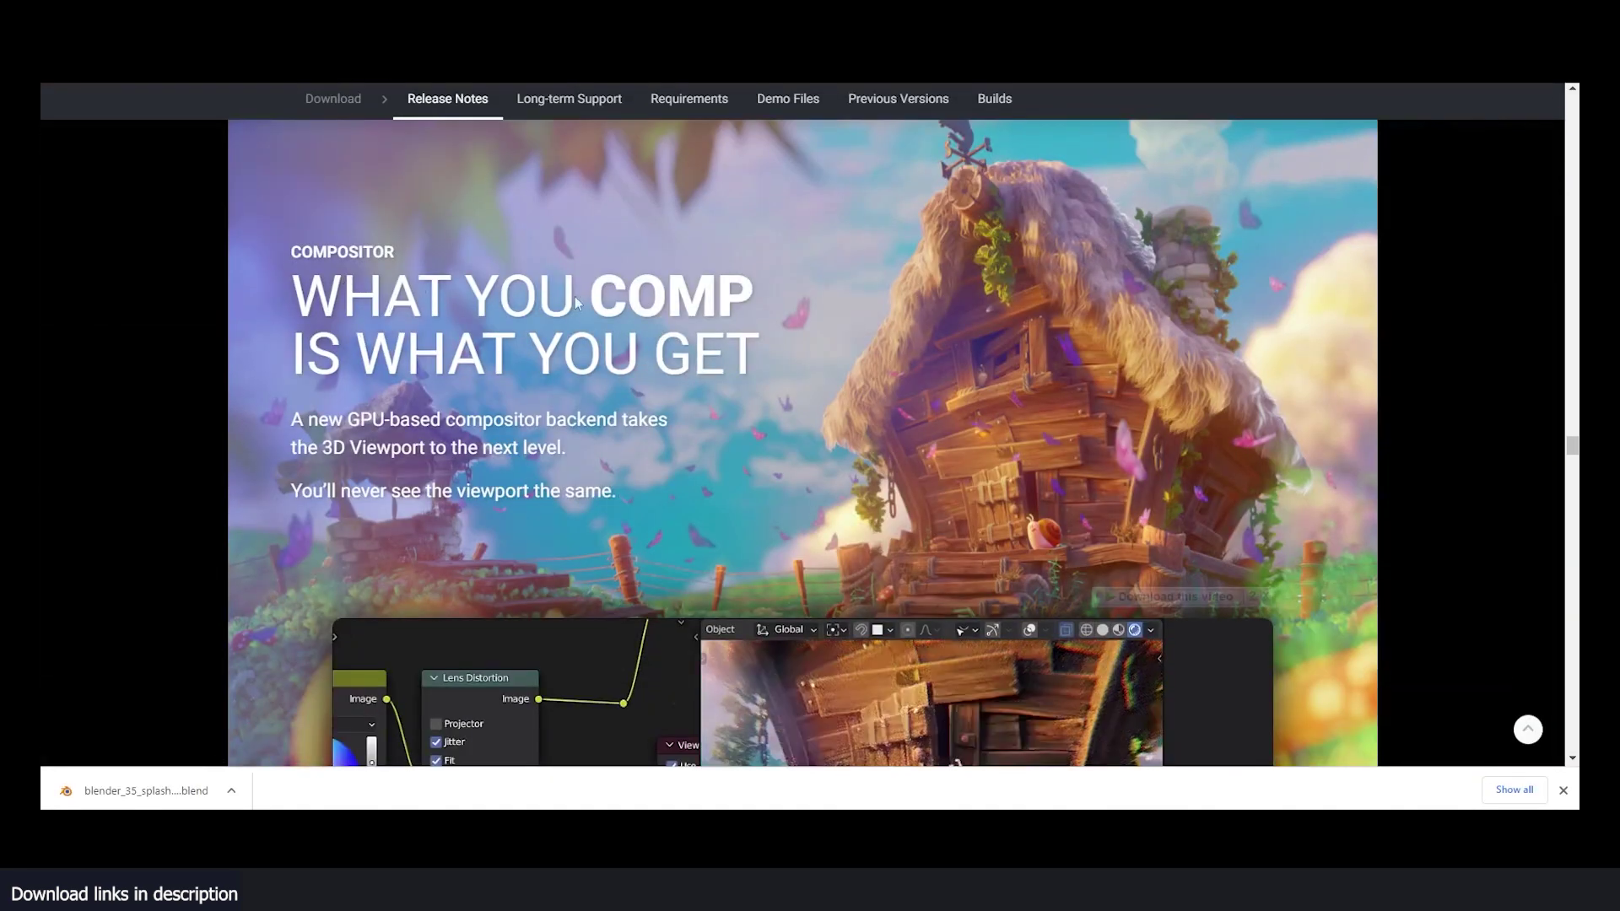
scroll(419, 427, down, 1)
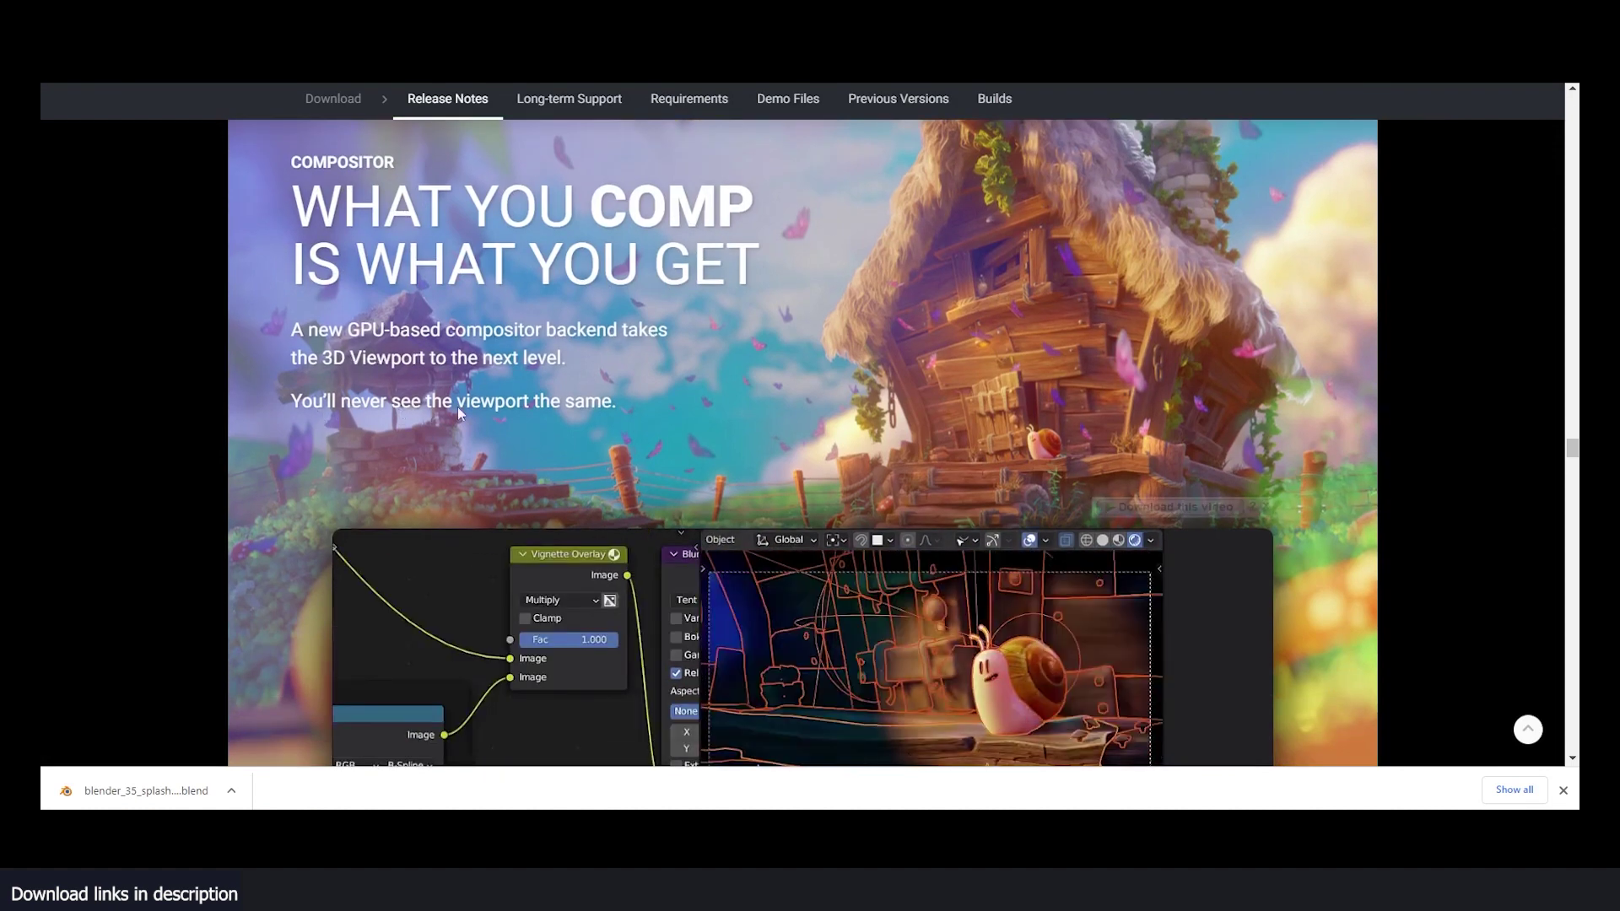
scroll(594, 407, down, 8)
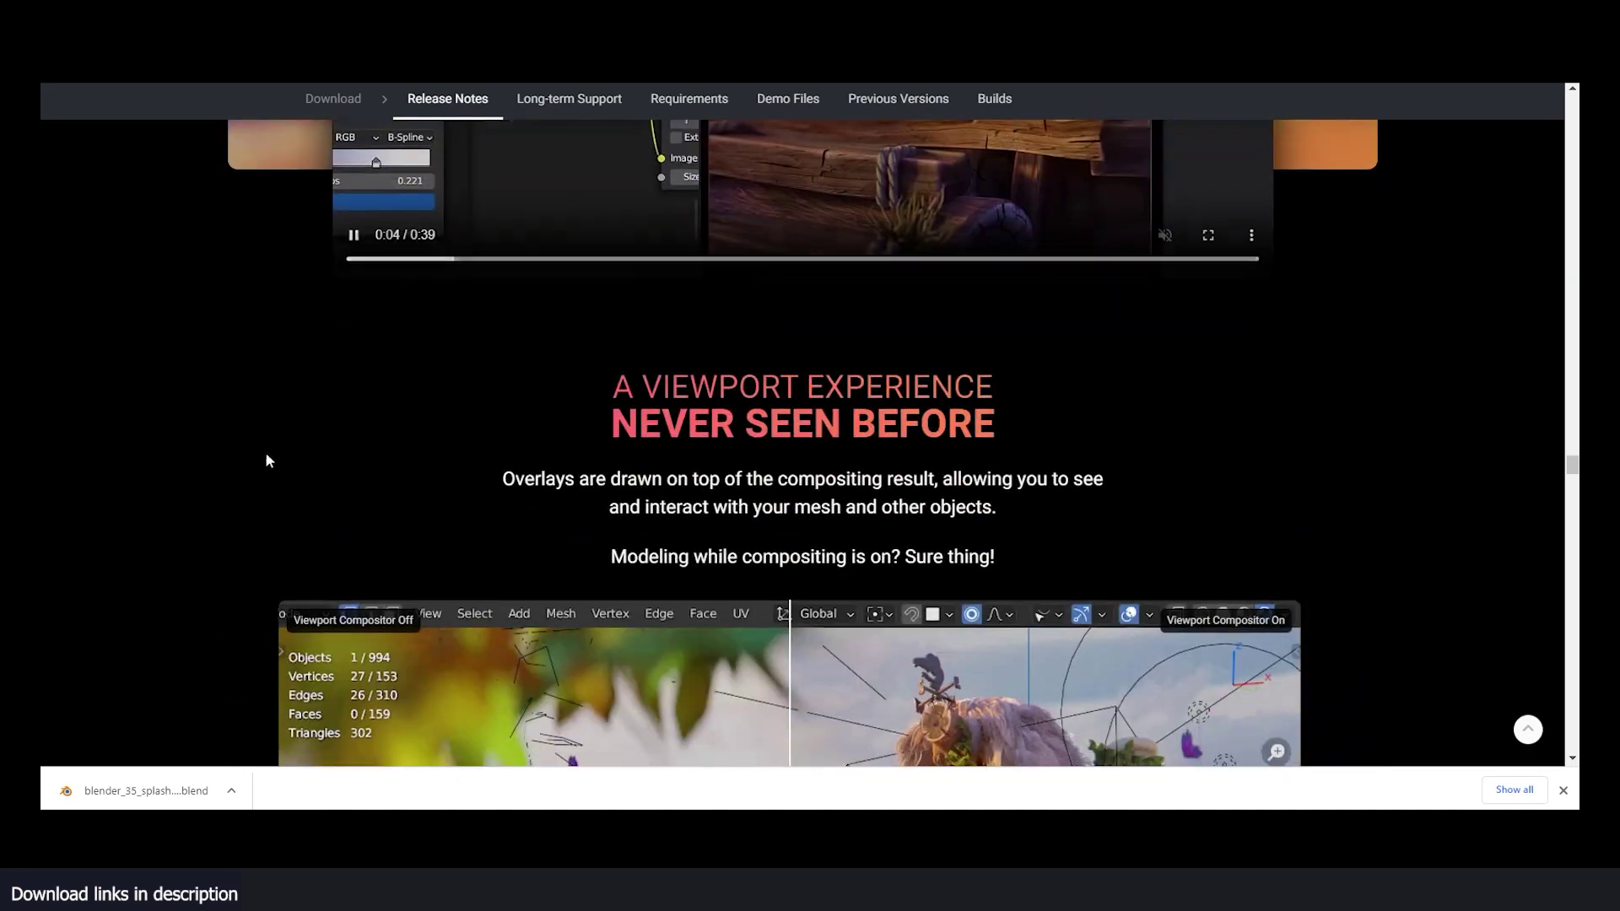
scroll(231, 414, down, 12)
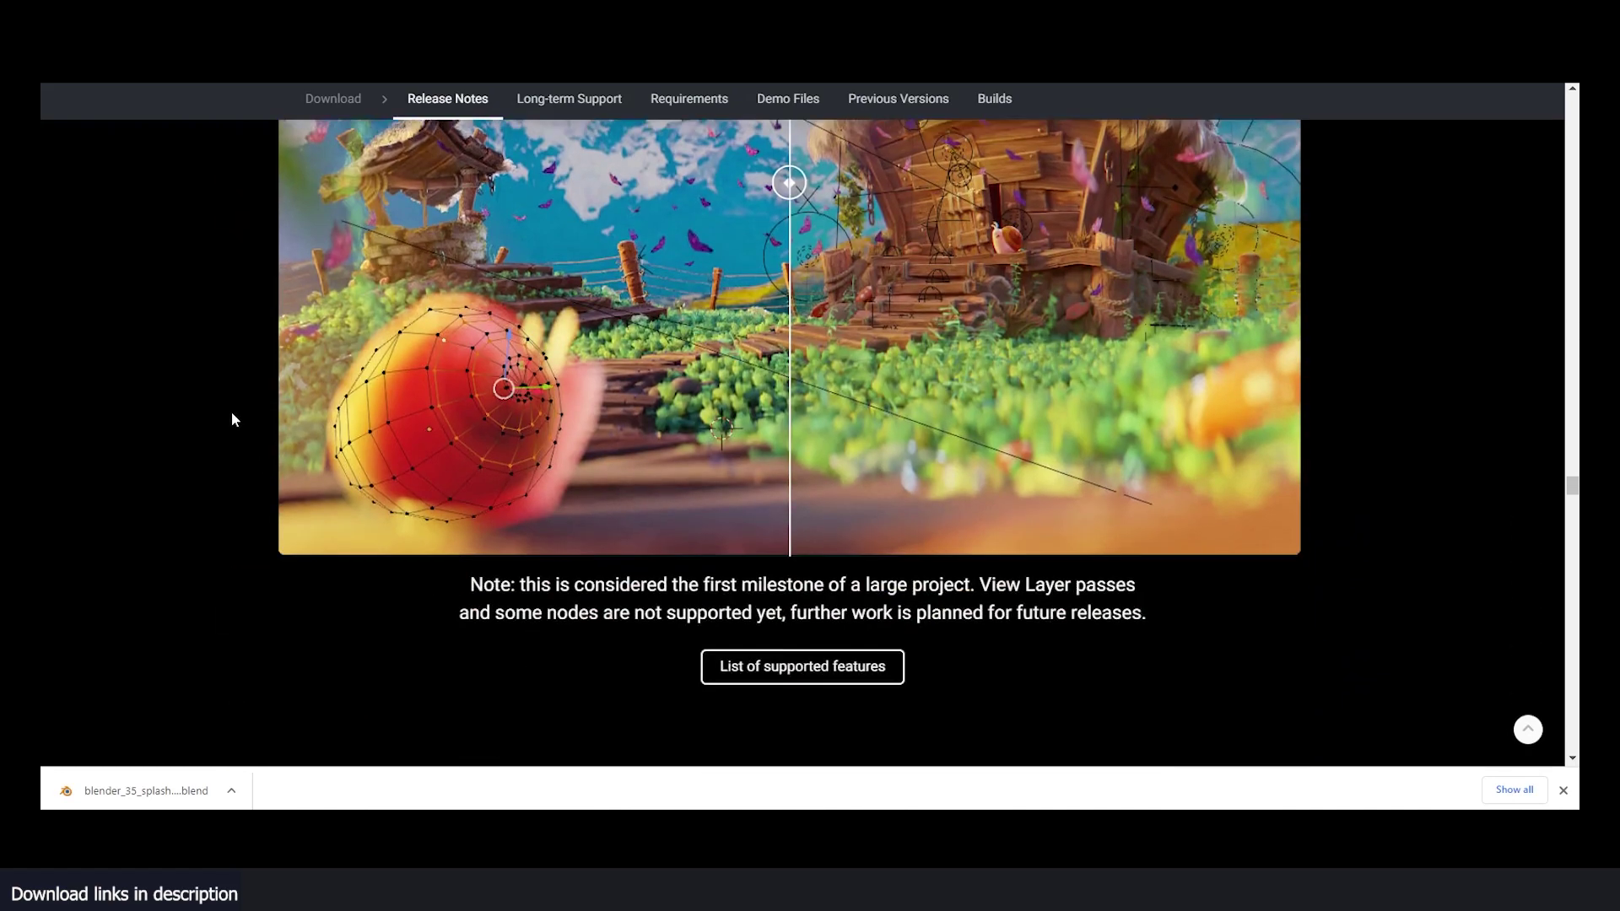
scroll(241, 418, down, 20)
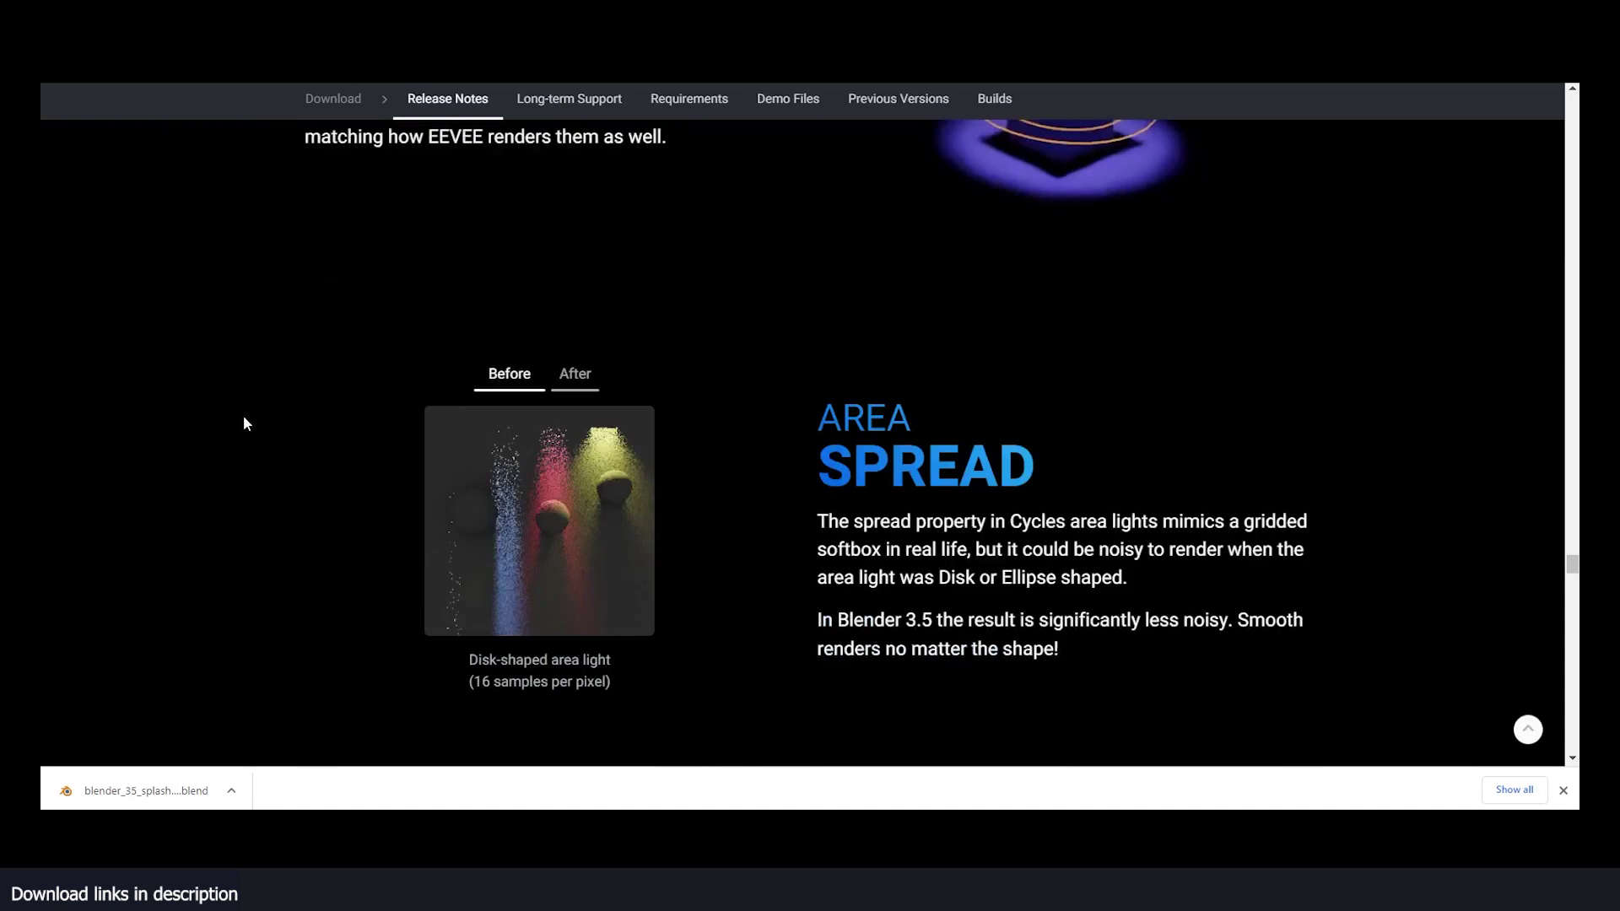
scroll(244, 422, down, 20)
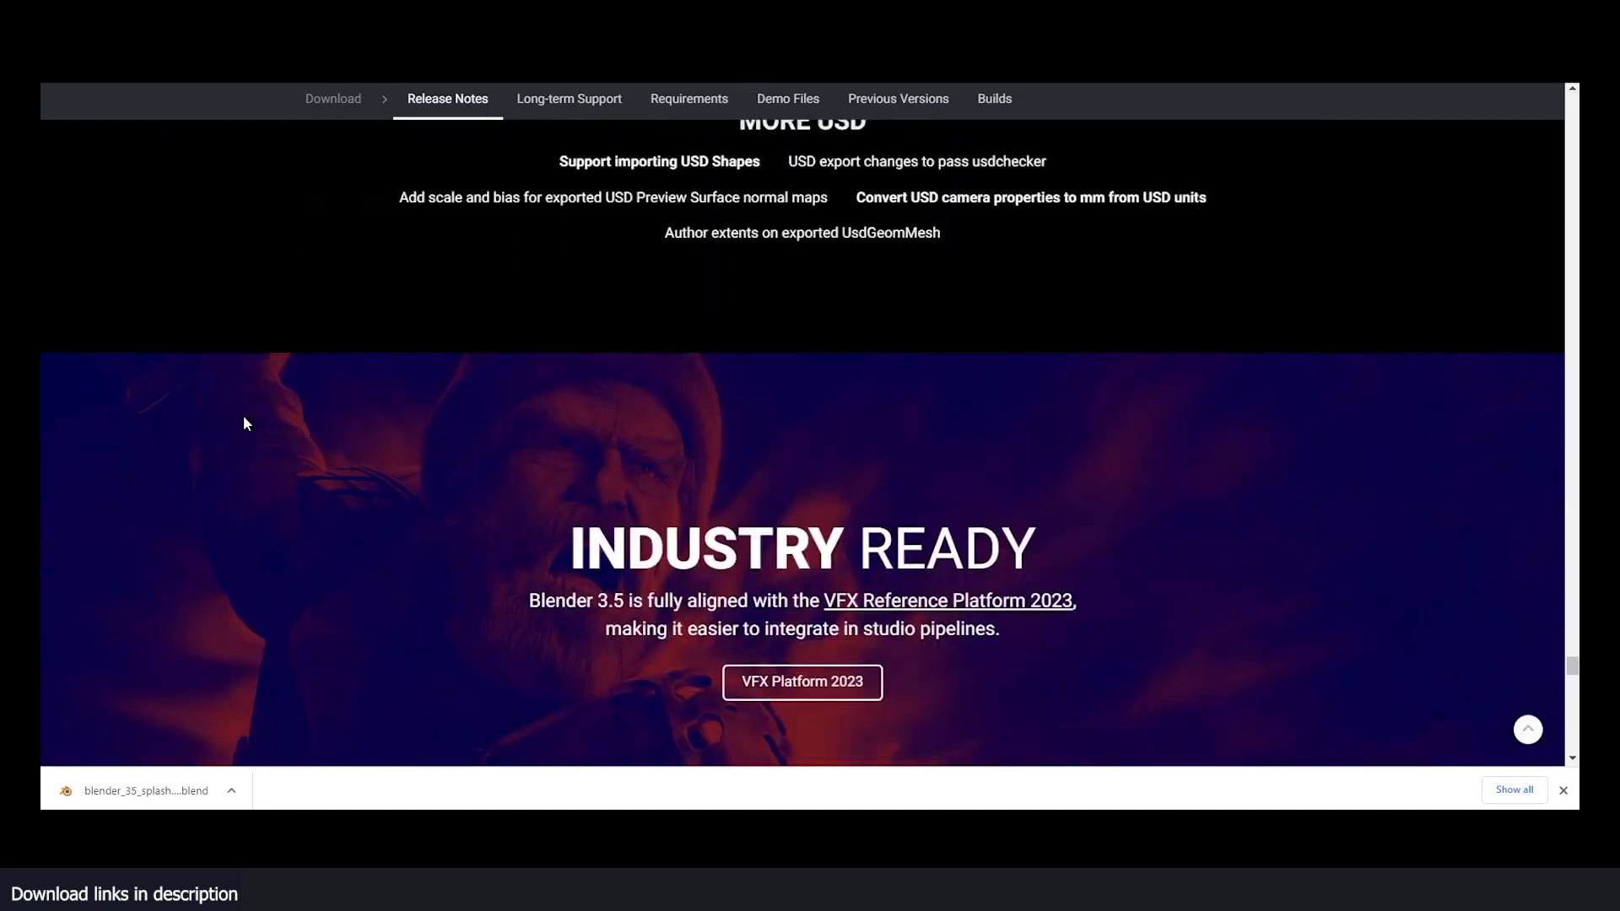
scroll(244, 423, down, 7)
scroll(243, 422, up, 6)
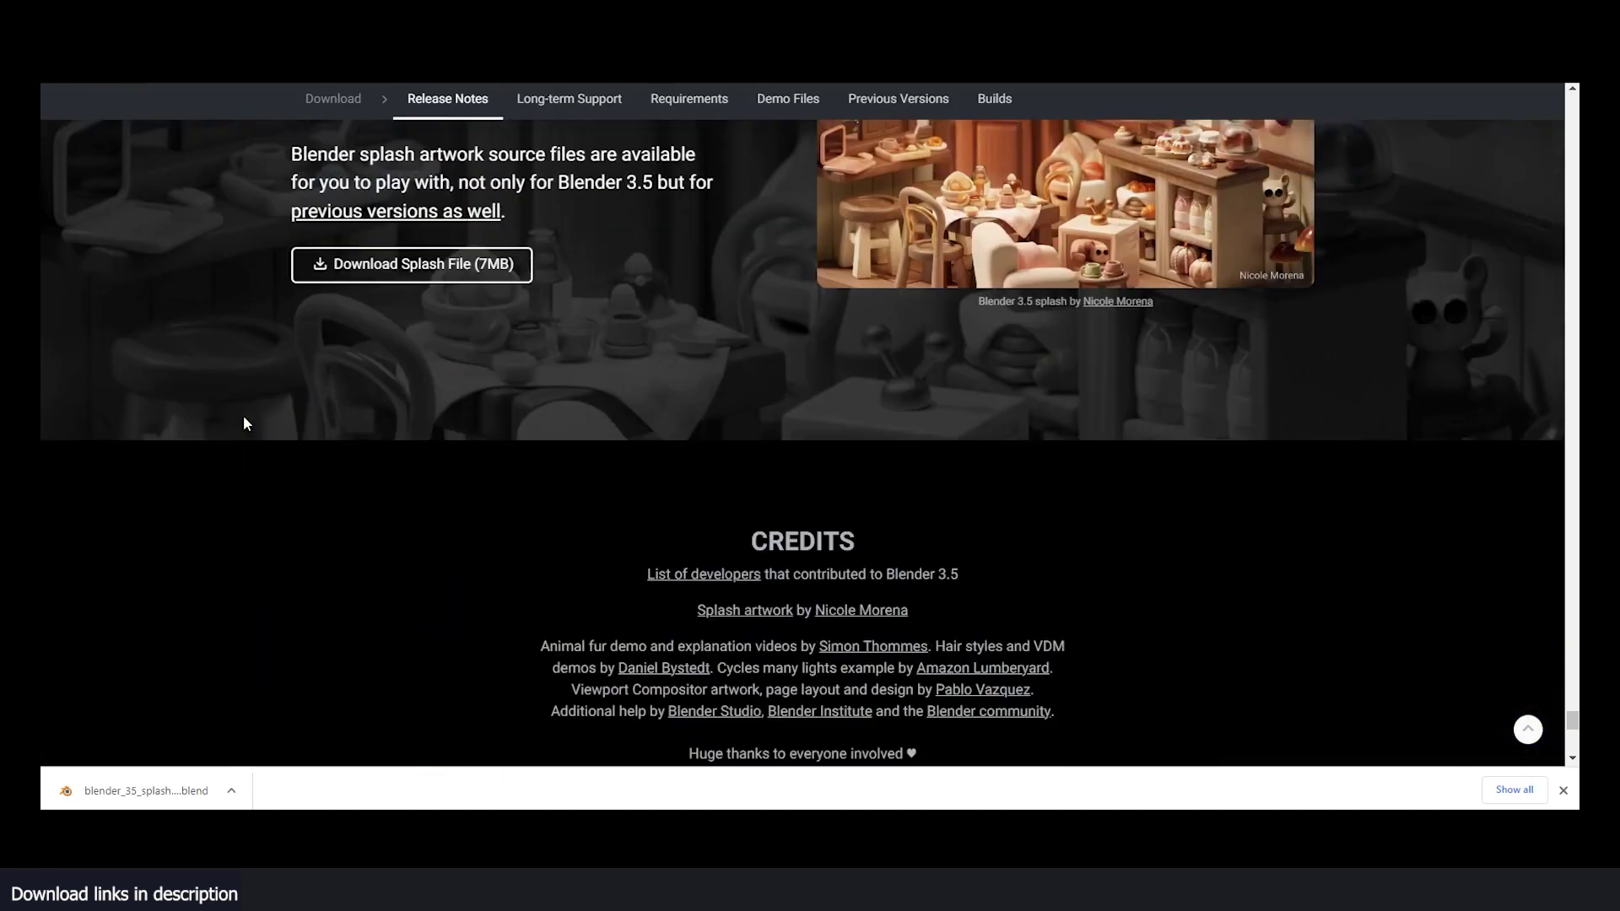
scroll(966, 512, down, 1)
scroll(967, 512, down, 3)
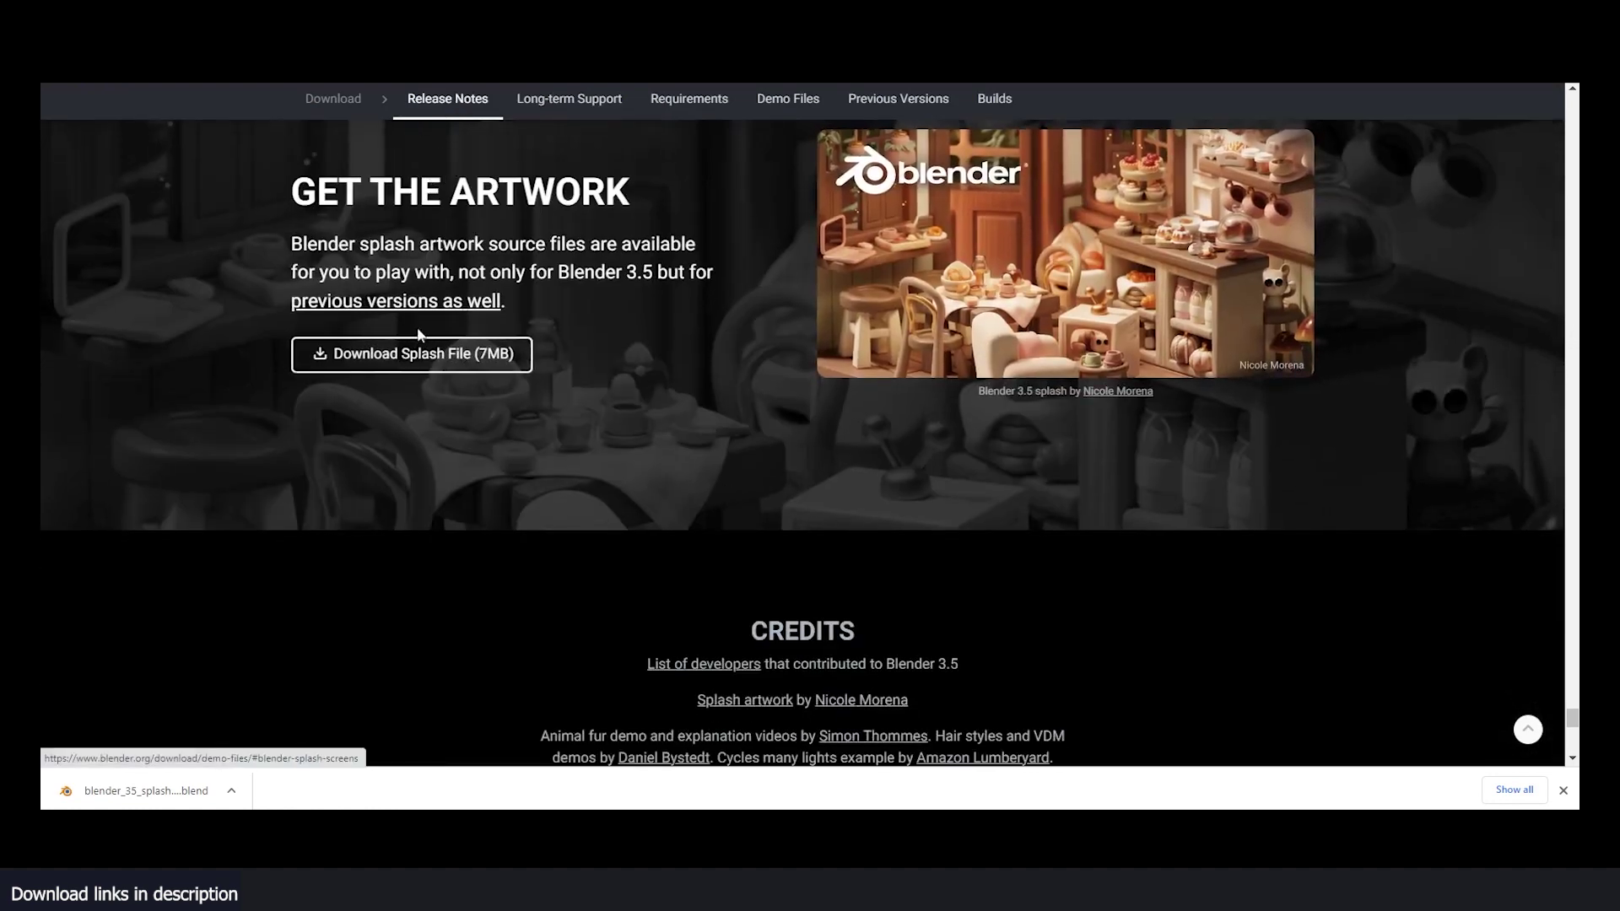
- Download the Blender 3.5 splash file from the Get the Artwork section and open it in Blender
click(426, 352)
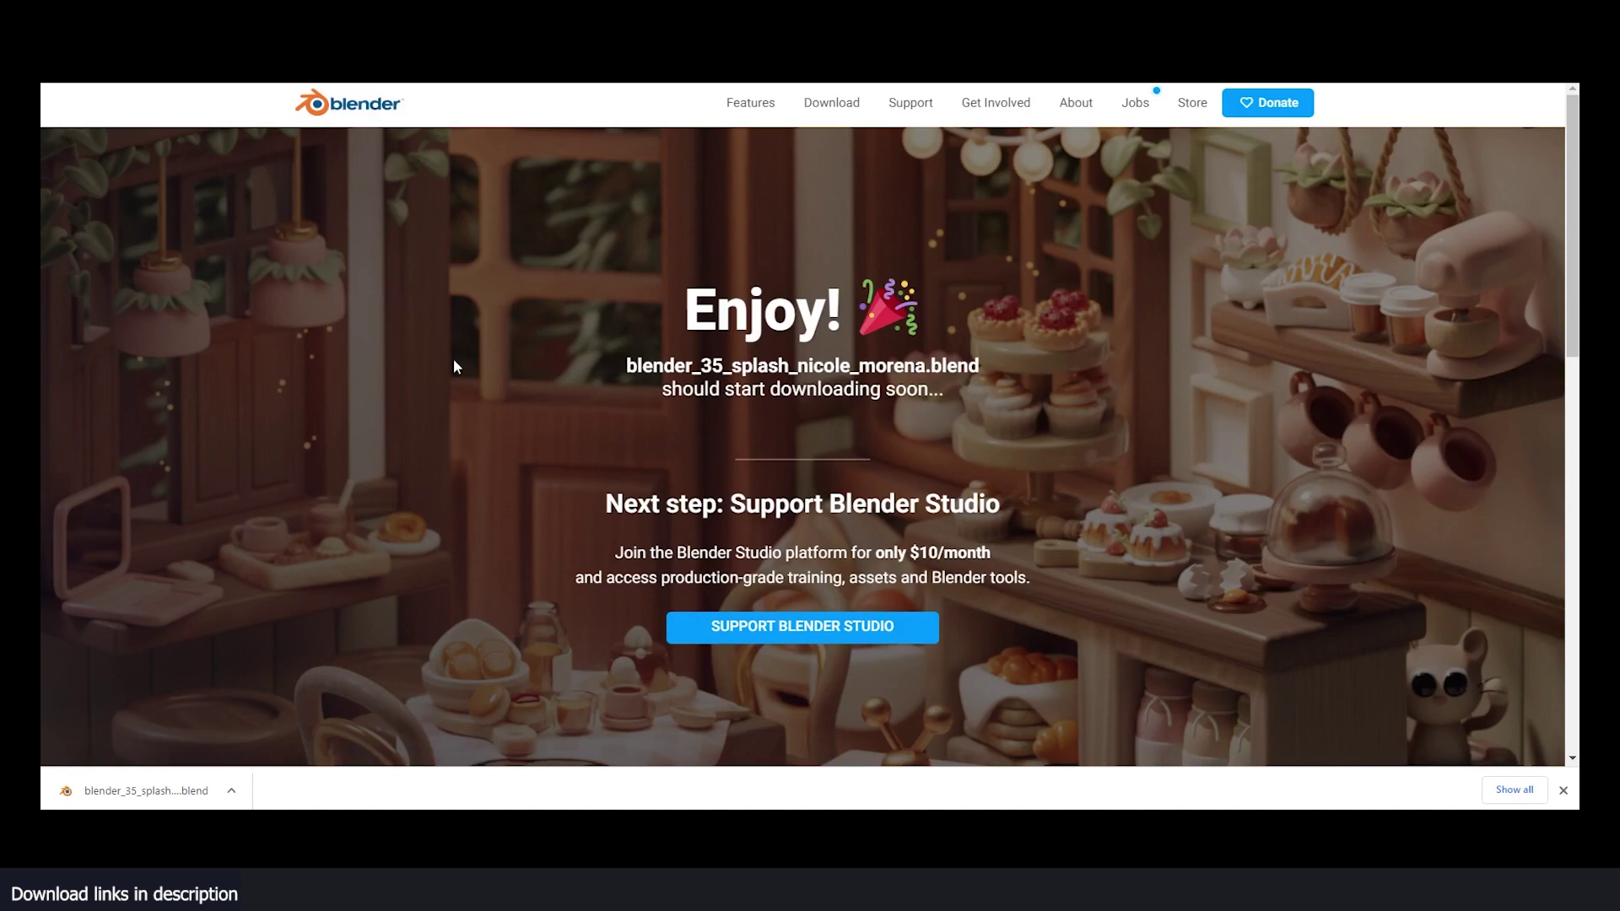
scroll(516, 396, down, 3)
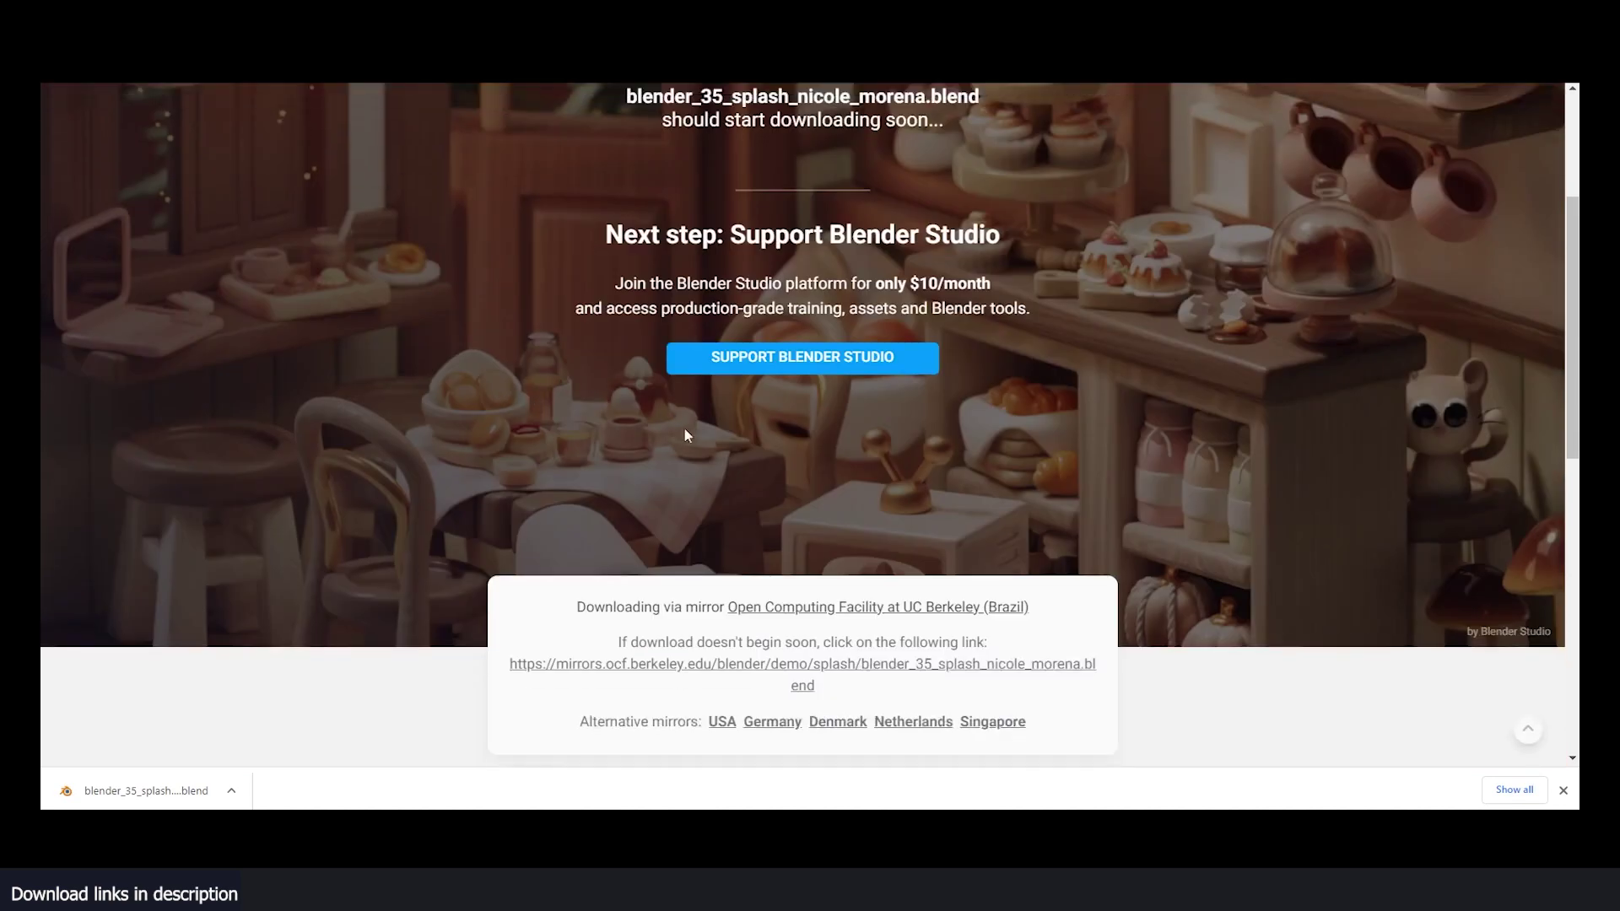
scroll(683, 427, down, 3)
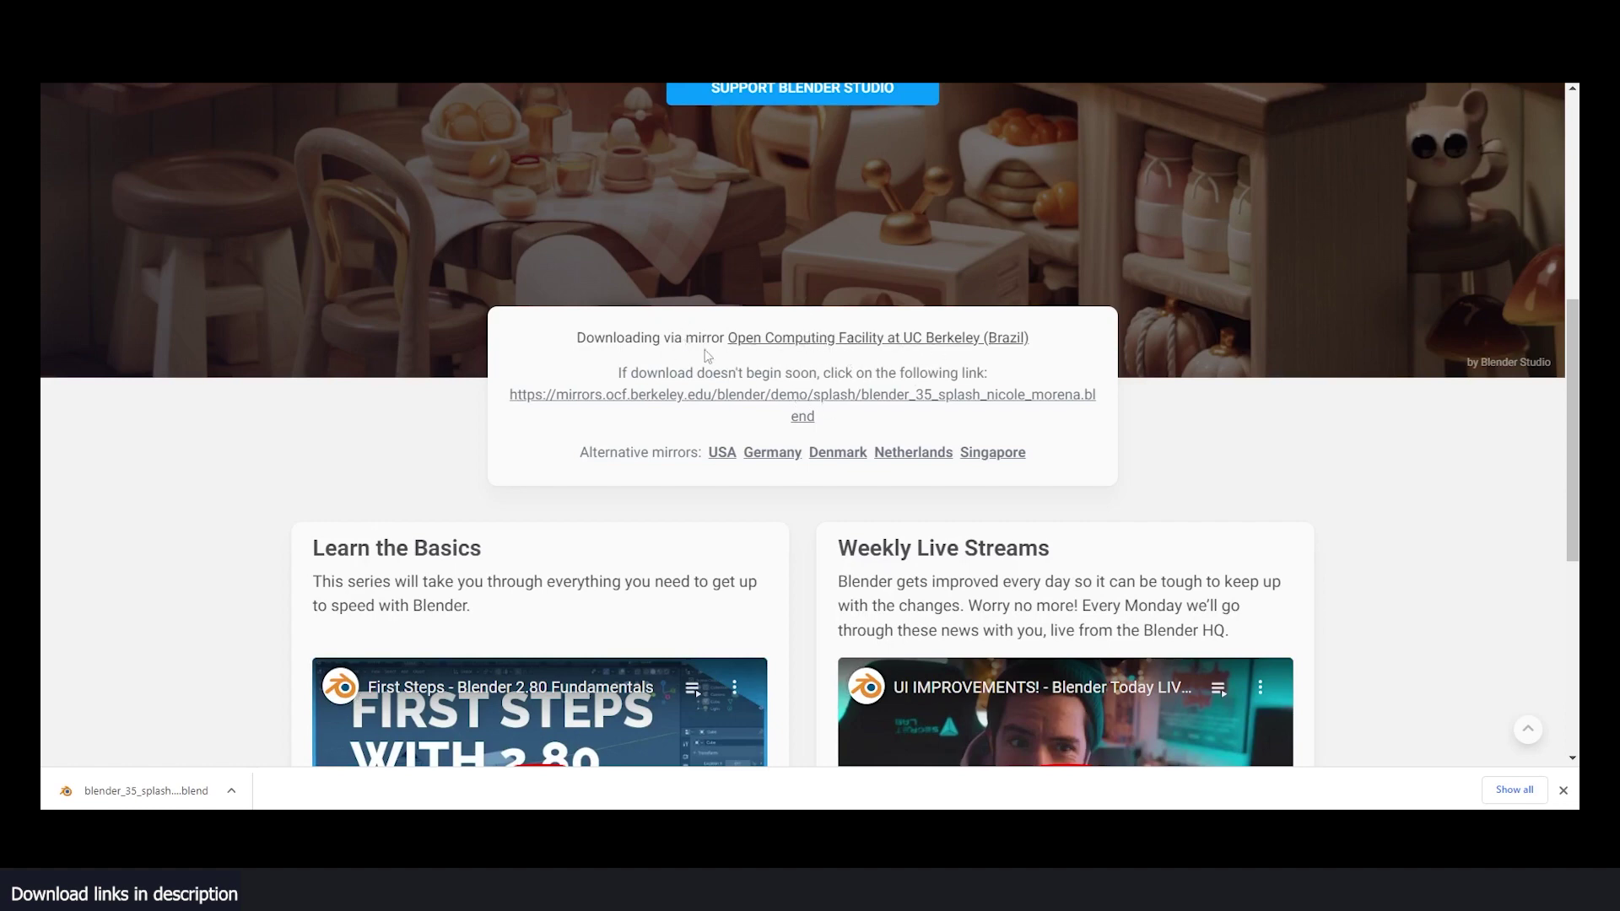
click(187, 797)
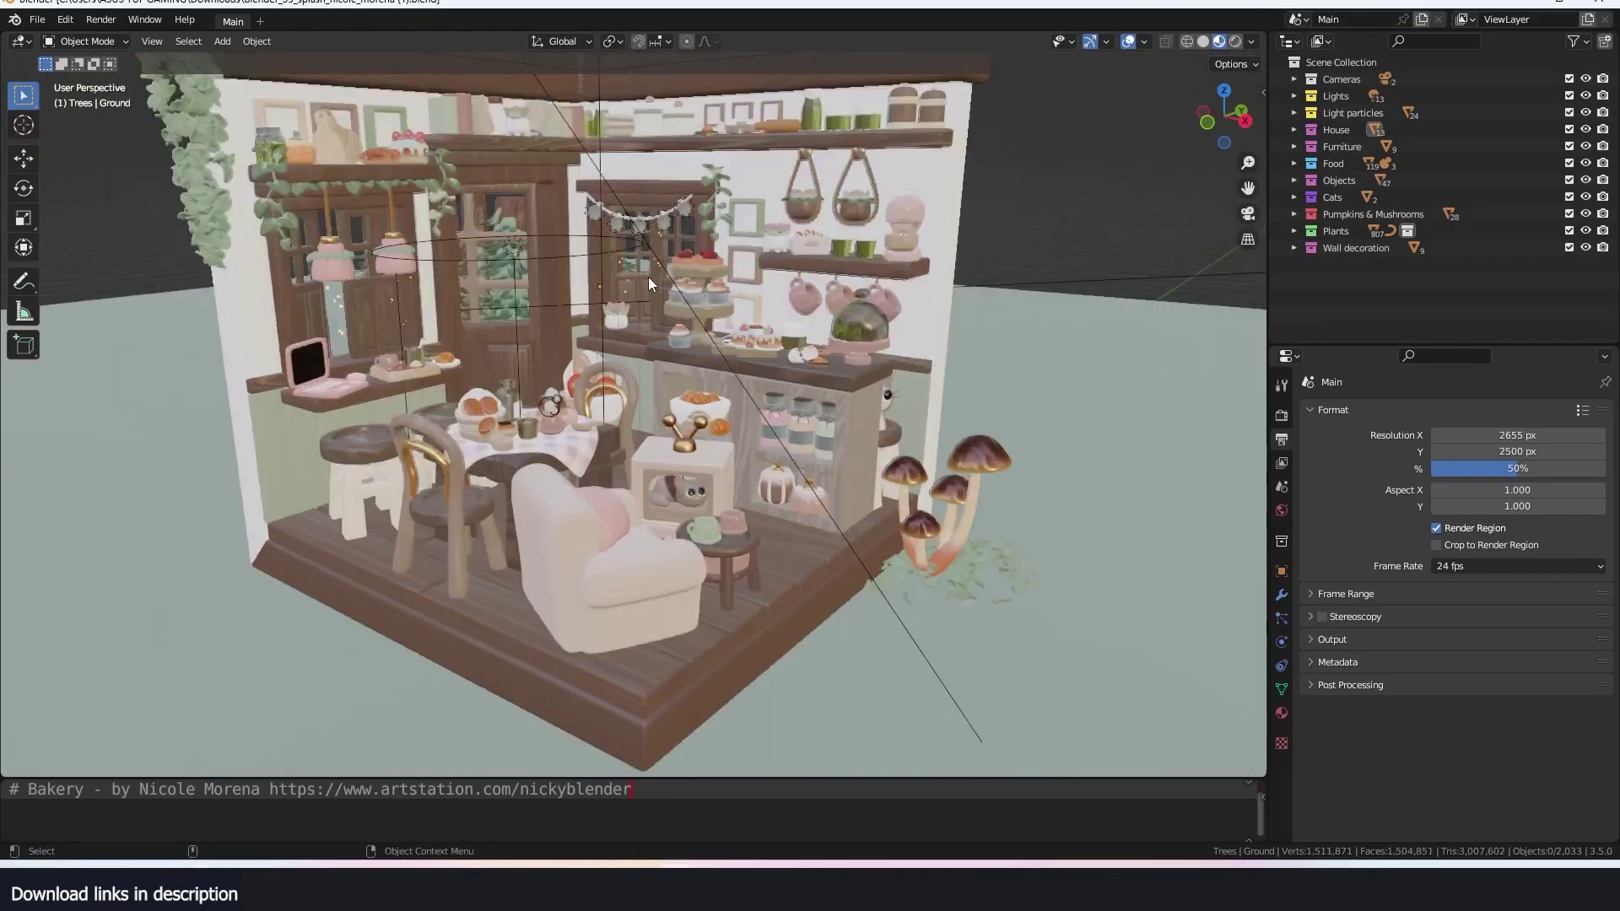
- Display the bakery scene in Rendered shading and examine its interior from different angles and distances
mouse_move(647, 277)
middle_down()
mouse_move(565, 256)
mouse_move(656, 276)
middle_up()
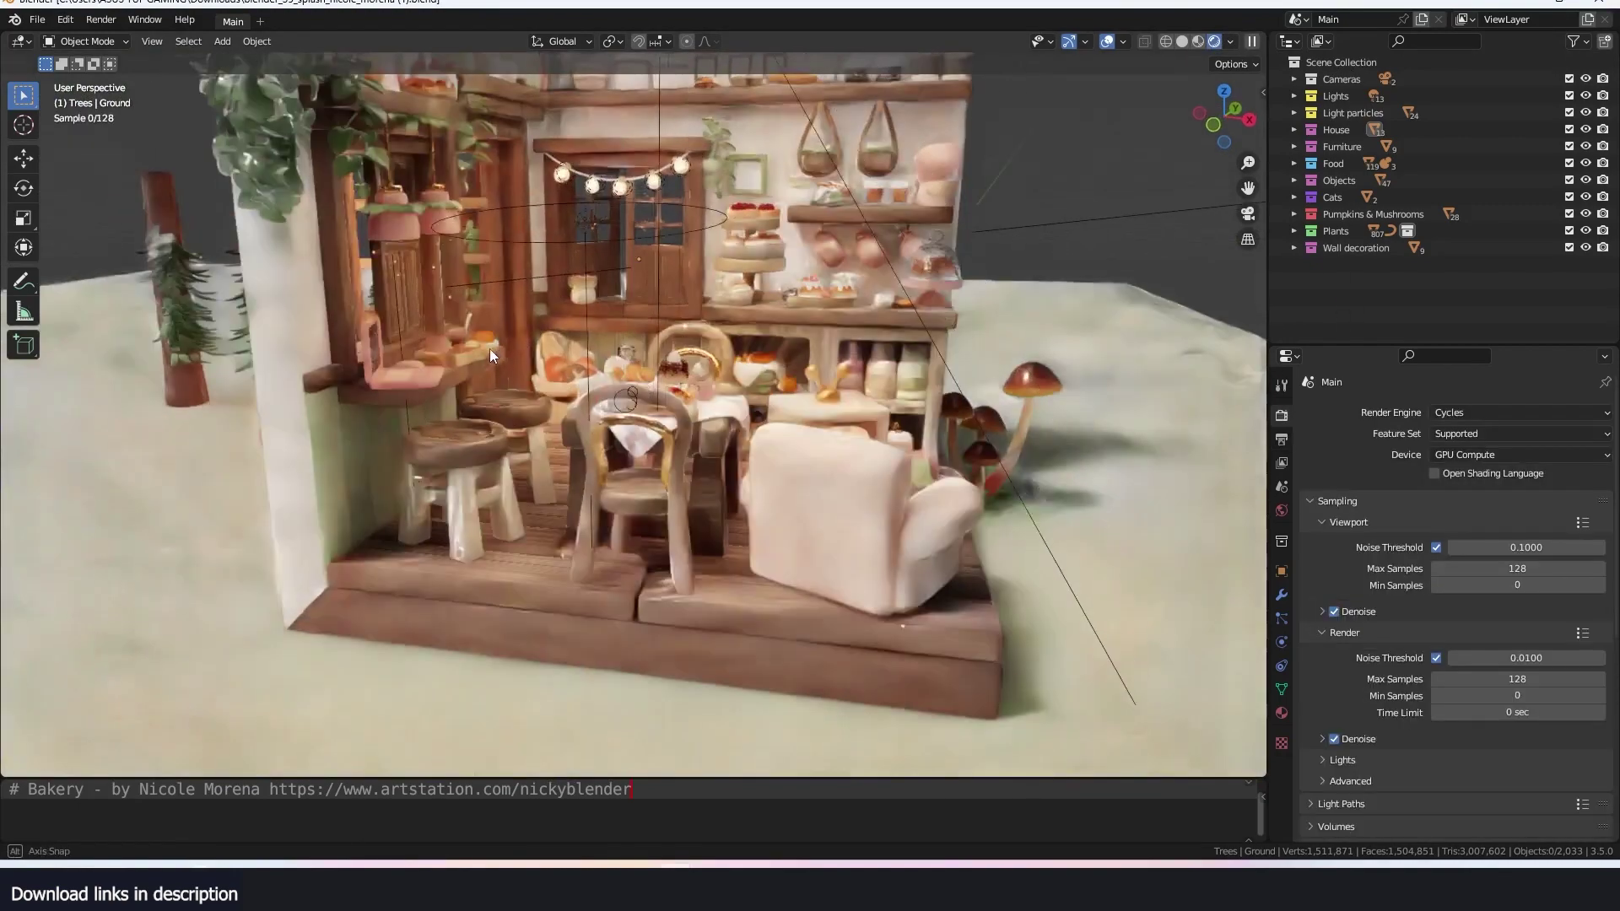
scroll(569, 346, up, 4)
scroll(610, 333, up, 2)
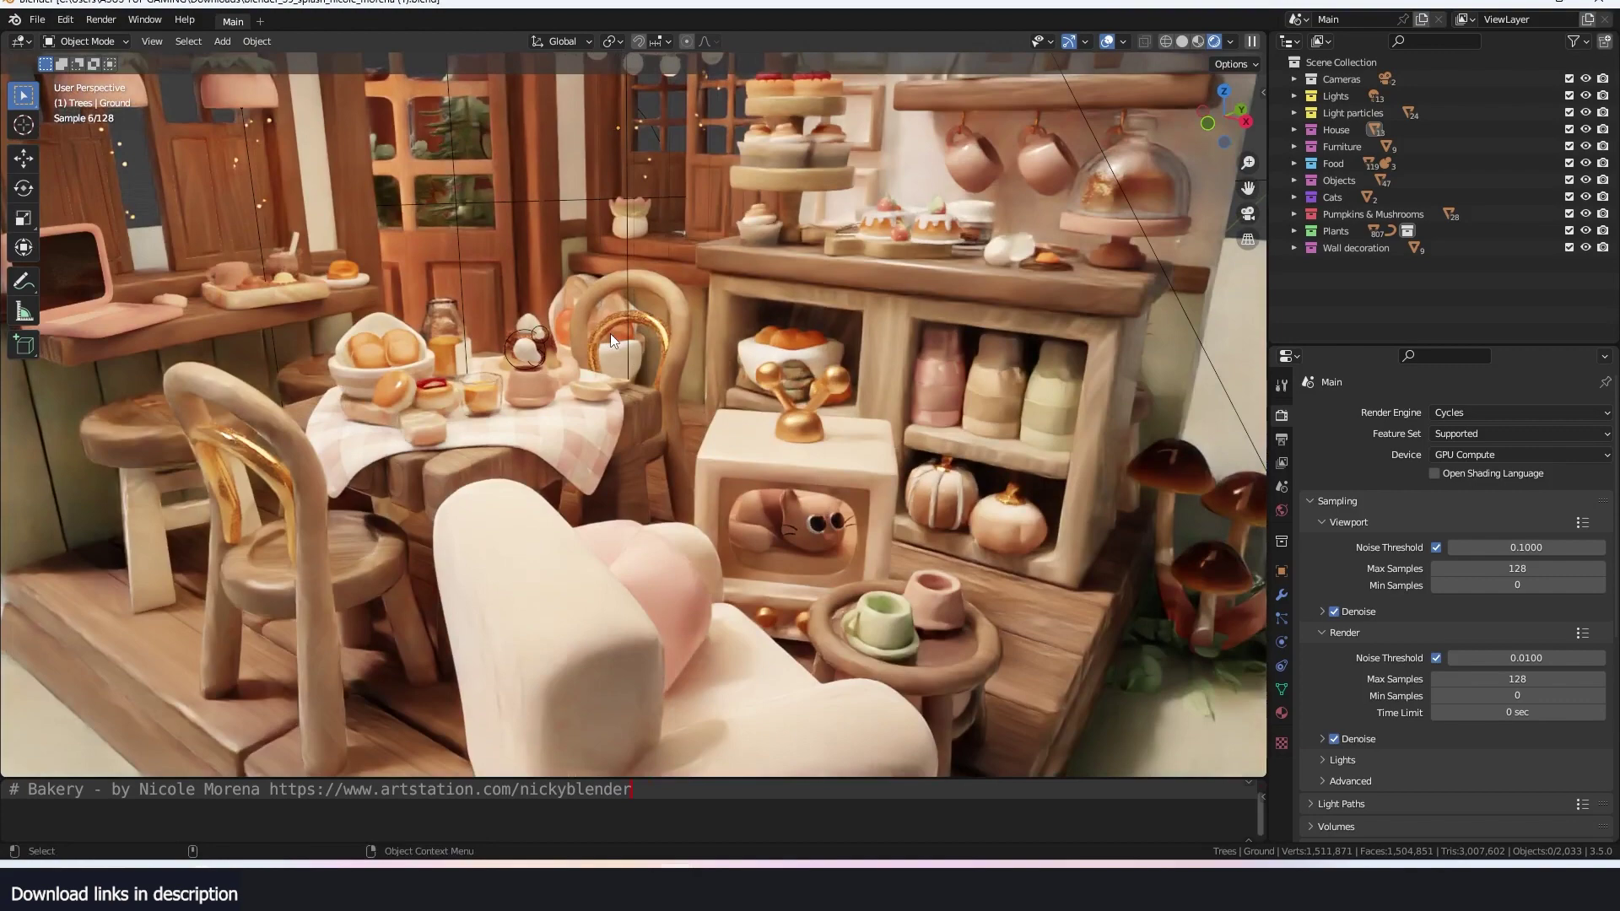
scroll(666, 332, down, 4)
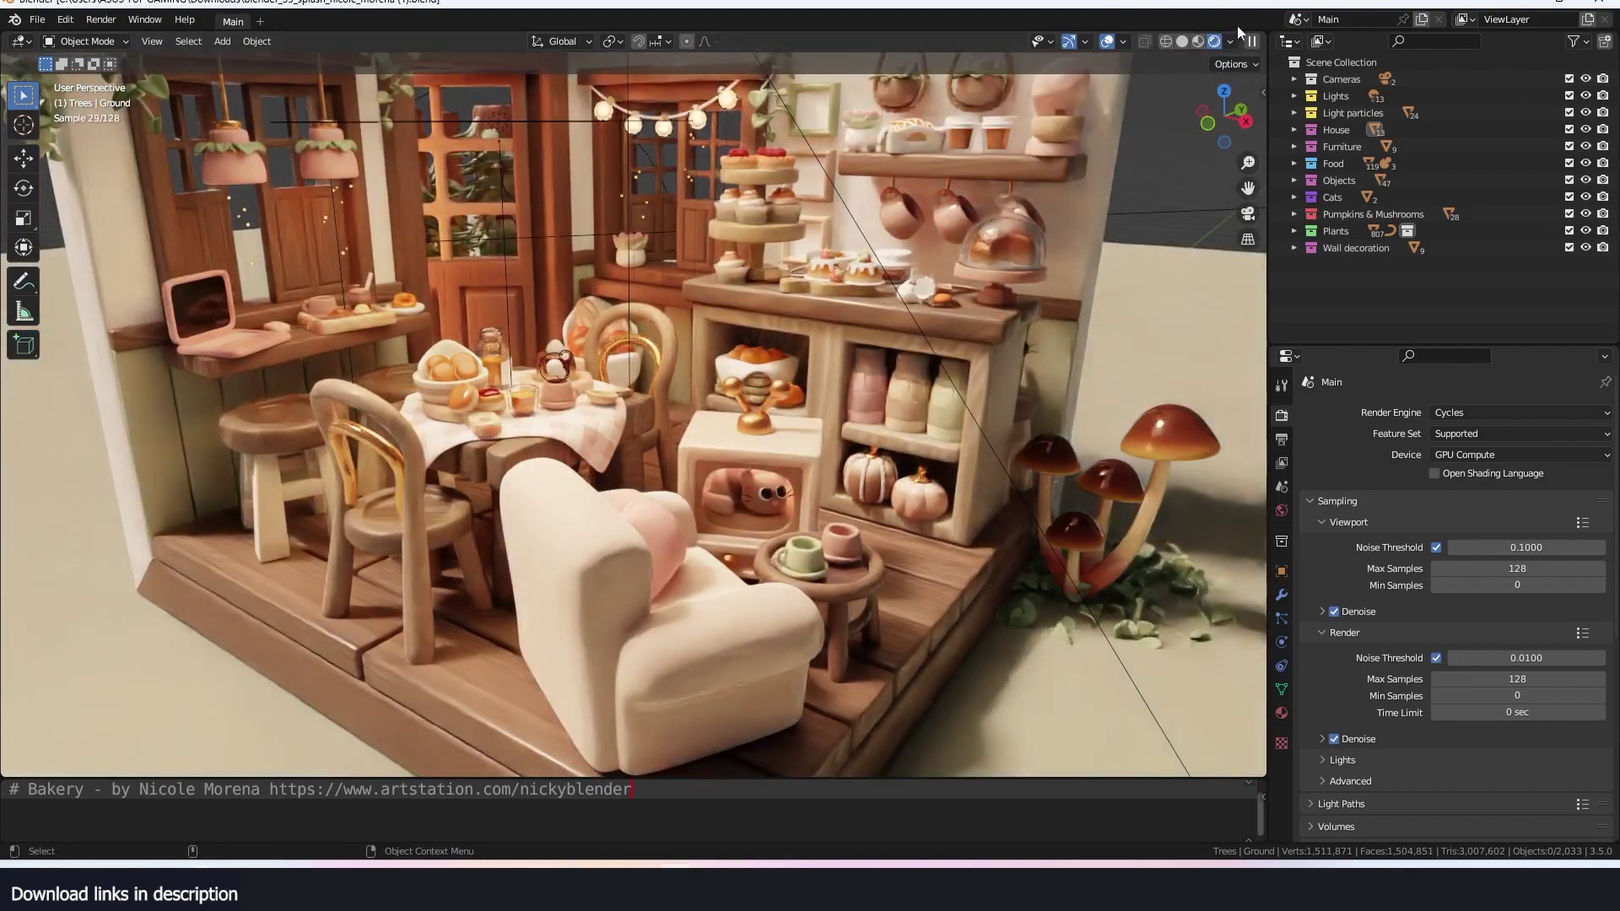
- Split the 3D viewport horizontally and turn the lower area into a Compositor
mouse_move(696, 781)
mouse_down()
mouse_move(759, 652)
mouse_move(803, 671)
mouse_up()
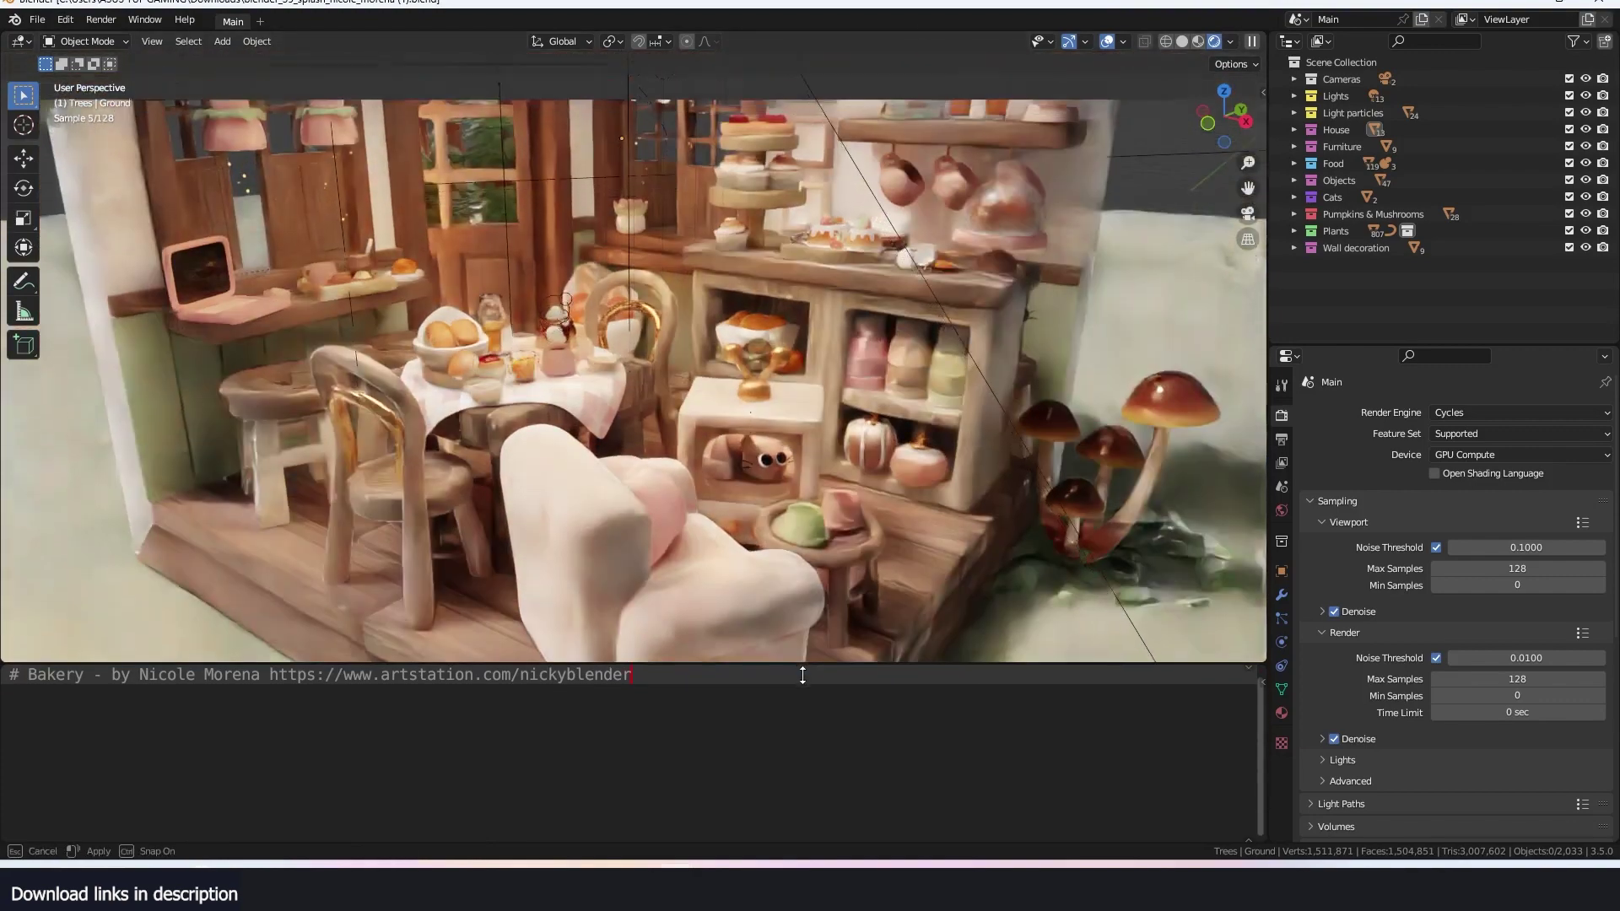
click(1237, 41)
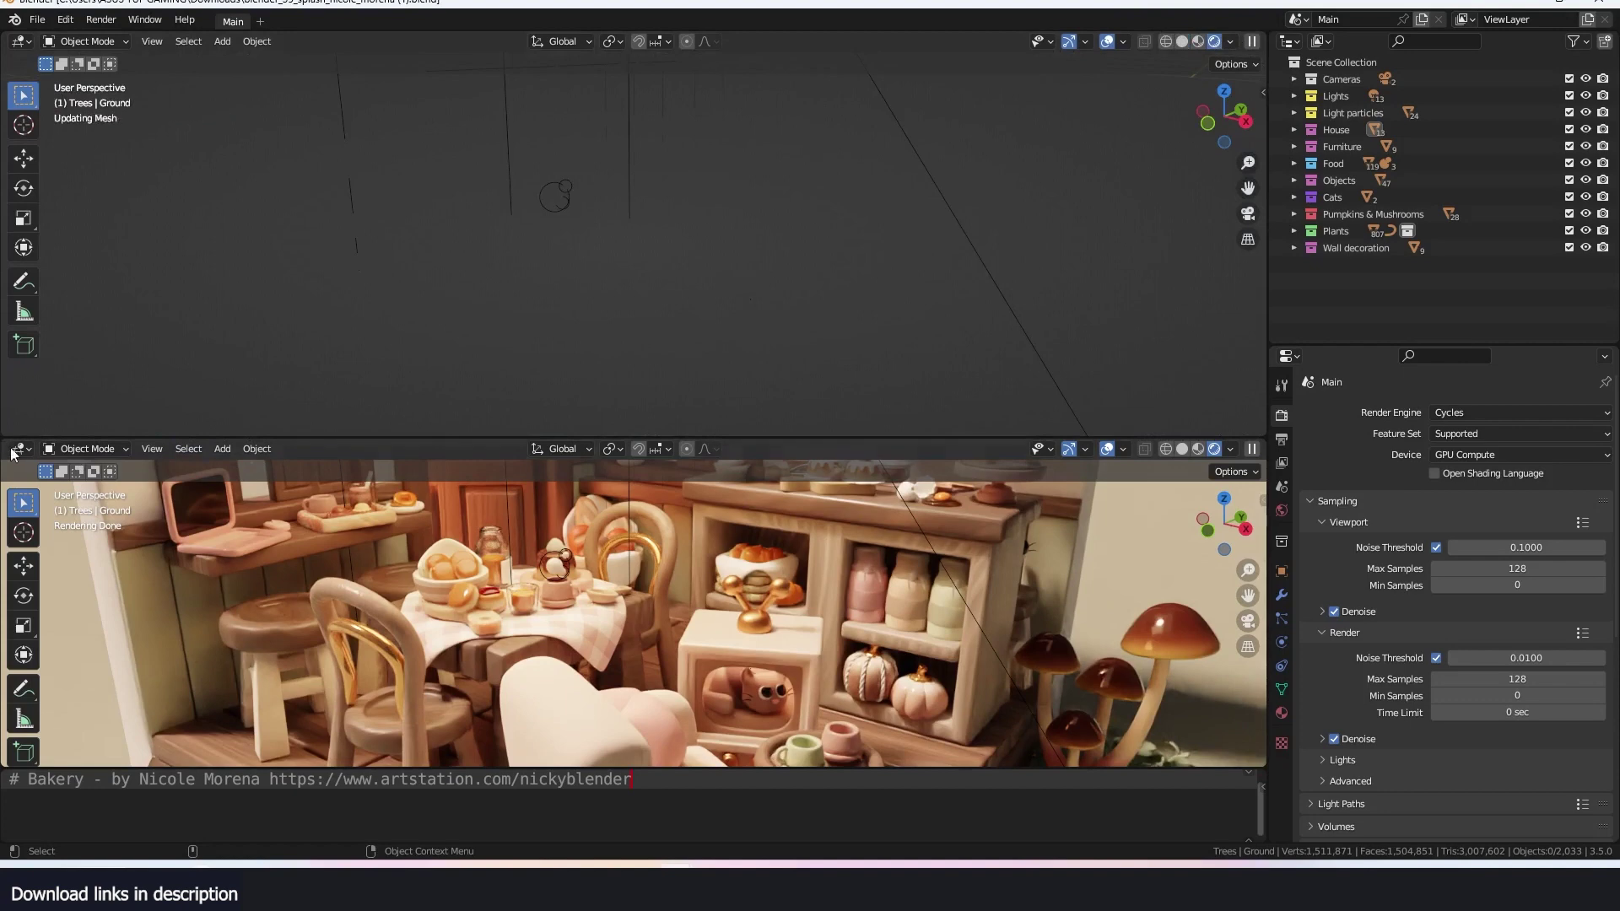
click(14, 451)
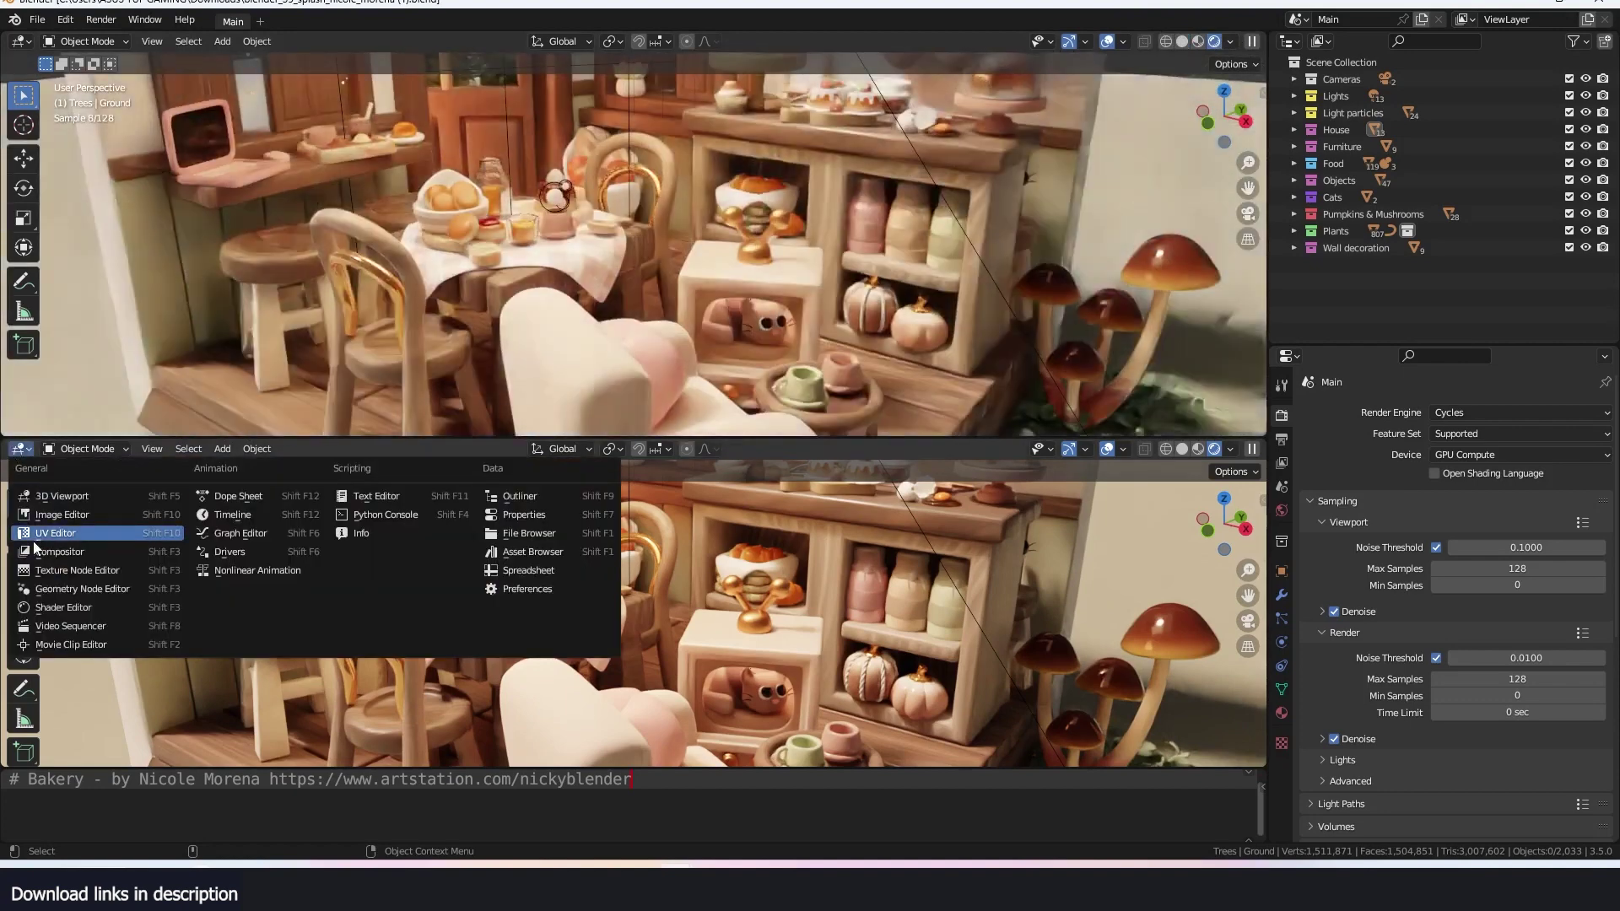
click(113, 600)
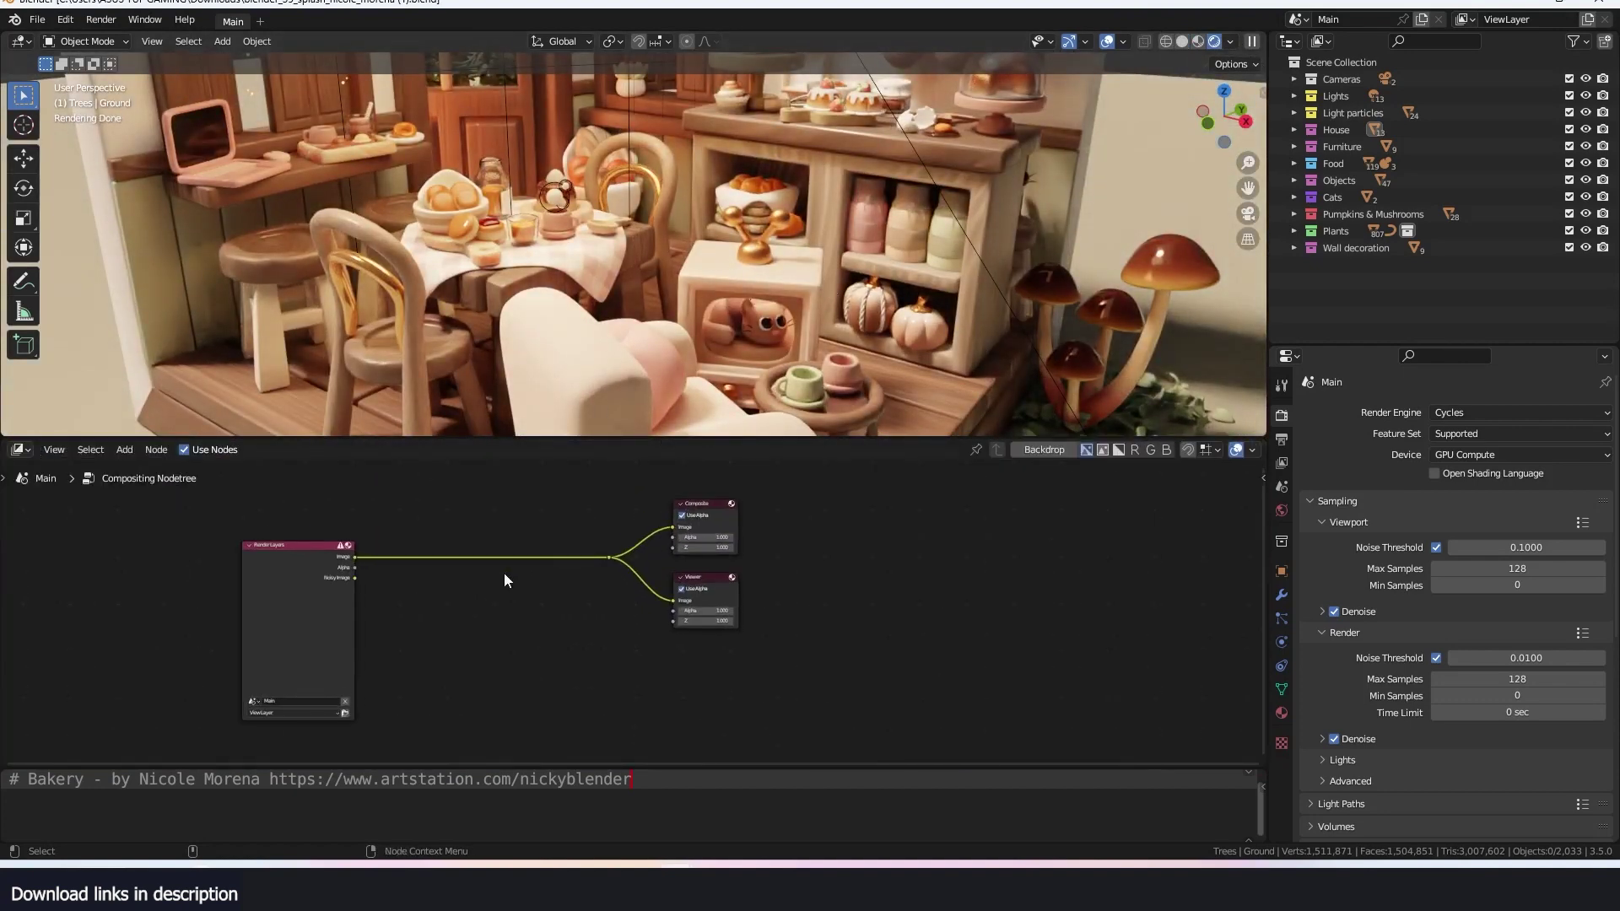
- Move the Render Layers node farther from the Composite and Viewer nodes to make room between them
scroll(629, 609, up, 4)
middle_drag(609, 571, 810, 578)
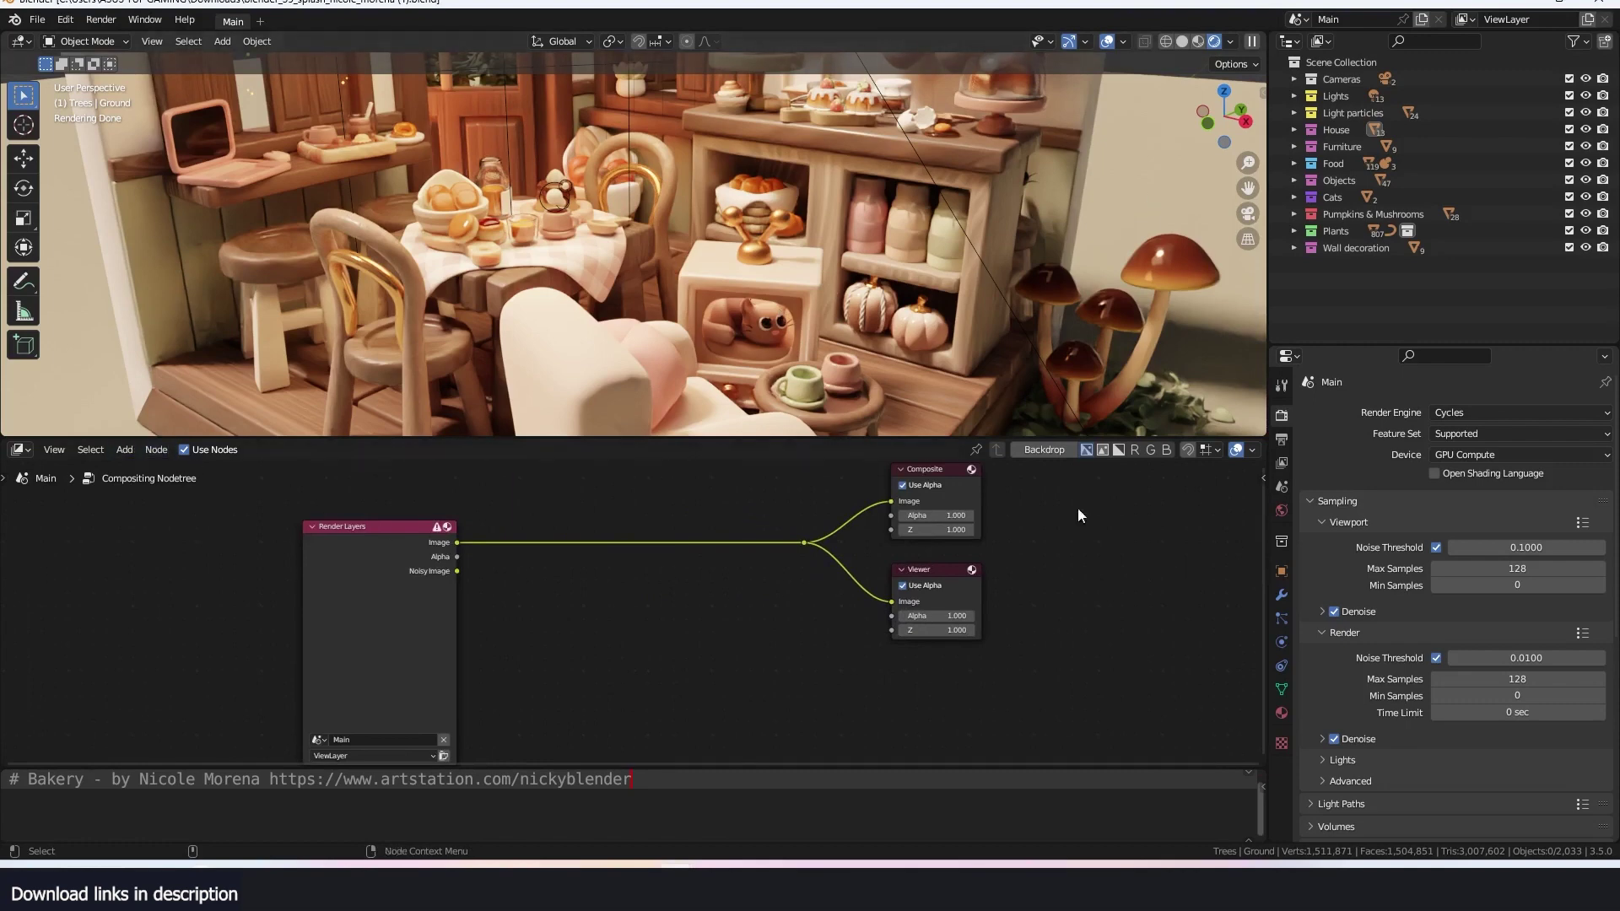
drag(339, 586, 145, 580)
- View the bakery through the camera, fitted to the viewport, and set the viewport shading's Compositor option to Always
click(1230, 44)
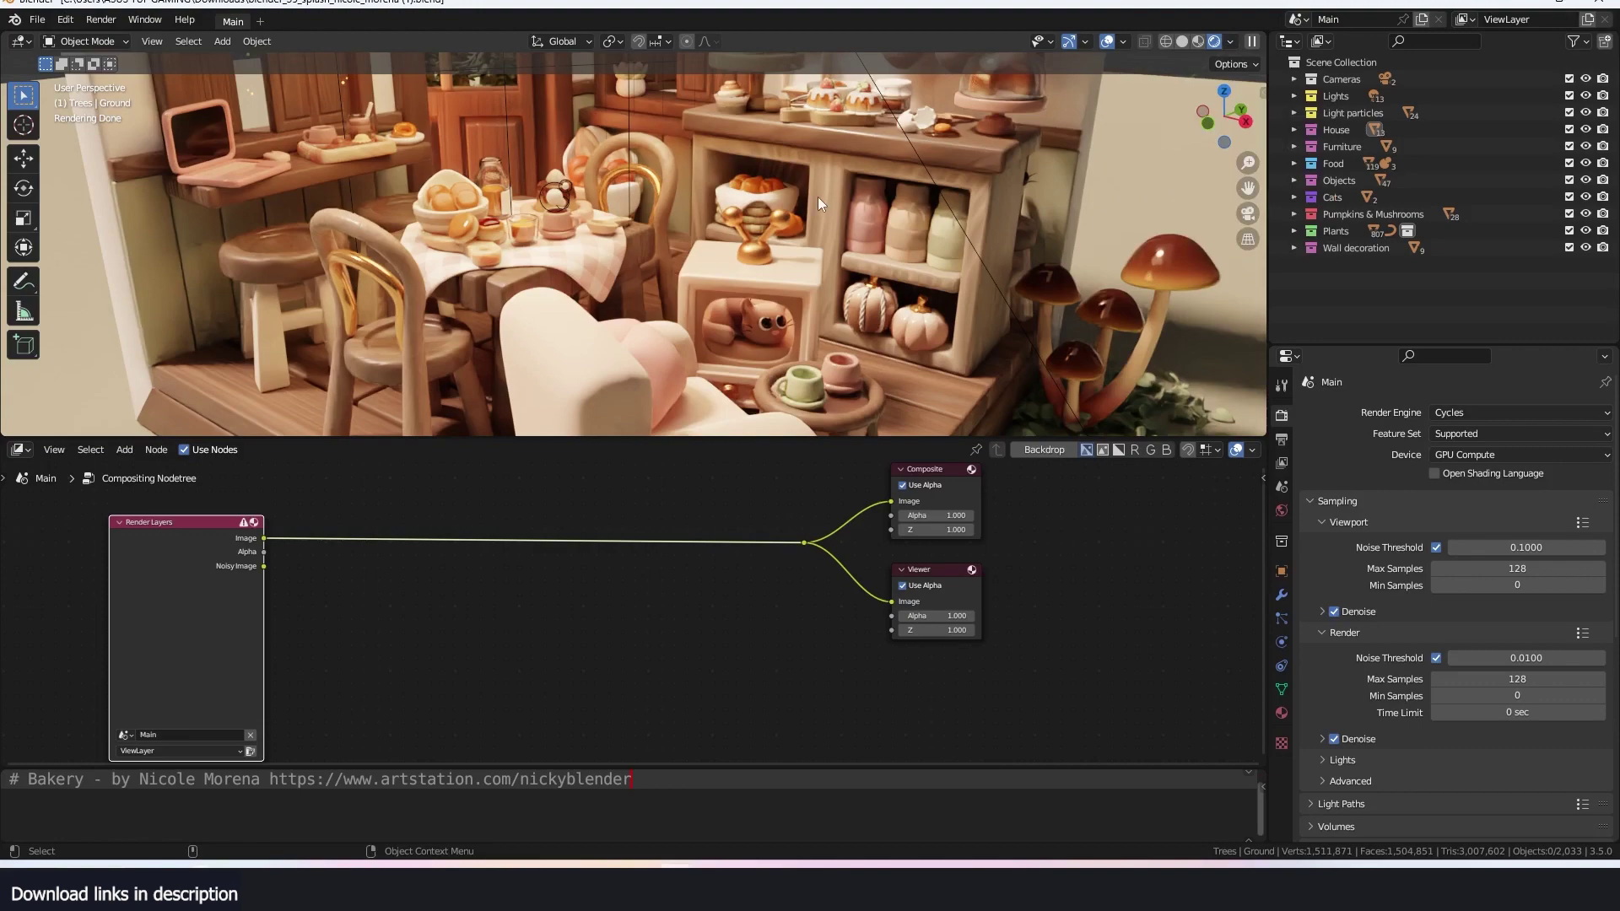
key(KP_0)
key(Home)
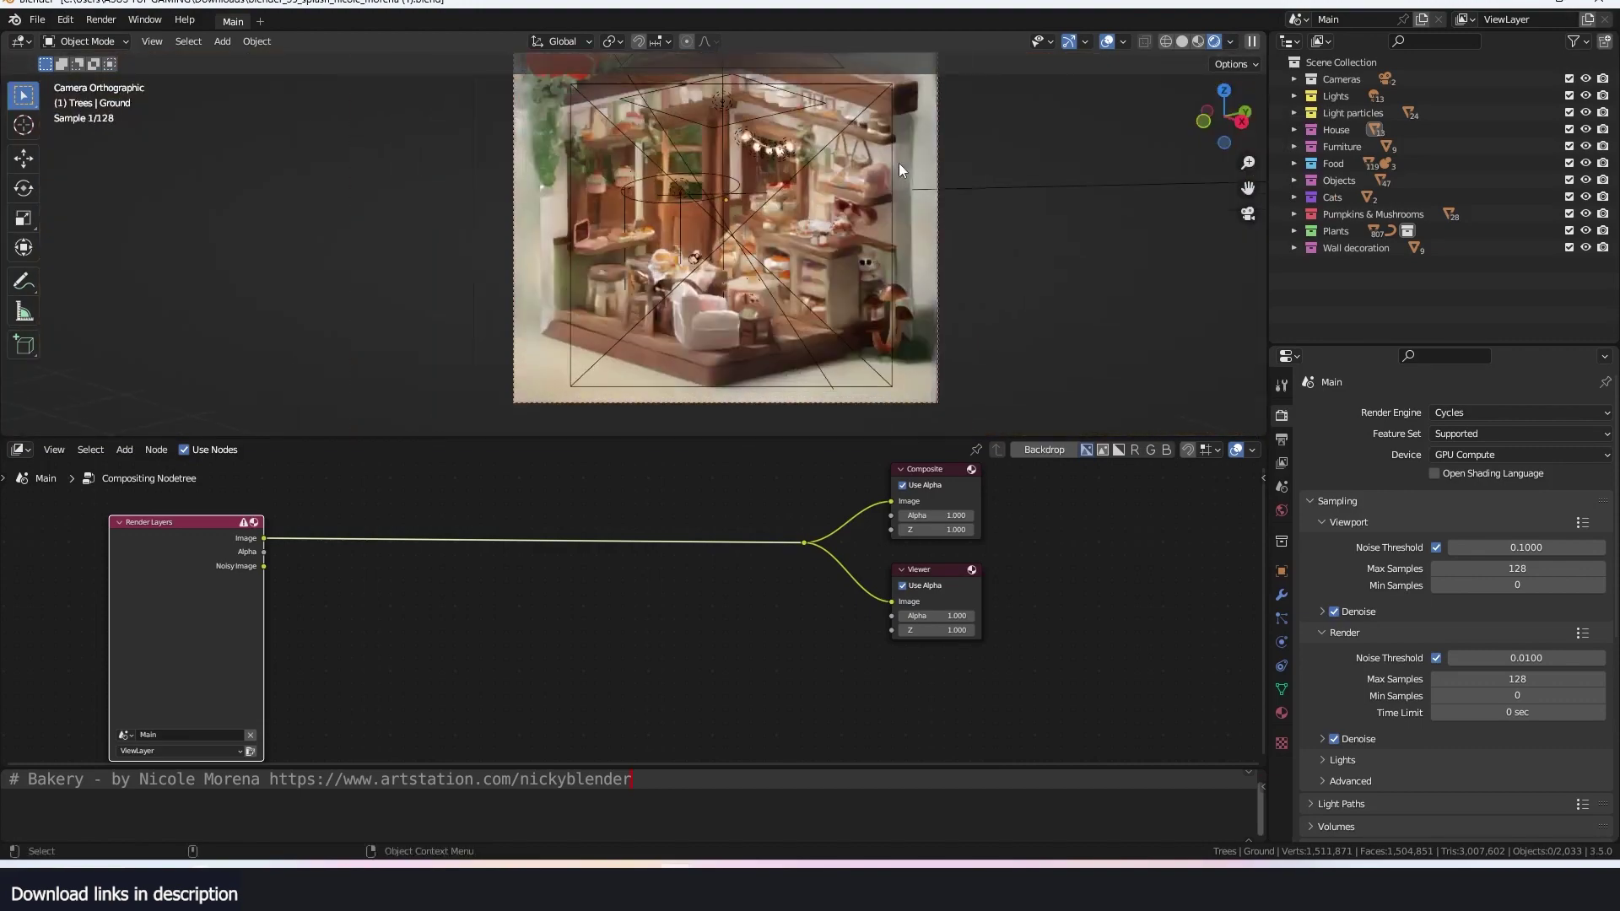
click(1246, 64)
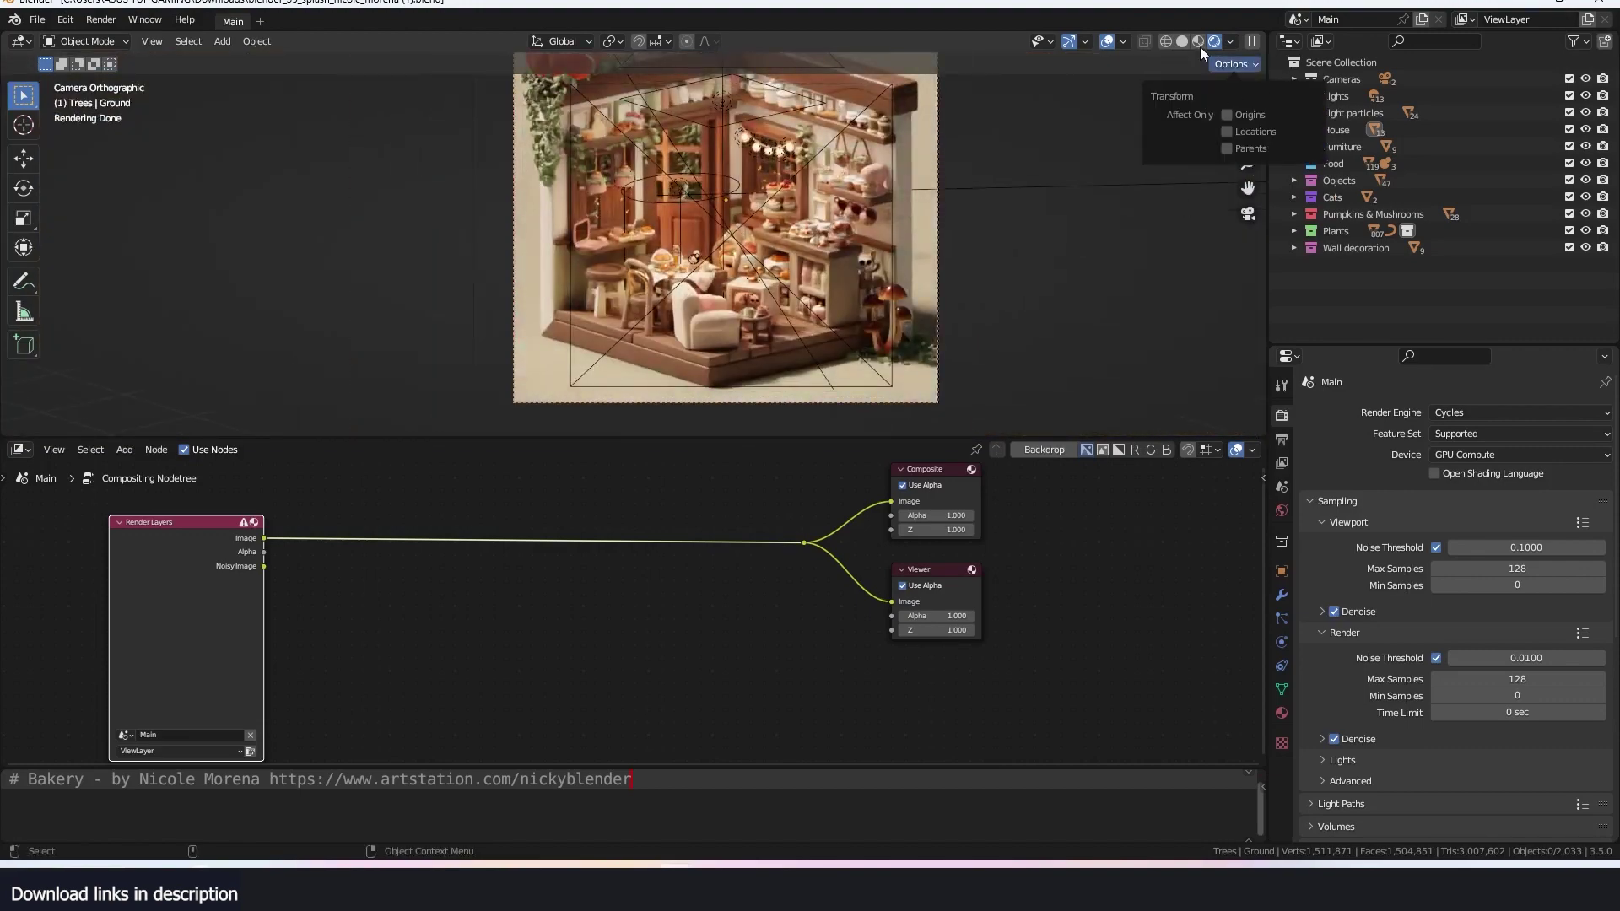
click(1232, 44)
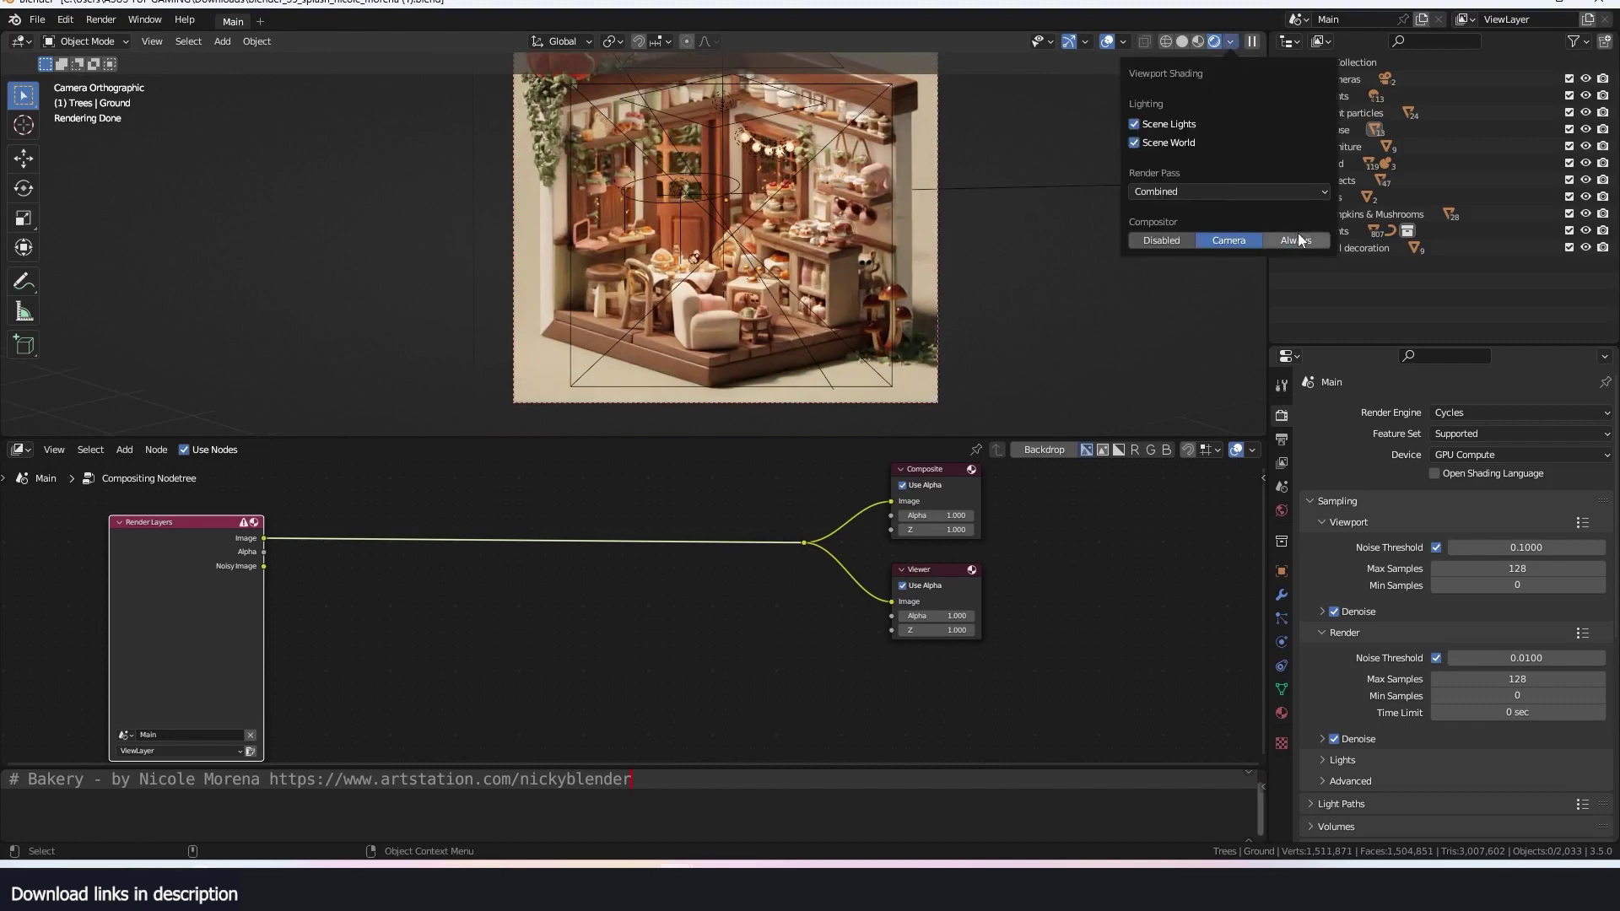
click(1298, 240)
- Add a Lens Distortion node on the link between the Render Layers node and the Composite and Viewer outputs
middle_drag(476, 704, 632, 643)
scroll(633, 643, up, 1)
key(shift+a)
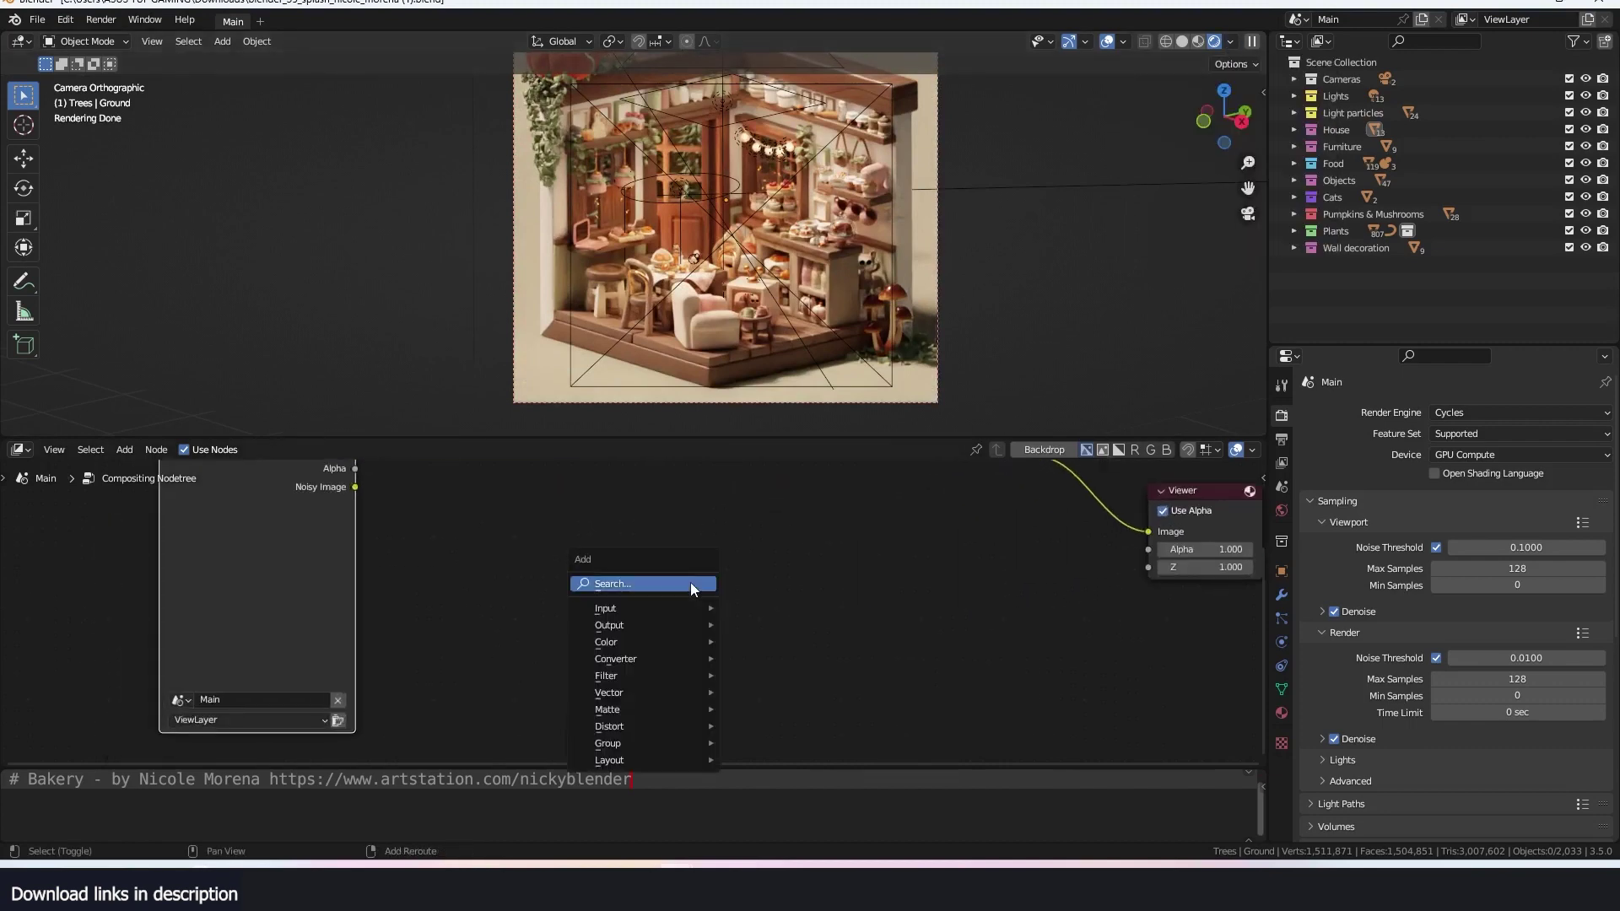
click(637, 584)
click(688, 628)
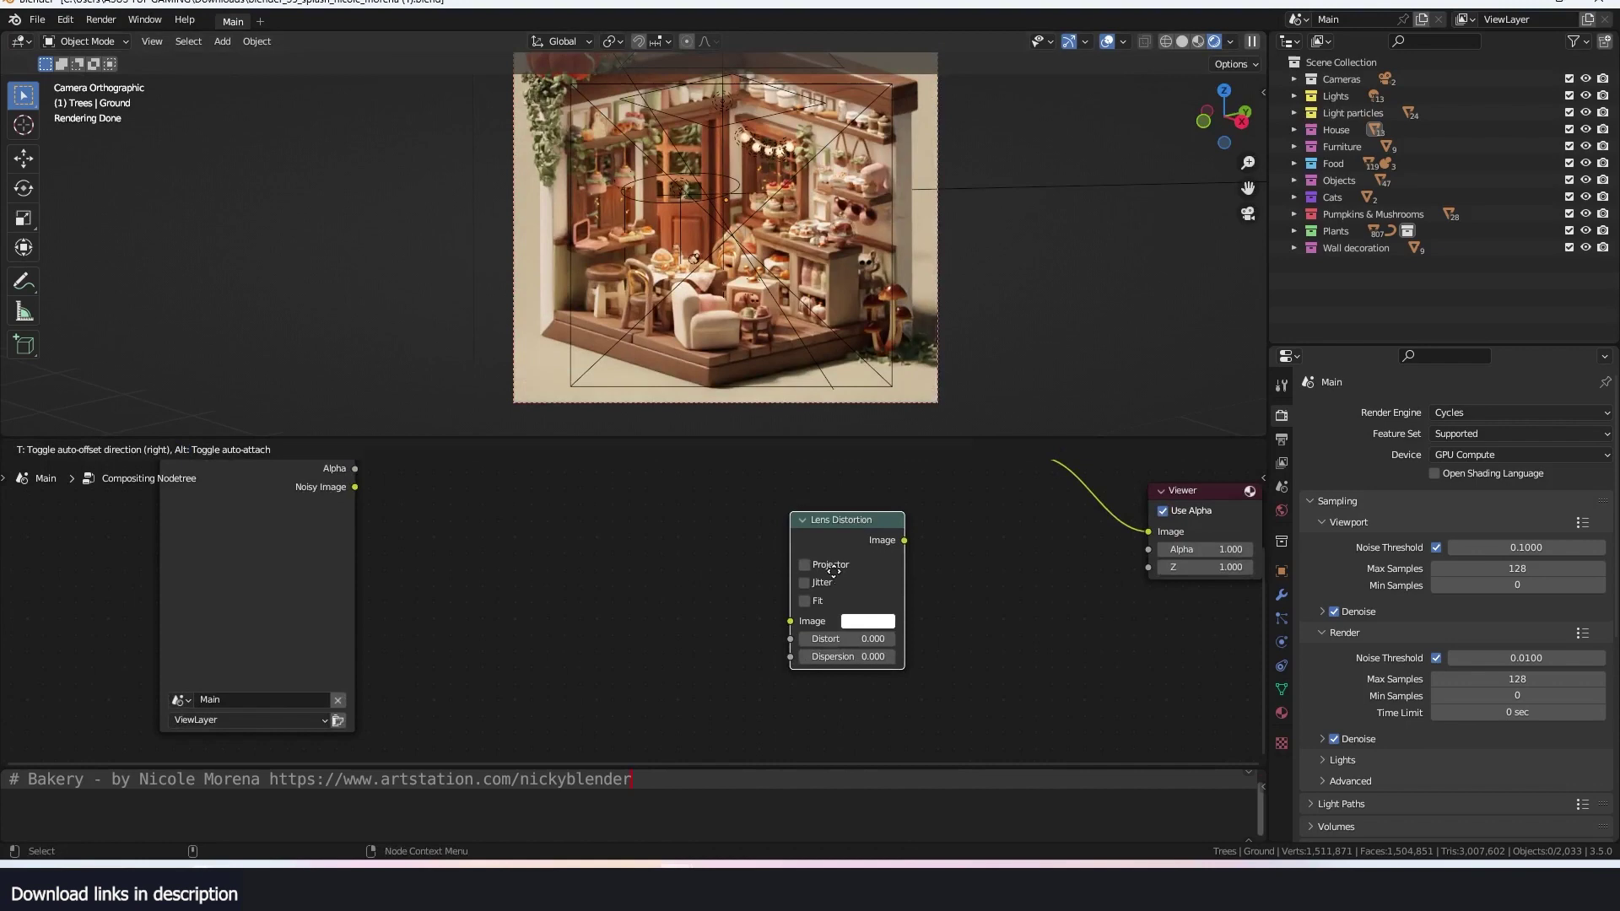
click(827, 575)
scroll(847, 560, down, 4)
middle_drag(847, 560, 771, 614)
scroll(771, 615, up, 3)
click(701, 578)
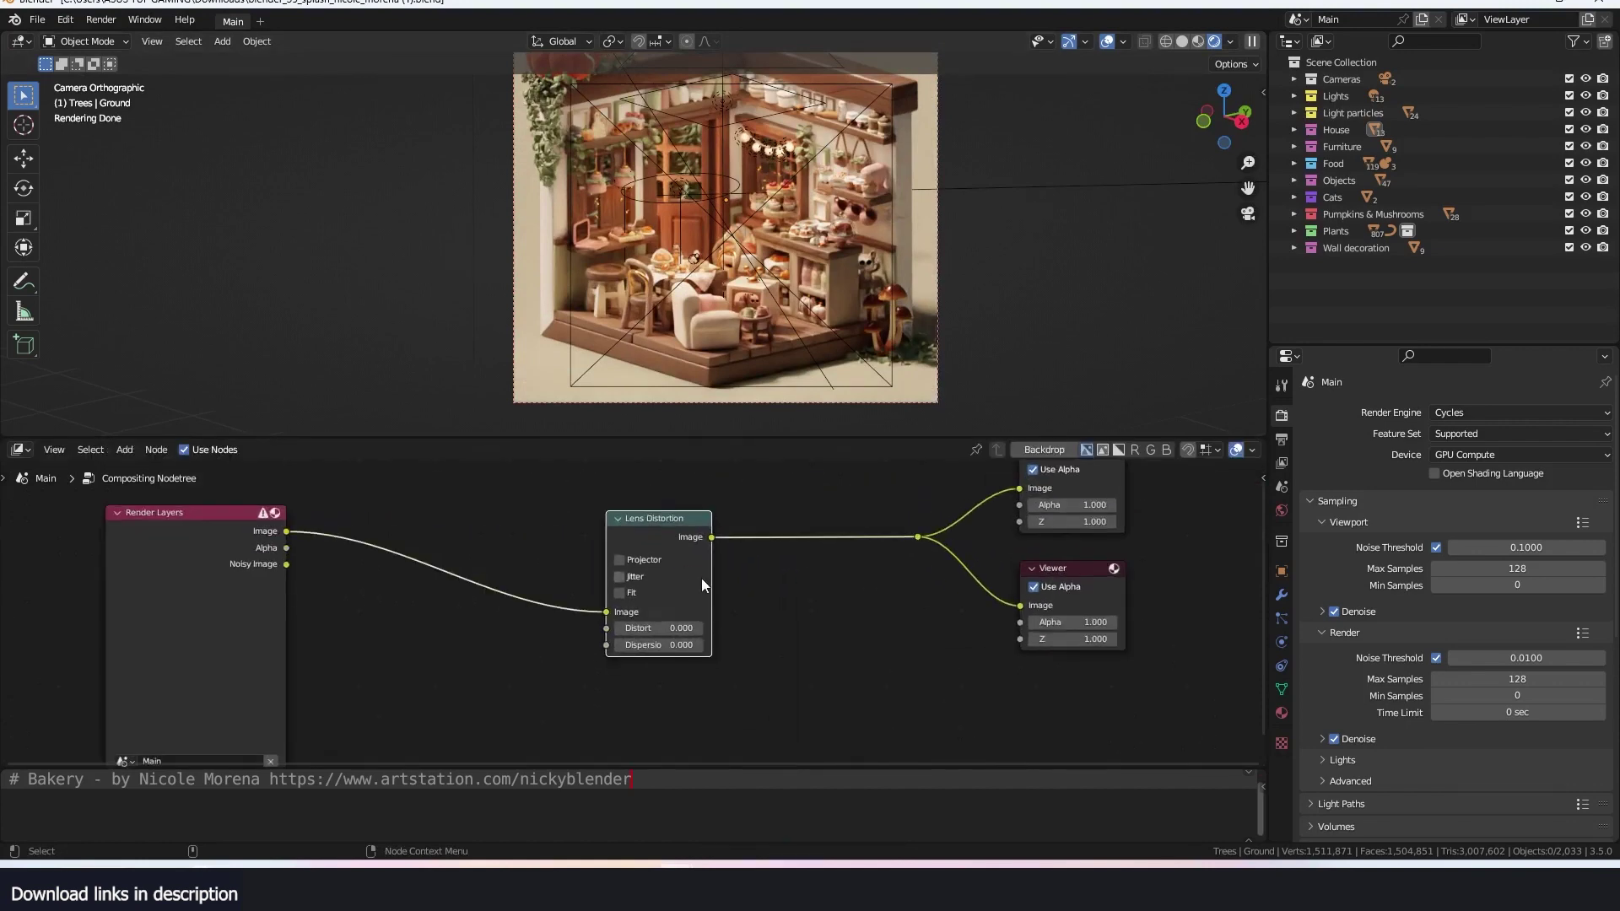
- Set the Lens Distortion node's Distort to 0.250
scroll(701, 604, up, 1)
drag(658, 630, 713, 631)
scroll(760, 611, down, 1)
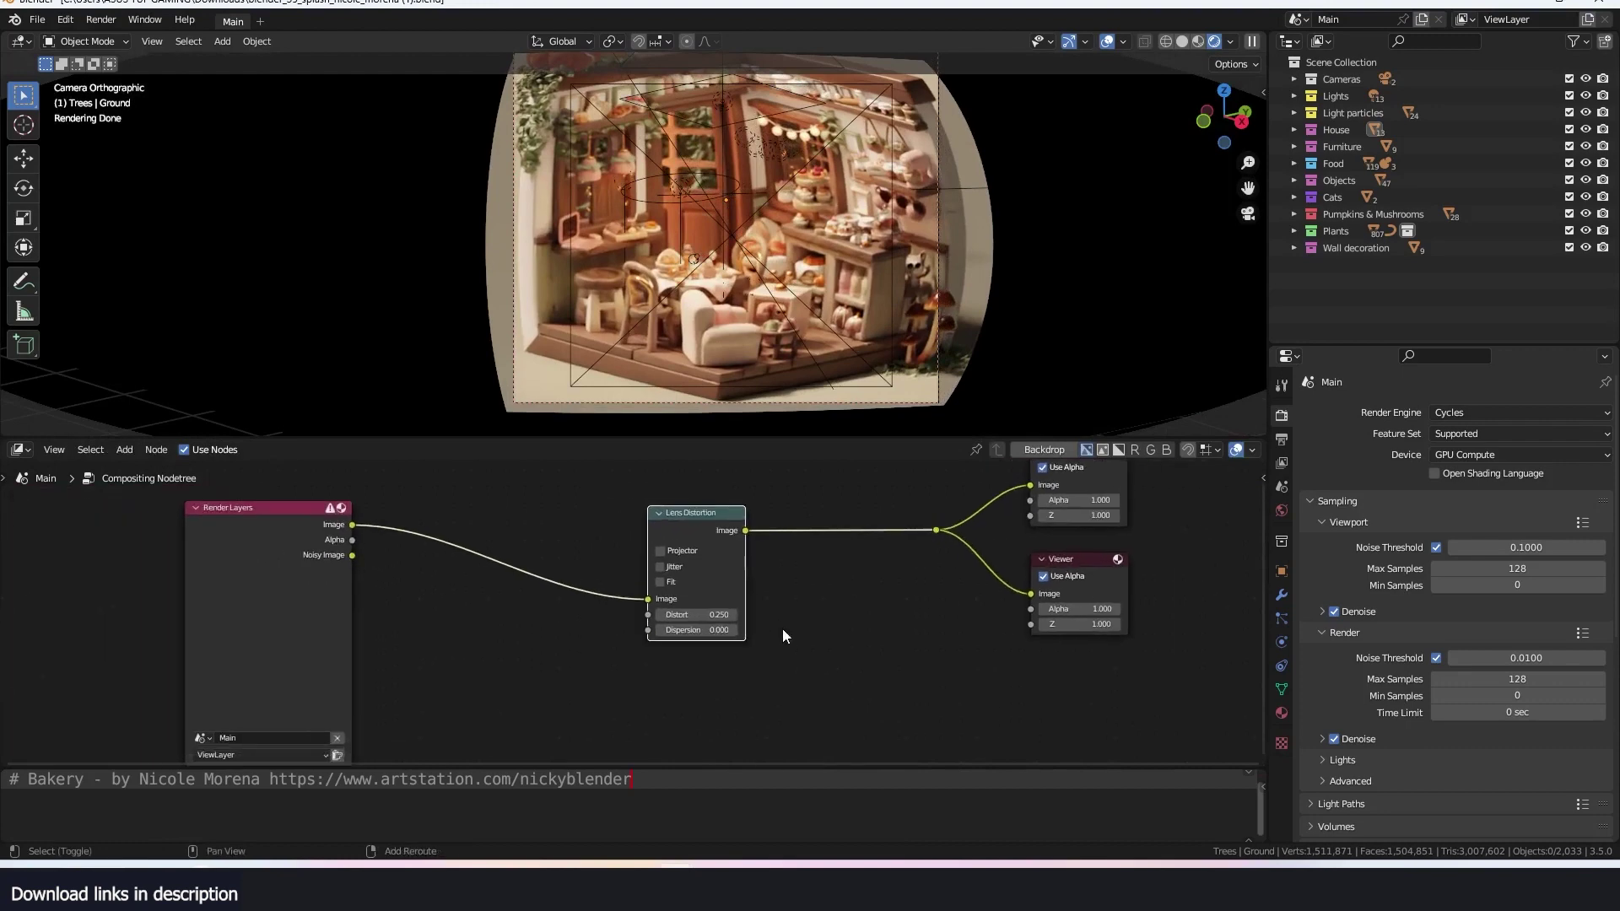
key(shift+a)
click(761, 630)
text(c)
key(BackSpace)
key(BackSpace)
key(BackSpace)
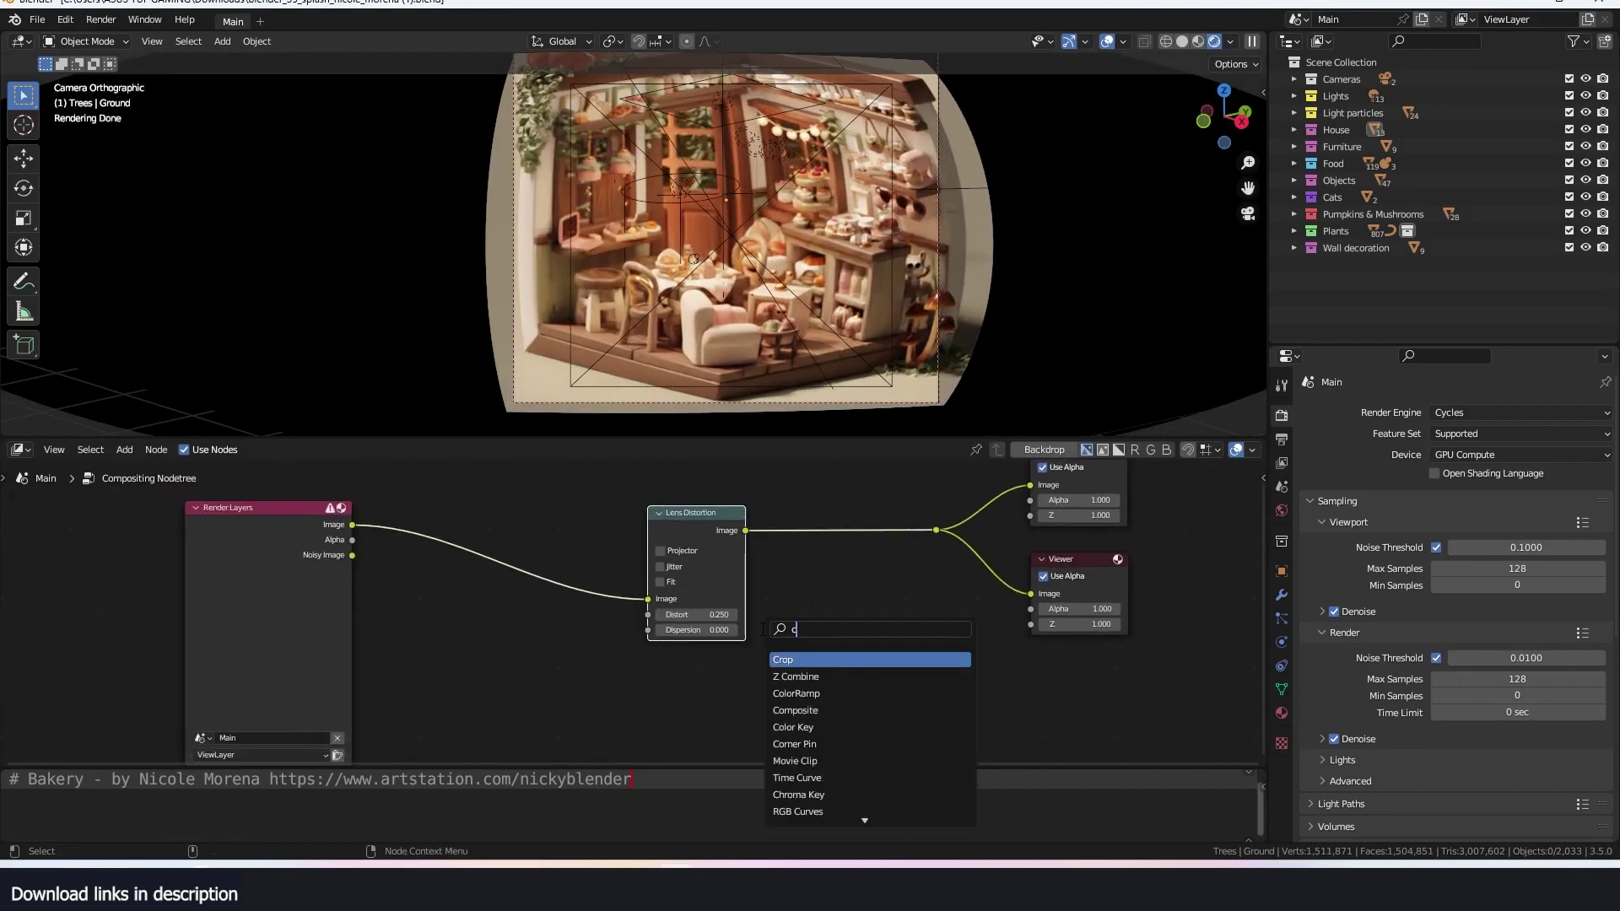
text(chrom)
key(Escape)
key(shift+a)
key(Escape)
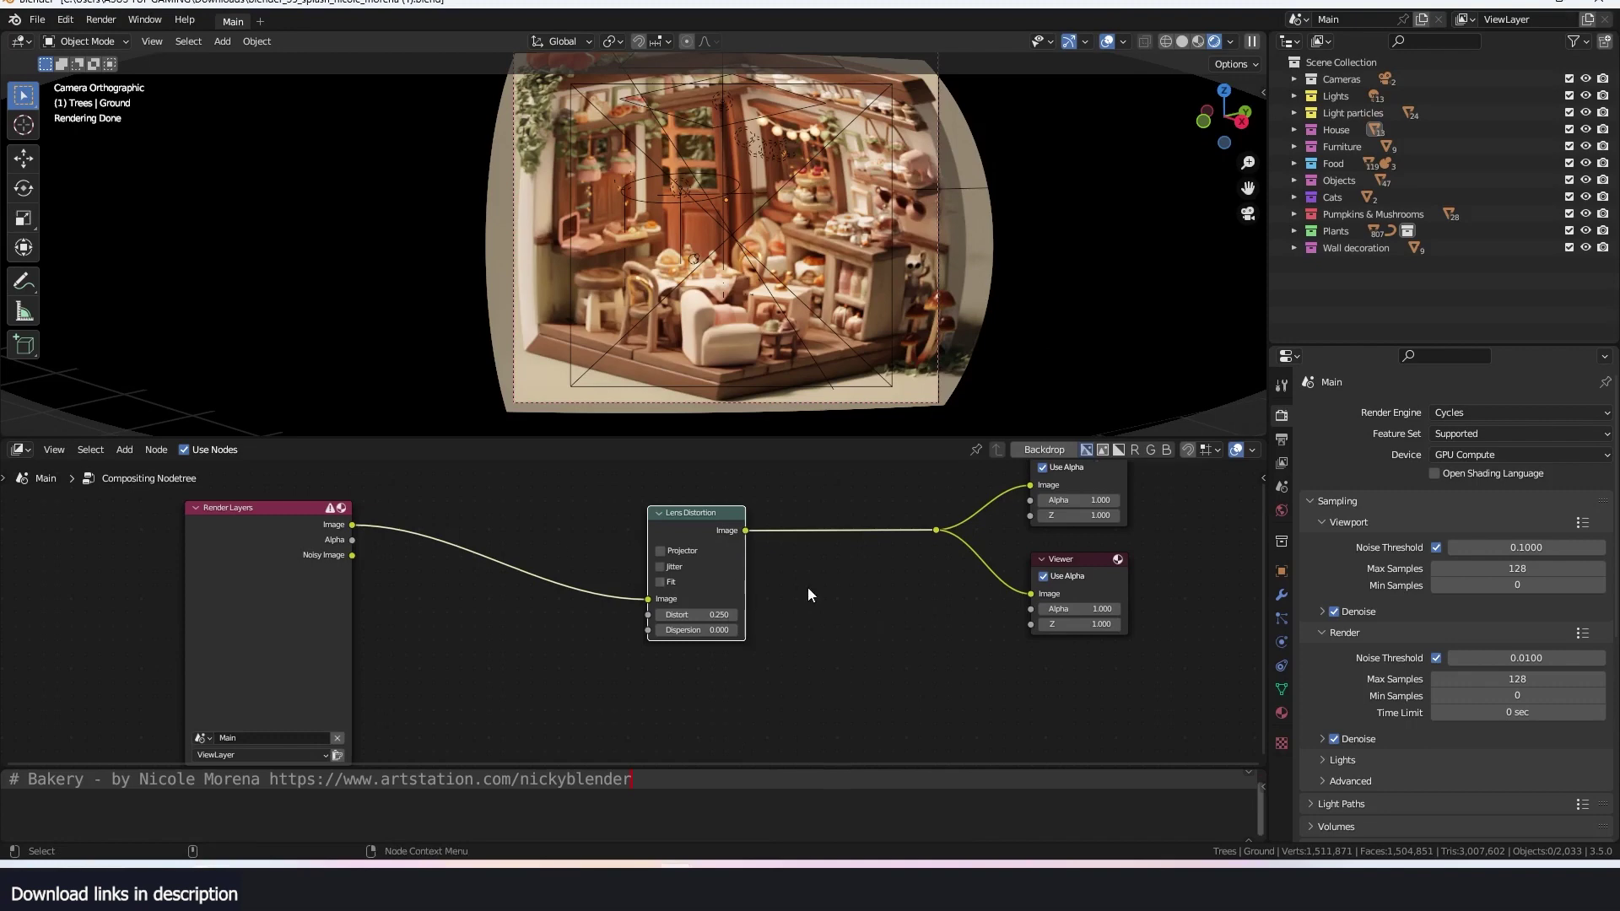
- Set the Lens Distortion node's Distort to 0.280 and Dispersion to 0.190, with Fit enabled
scroll(808, 589, up, 5)
drag(734, 623, 675, 645)
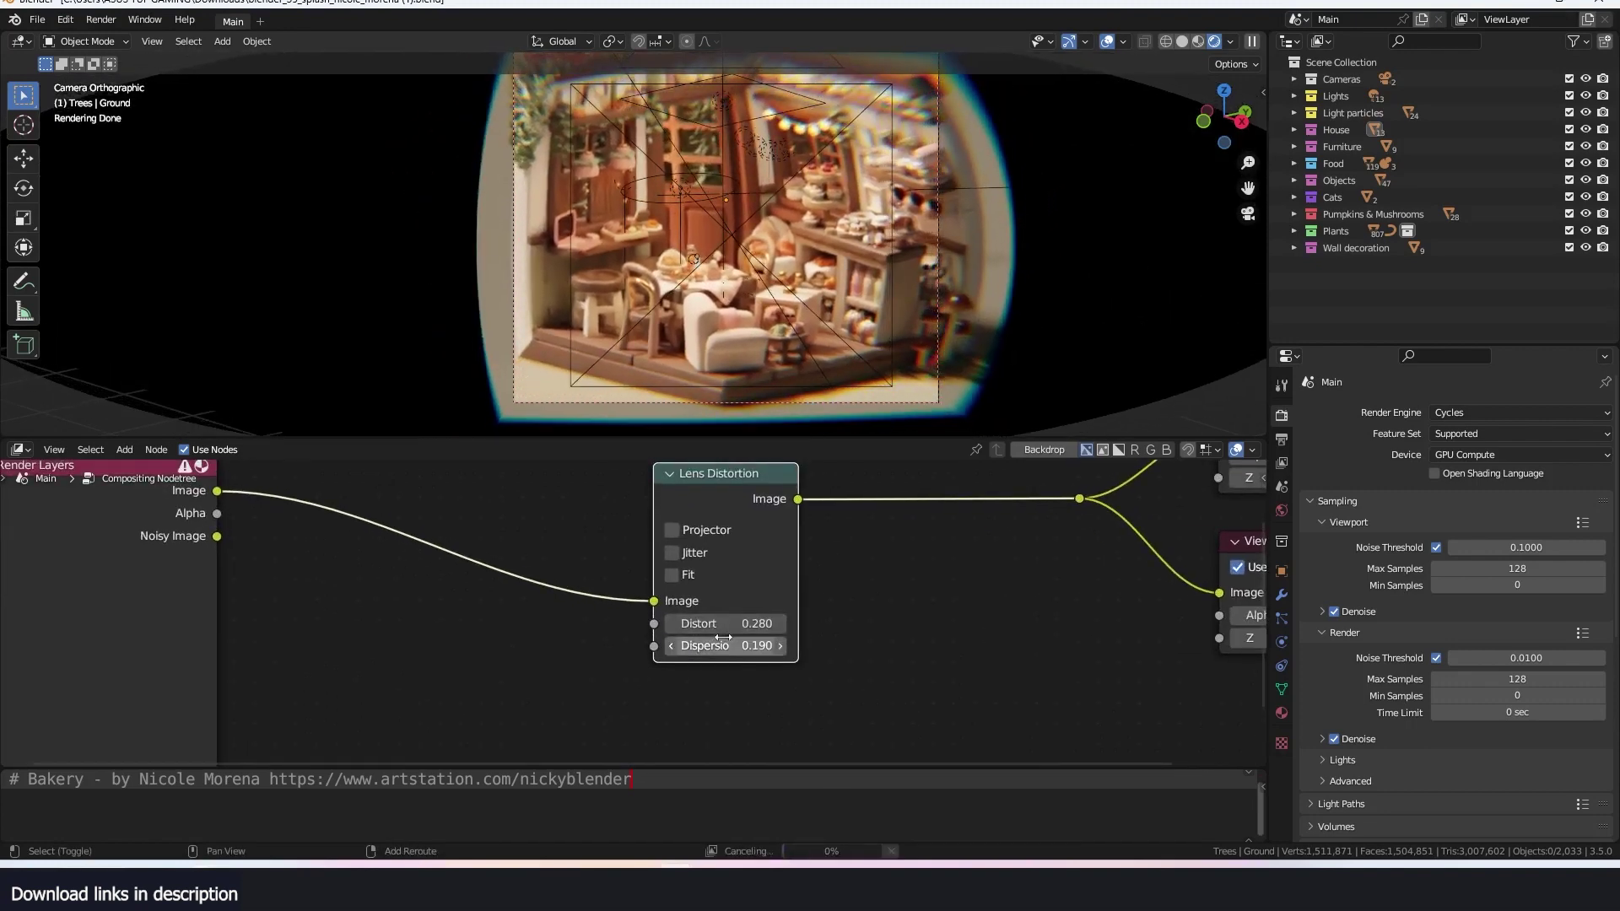
click(671, 575)
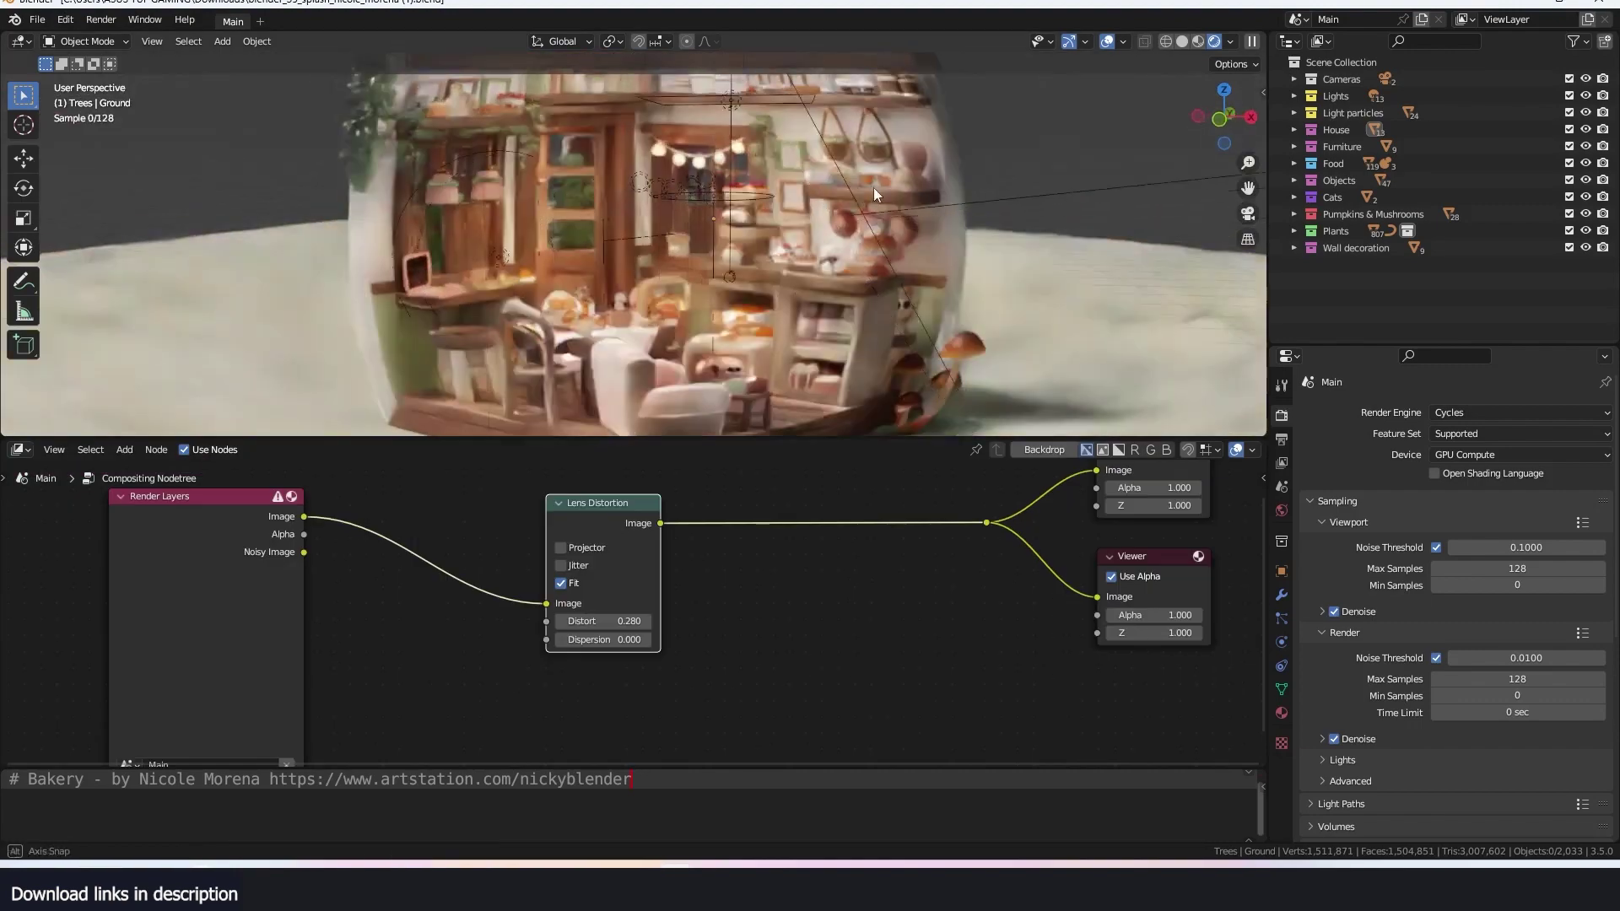
- Set the Lens Distortion node's Dispersion to 0.400 and inspect the effect from a free perspective inside the bakery
middle_drag(873, 187, 837, 230)
scroll(894, 204, up, 2)
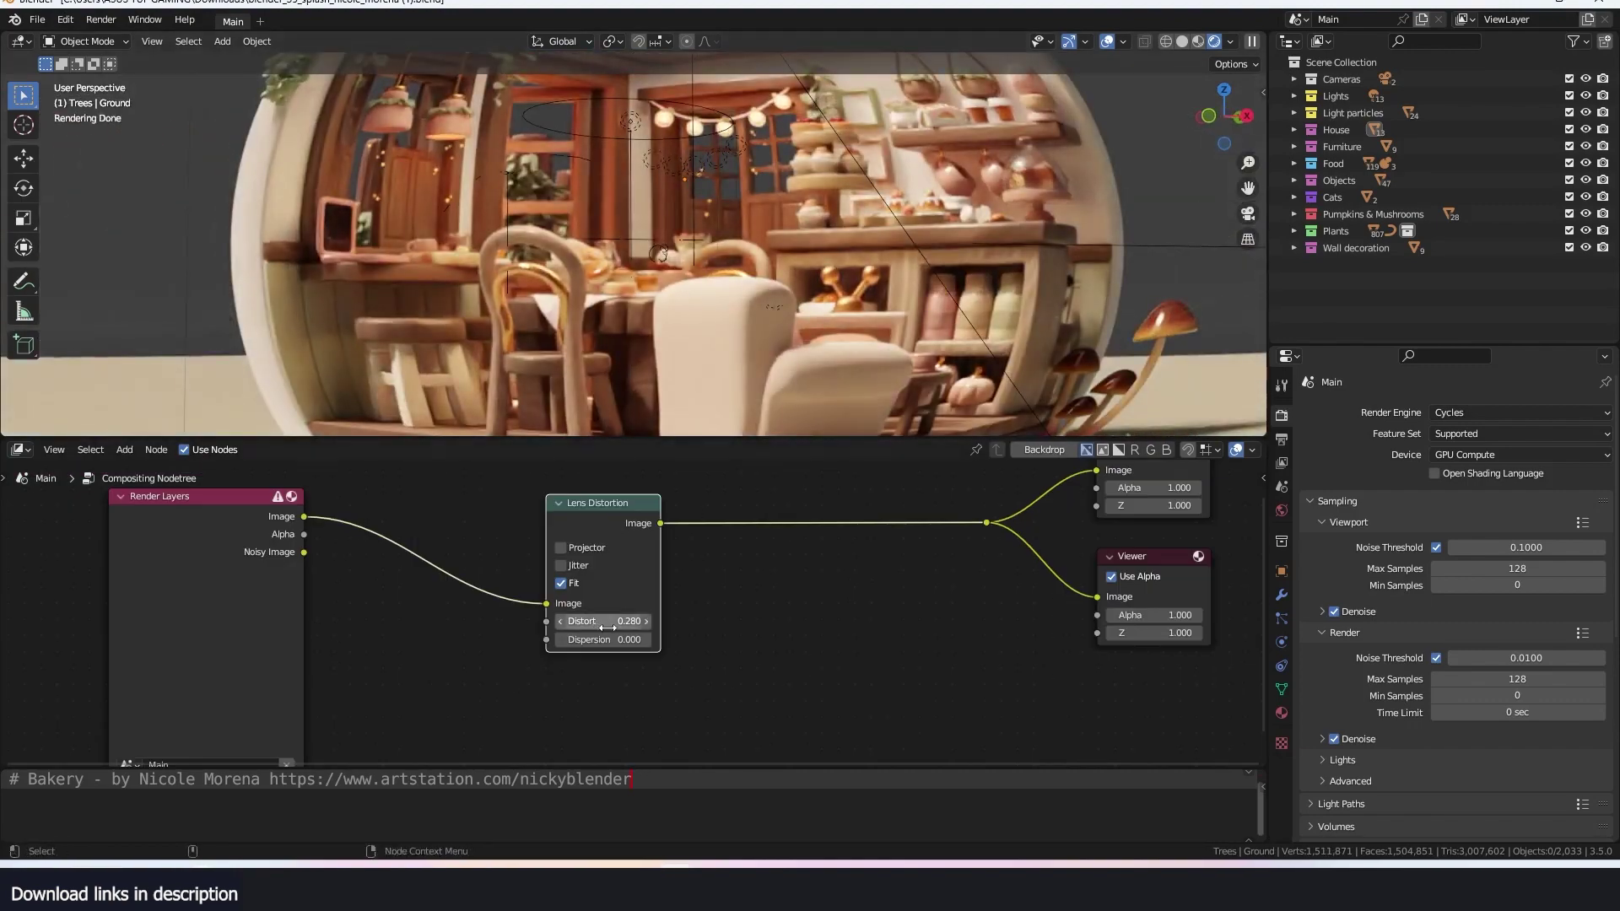
drag(602, 638, 645, 638)
scroll(867, 215, down, 4)
middle_drag(862, 199, 763, 251)
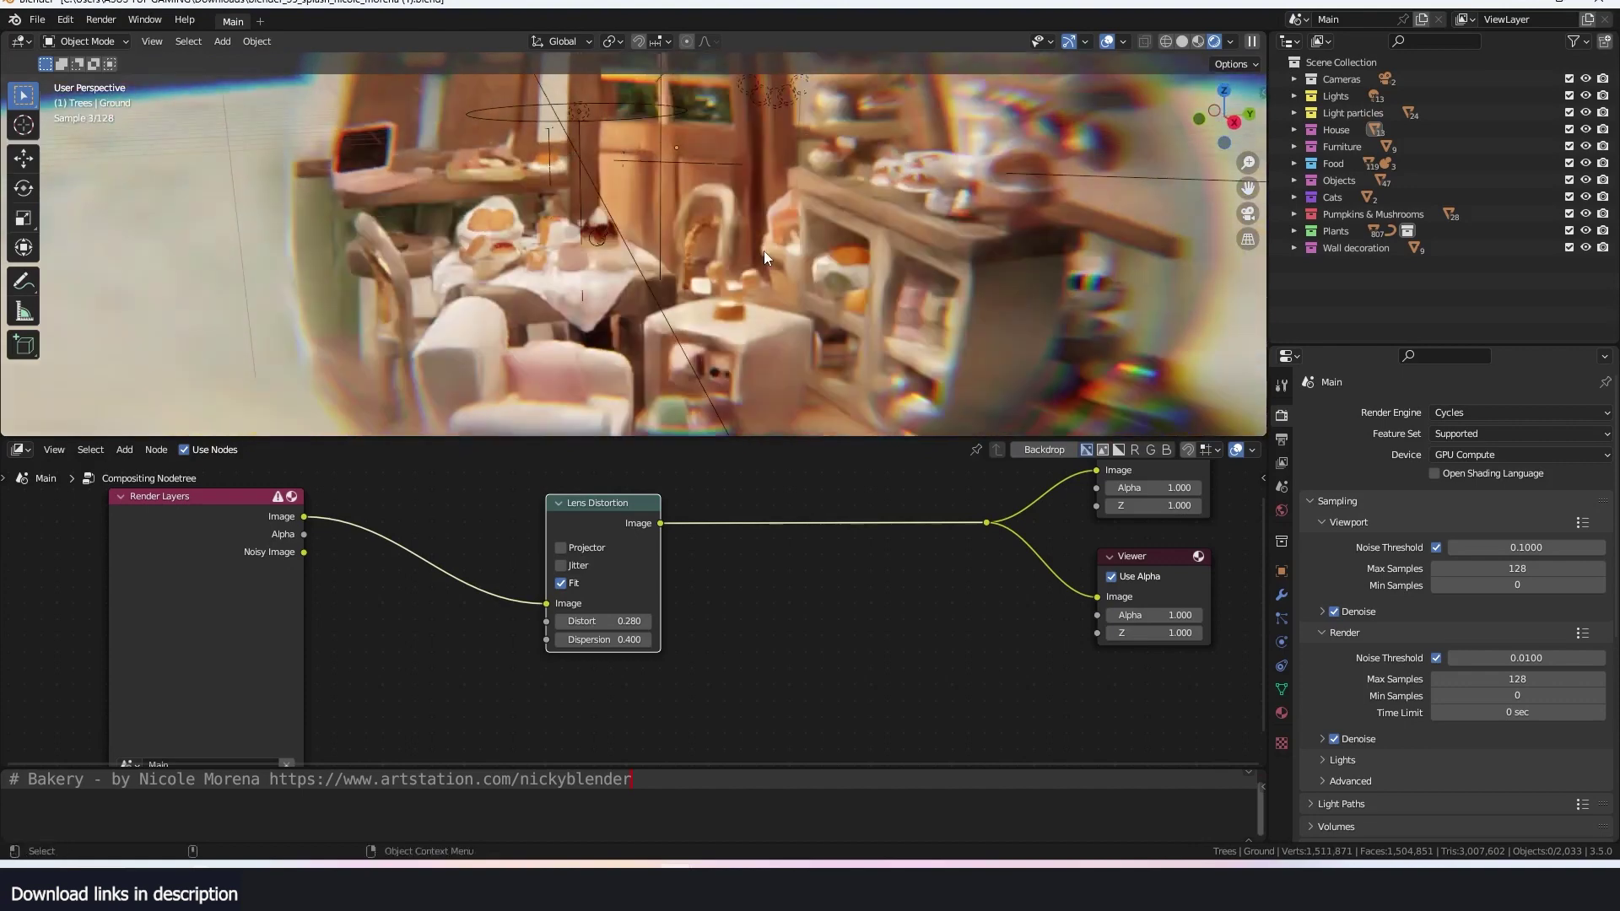
scroll(786, 570, down, 5)
scroll(763, 557, up, 2)
key(shift+a)
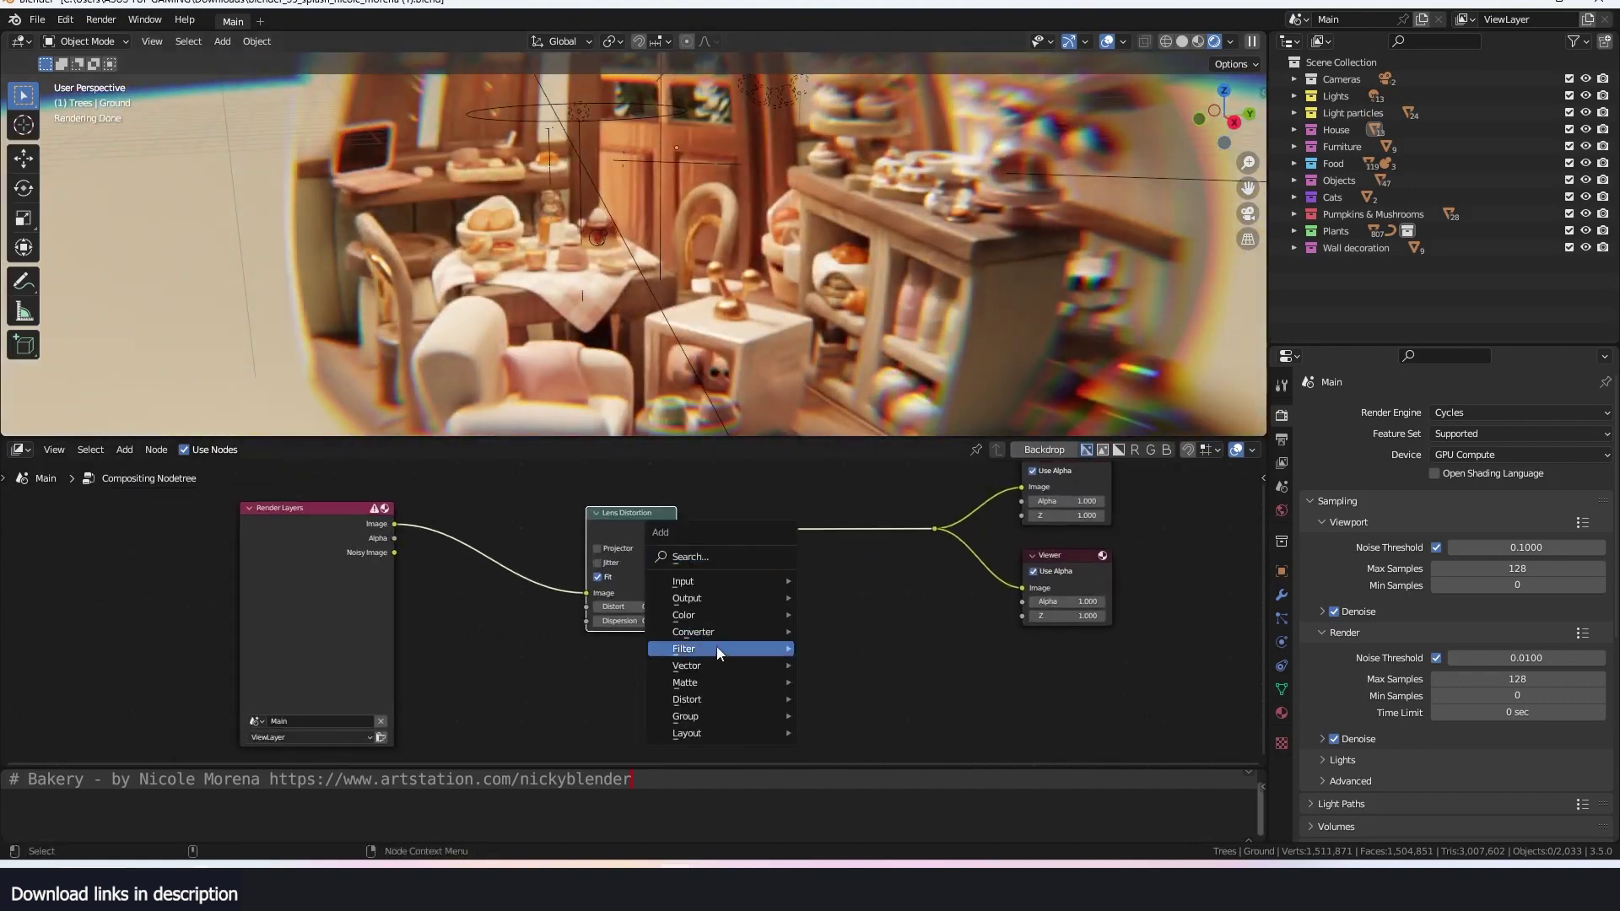
mouse_move(716, 647)
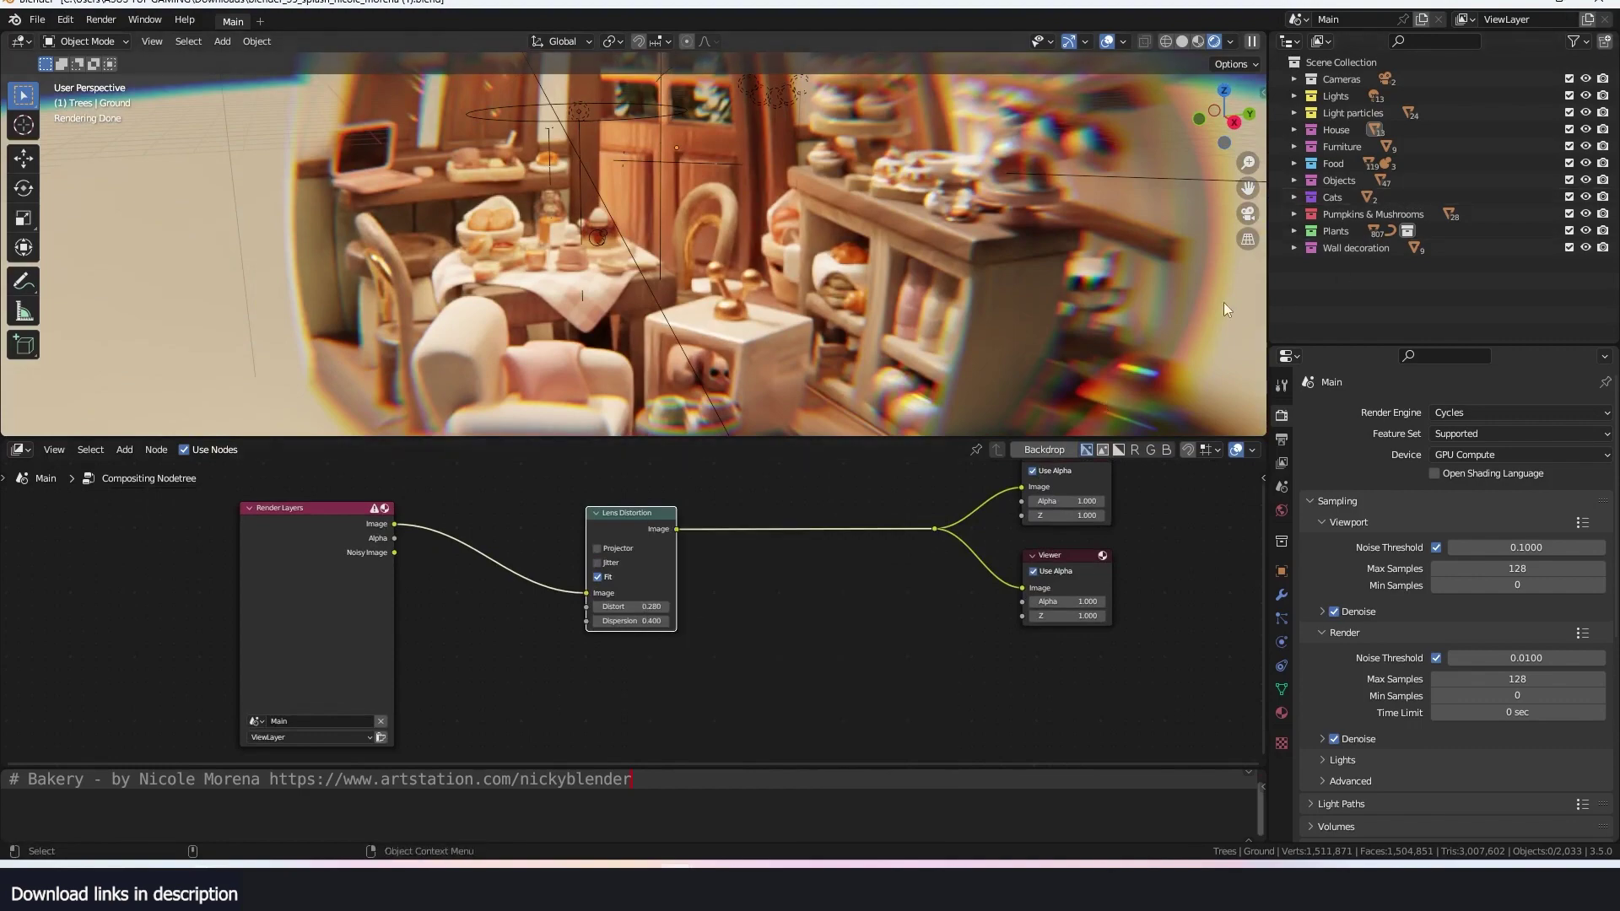
- Switch to the Blender 3.5 release notes in the browser and read the viewport compositor section through its closing note on unsupported nodes
click(1521, 4)
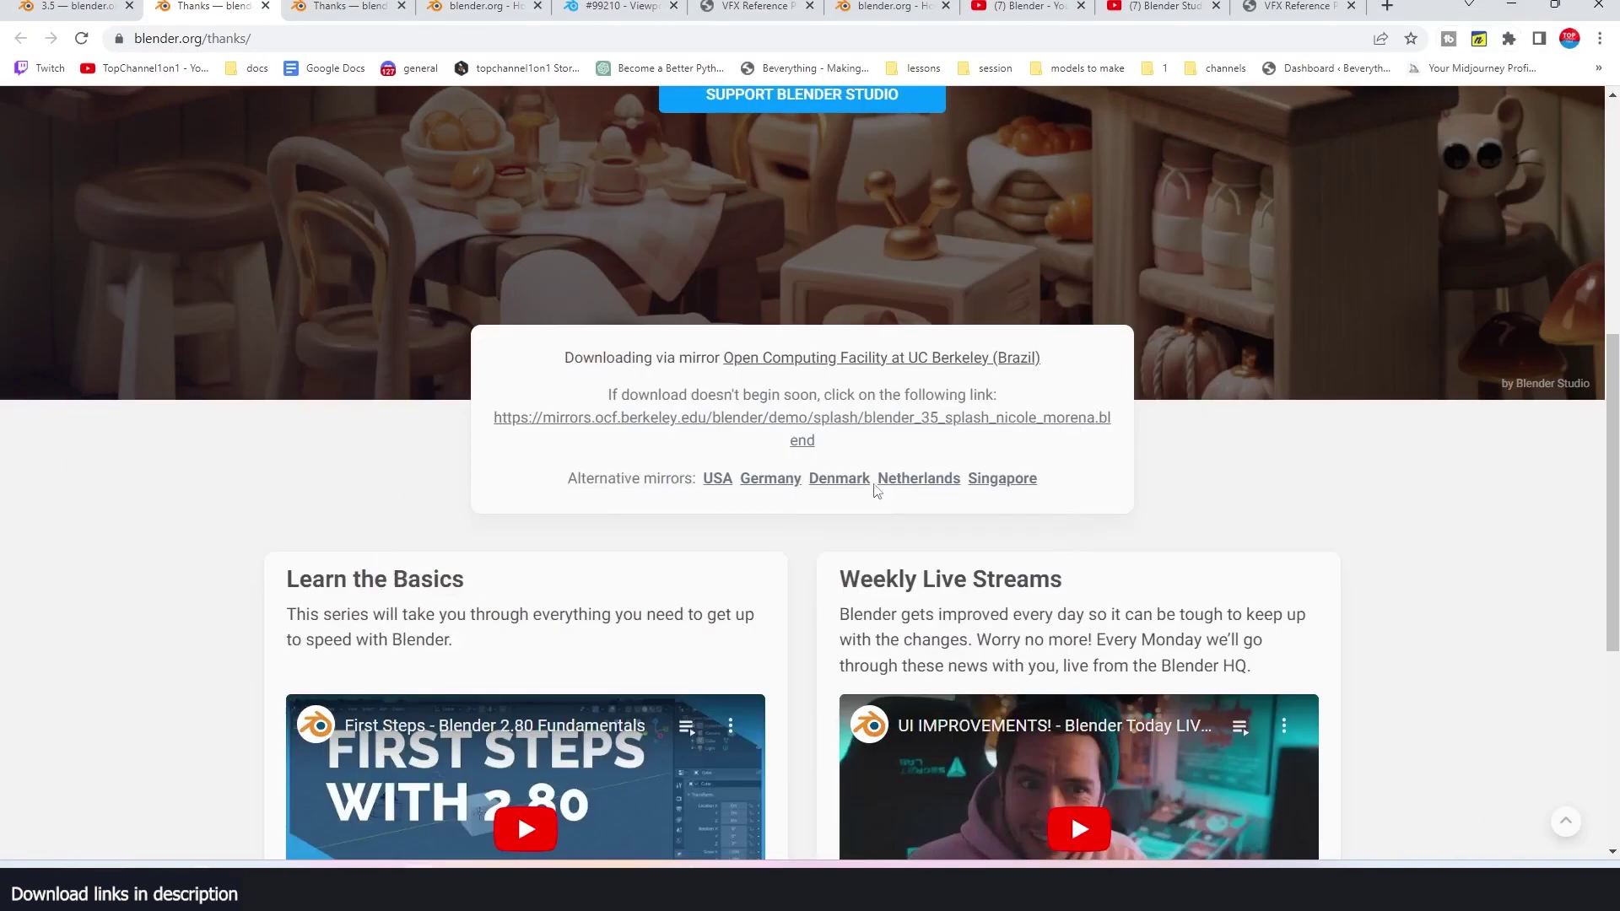
click(105, 8)
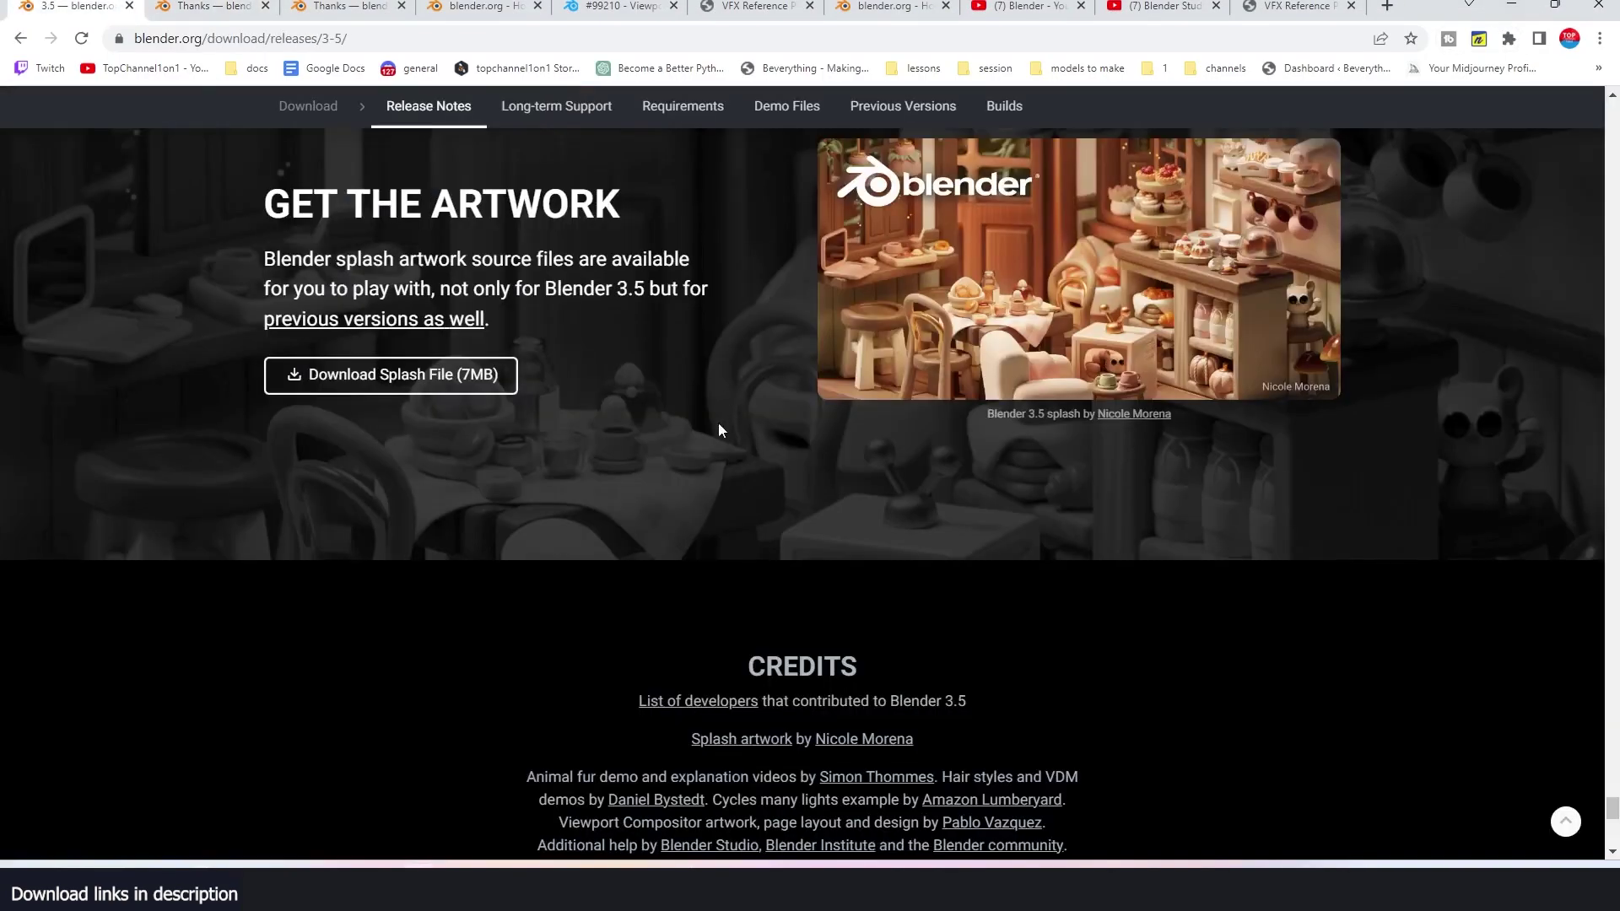
scroll(717, 426, down, 10)
scroll(873, 413, up, 1)
scroll(834, 482, down, 3)
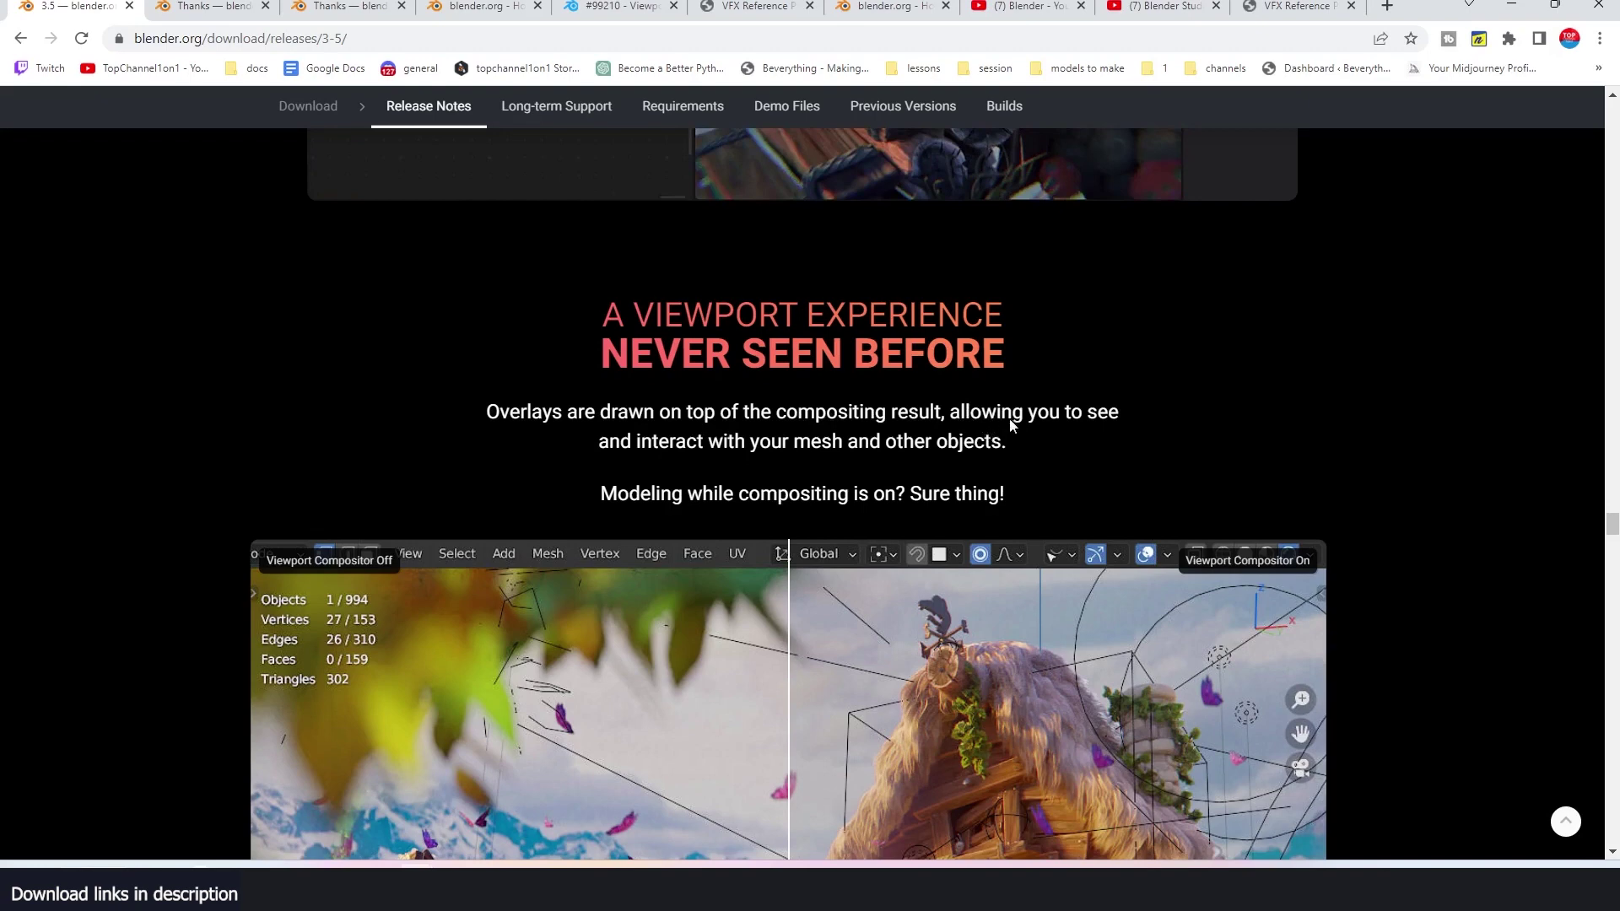
scroll(737, 445, down, 1)
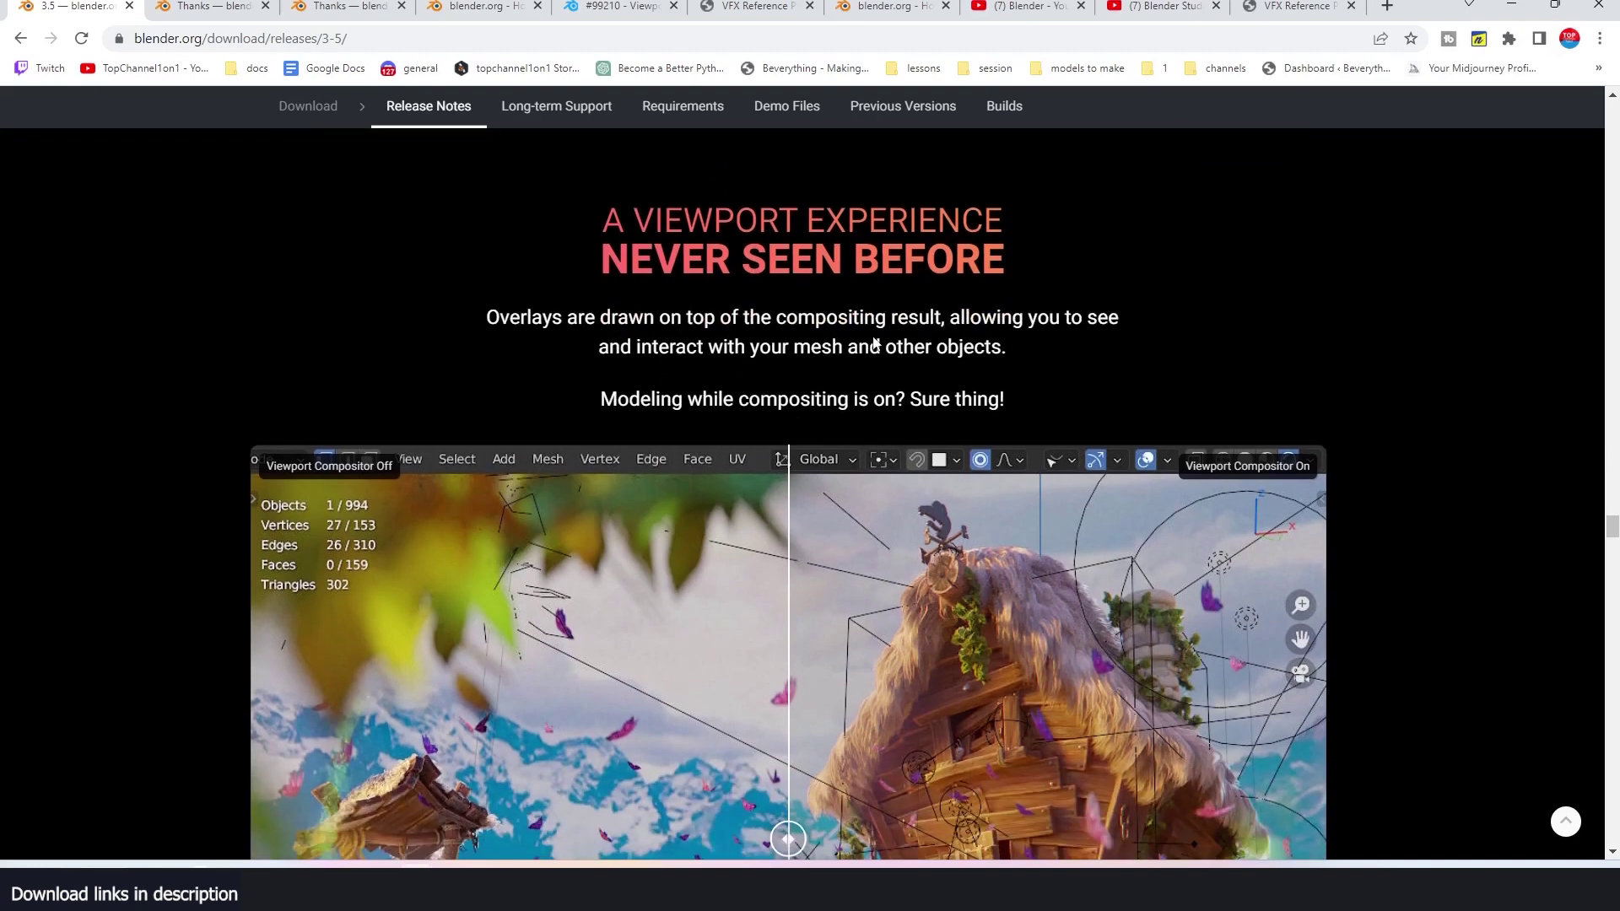
scroll(929, 346, down, 2)
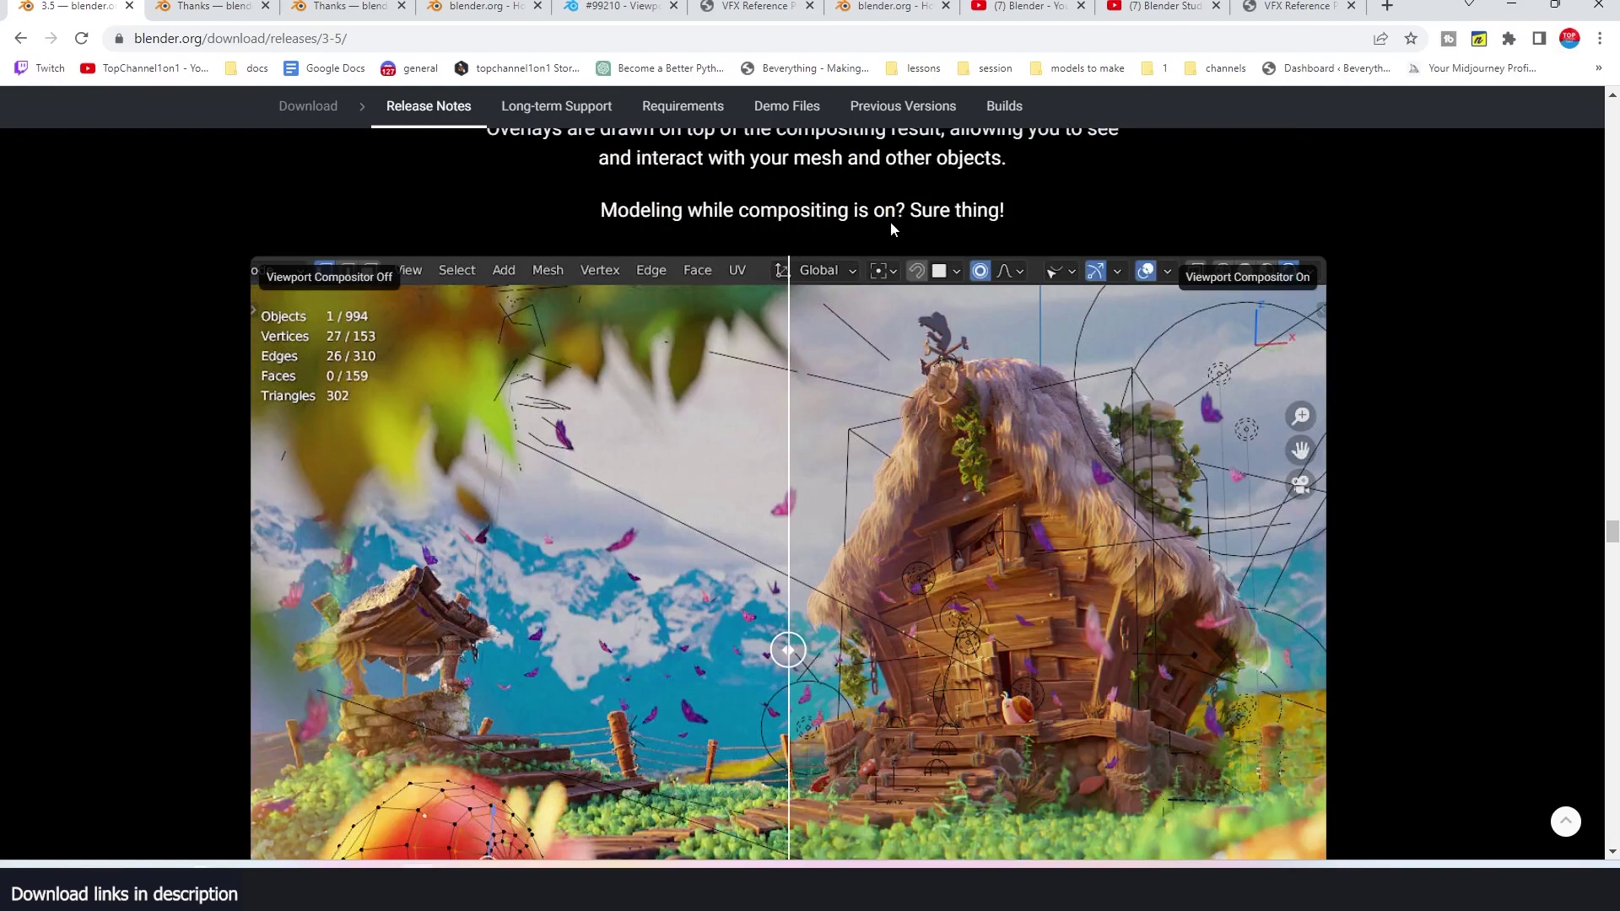
scroll(790, 393, down, 3)
scroll(790, 393, down, 3)
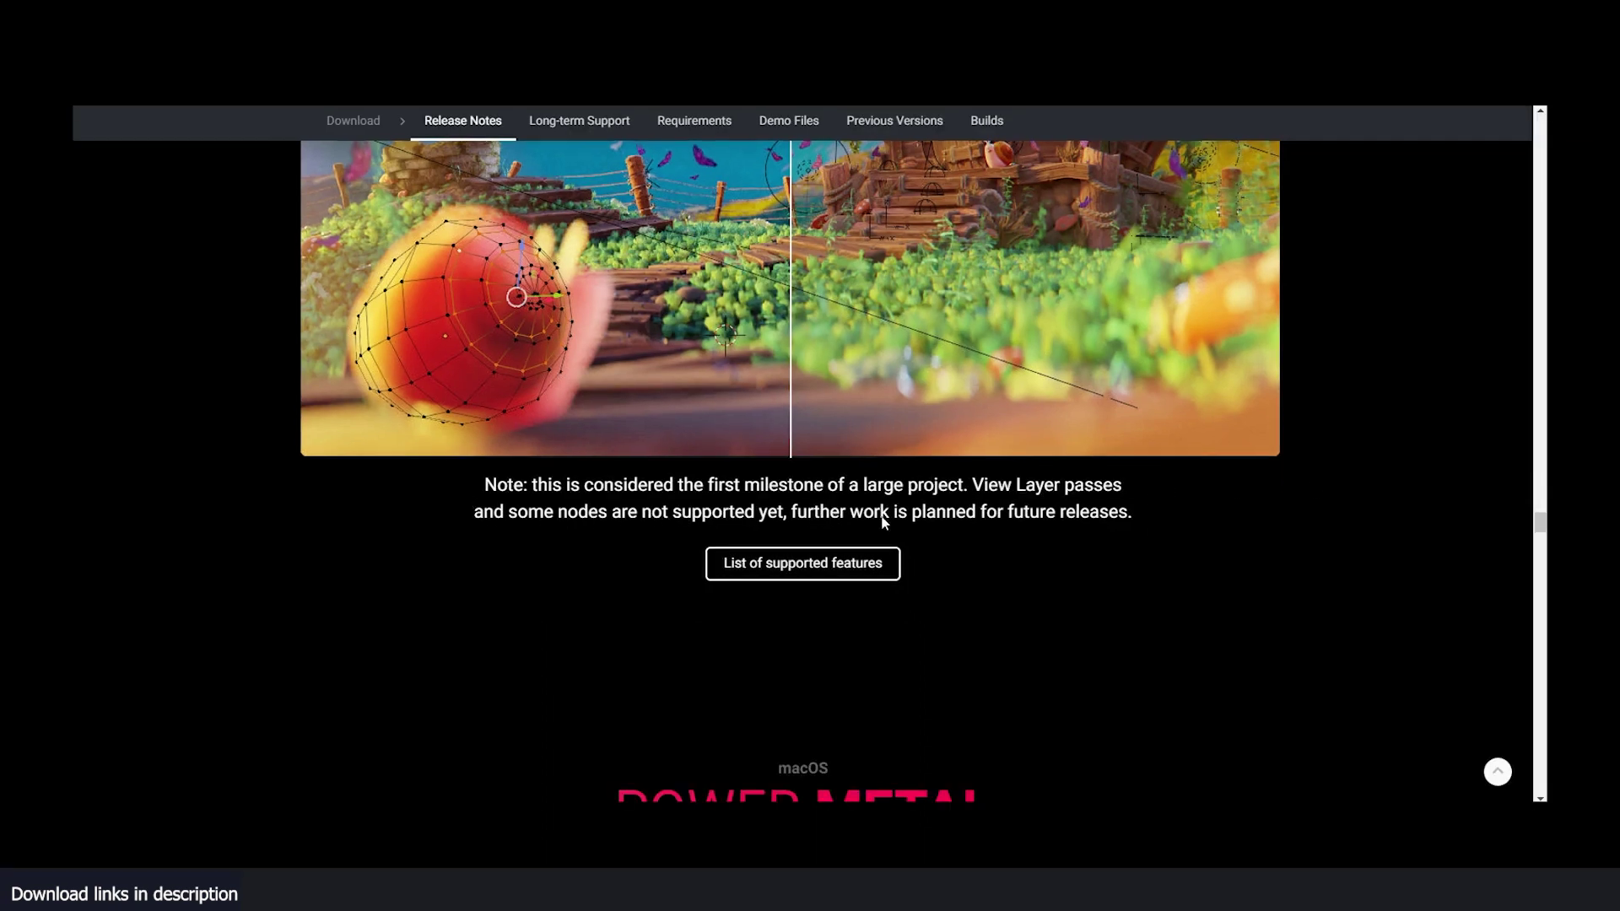
scroll(1065, 544, down, 2)
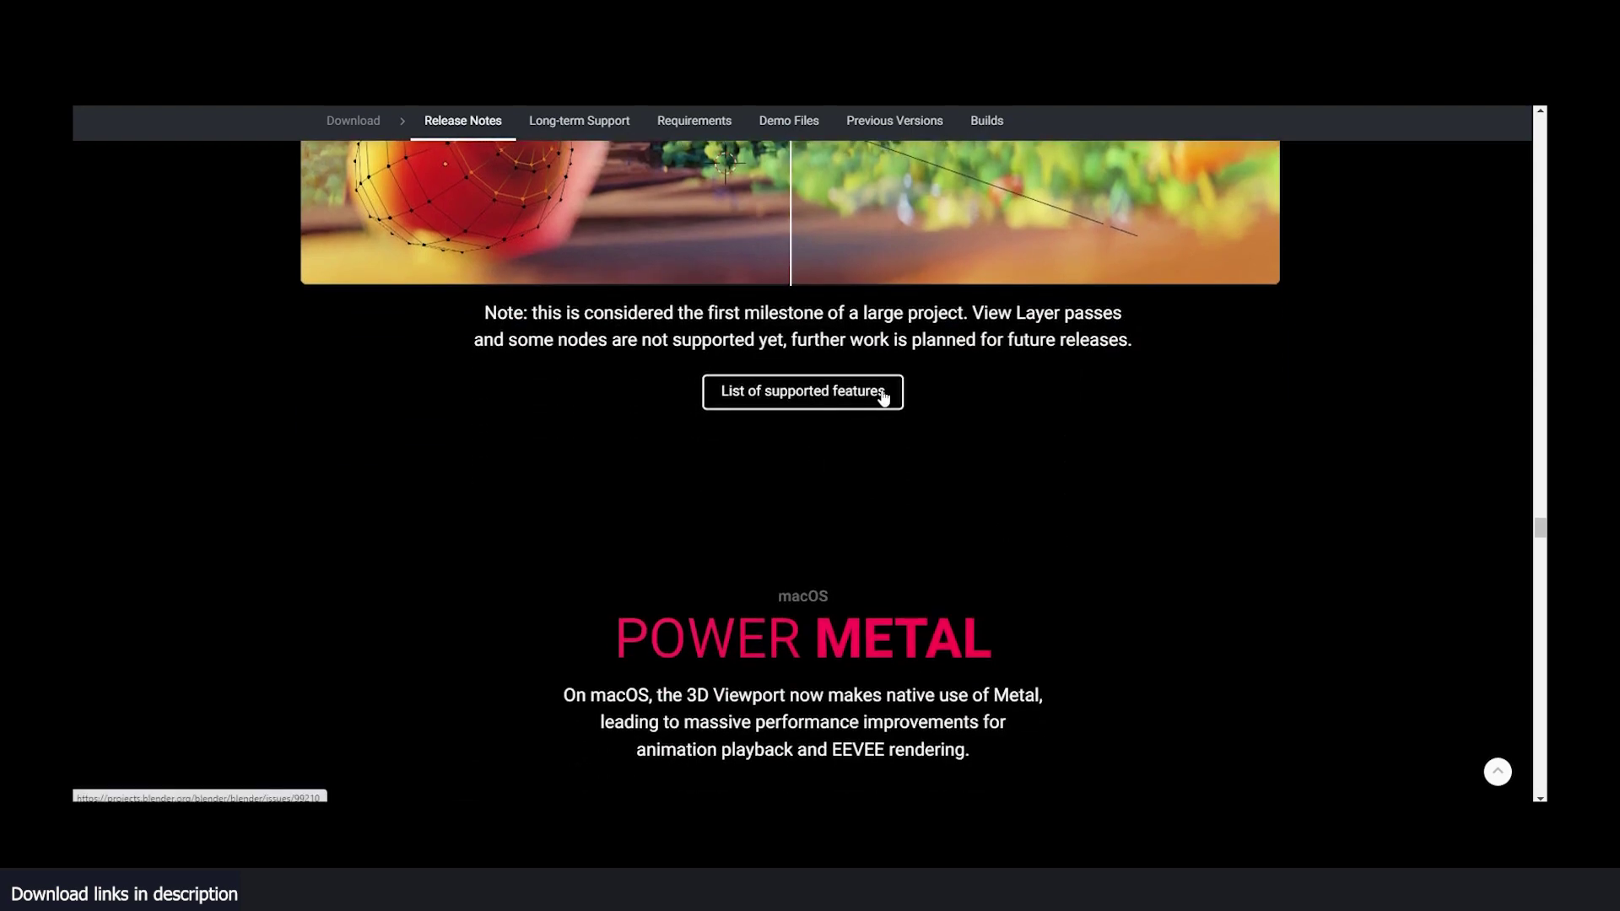
- Open the list of supported viewport compositor features and examine its milestones, to-dos and supported nodes
click(882, 396)
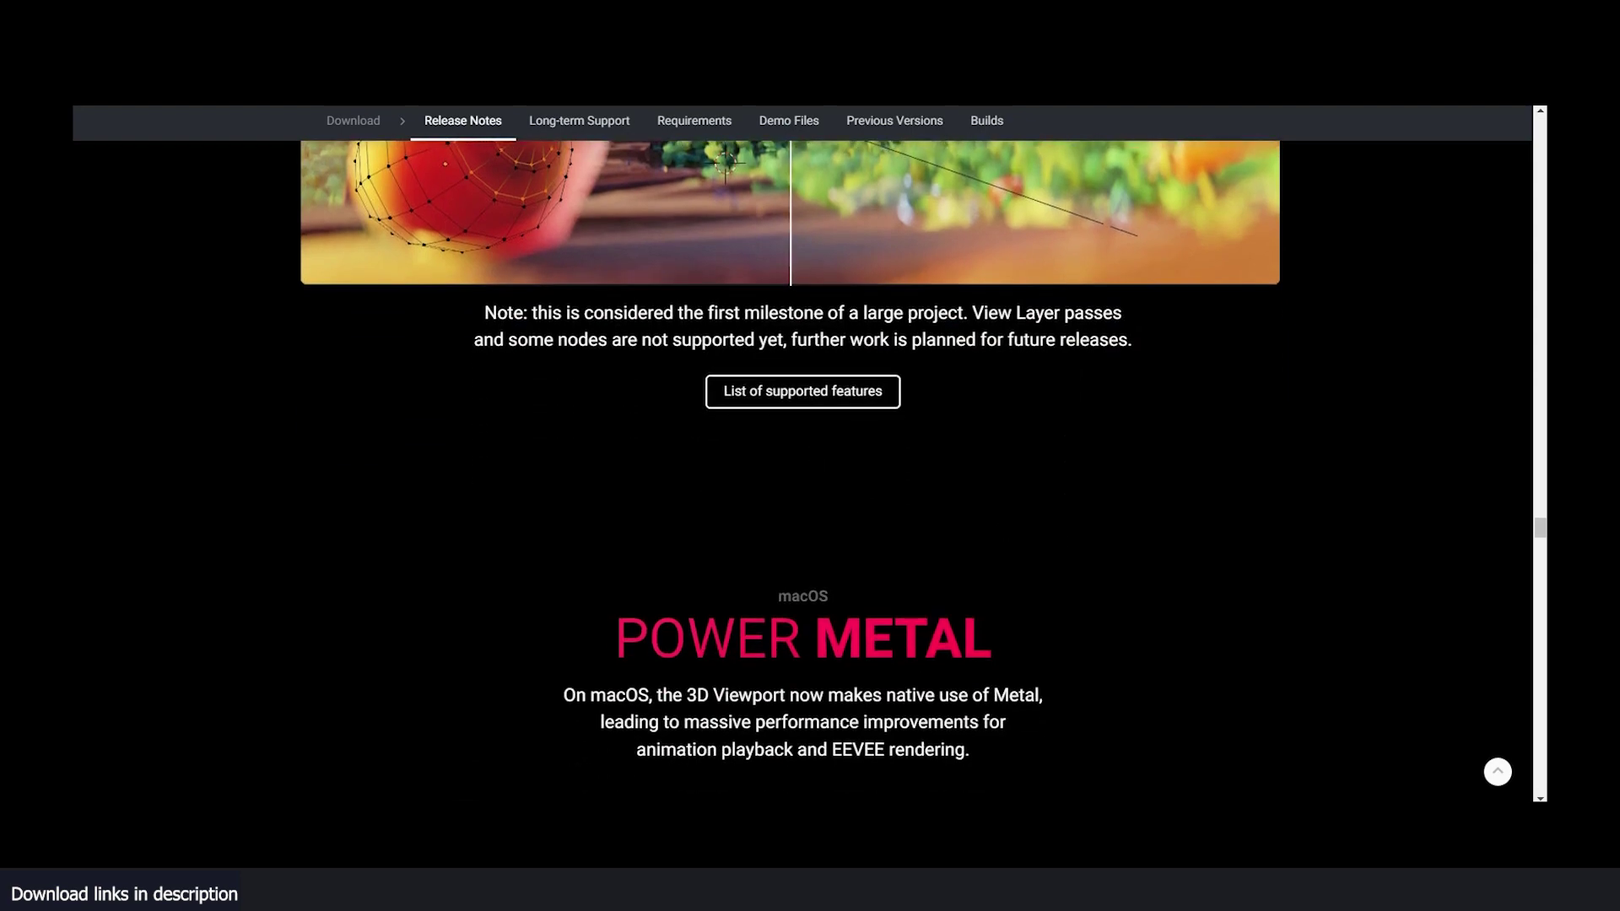
scroll(498, 422, down, 10)
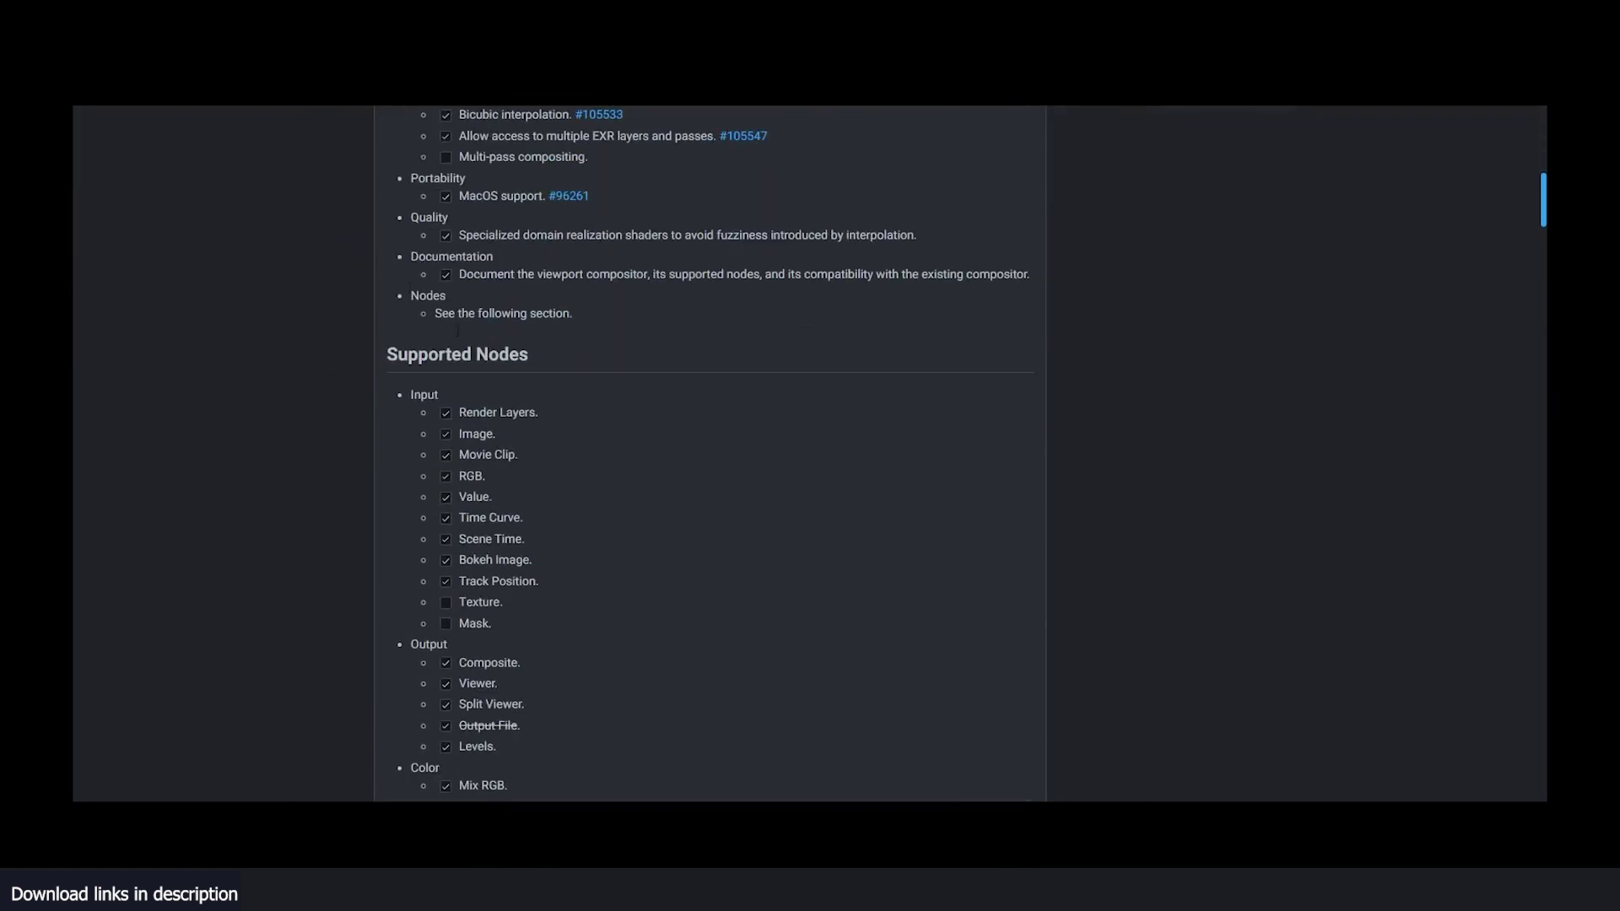
scroll(497, 422, up, 4)
scroll(433, 361, down, 1)
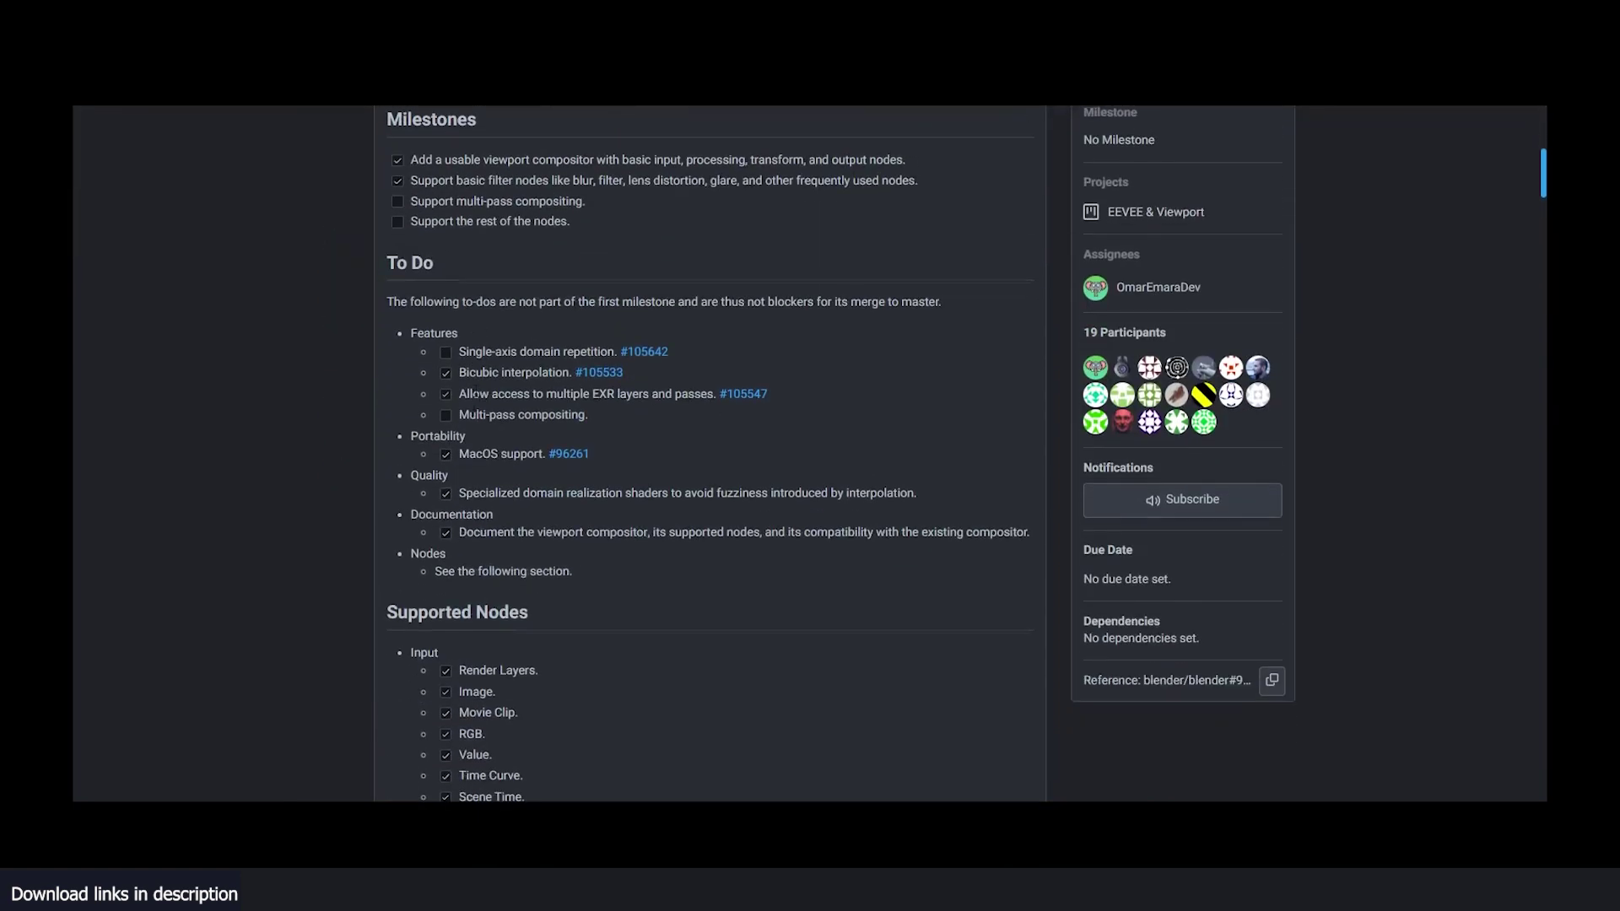
scroll(433, 361, up, 3)
scroll(445, 413, down, 2)
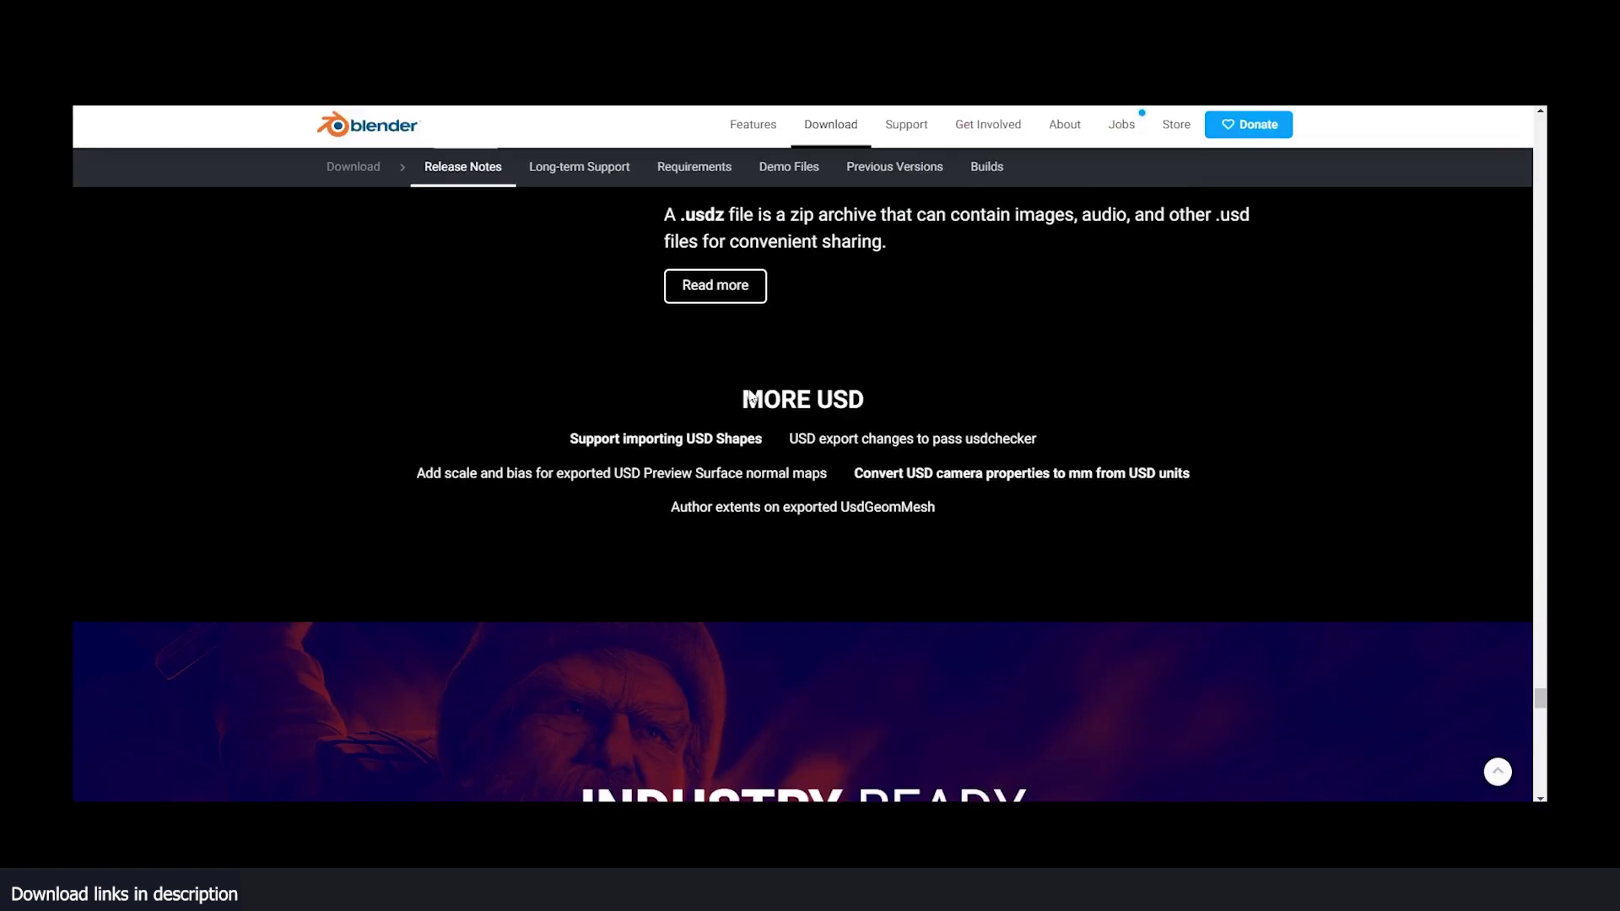
- Read the release notes' Industry Ready section and the change lists under "But wait, there's even more"
scroll(750, 395, down, 4)
scroll(751, 396, down, 1)
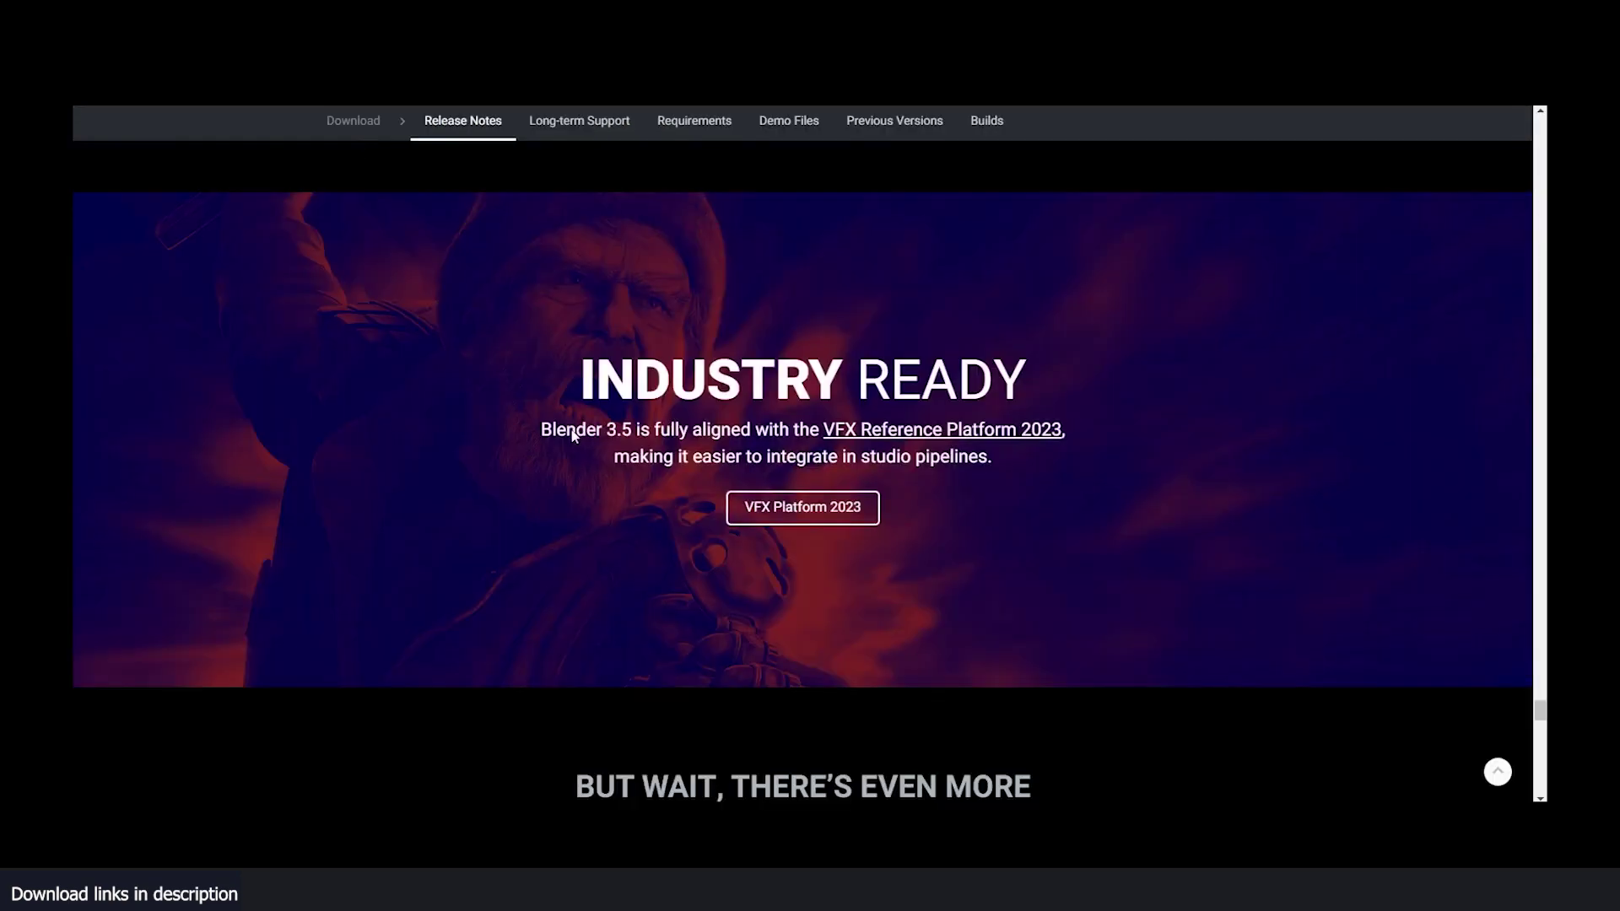
scroll(571, 428, down, 10)
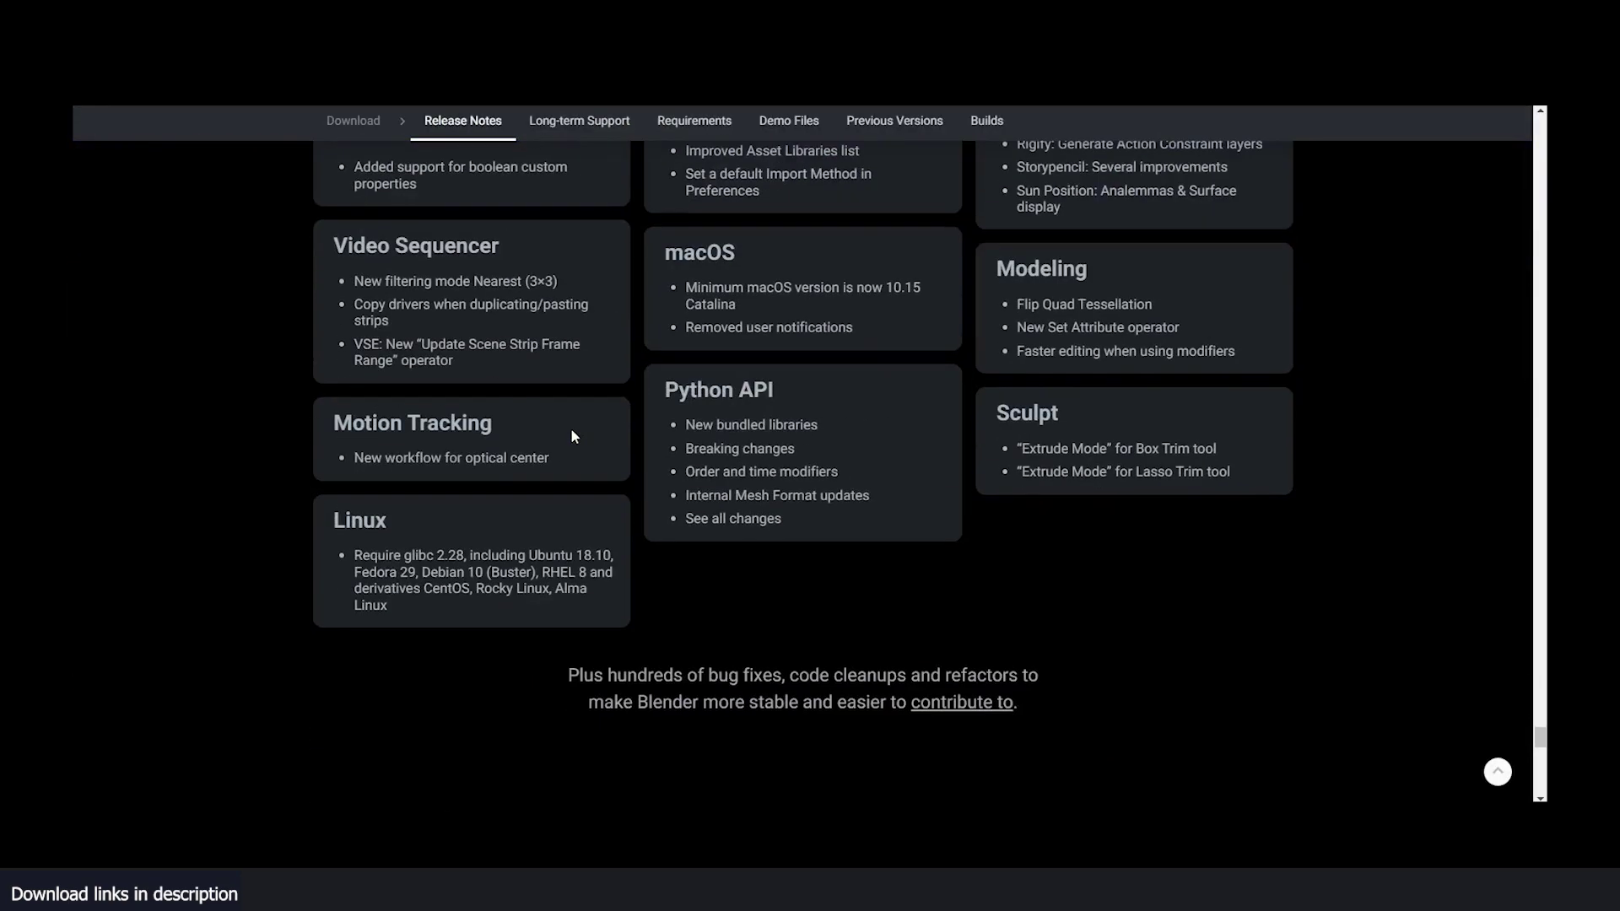
scroll(570, 427, up, 5)
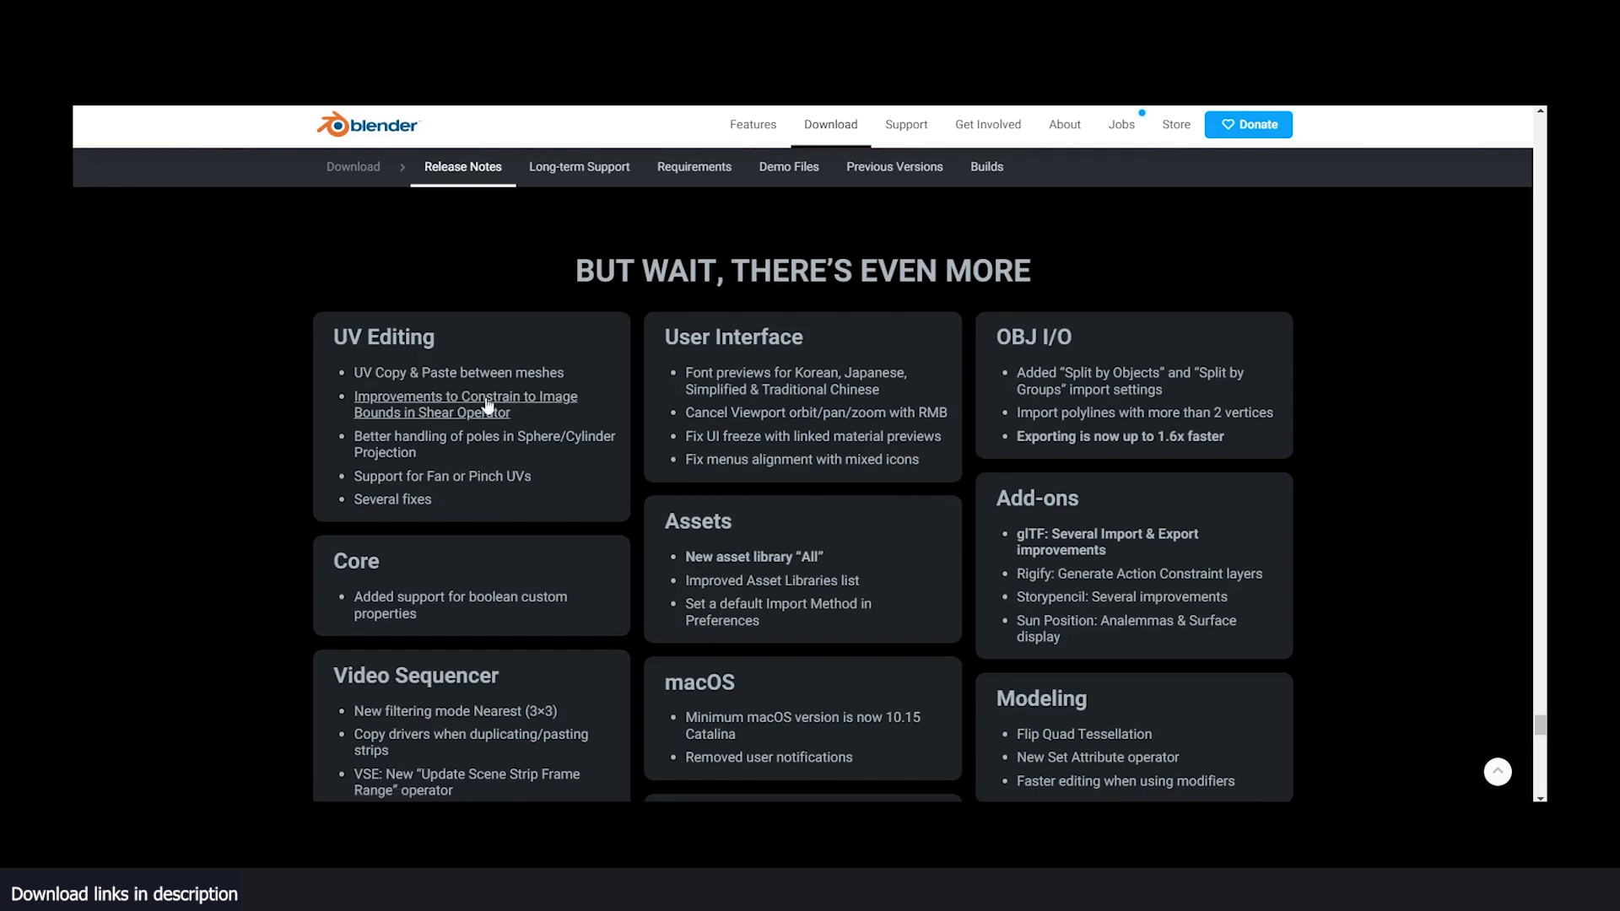
scroll(527, 357, down, 1)
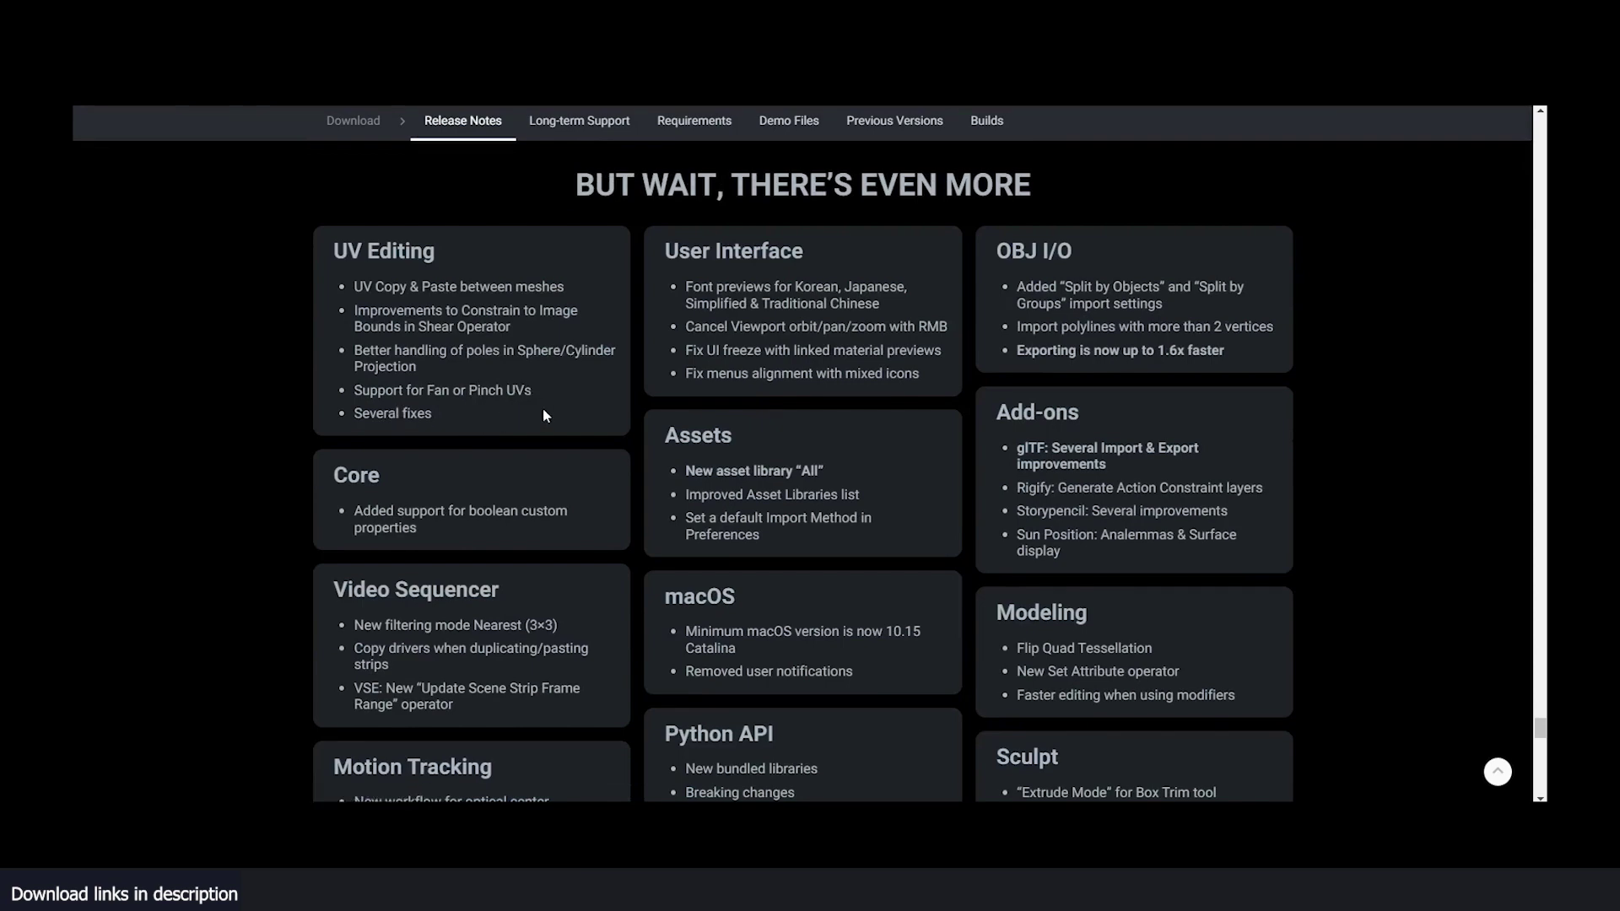
scroll(546, 408, down, 2)
scroll(552, 414, down, 1)
scroll(559, 401, up, 3)
scroll(558, 402, down, 6)
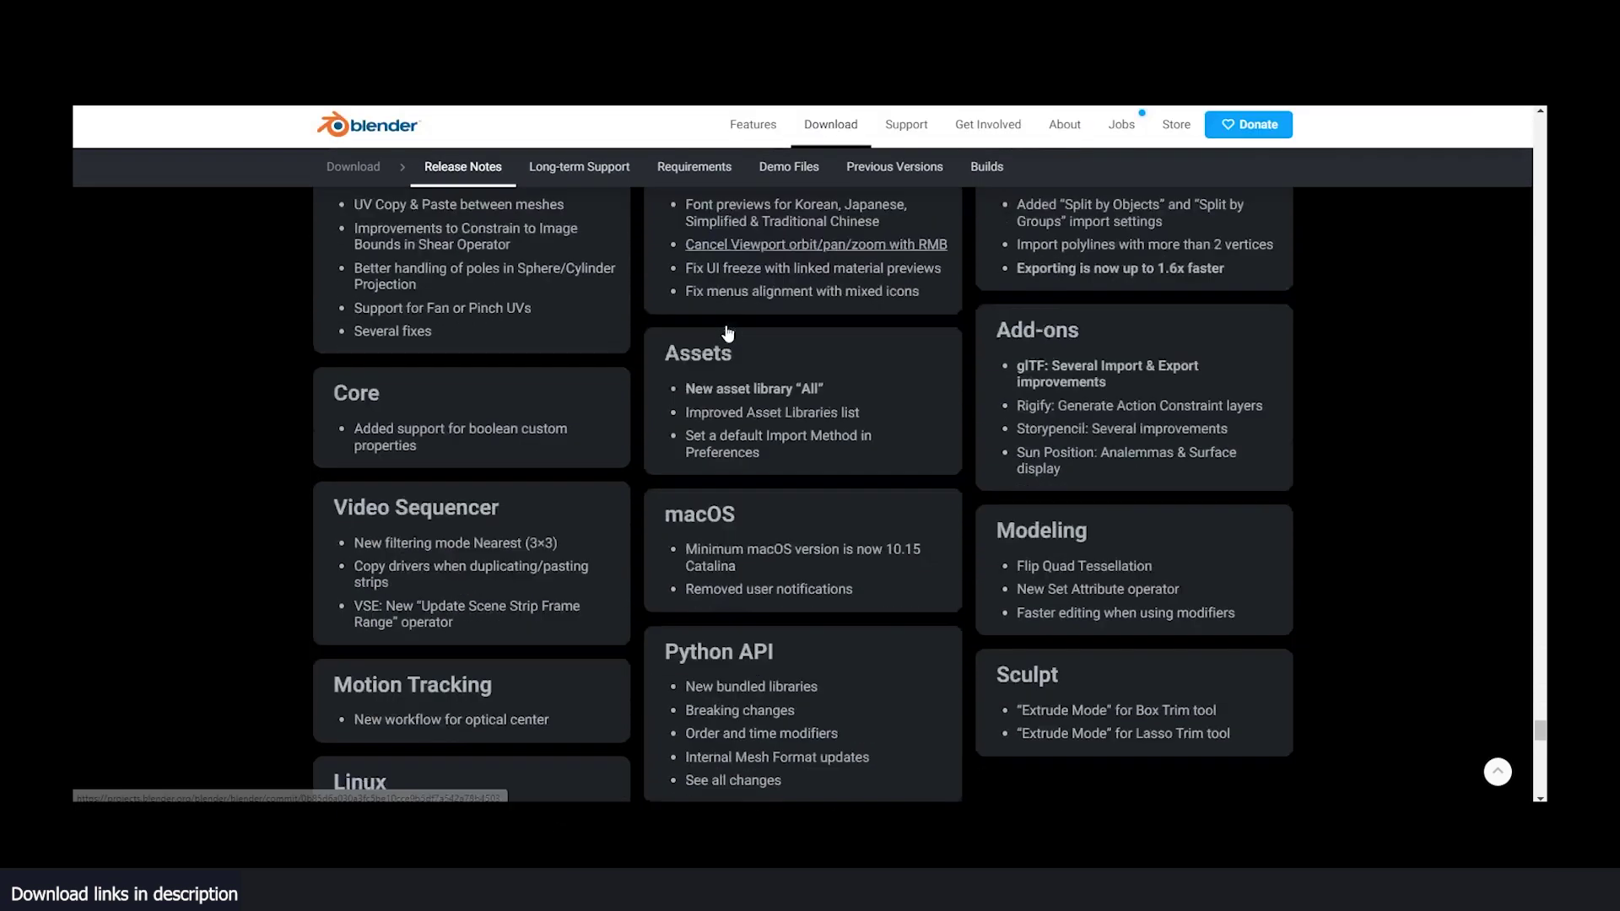
- View the release notes' credits and the Development Fund section at the end of the page
scroll(717, 342, down, 4)
scroll(692, 358, down, 7)
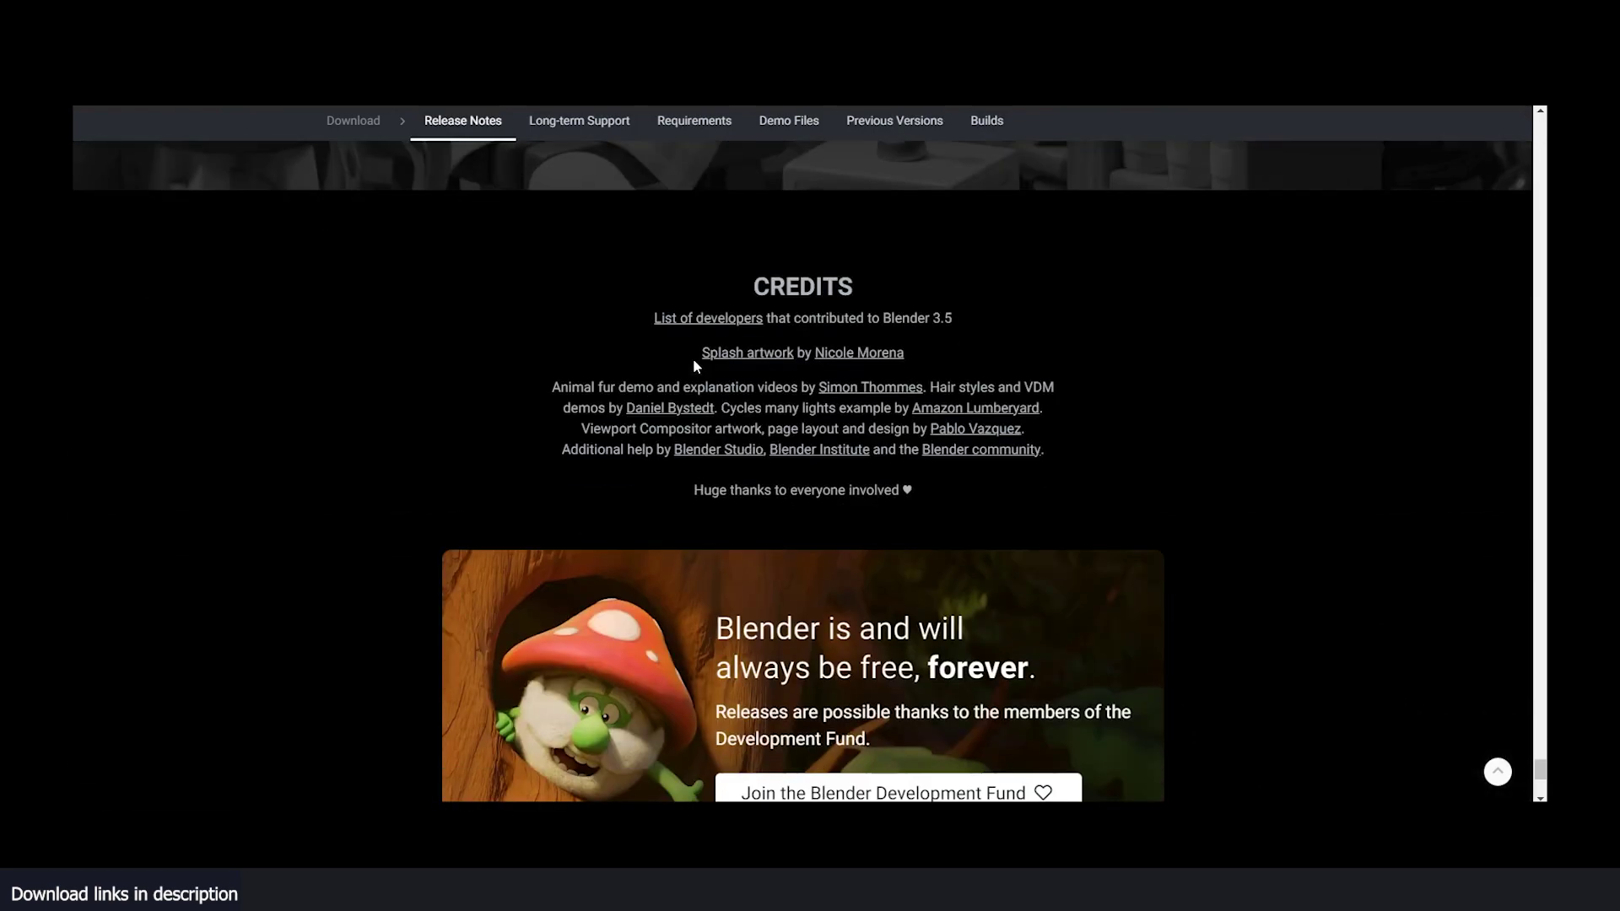
scroll(498, 366, up, 1)
scroll(992, 453, down, 2)
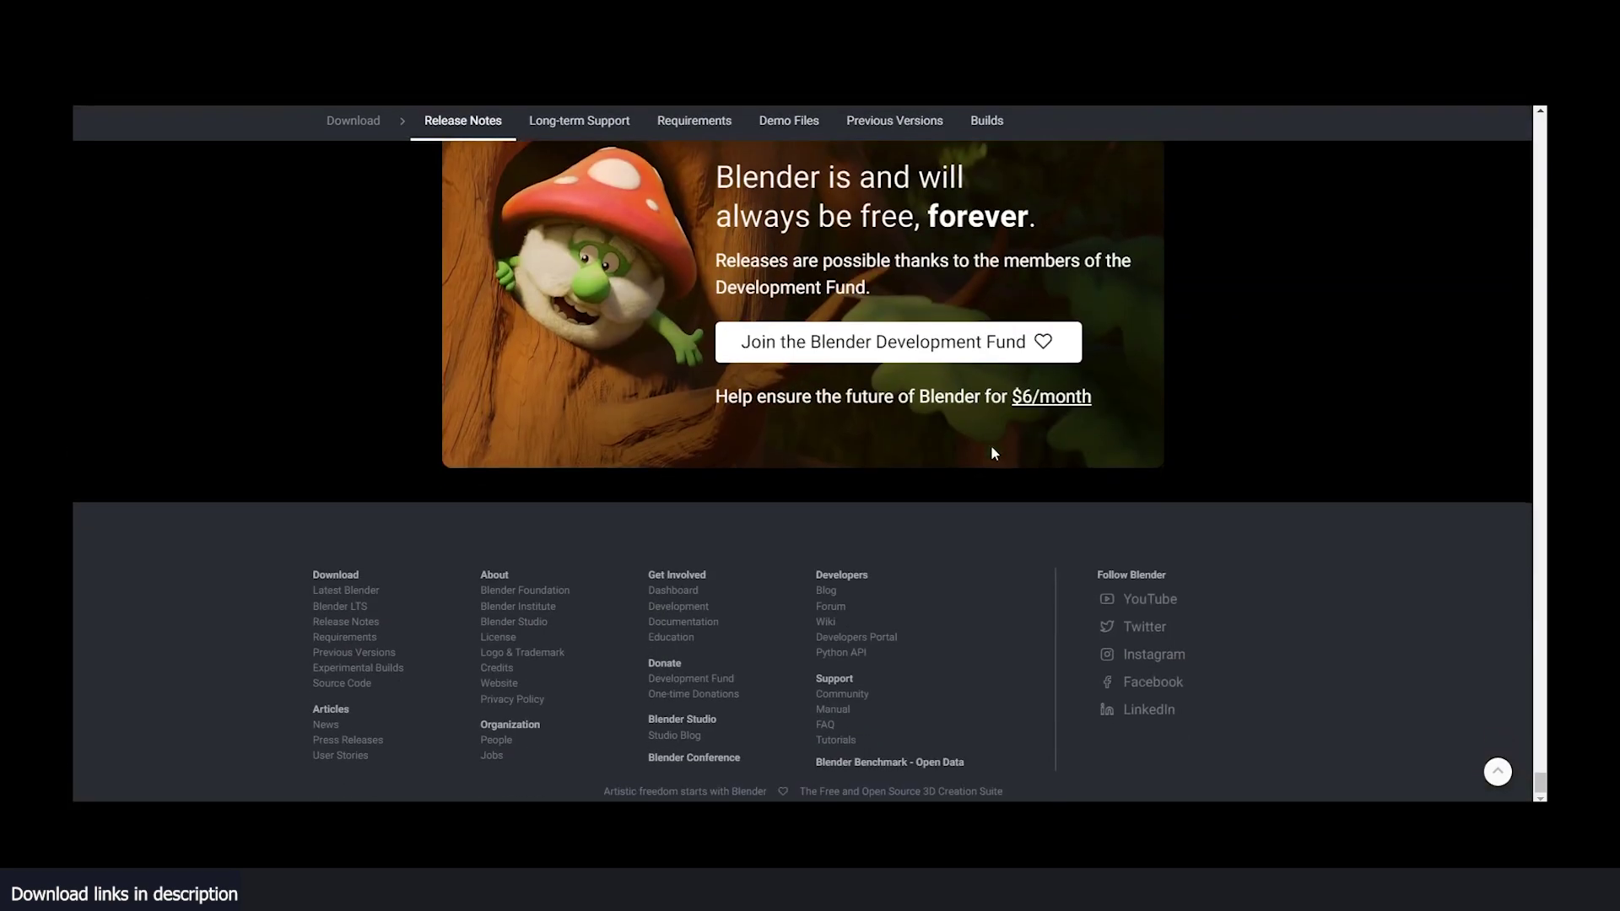